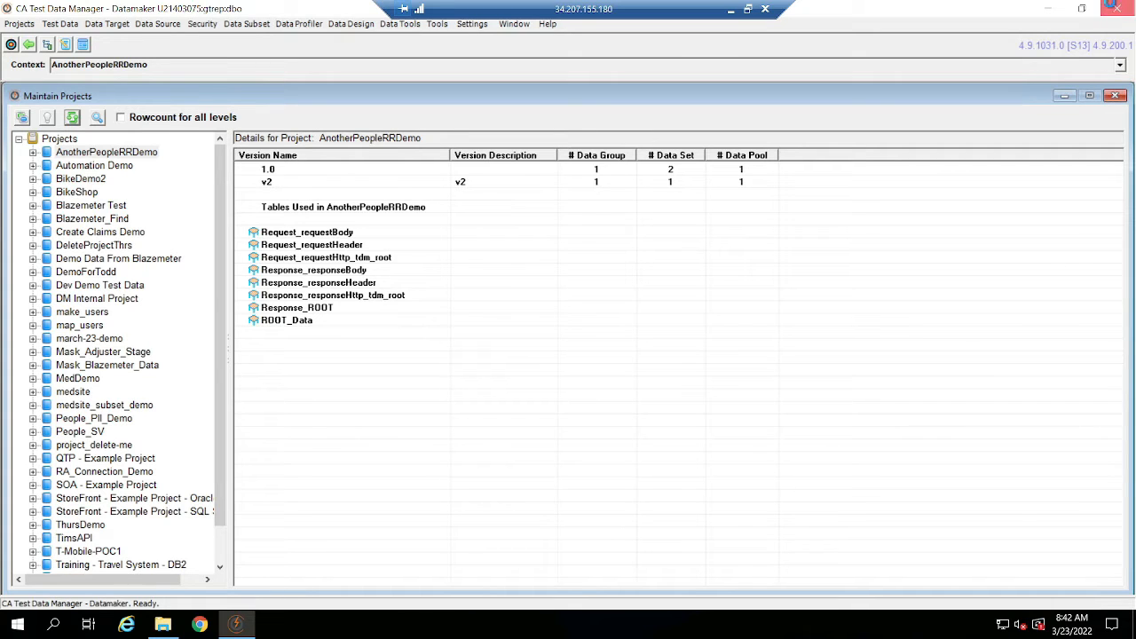
Exit Datamaker with confirmation, and minimize the open folder window and the remote desktop session.
{"action": "left_click", "coordinate": [1113, 8]}
{"action": "left_click", "coordinate": [513, 262]}
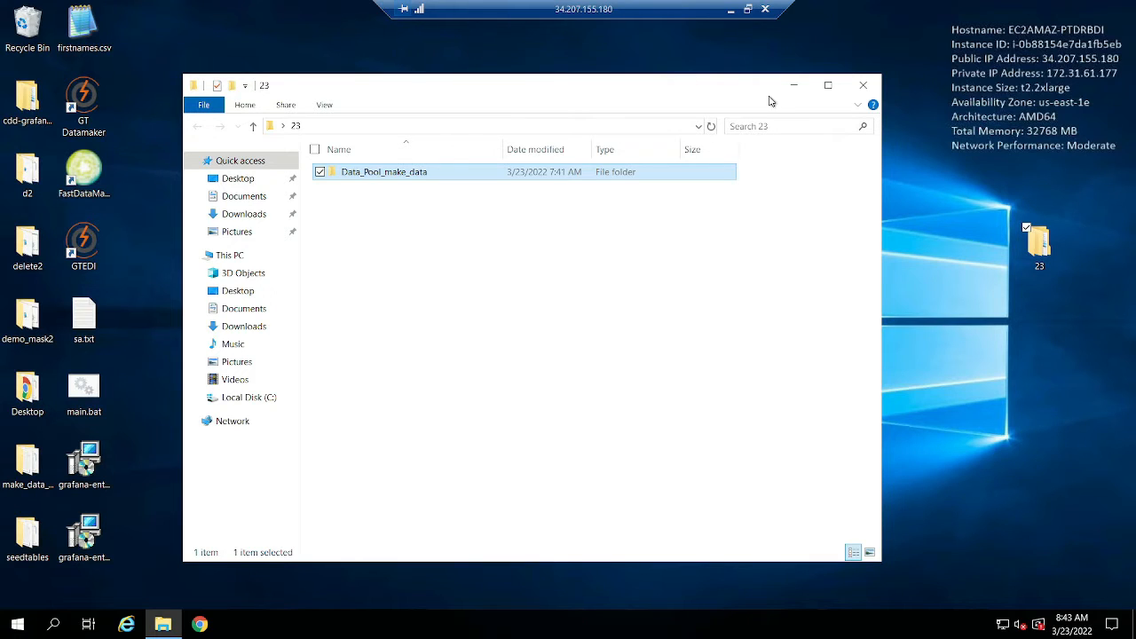
{"action": "left_click", "coordinate": [793, 85]}
{"action": "left_click", "coordinate": [730, 9]}
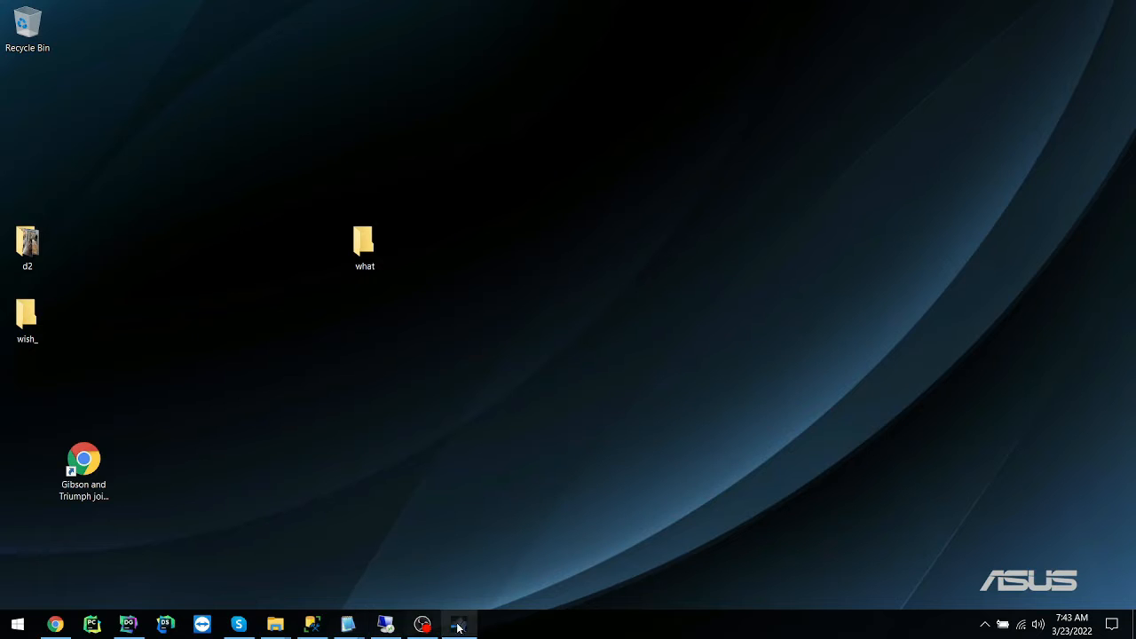
Switch to DataGrip, maximize it, and examine the tables of the MedSiteDB_Stage database with MedSiteDB2_Stage collapsed.
{"action": "left_click", "coordinate": [127, 625]}
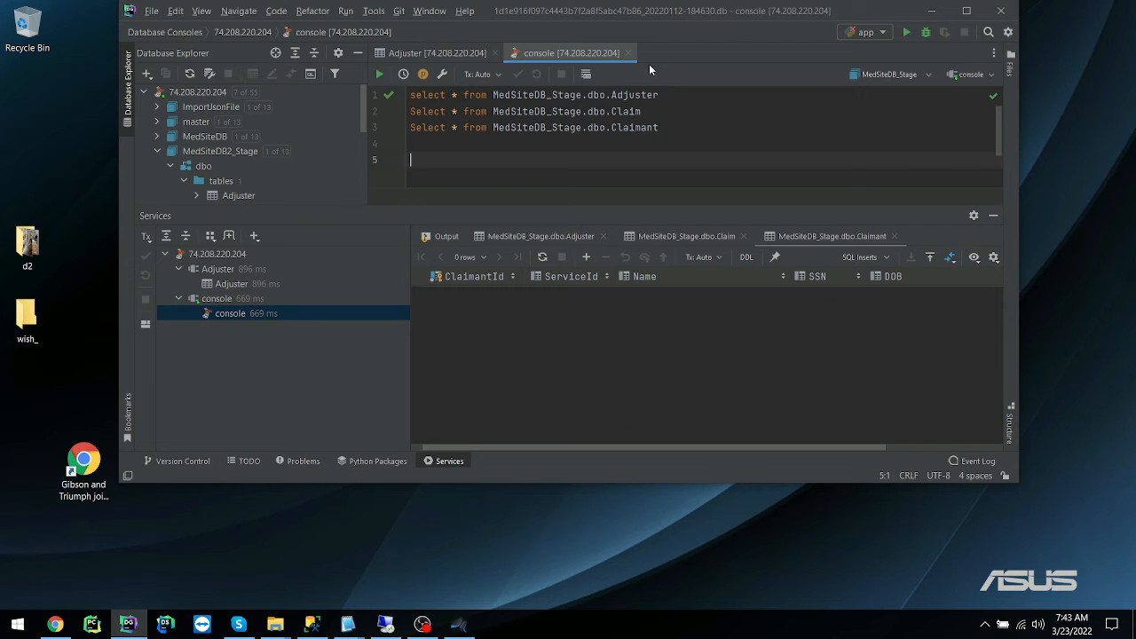
{"action": "double_click", "coordinate": [696, 12]}
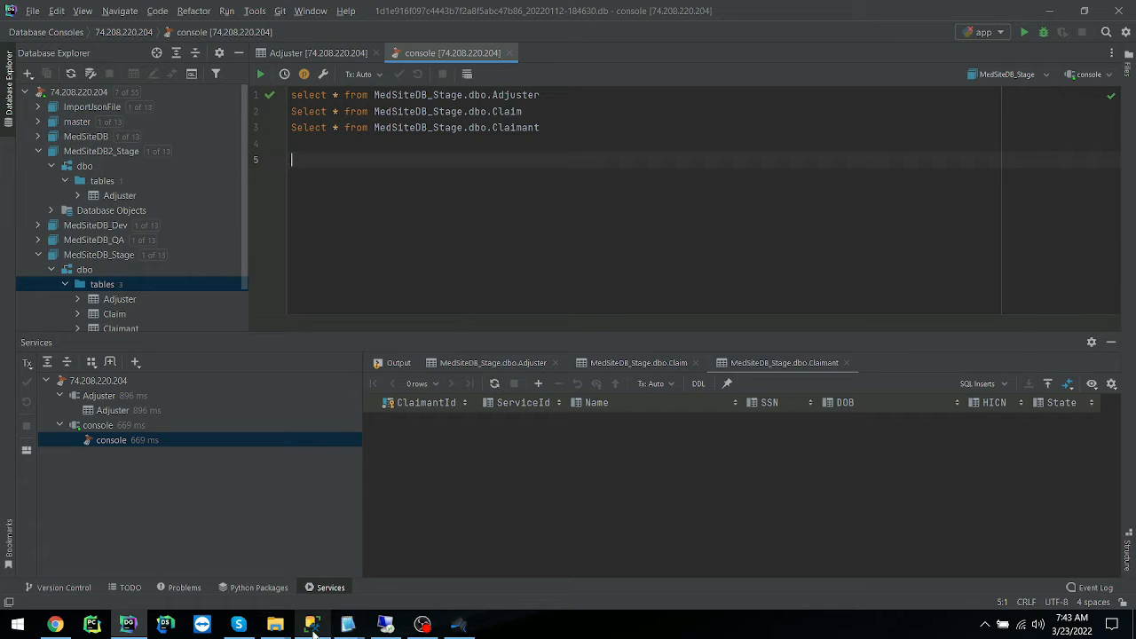
{"action": "scroll", "coordinate": [77, 197], "scroll_direction": "down", "scroll_amount": 1}
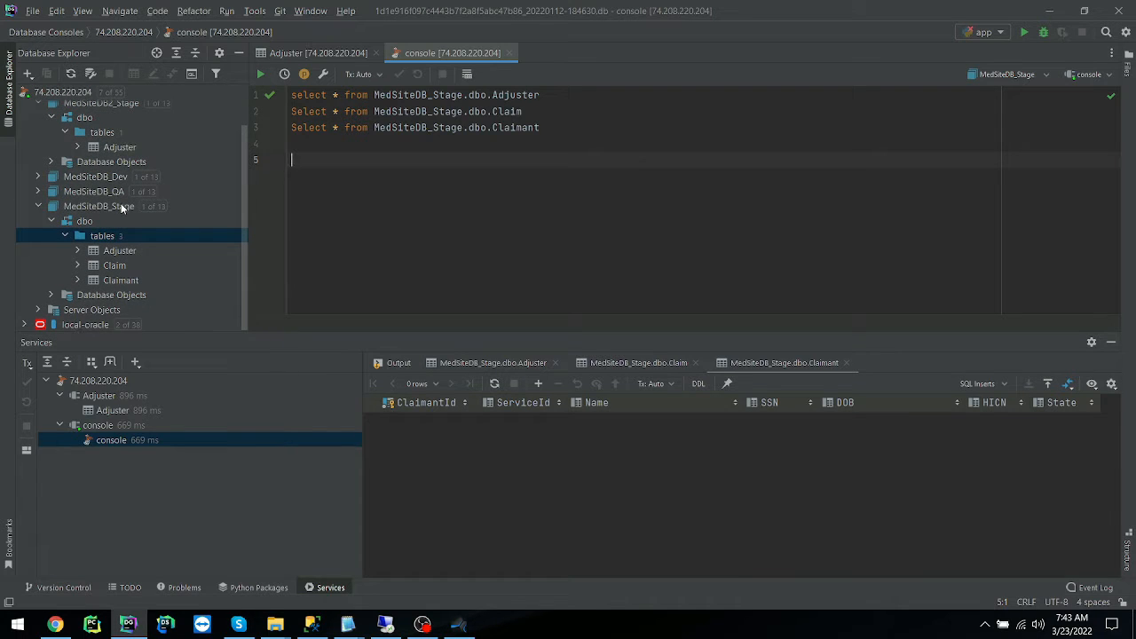
{"action": "scroll", "coordinate": [121, 204], "scroll_direction": "up", "scroll_amount": 1}
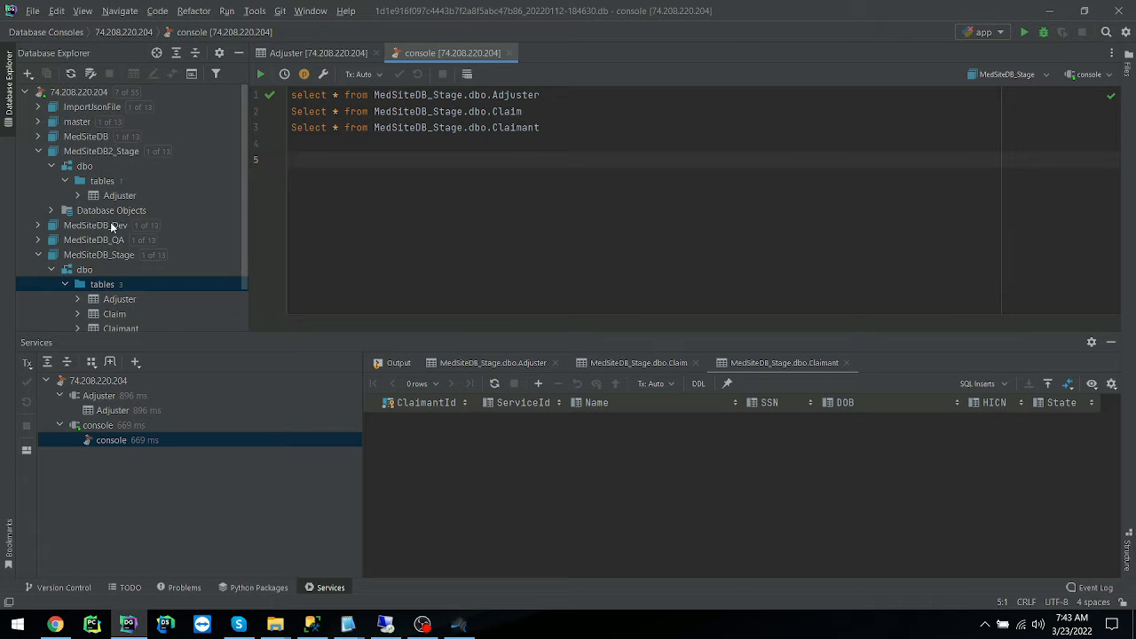
{"action": "left_click", "coordinate": [114, 257]}
{"action": "left_click", "coordinate": [38, 151]}
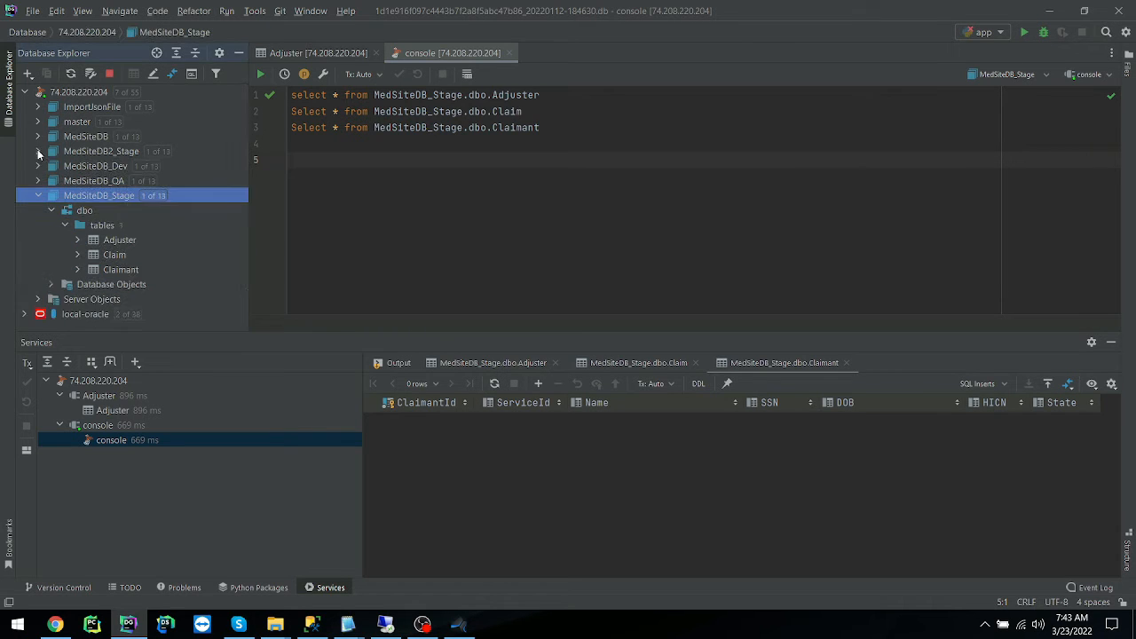
Run the three select queries on the Adjuster, Claim and Claimant tables of MedSiteDB_Stage.
{"action": "left_click_drag", "start_coordinate": [570, 144], "coordinate": [264, 86]}
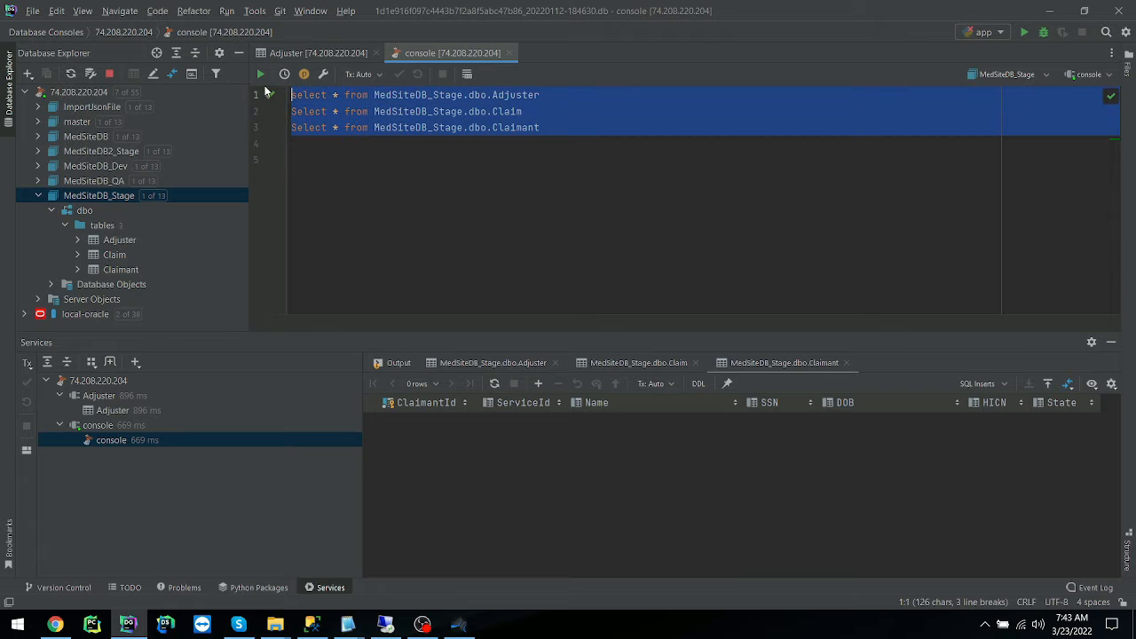
{"action": "left_click", "coordinate": [258, 72]}
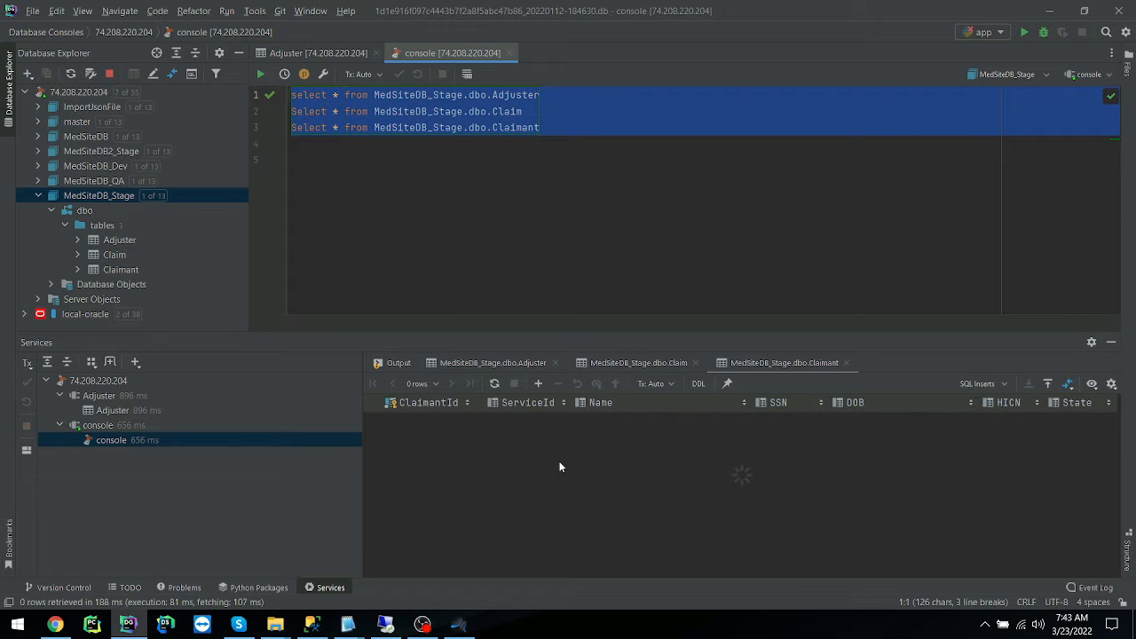
{"action": "left_click", "coordinate": [415, 203]}
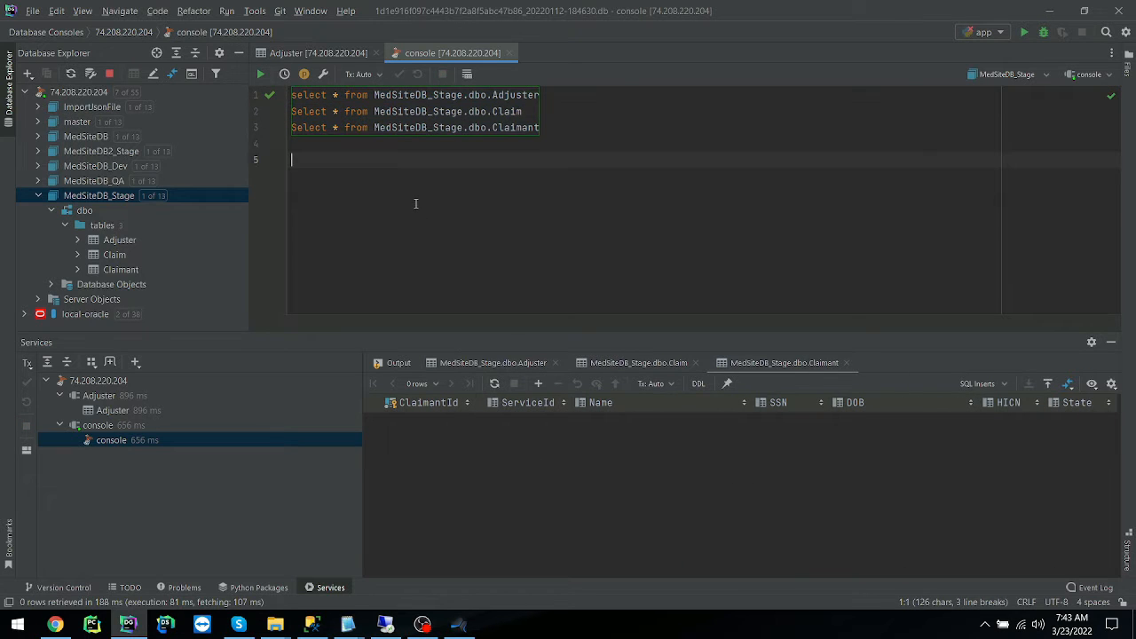
Expand the dbo tables of the MedSiteDB database, open the Adjuster table's data, and close that data view.
{"action": "double_click", "coordinate": [99, 141]}
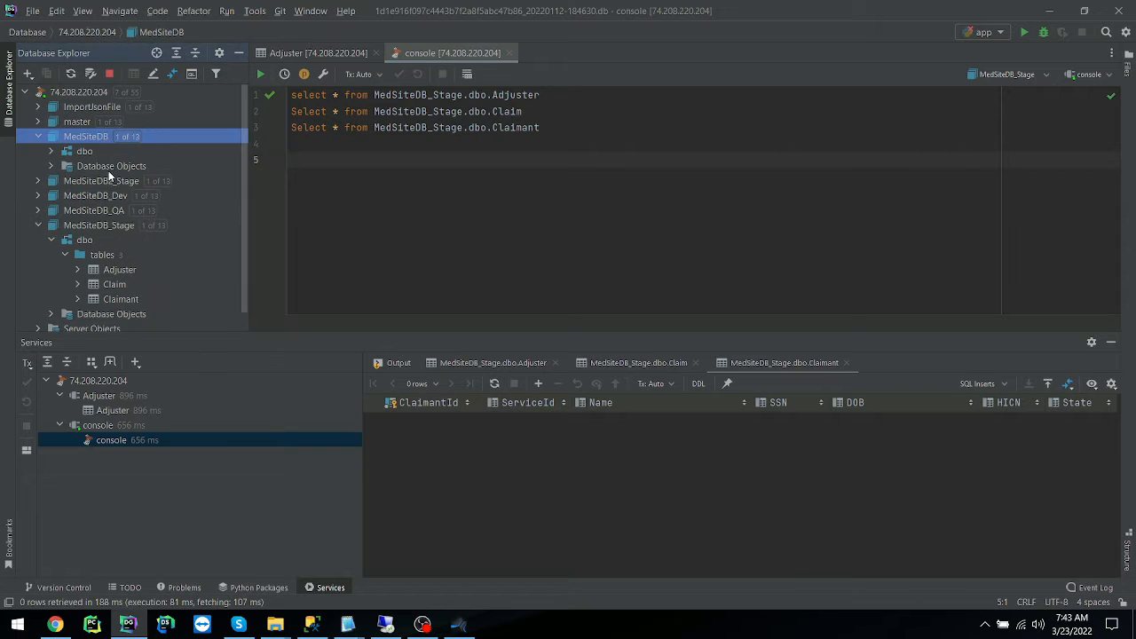
{"action": "double_click", "coordinate": [80, 150]}
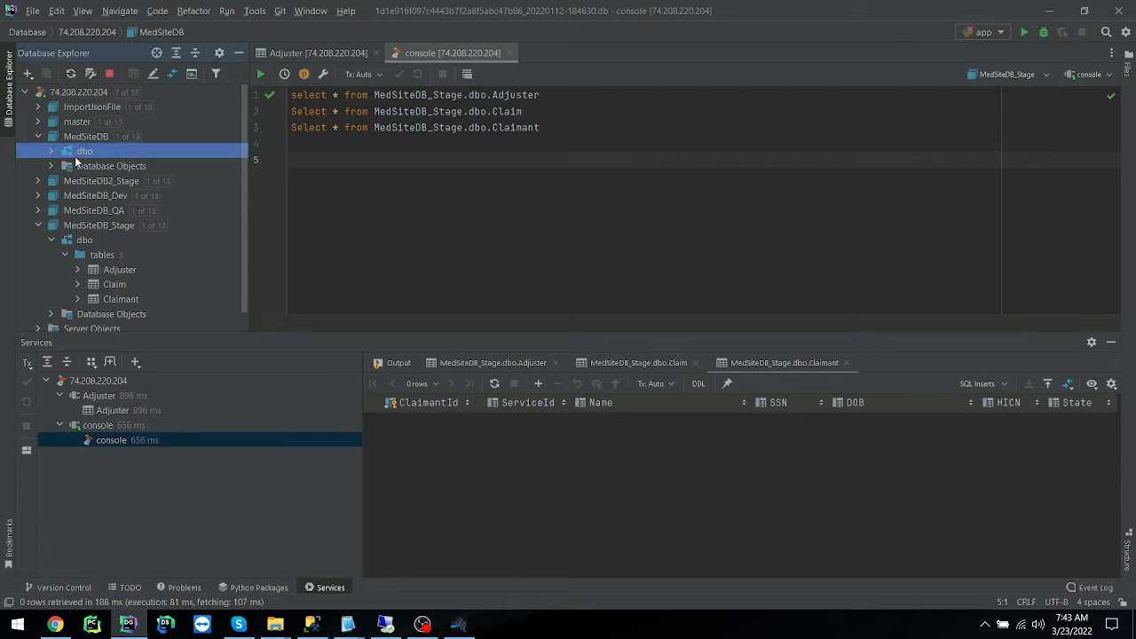
{"action": "double_click", "coordinate": [105, 167]}
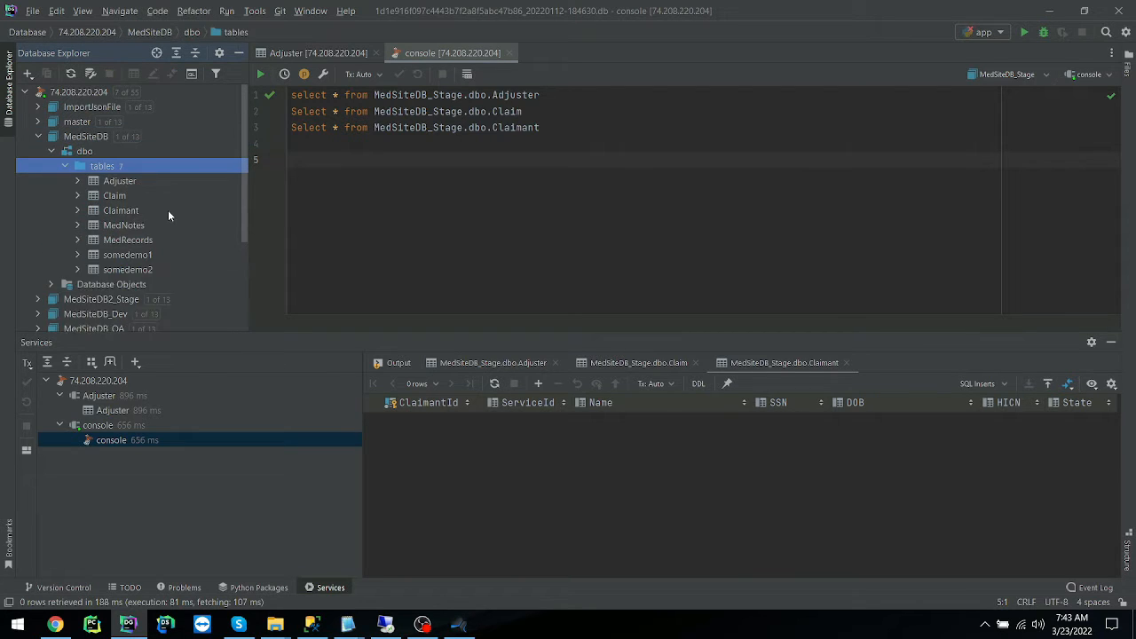
{"action": "right_click", "coordinate": [125, 177]}
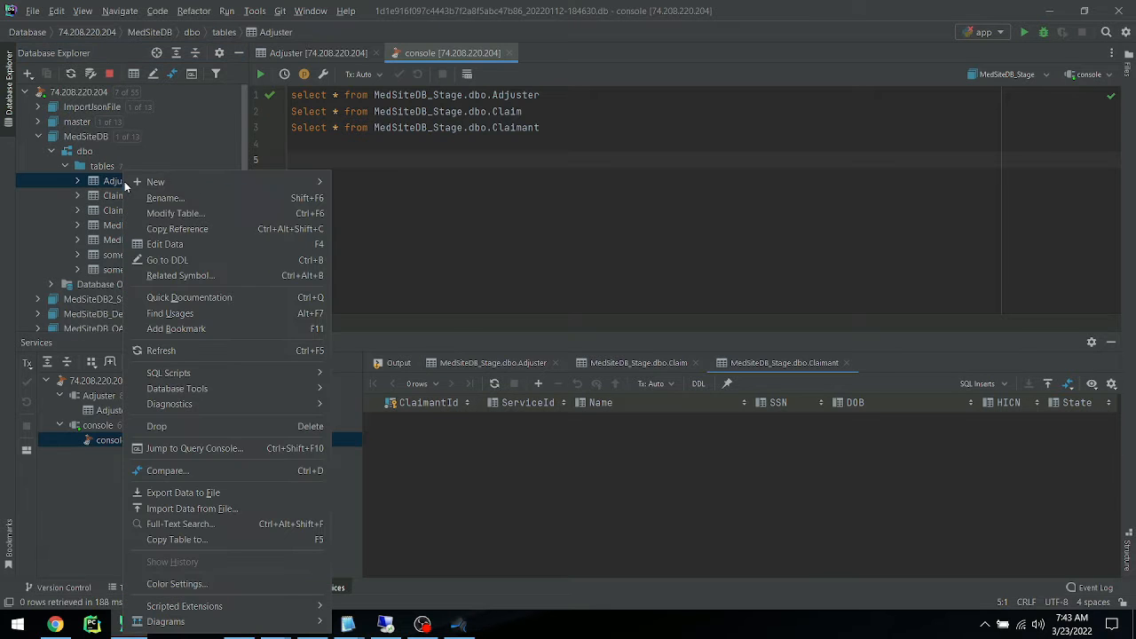
{"action": "left_click", "coordinate": [225, 246]}
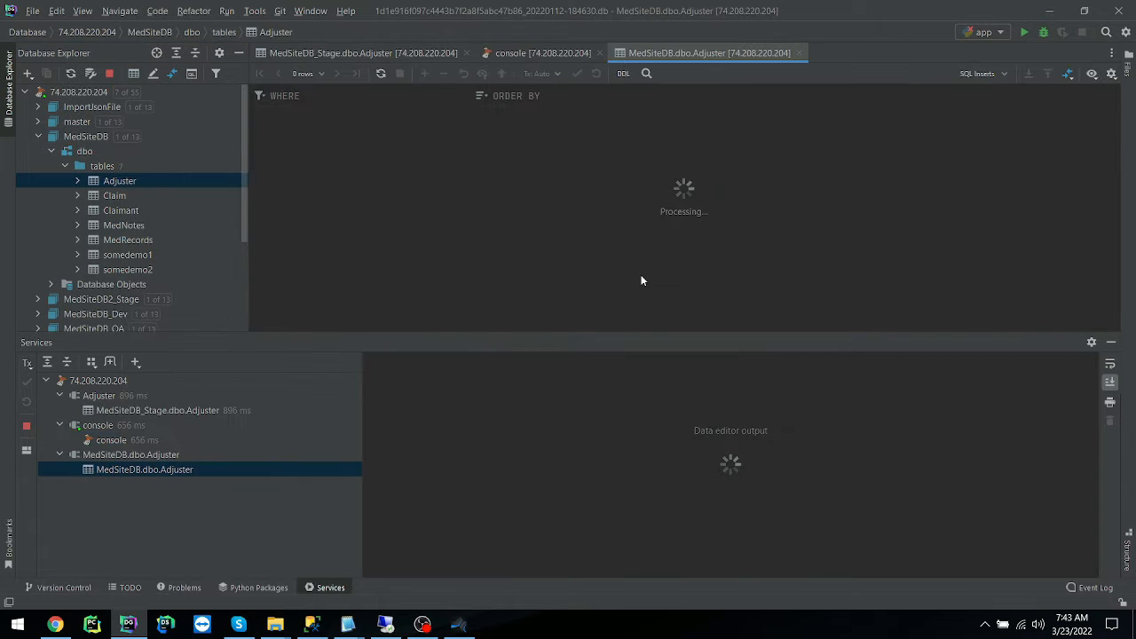
{"action": "left_click", "coordinate": [800, 53]}
Minimize DataGrip, return to the remote desktop session, and launch GT Datamaker.
{"action": "left_click", "coordinate": [1050, 12]}
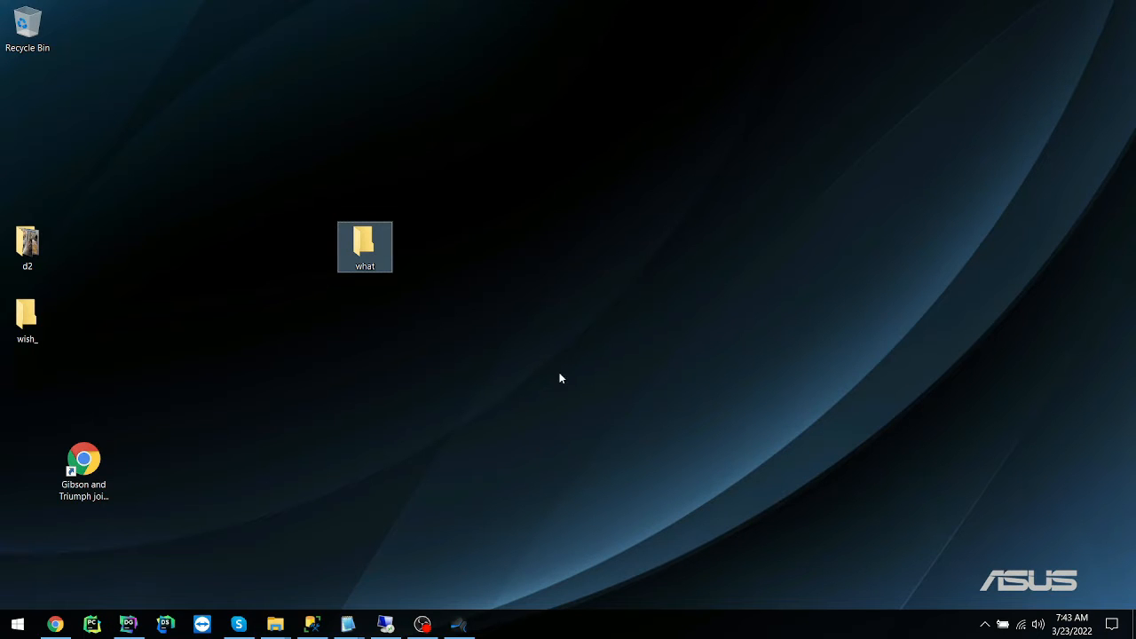
{"action": "left_click", "coordinate": [384, 624]}
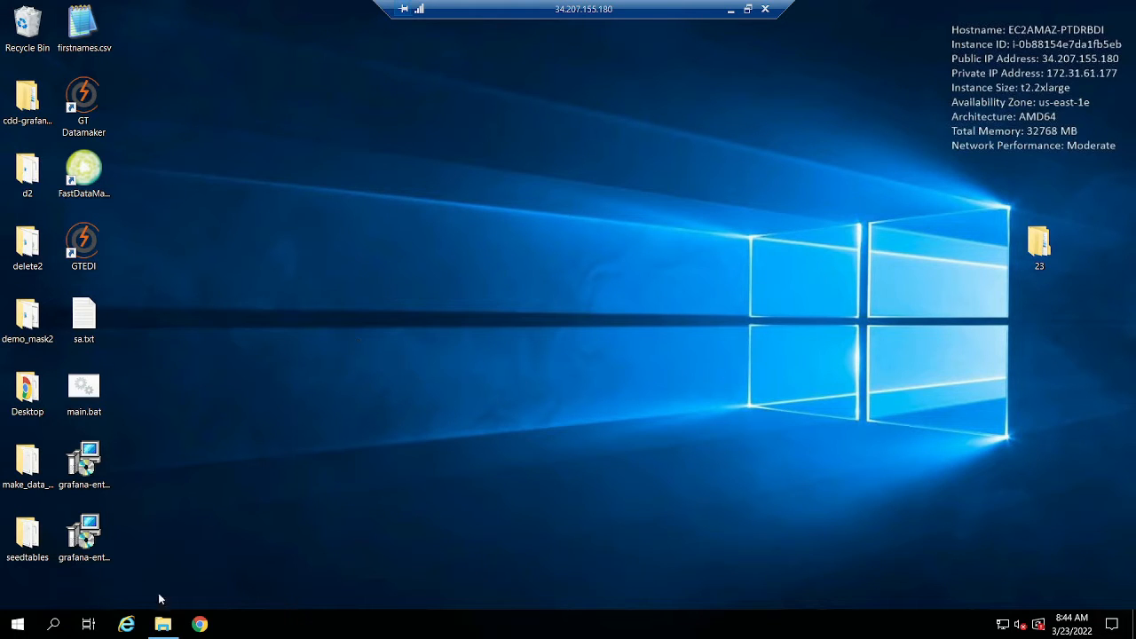
{"action": "double_click", "coordinate": [83, 100]}
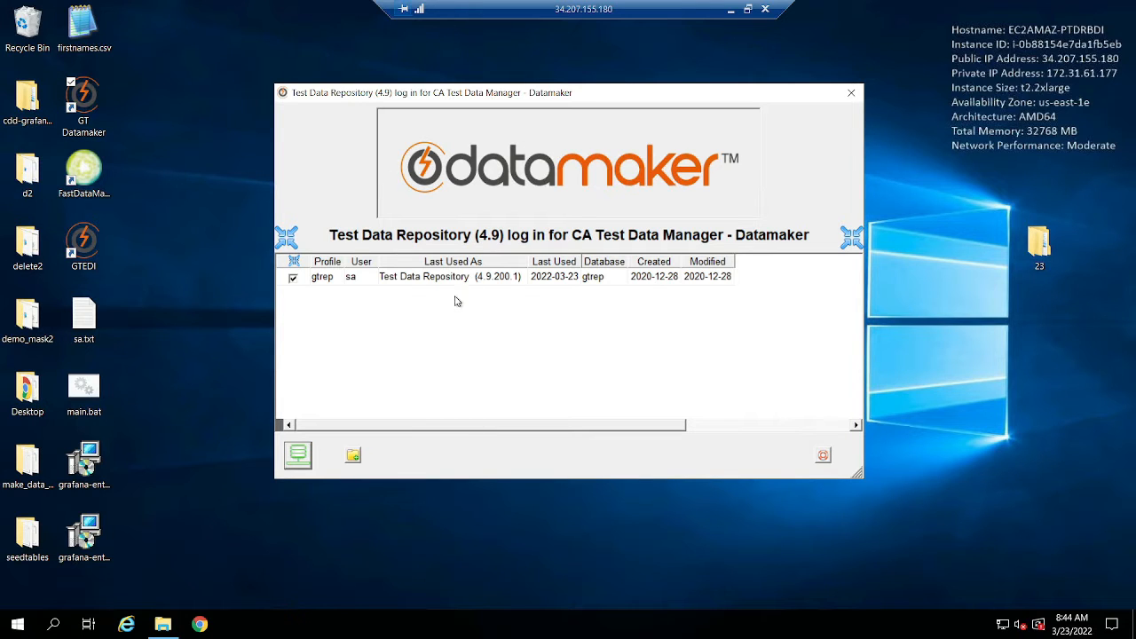
Connect to the gtrep repository and log on as administrator with the account password.
{"action": "left_click", "coordinate": [298, 455]}
{"action": "type", "text": "administrator"}
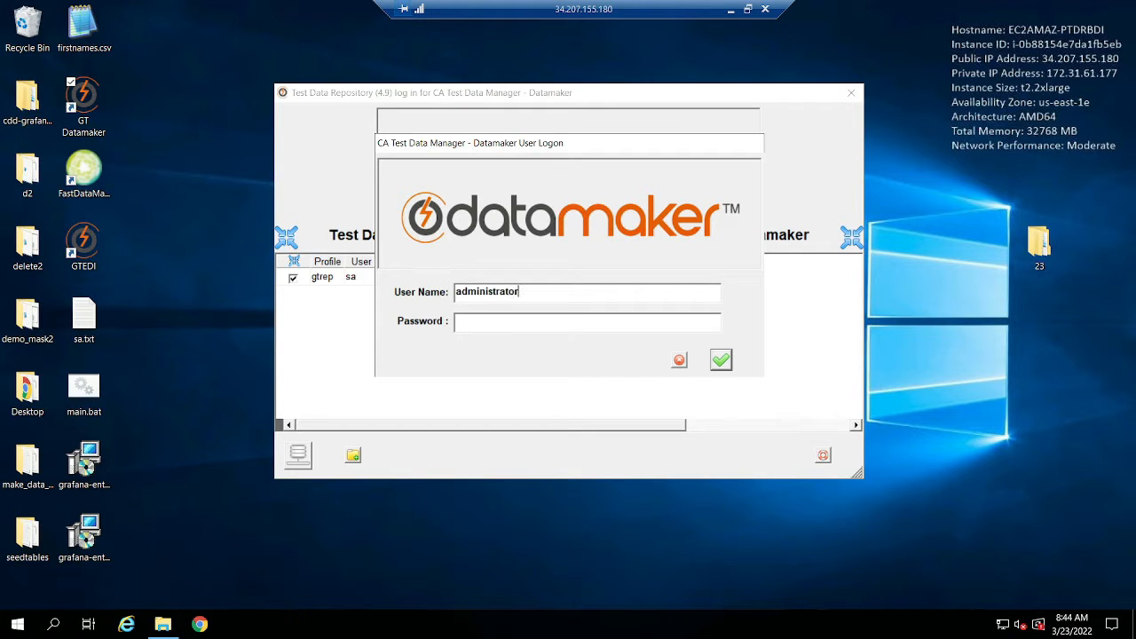
{"action": "key", "text": "Tab"}
{"action": "type", "text": "*******"}
{"action": "key", "text": "Tab"}
{"action": "key", "text": "Return"}
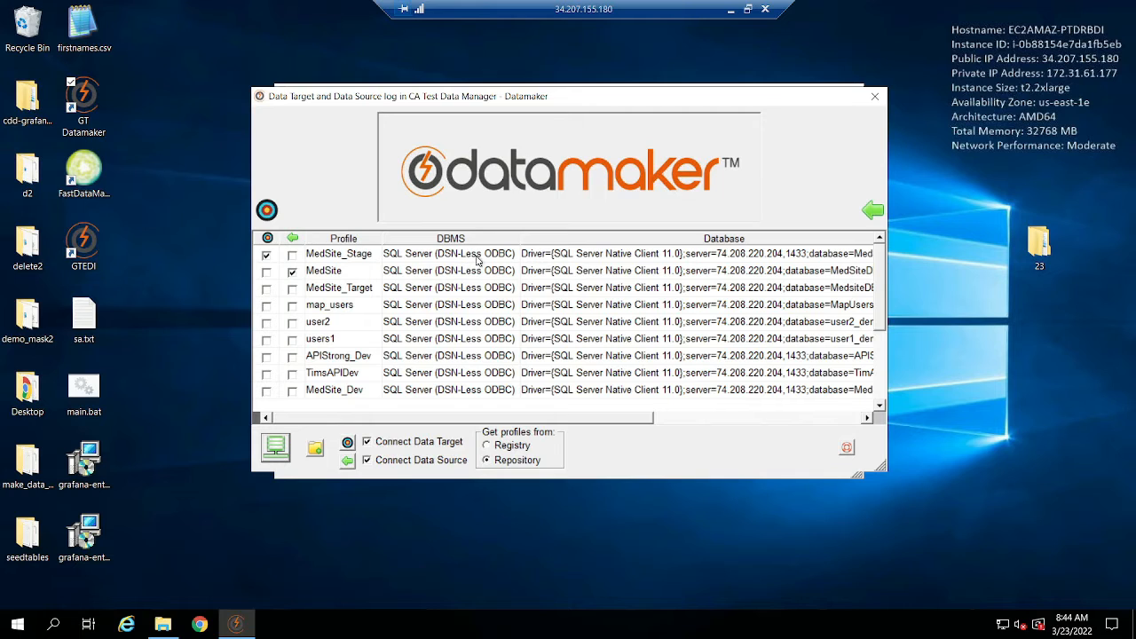
{"action": "left_click", "coordinate": [316, 450]}
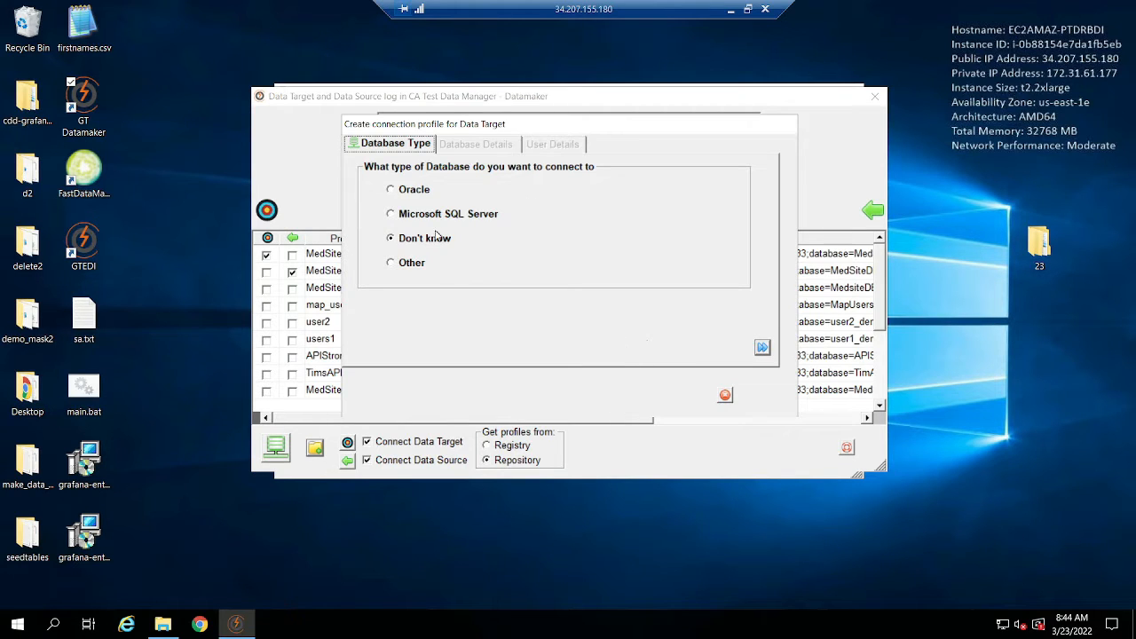
{"action": "left_click", "coordinate": [419, 266]}
{"action": "left_click", "coordinate": [763, 348]}
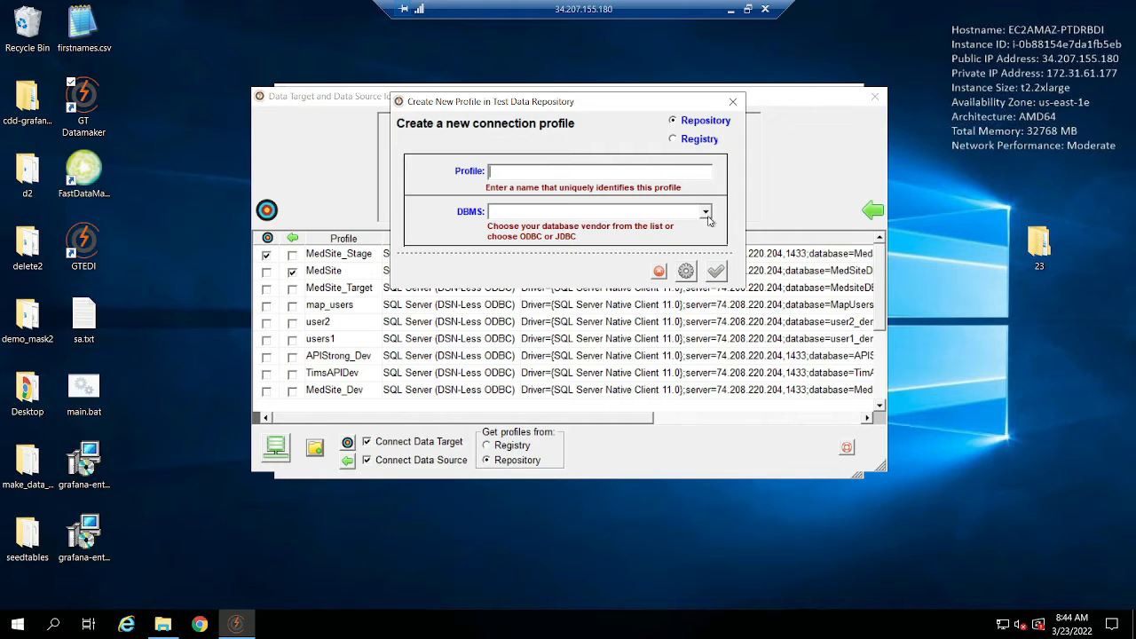
{"action": "left_click", "coordinate": [658, 271]}
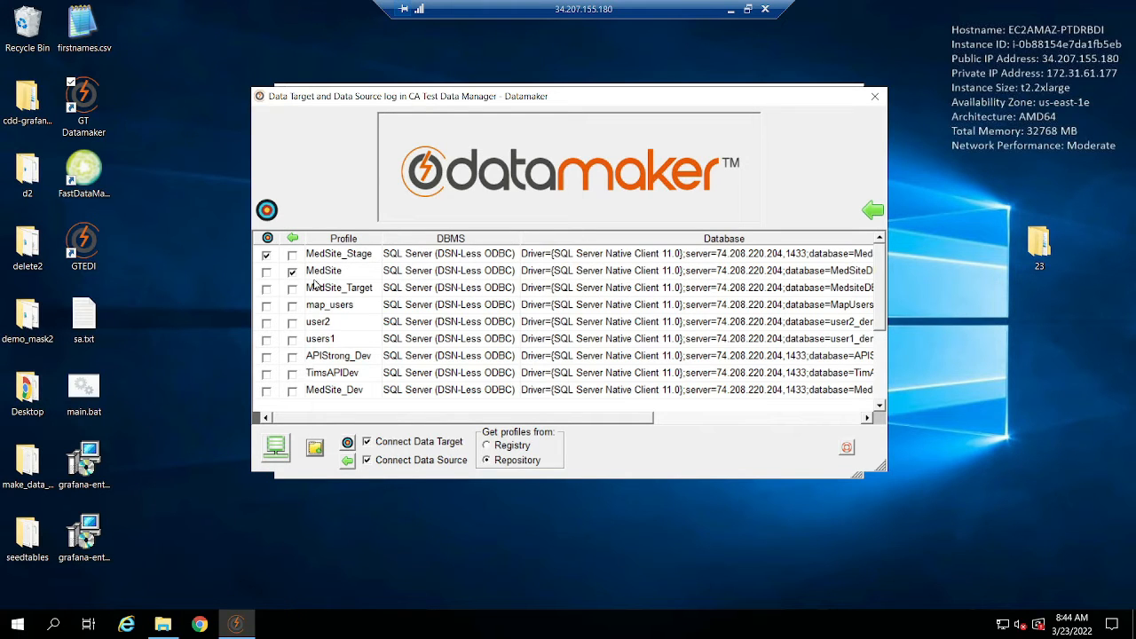
Try out a data target profile named rasdff with database type Other, DSN-Less ODBC and the SQL Server Native Client 11.0 driver, and discard it.
{"action": "left_click", "coordinate": [315, 449]}
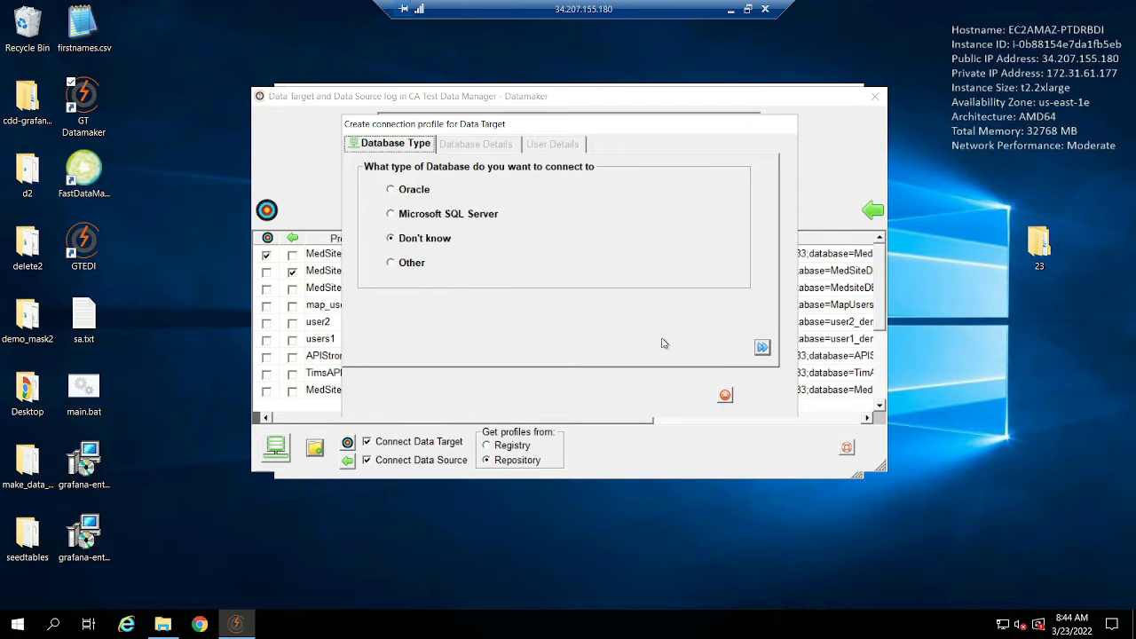
{"action": "left_click", "coordinate": [763, 349]}
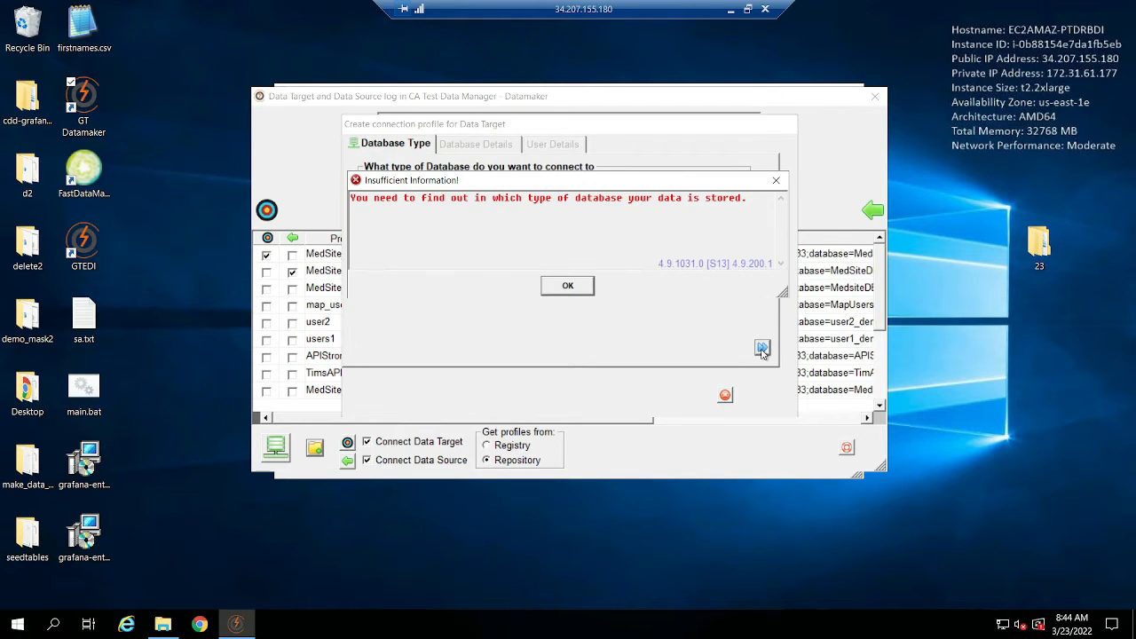
{"action": "left_click", "coordinate": [567, 285]}
{"action": "left_click", "coordinate": [407, 269]}
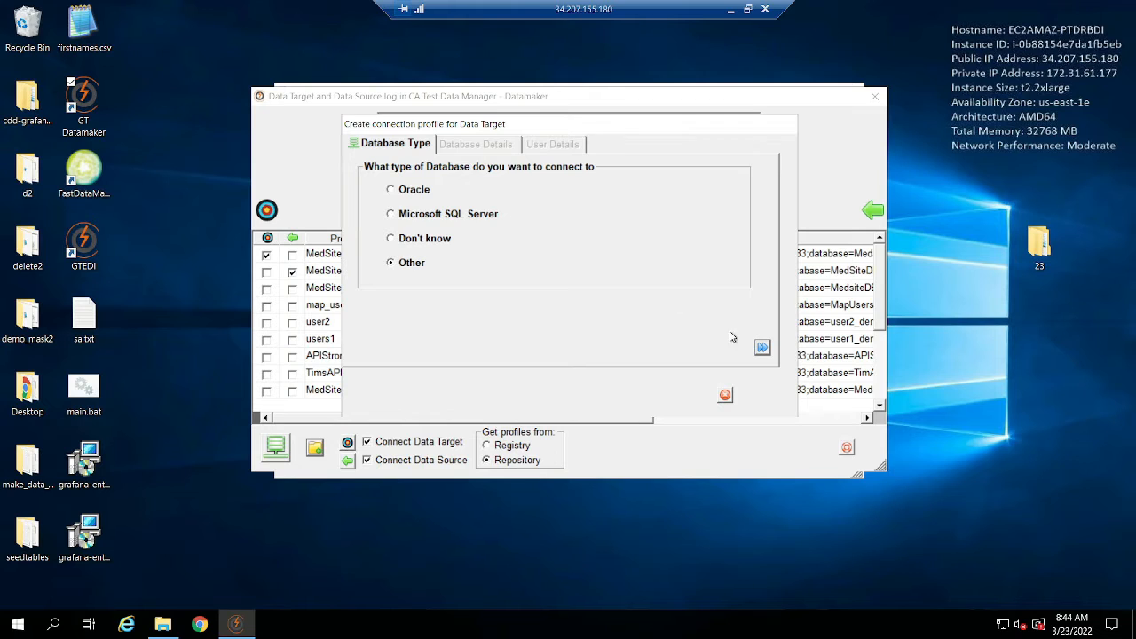
{"action": "left_click", "coordinate": [762, 347]}
{"action": "type", "text": "rasdff"}
{"action": "left_click", "coordinate": [636, 215]}
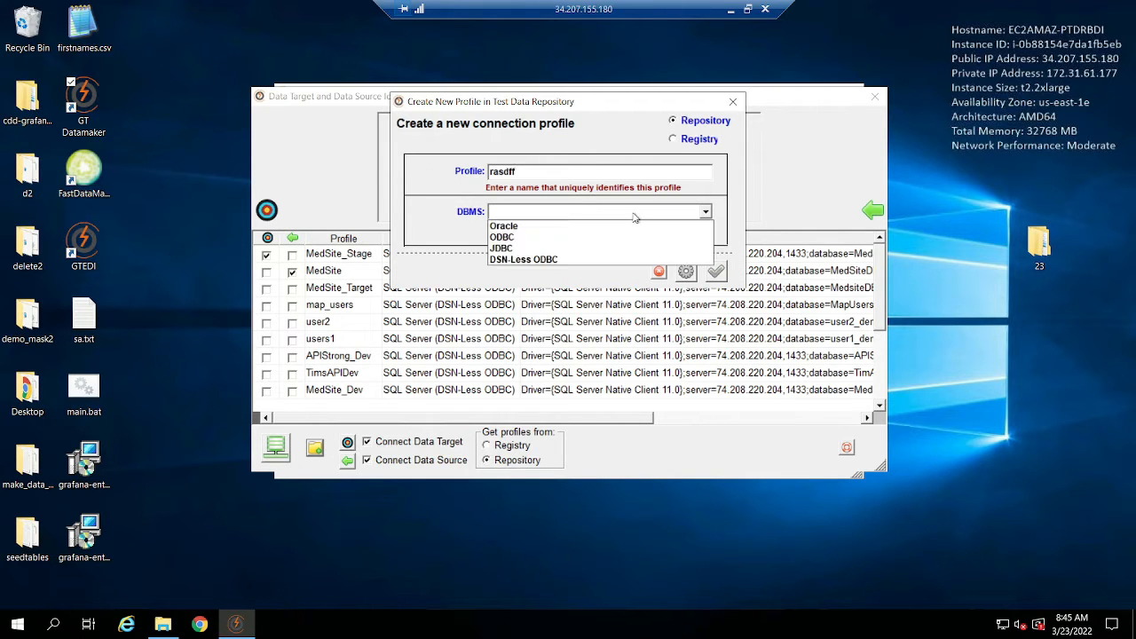
{"action": "left_click", "coordinate": [568, 260]}
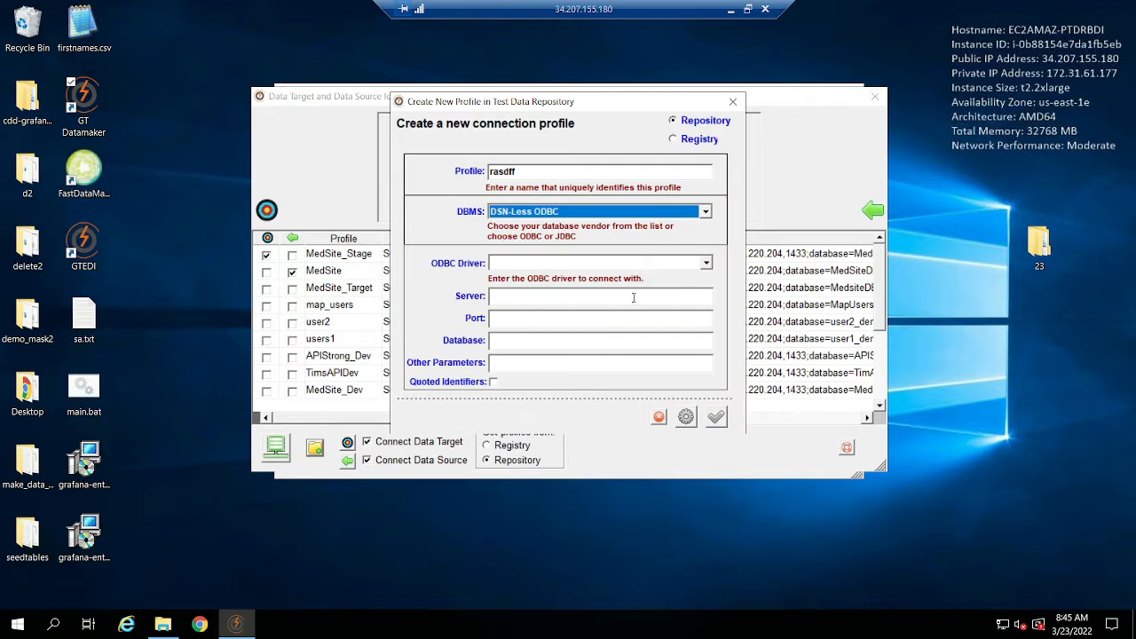
{"action": "left_click", "coordinate": [707, 263]}
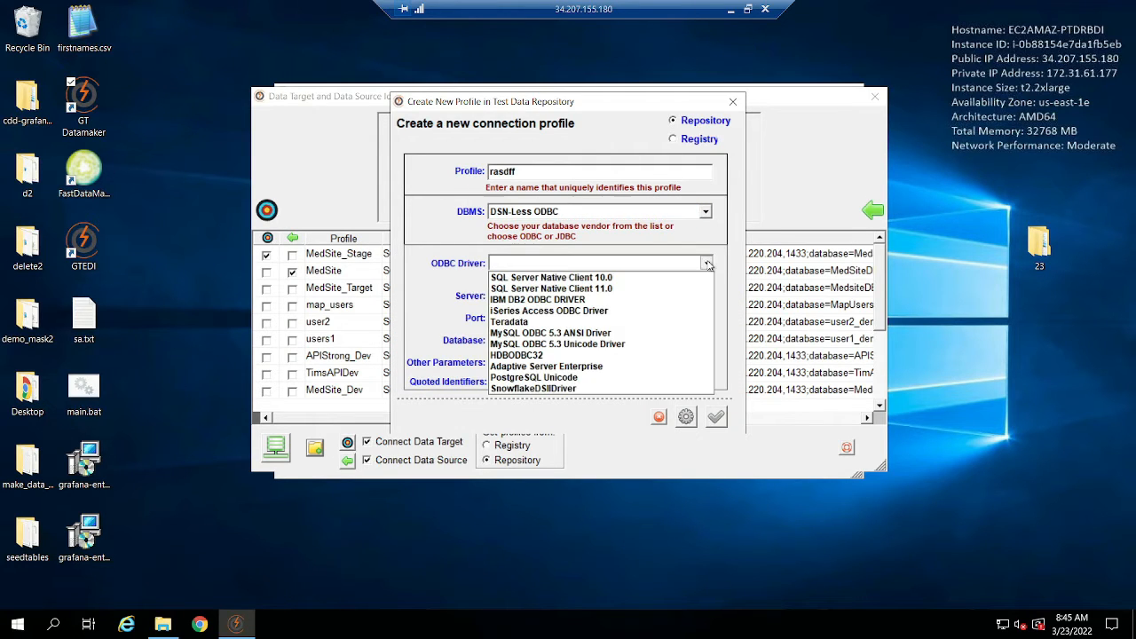
{"action": "left_click", "coordinate": [628, 288]}
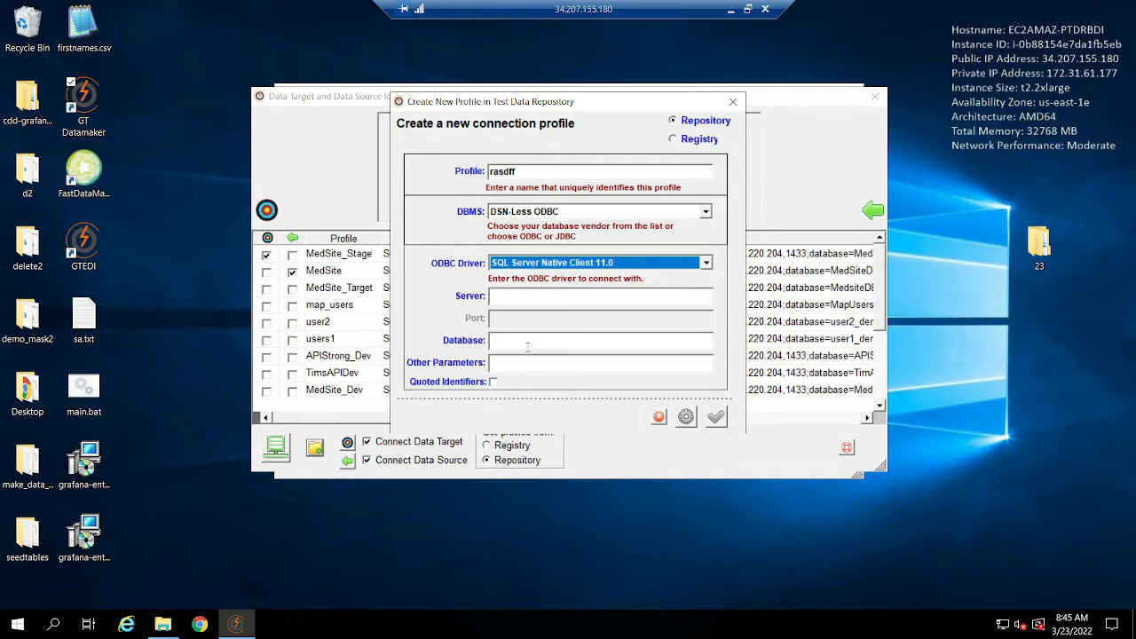
{"action": "left_click", "coordinate": [733, 103]}
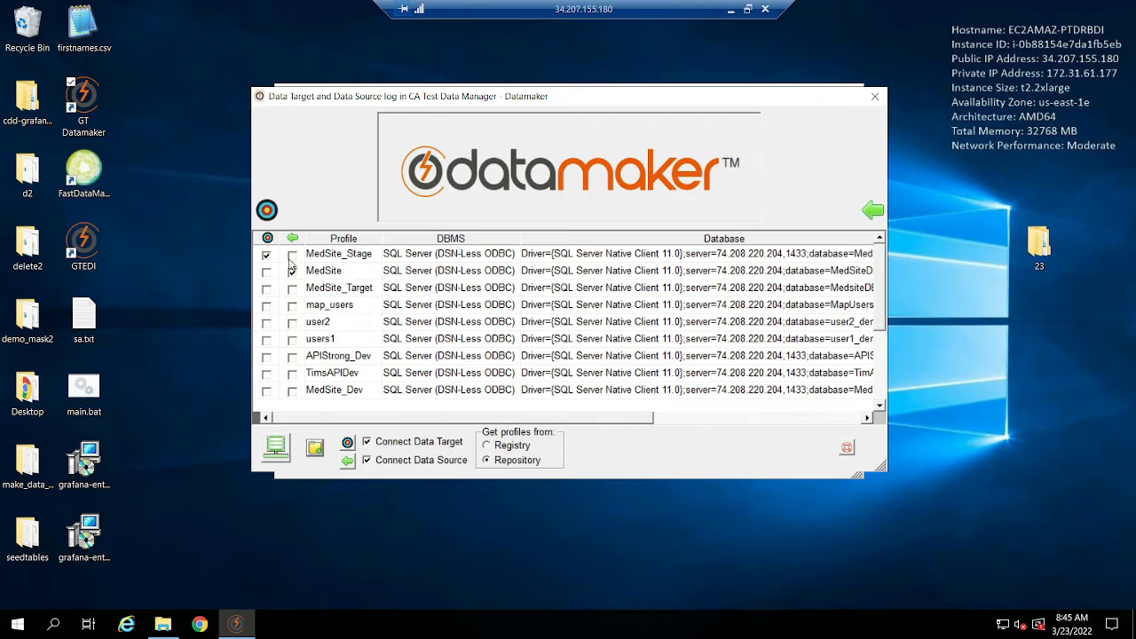
Connect with MedSite_Stage as data target and MedSite as data source, and open the project manager.
{"action": "left_click", "coordinate": [278, 453]}
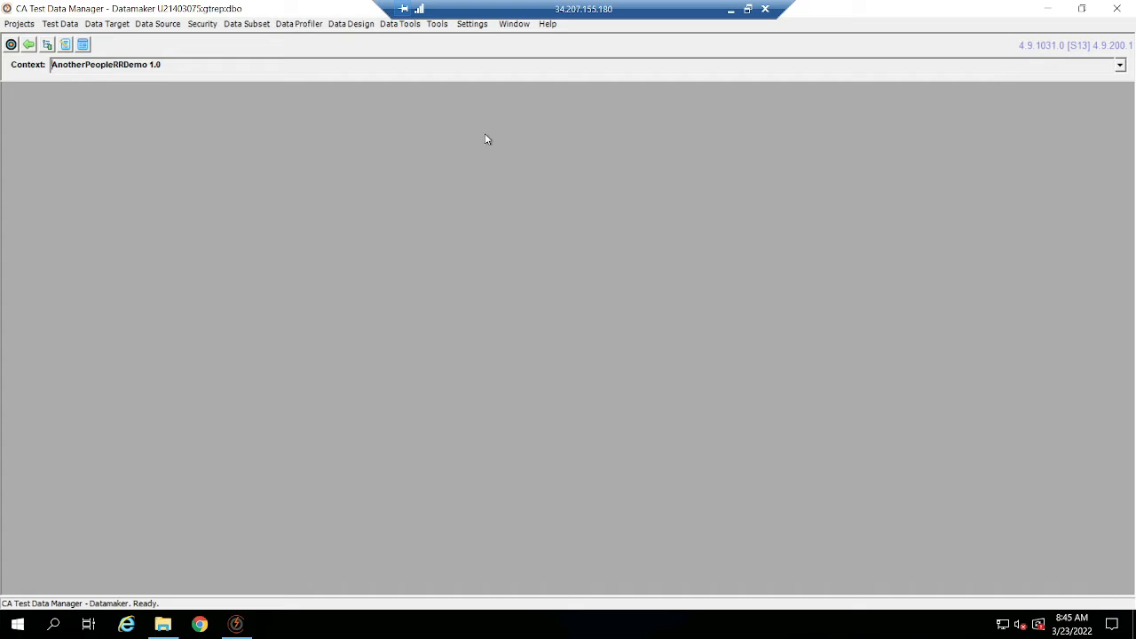
{"action": "left_click", "coordinate": [47, 44]}
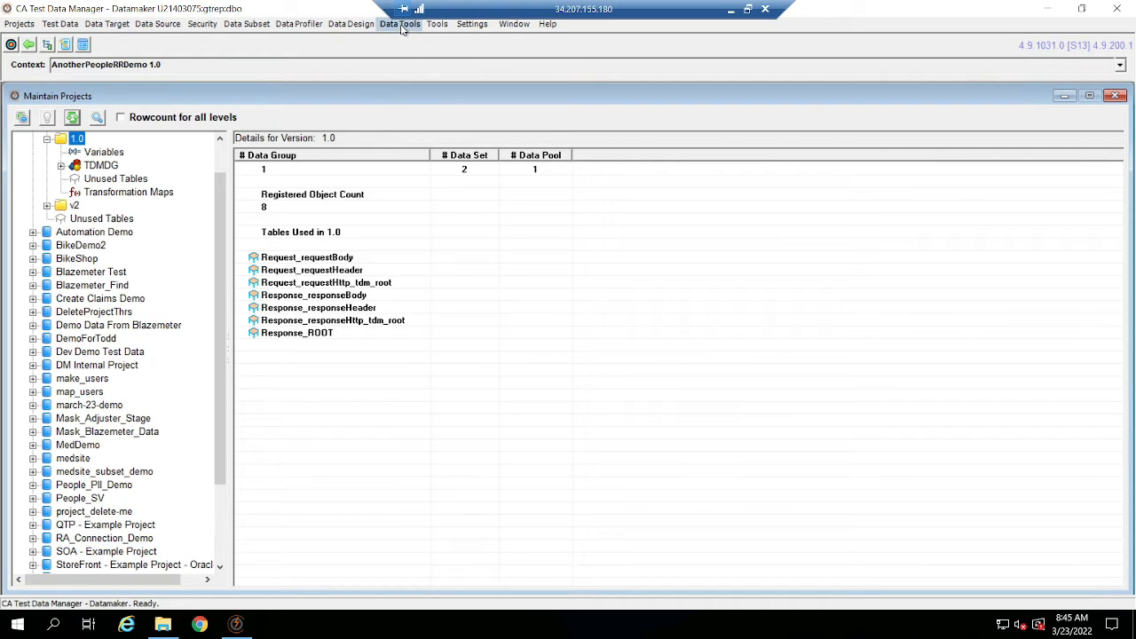
Open the table comparison for version 1.0 of the AnotherPeopleRRDemo project.
{"action": "left_click", "coordinate": [402, 26]}
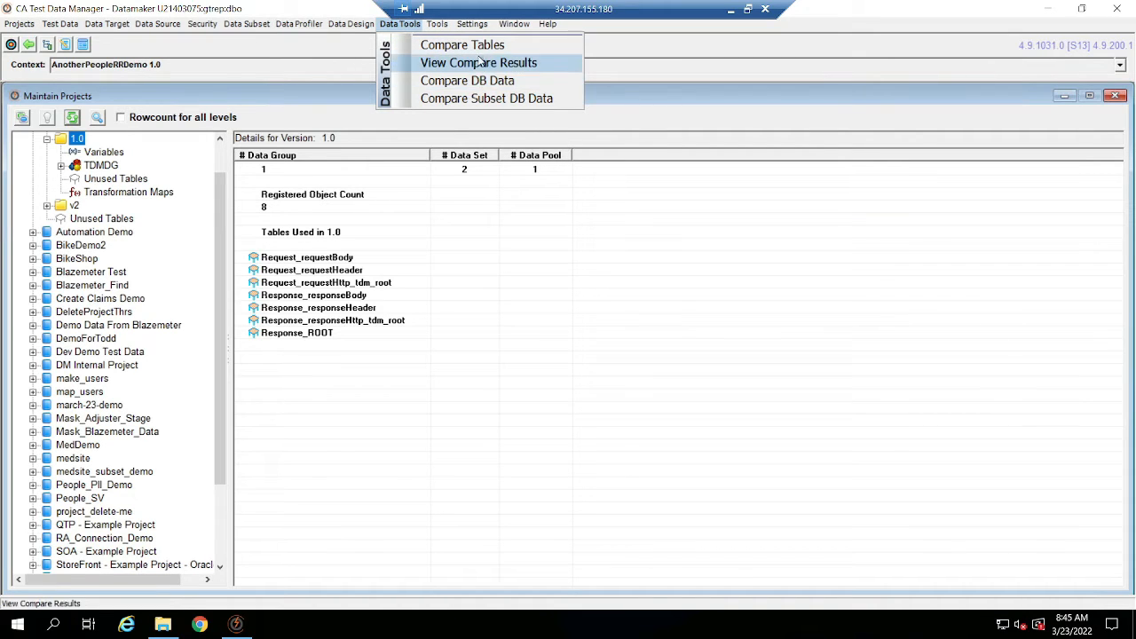
{"action": "left_click", "coordinate": [479, 46]}
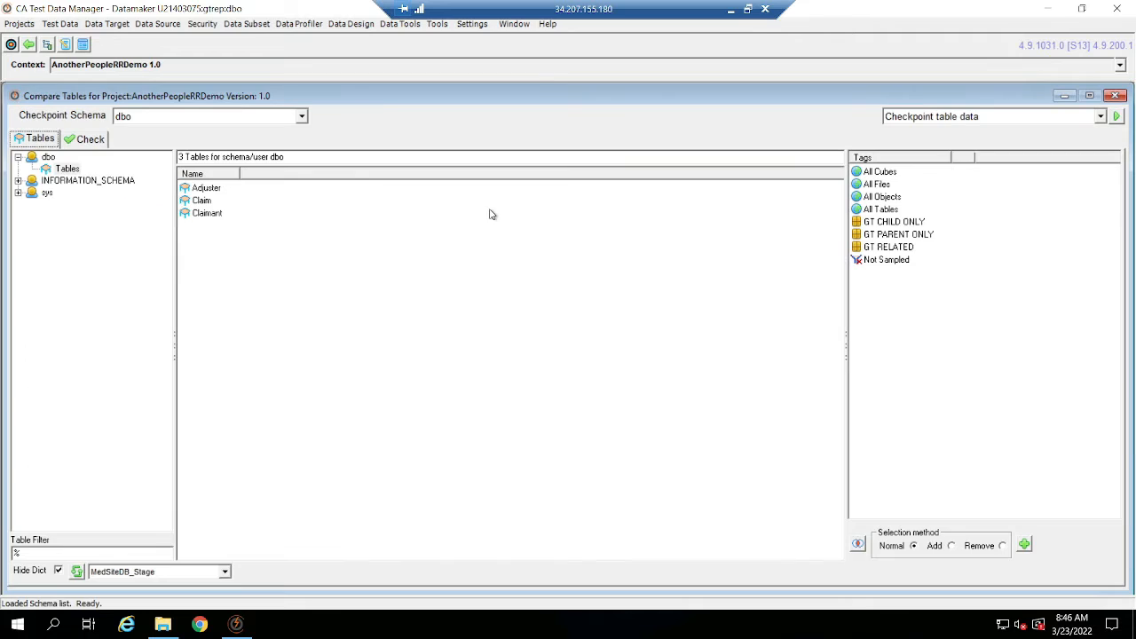
Close the table comparison, collapse the AnotherPeopleRRDemo project and select the root of the project tree.
{"action": "left_click", "coordinate": [1115, 95]}
{"action": "scroll", "coordinate": [128, 231], "scroll_direction": "up", "scroll_amount": 1}
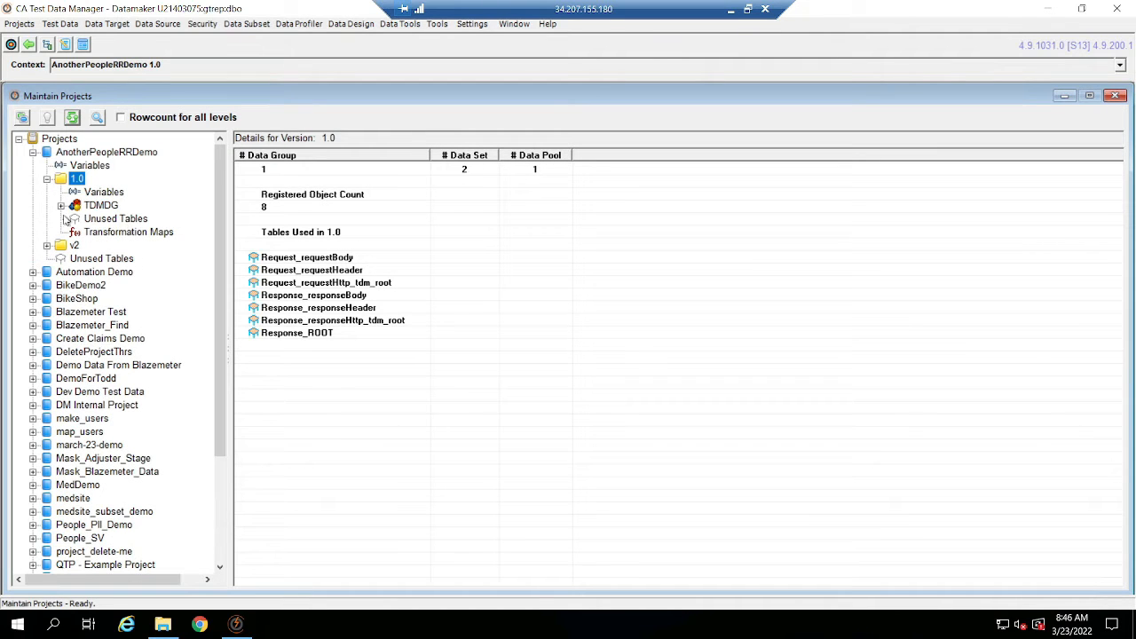
{"action": "left_click", "coordinate": [33, 152]}
{"action": "left_click", "coordinate": [61, 140]}
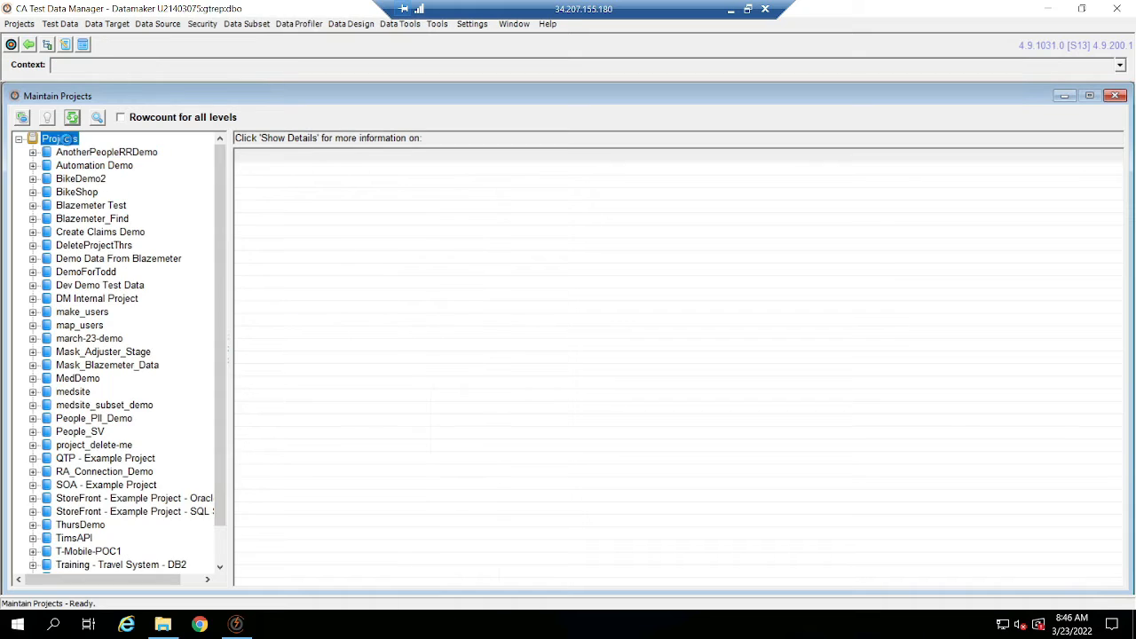
Start a new project and version, with gtdatamaker-demo as the project name and description.
{"action": "right_click", "coordinate": [68, 141]}
{"action": "left_click", "coordinate": [213, 150]}
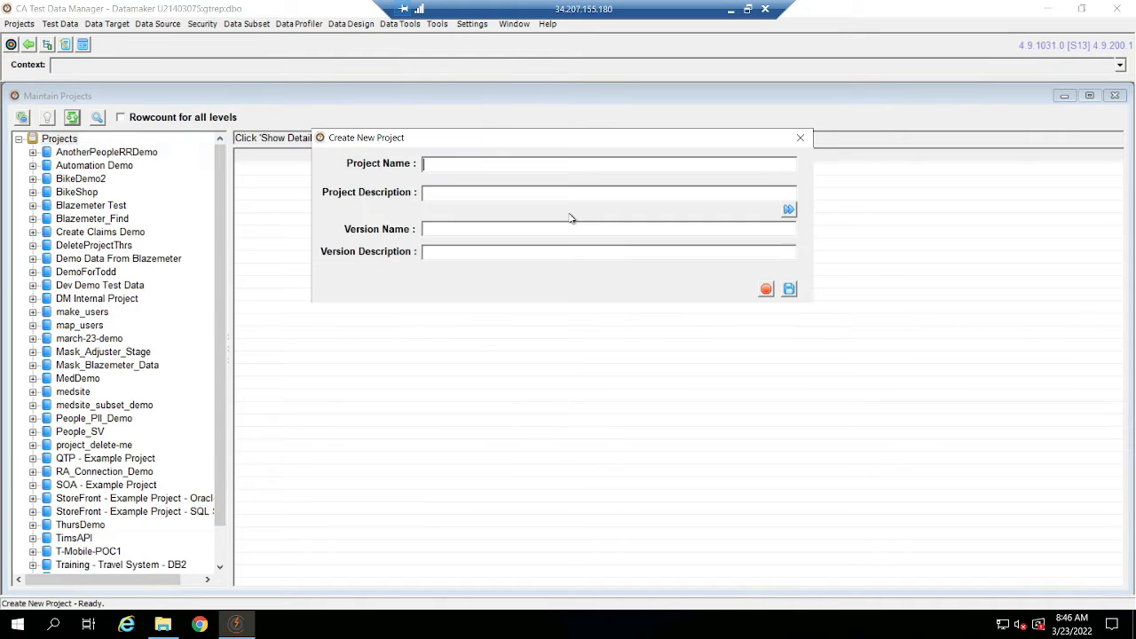
{"action": "type", "text": "gt"}
{"action": "type", "text": "data"}
{"action": "type", "text": "maker-examp"}
{"action": "key", "text": "BackSpace"}
{"action": "key", "text": "BackSpace"}
{"action": "key", "text": "BackSpace"}
{"action": "key", "text": "BackSpace"}
{"action": "key", "text": "BackSpace"}
{"action": "type", "text": "demo"}
{"action": "key", "text": "Tab"}
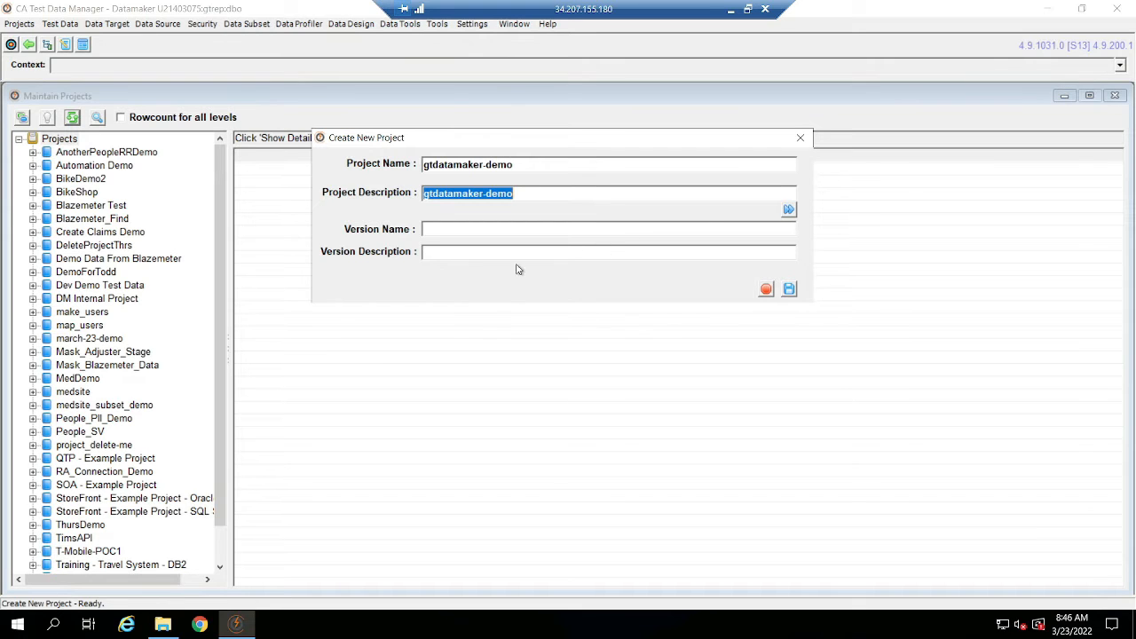
Expand the new project's settings and examine the options for File Publish DBMS, Publish to and project Type, keeping SQL Server, Data Target and DB.
{"action": "left_click", "coordinate": [788, 209]}
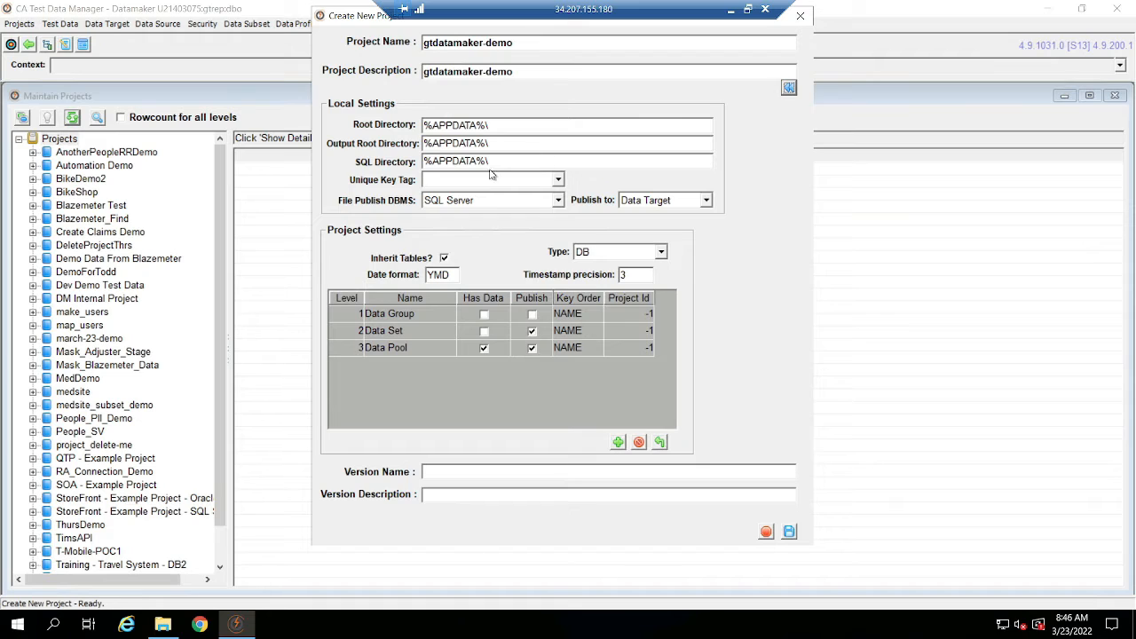
{"action": "left_click", "coordinate": [496, 203]}
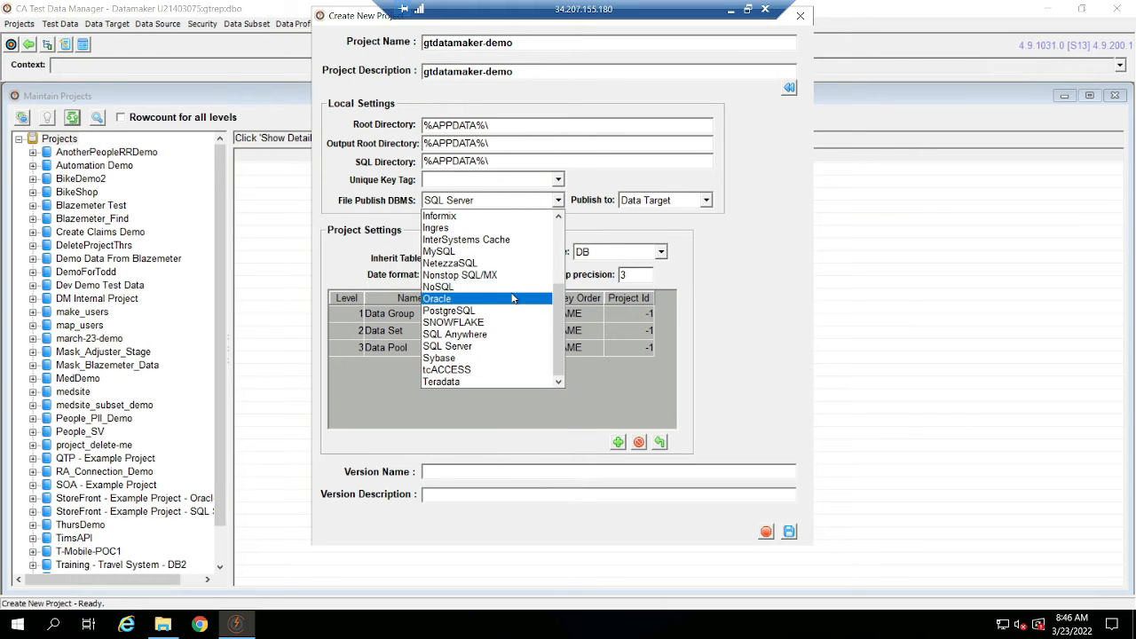
{"action": "left_click", "coordinate": [749, 229]}
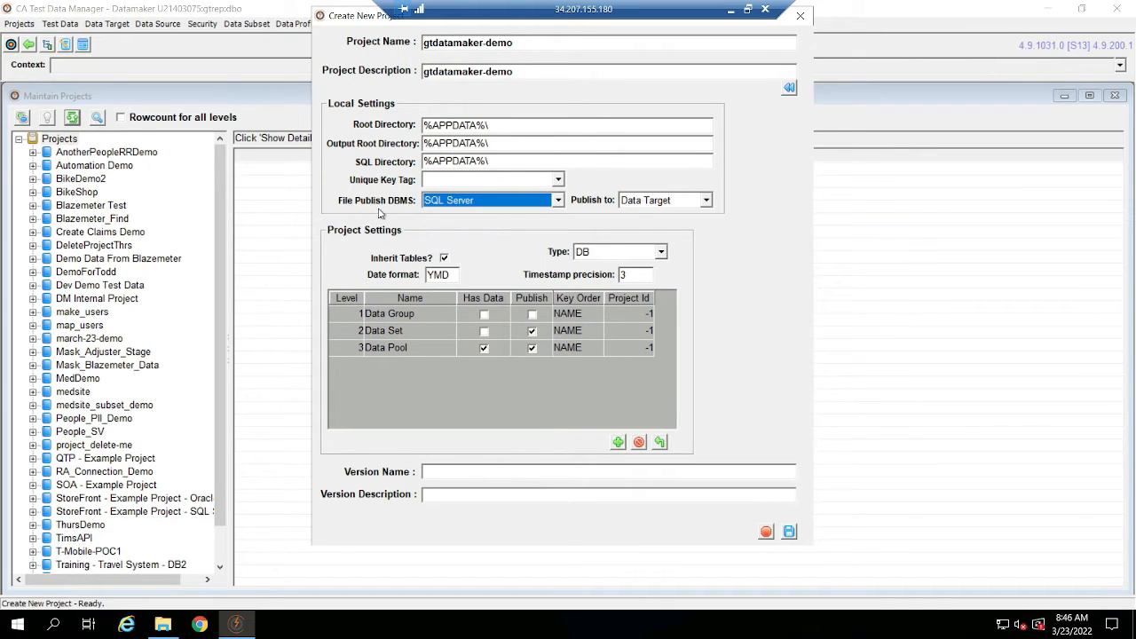
{"action": "left_click", "coordinate": [662, 201]}
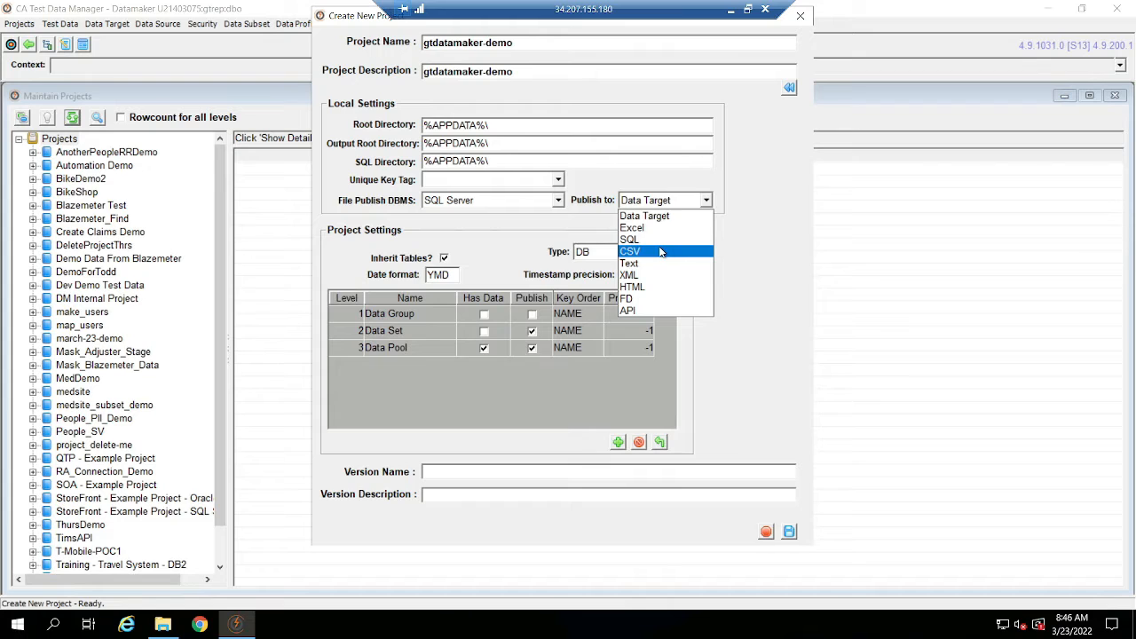
{"action": "left_click", "coordinate": [676, 217]}
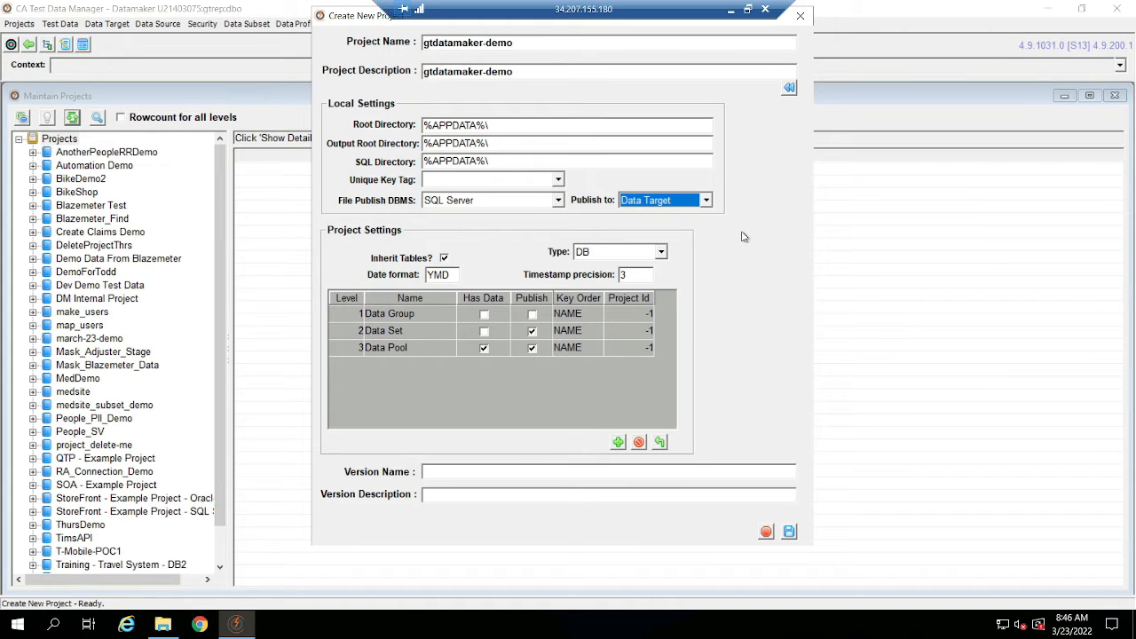
{"action": "left_click", "coordinate": [657, 253]}
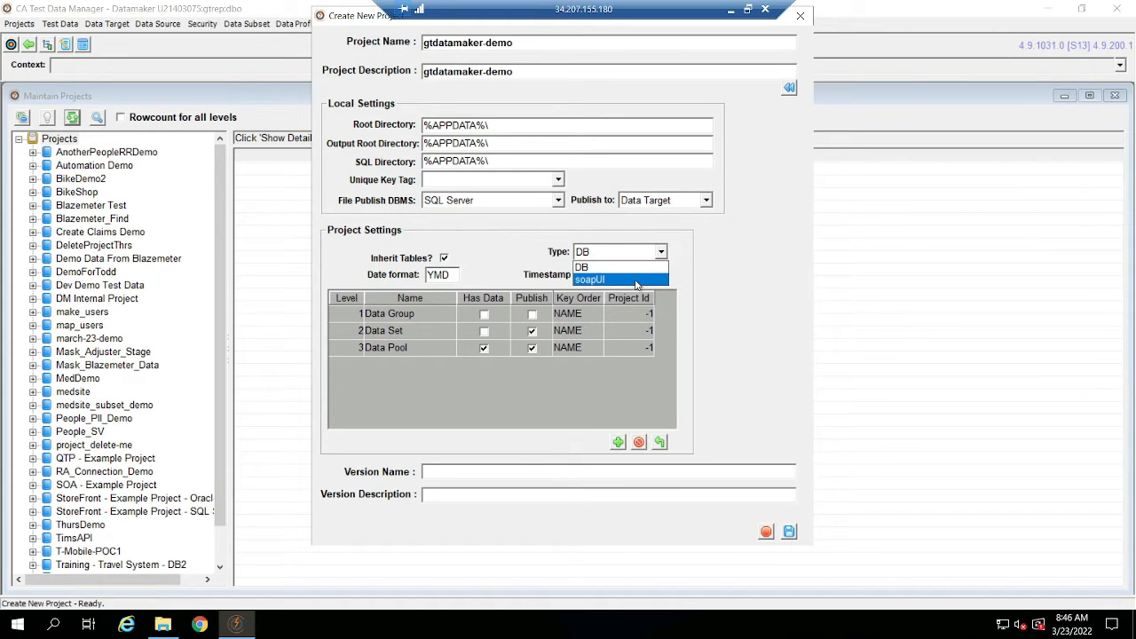
{"action": "left_click", "coordinate": [630, 266]}
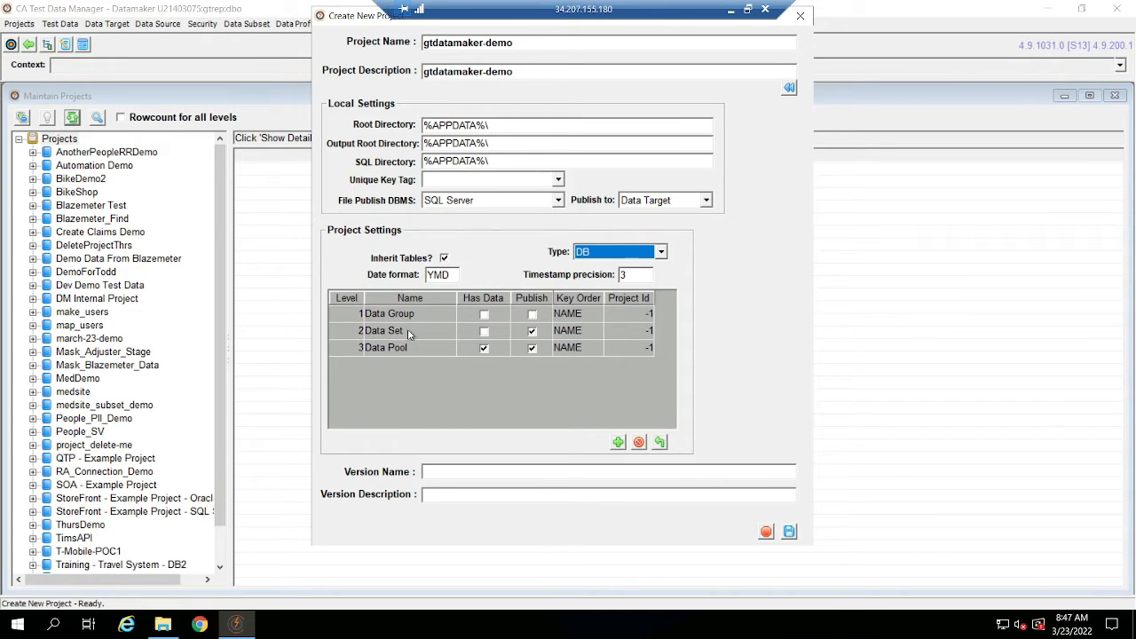
Delete the Data Group level from the new project's level structure.
{"action": "left_click", "coordinate": [348, 314]}
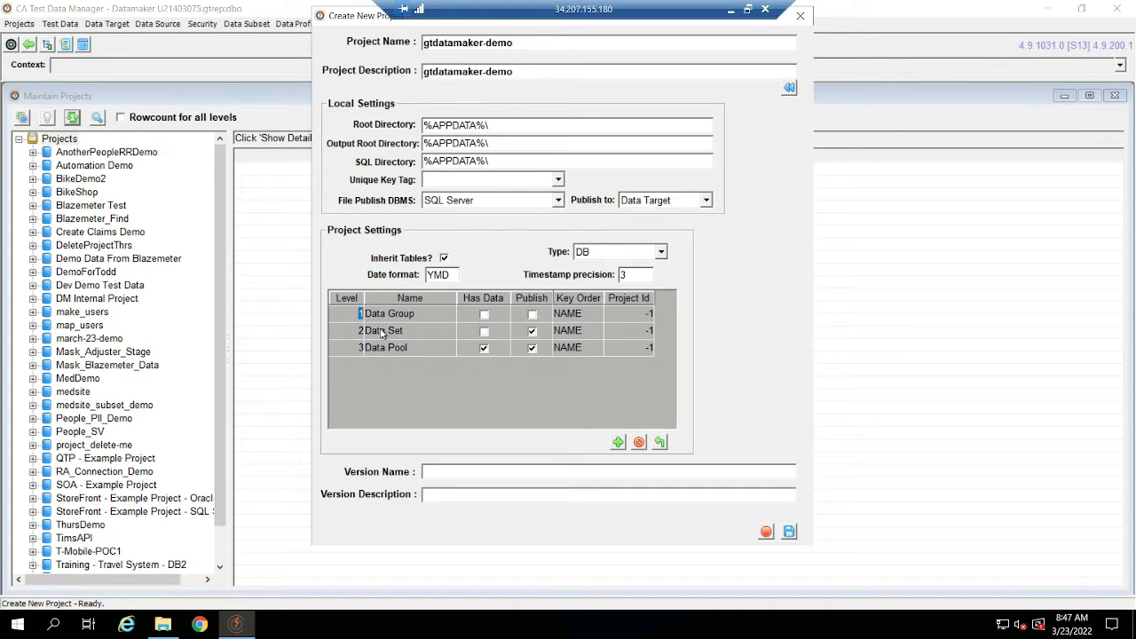
{"action": "right_click", "coordinate": [346, 316]}
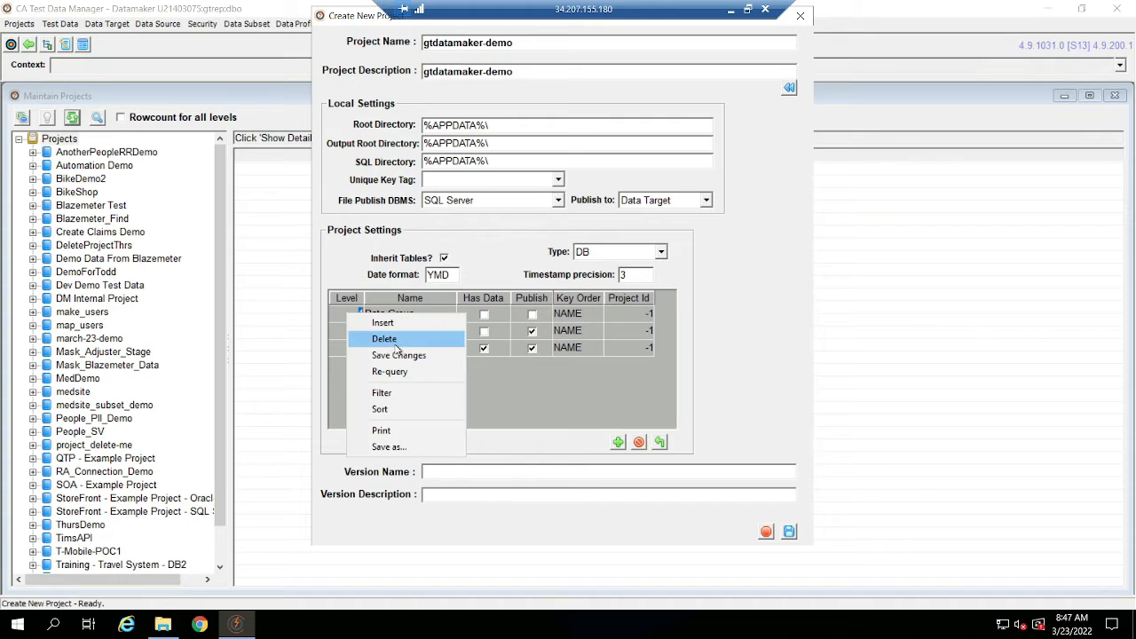
{"action": "left_click", "coordinate": [377, 336]}
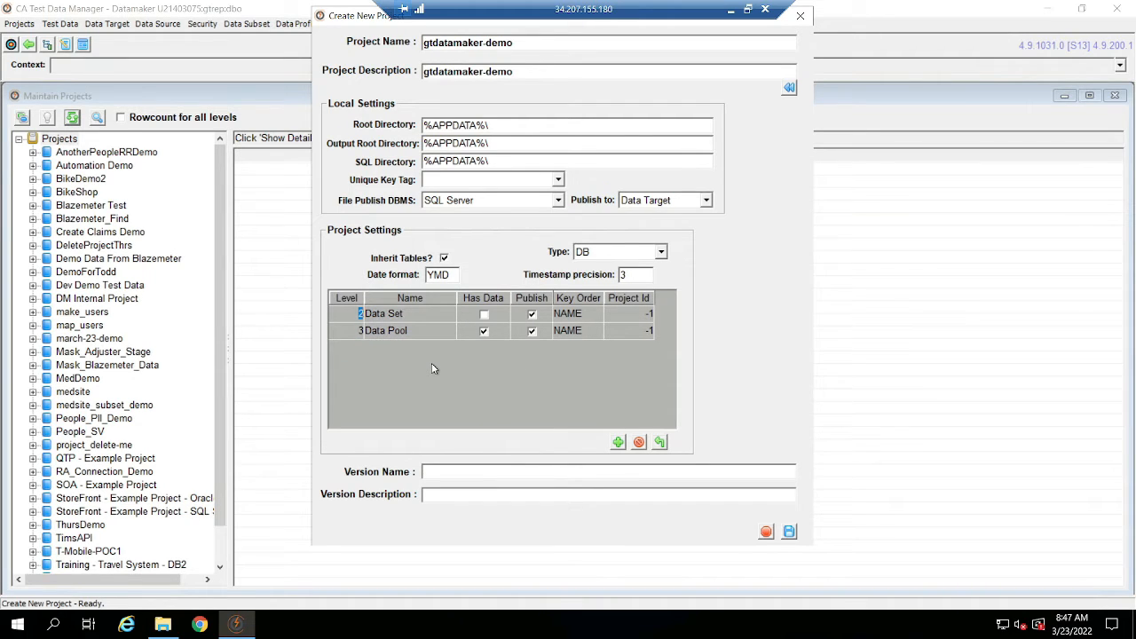
Try out an additional project level named devdata below Data Pool and delete it again.
{"action": "left_click", "coordinate": [619, 442]}
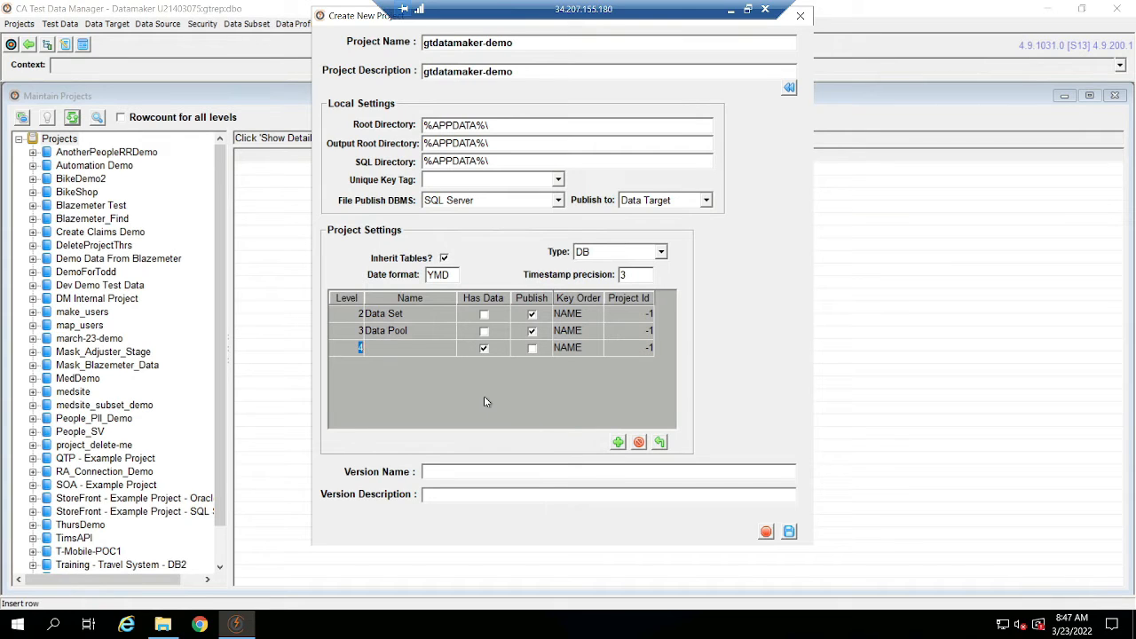
{"action": "left_click", "coordinate": [424, 350]}
{"action": "type", "text": "devdata"}
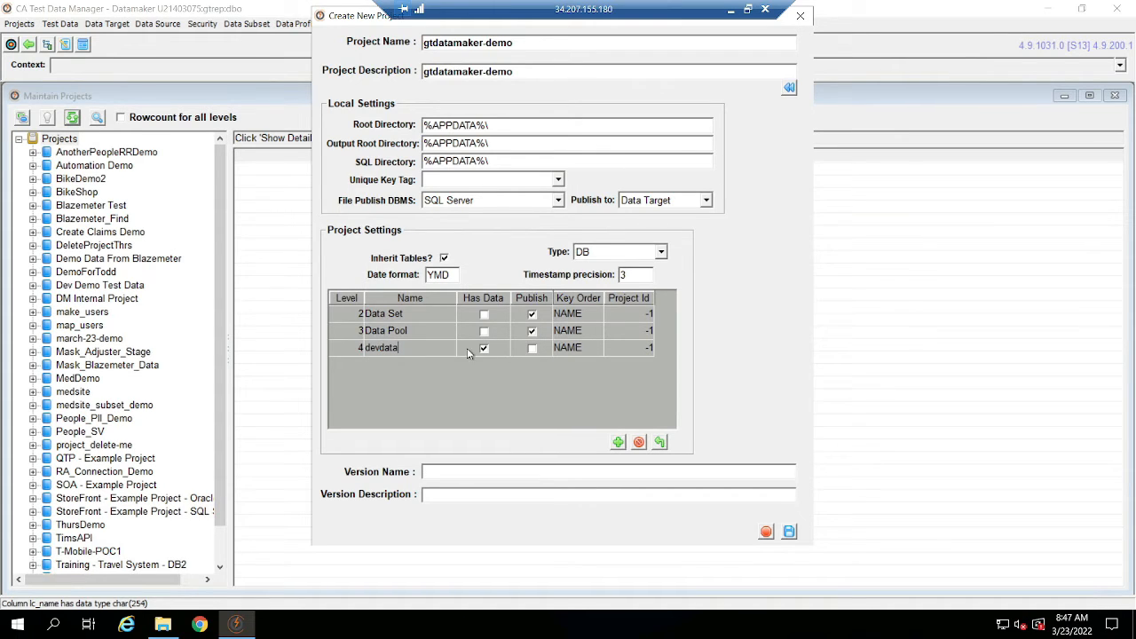
{"action": "right_click", "coordinate": [354, 352]}
{"action": "left_click", "coordinate": [390, 377]}
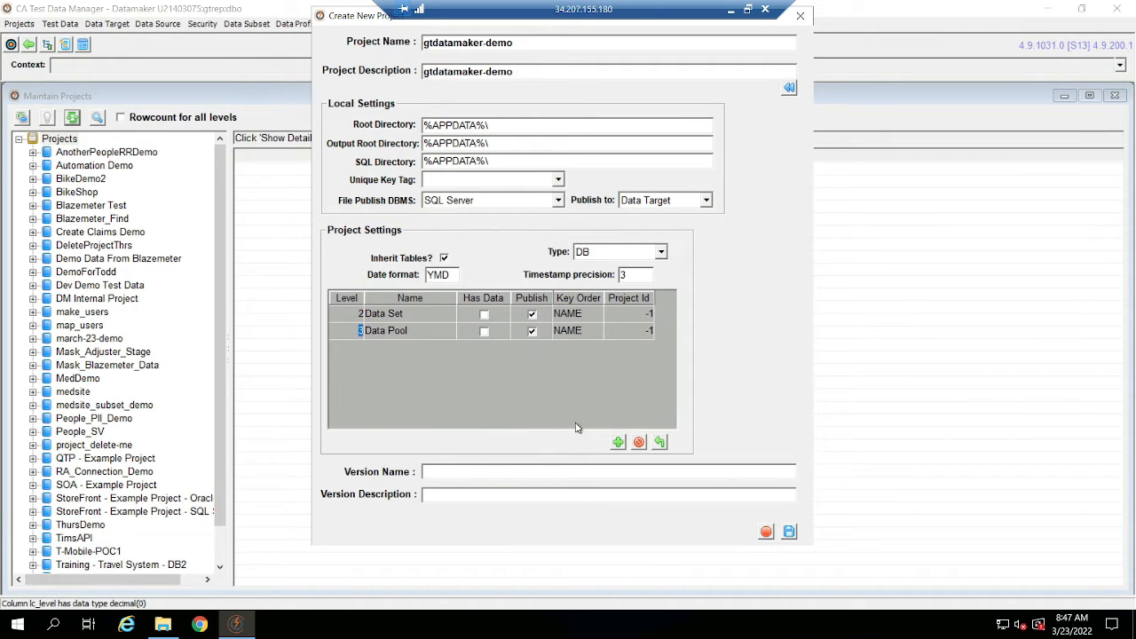
Enter sprint1 as the version name and description and try to save the project.
{"action": "left_click", "coordinate": [550, 471]}
{"action": "type", "text": "sp"}
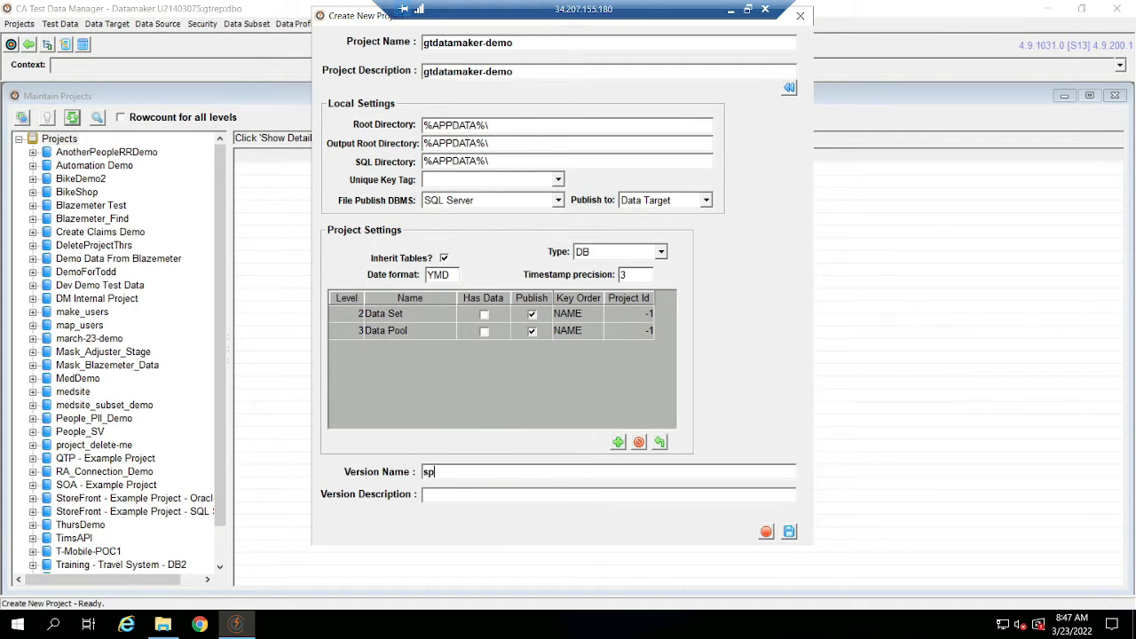
{"action": "type", "text": "rint1"}
{"action": "key", "text": "Tab"}
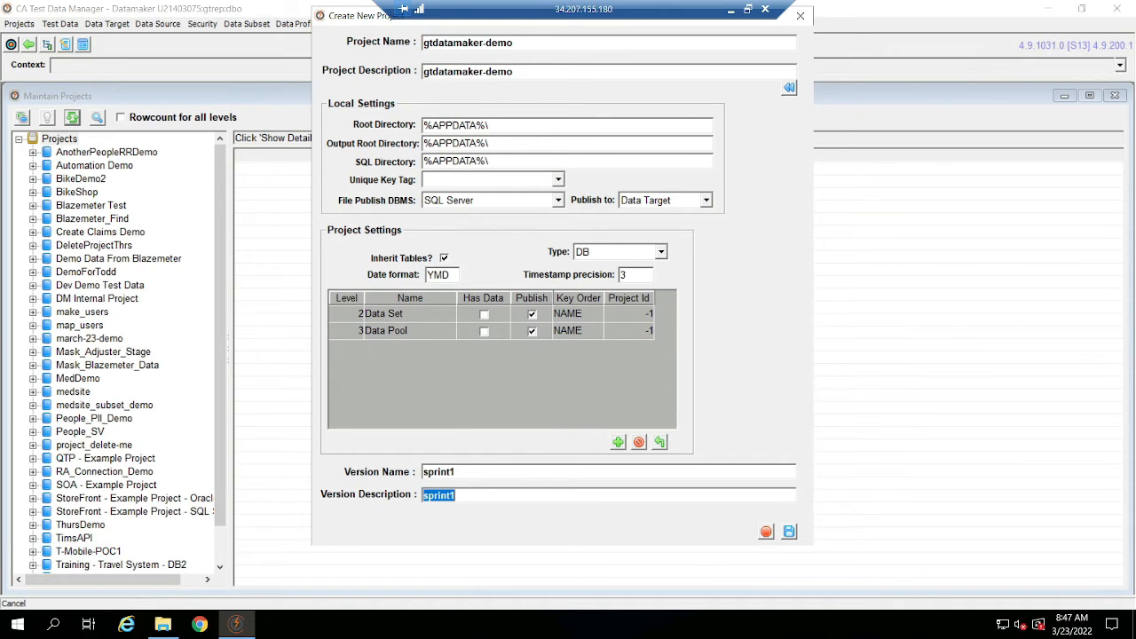
{"action": "left_click", "coordinate": [789, 532]}
{"action": "left_click", "coordinate": [561, 263]}
{"action": "left_click", "coordinate": [563, 259]}
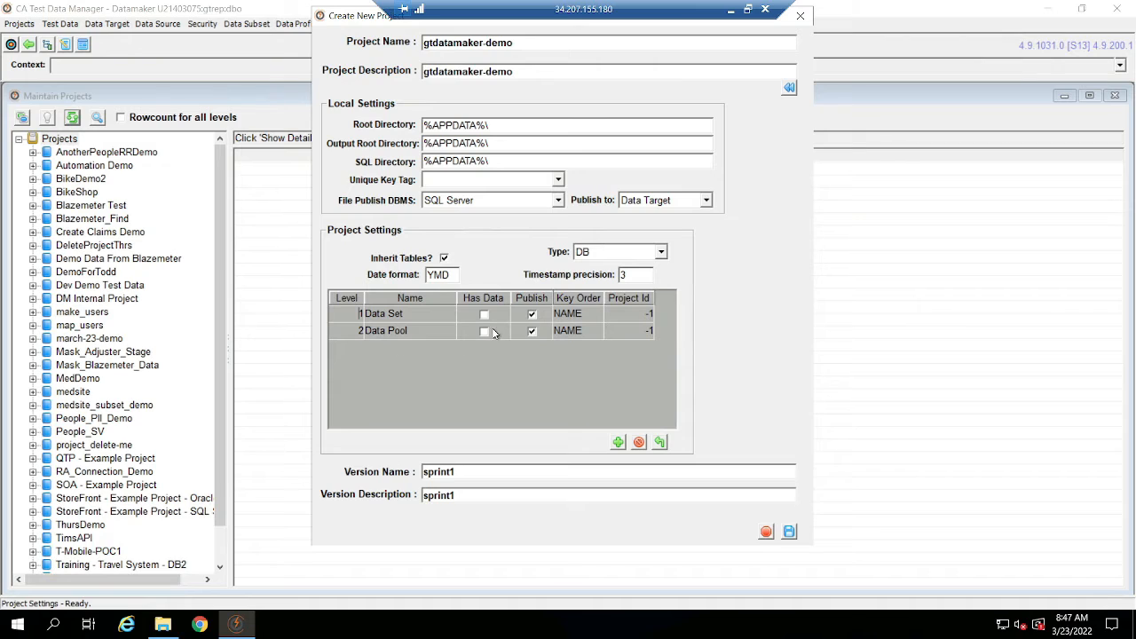
Discard the unsaved gtdatamaker-demo project with version sprint1.
{"action": "left_click", "coordinate": [415, 333]}
{"action": "left_click", "coordinate": [418, 313]}
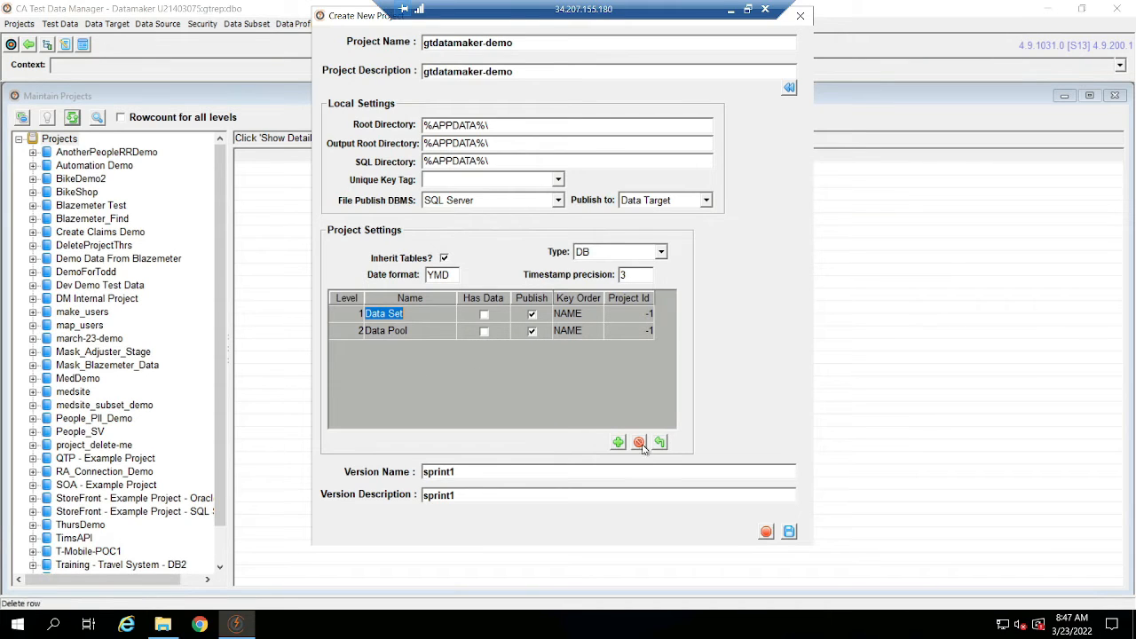
{"action": "left_click", "coordinate": [765, 533]}
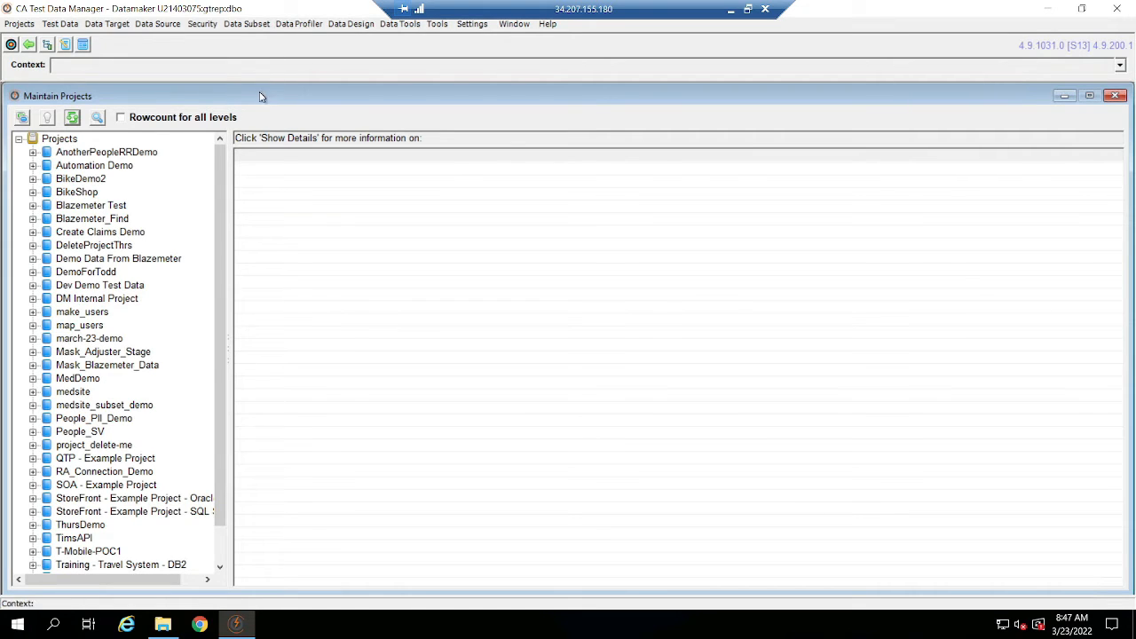
Start a new project and version again, entering gtdatamaker-demo as the project name and description.
{"action": "right_click", "coordinate": [60, 138]}
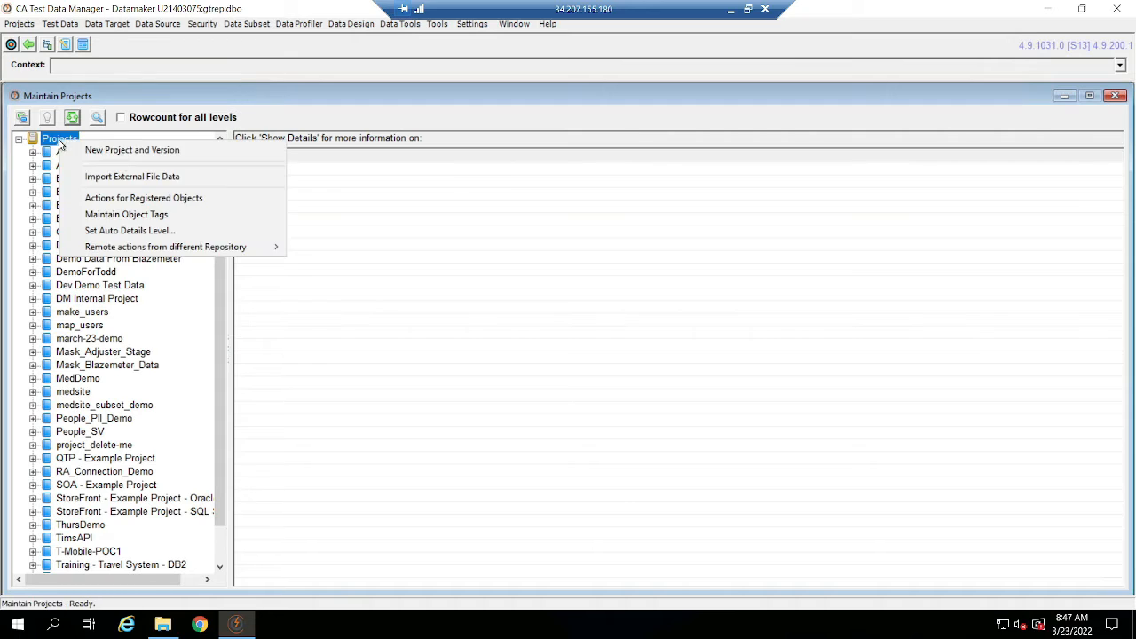
{"action": "left_click", "coordinate": [133, 147]}
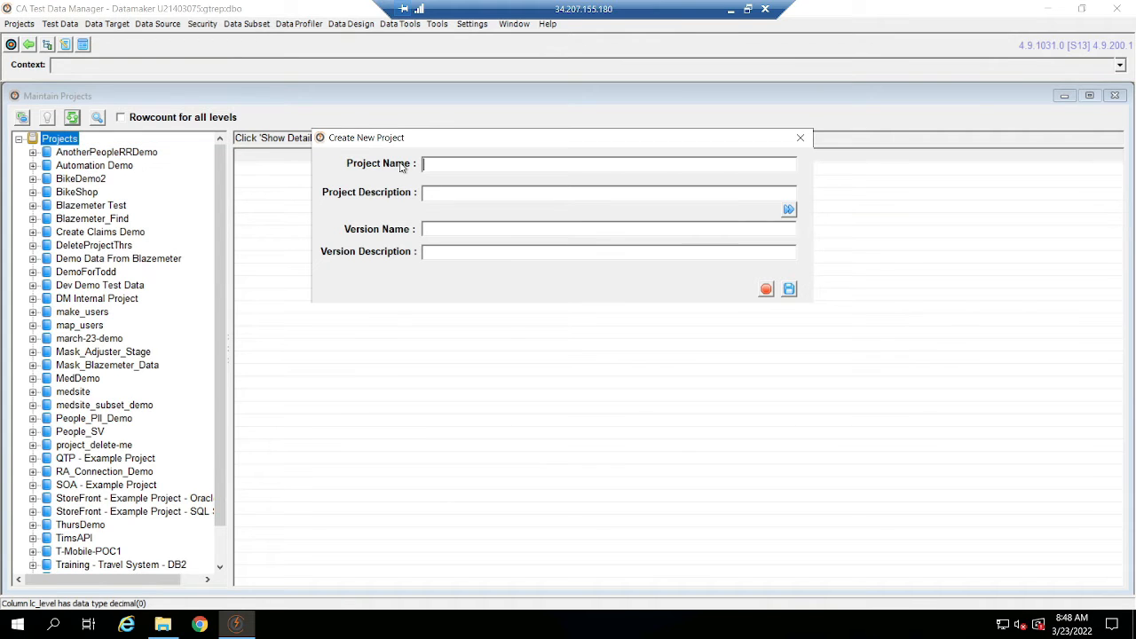
{"action": "type", "text": "gtdatamaker-demo"}
{"action": "key", "text": "Tab"}
Expand the project settings and delete the Data Group level, keeping Data Set and Data Pool.
{"action": "left_click", "coordinate": [788, 209]}
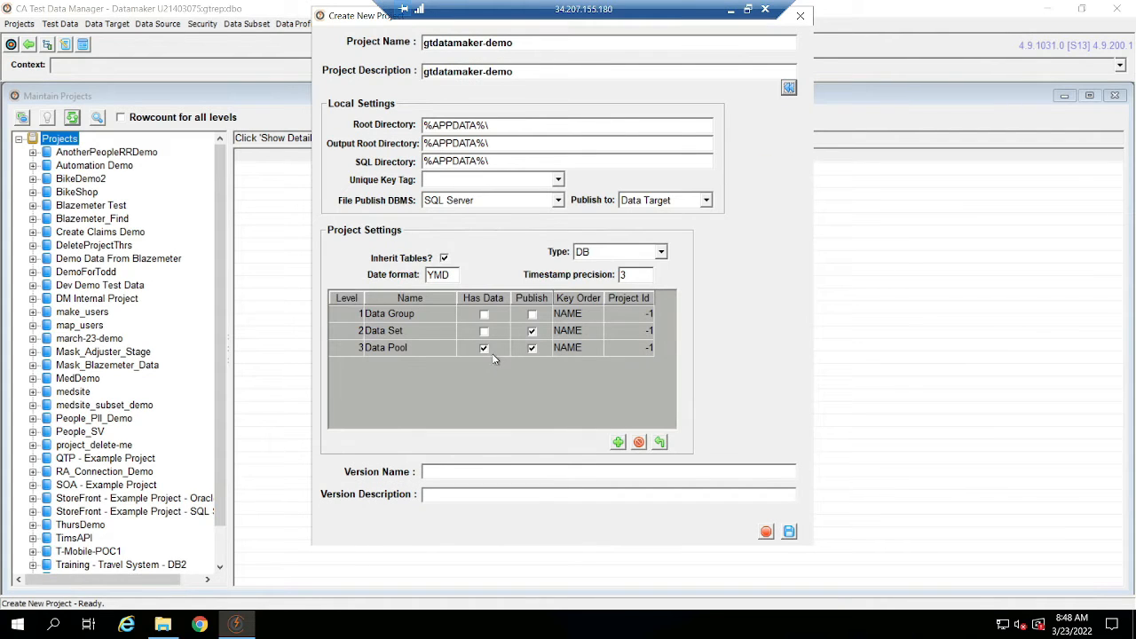
{"action": "right_click", "coordinate": [366, 330]}
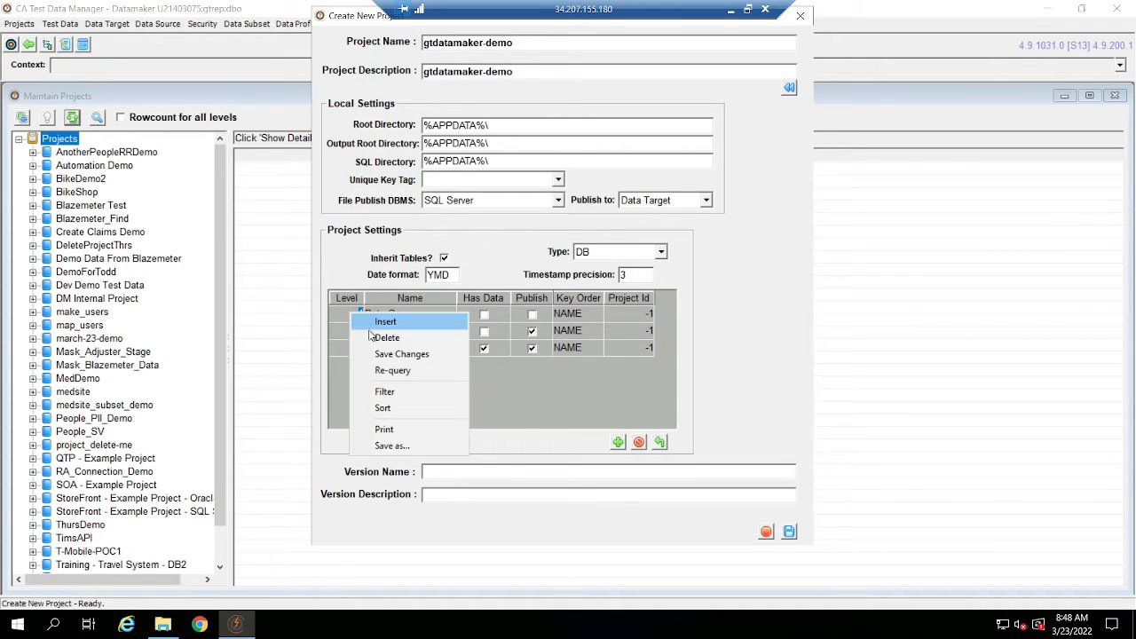
{"action": "left_click", "coordinate": [376, 338]}
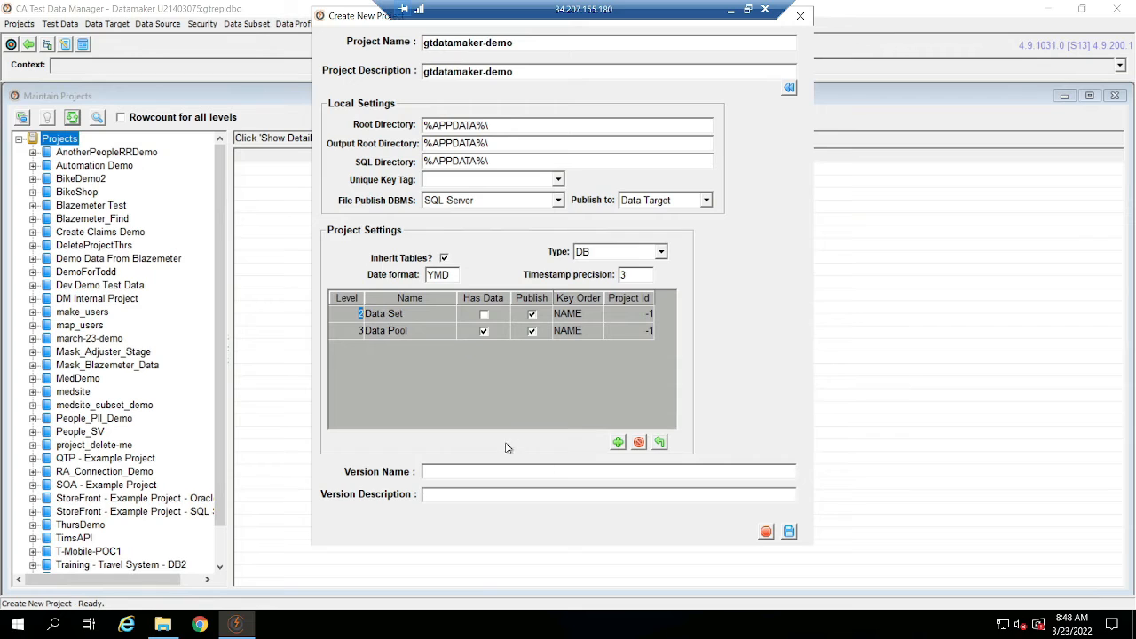
Enter v1 as the version name and description, then save the project and accept its level structure.
{"action": "left_click", "coordinate": [572, 470]}
{"action": "type", "text": "v1"}
{"action": "left_click", "coordinate": [571, 495]}
{"action": "type", "text": "v1"}
{"action": "left_click", "coordinate": [789, 532]}
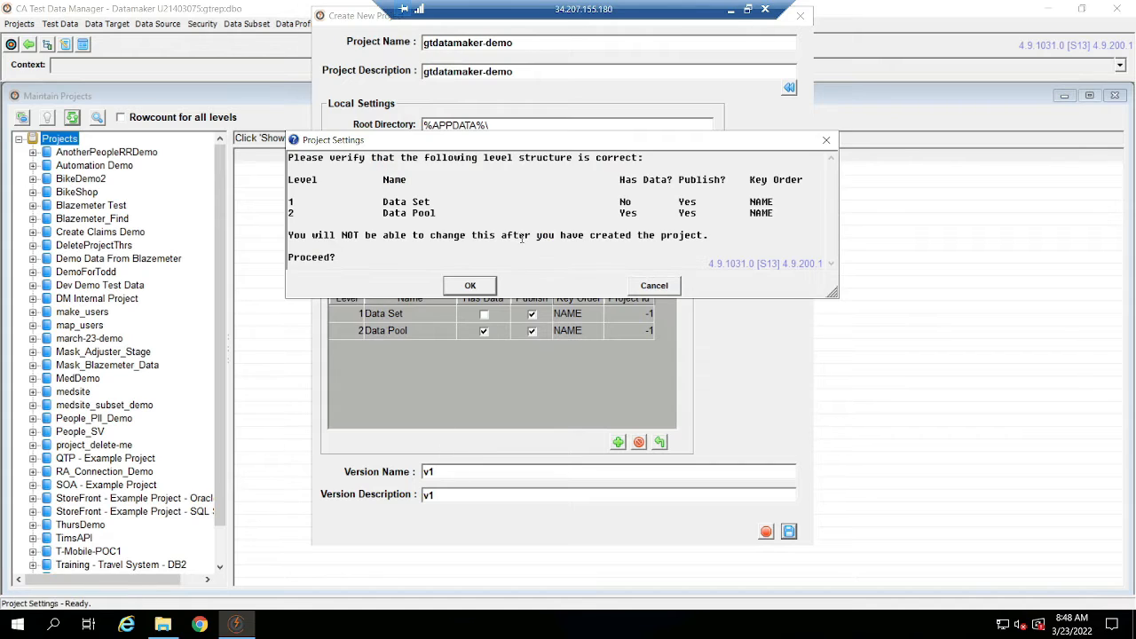
{"action": "left_click", "coordinate": [476, 282]}
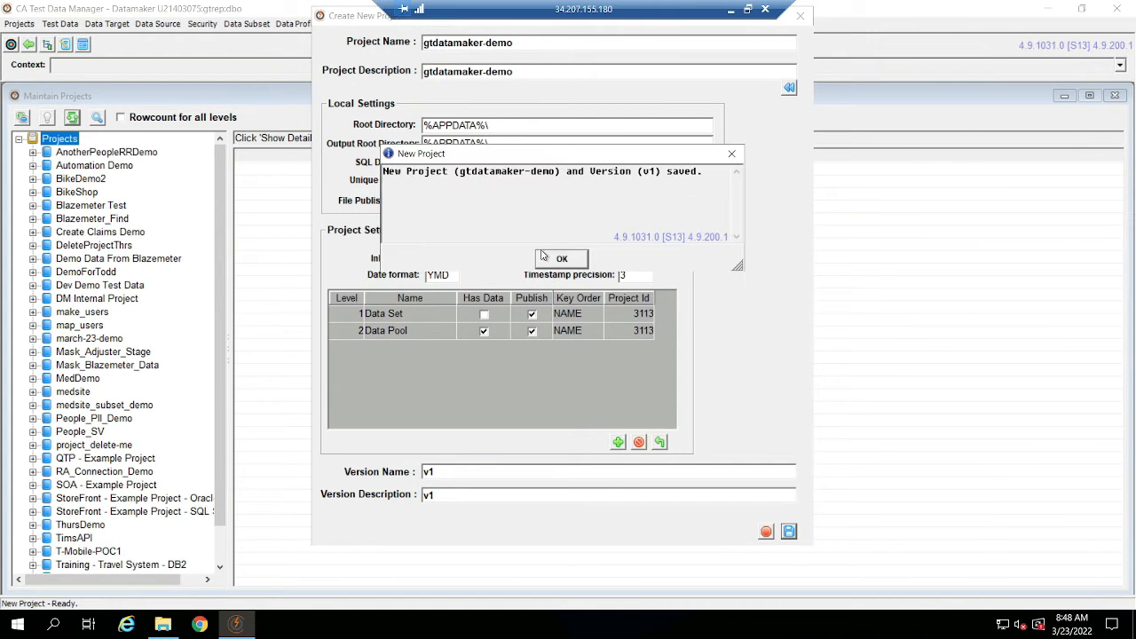
{"action": "left_click", "coordinate": [543, 261]}
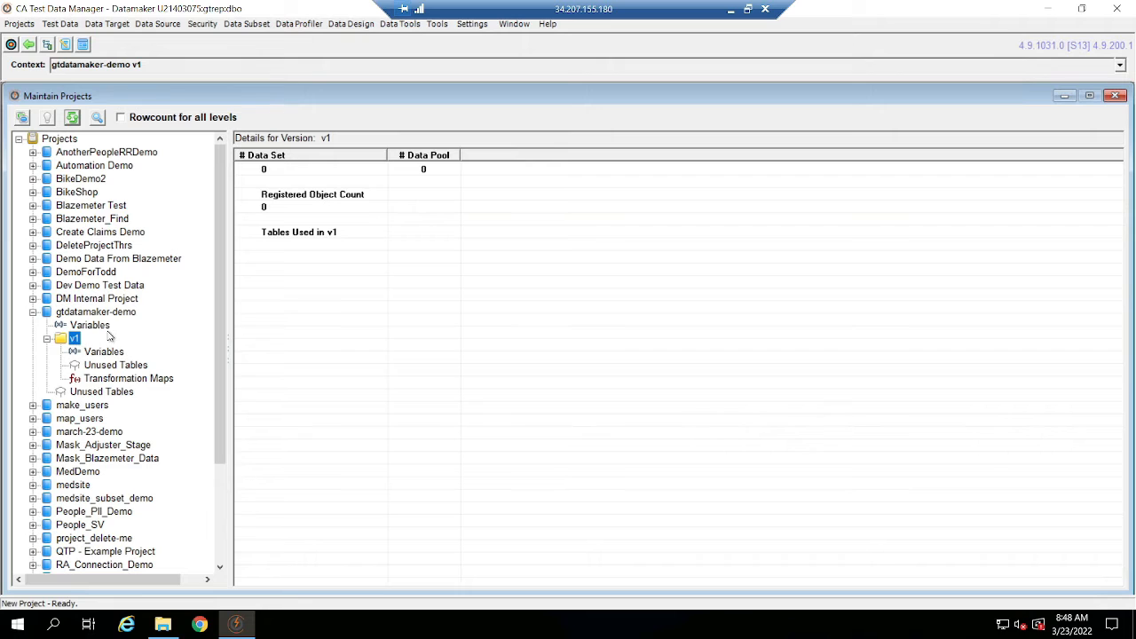
Open object registration for version v1 of gtdatamaker-demo to register tables from the data target.
{"action": "right_click", "coordinate": [59, 343]}
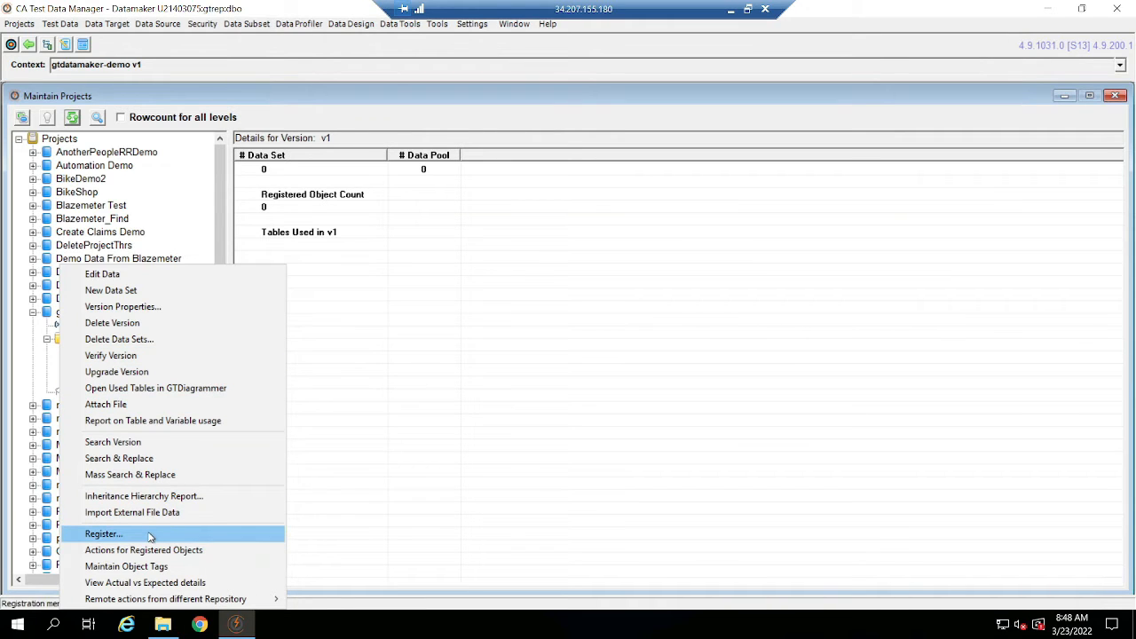
{"action": "left_click", "coordinate": [231, 533]}
{"action": "left_click", "coordinate": [100, 113]}
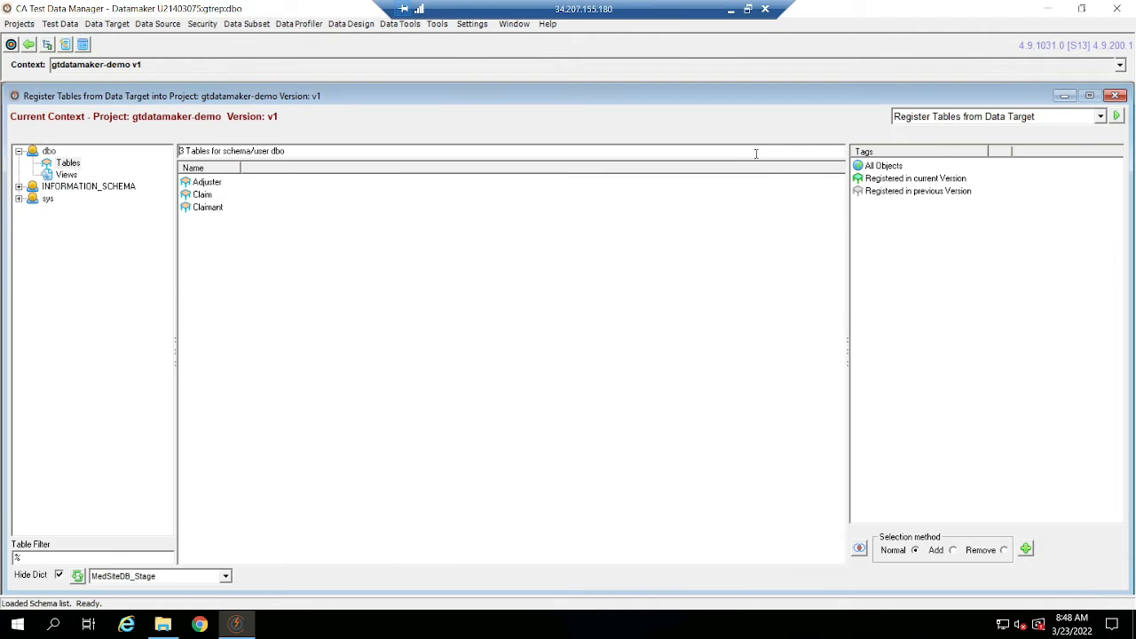
View the tables available for registration from the data source, then return to Register Tables from Data Target.
{"action": "left_click", "coordinate": [990, 119]}
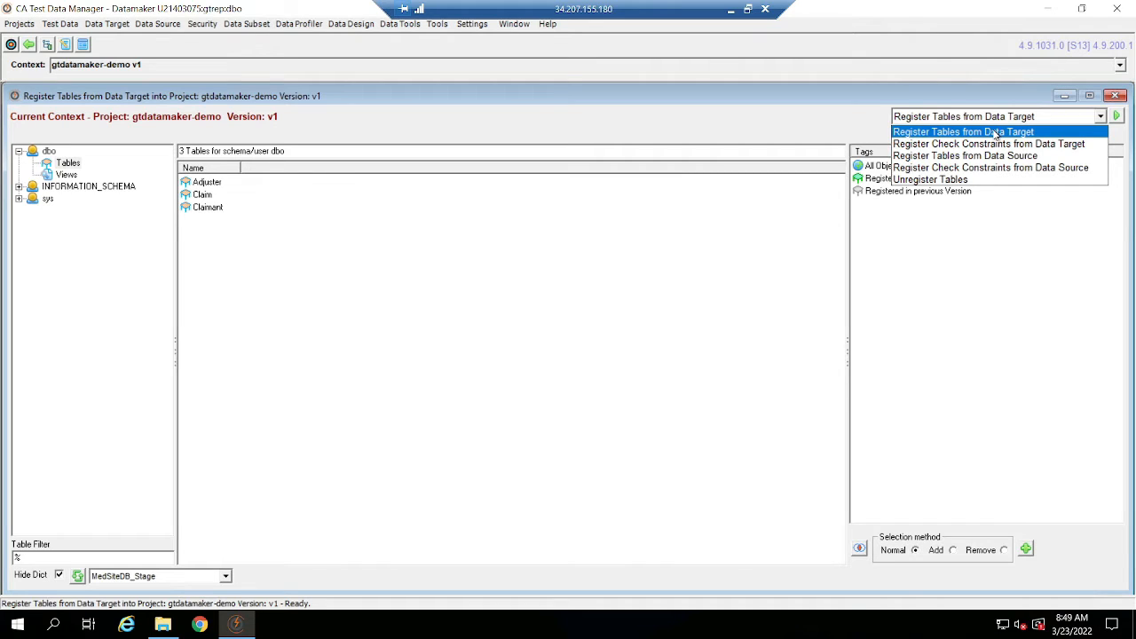
{"action": "left_click", "coordinate": [980, 158]}
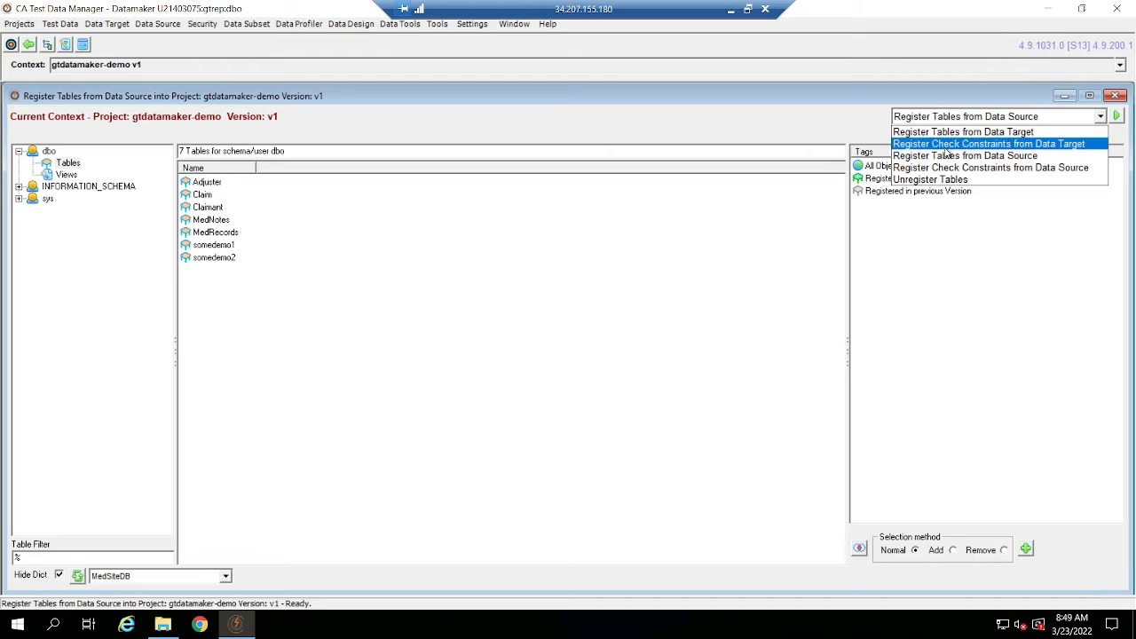
{"action": "left_click", "coordinate": [980, 132]}
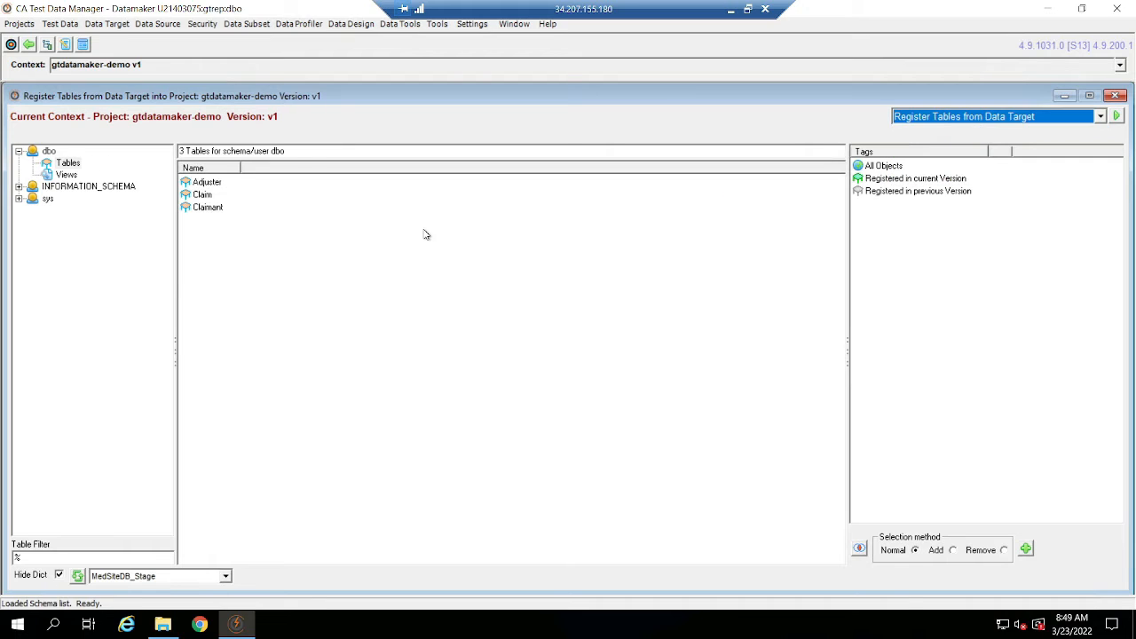
Register the Adjuster, Claim and Claimant tables from the data target into version v1 and calculate their table order.
{"action": "left_click_drag", "start_coordinate": [264, 239], "coordinate": [186, 181]}
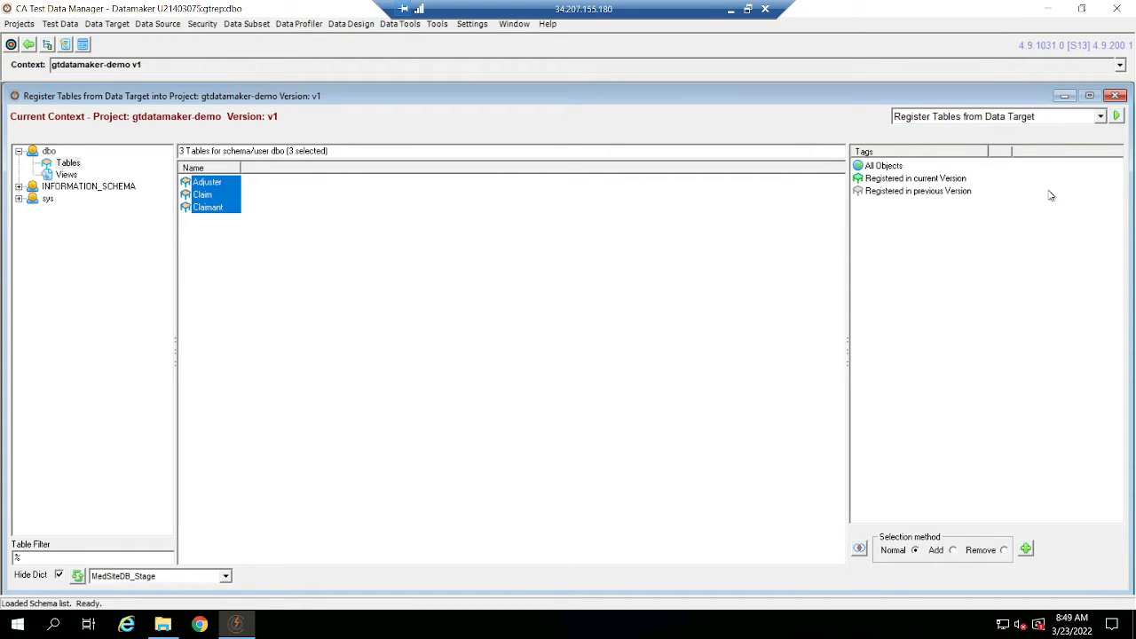
{"action": "left_click", "coordinate": [1116, 116]}
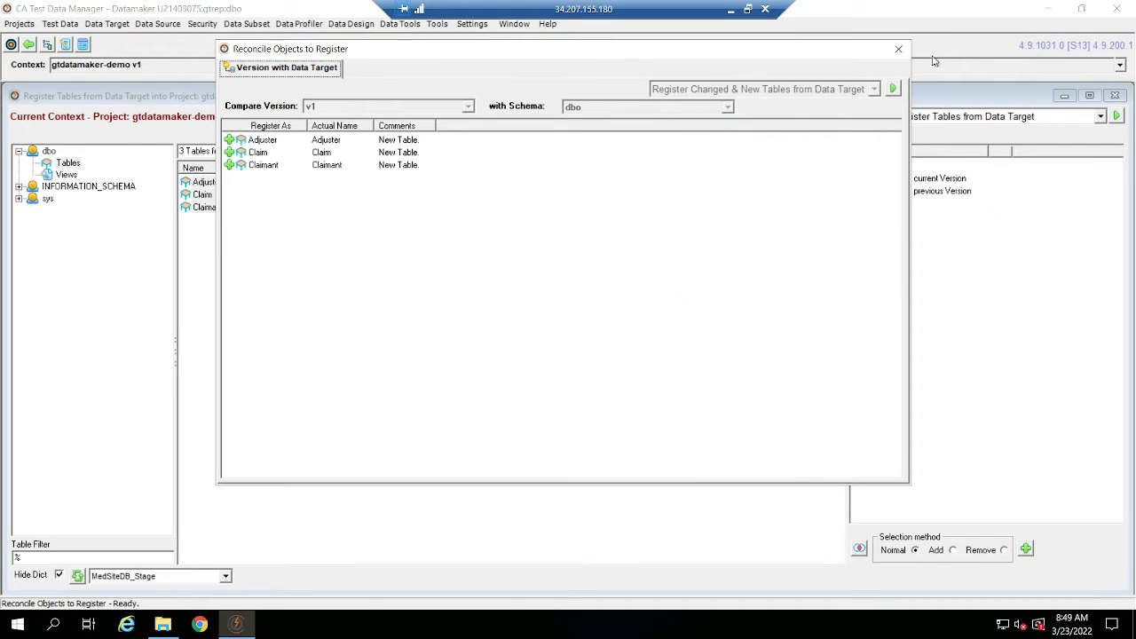
{"action": "left_click", "coordinate": [894, 90]}
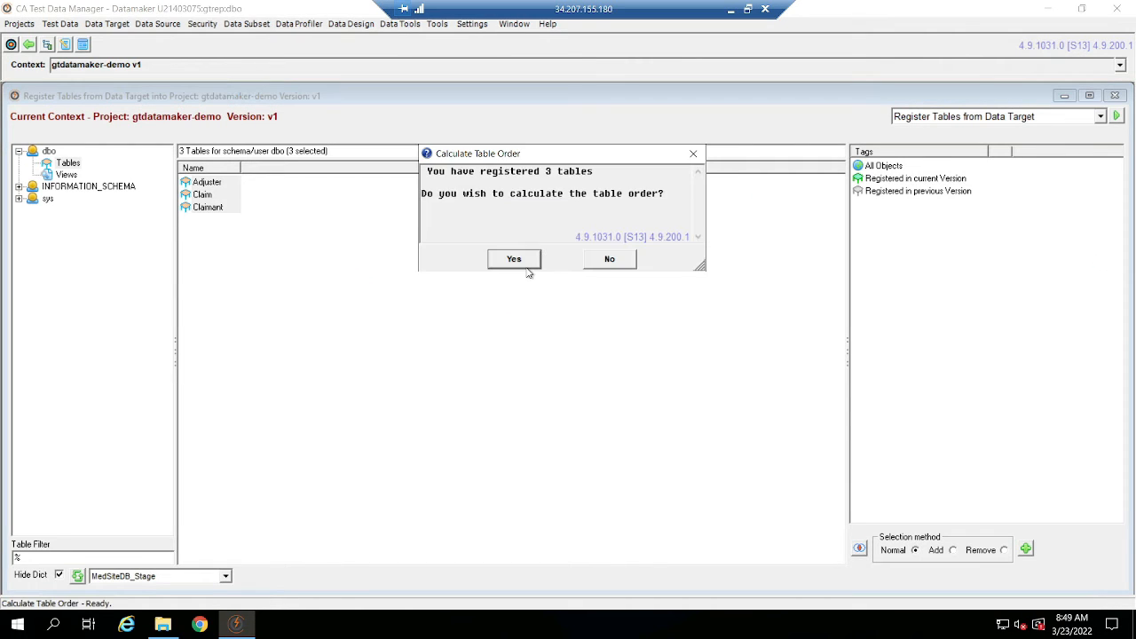
{"action": "left_click", "coordinate": [514, 260]}
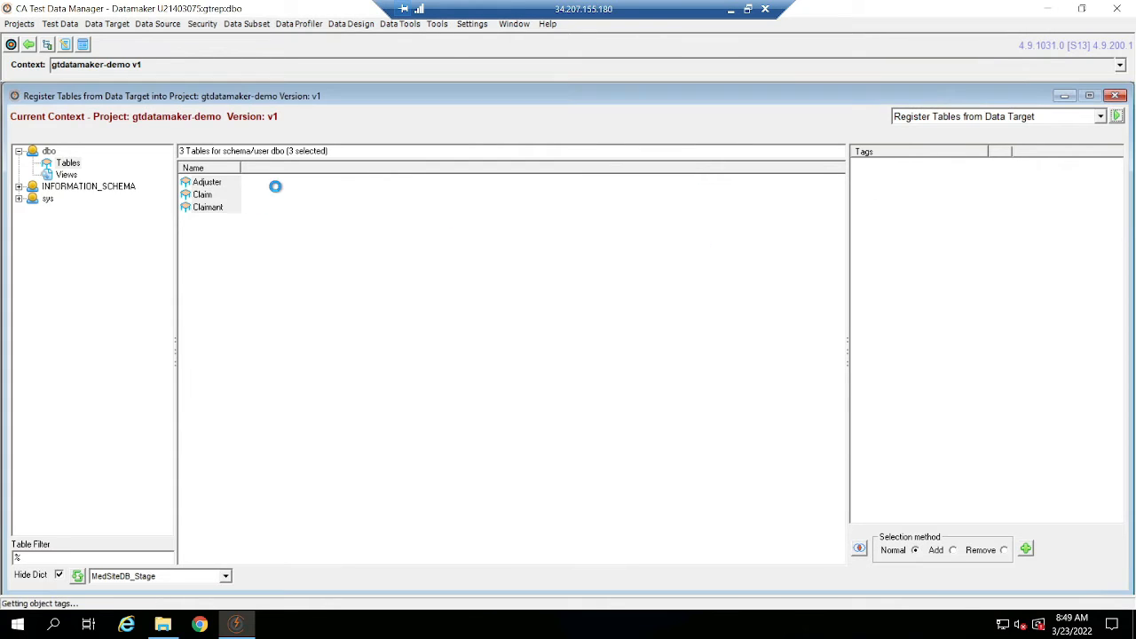
{"action": "left_click", "coordinate": [1114, 97]}
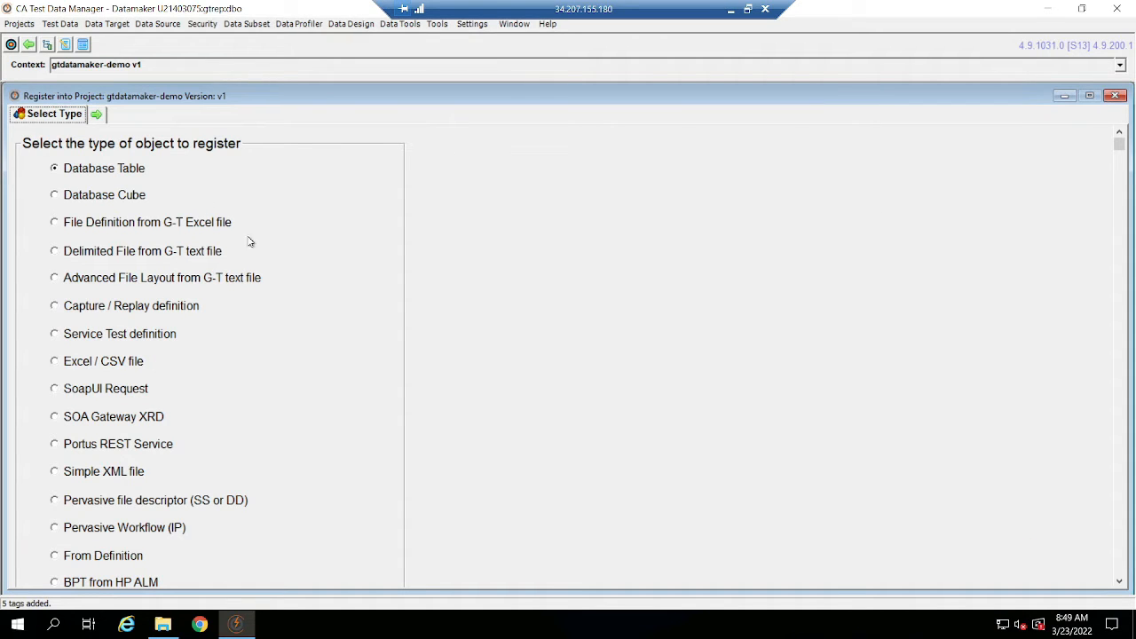
Look through the object types available for registration, then reopen registration for the Database Table type.
{"action": "left_click", "coordinate": [103, 472]}
{"action": "left_click", "coordinate": [129, 364]}
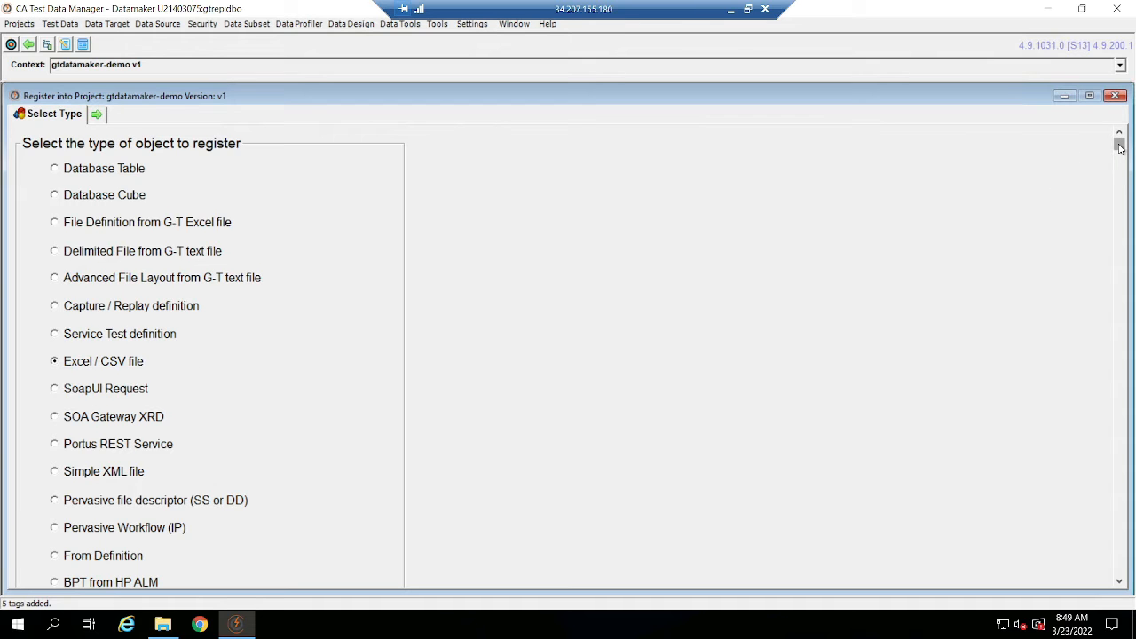
{"action": "mouse_move", "coordinate": [1119, 147]}
{"action": "left_mouse_down"}
{"action": "mouse_move", "coordinate": [1119, 299]}
{"action": "mouse_move", "coordinate": [1119, 142]}
{"action": "left_mouse_up"}
{"action": "left_click", "coordinate": [116, 168]}
{"action": "left_click", "coordinate": [97, 114]}
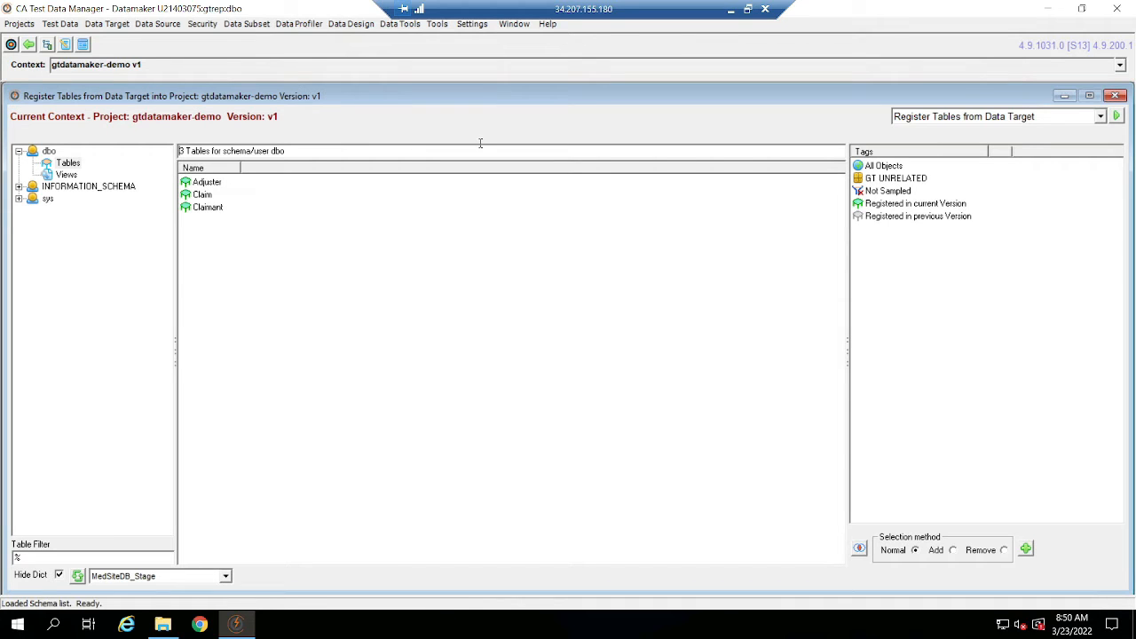
View the available table registration actions, including Unregister Tables, and return to the project manager.
{"action": "left_click", "coordinate": [1065, 116]}
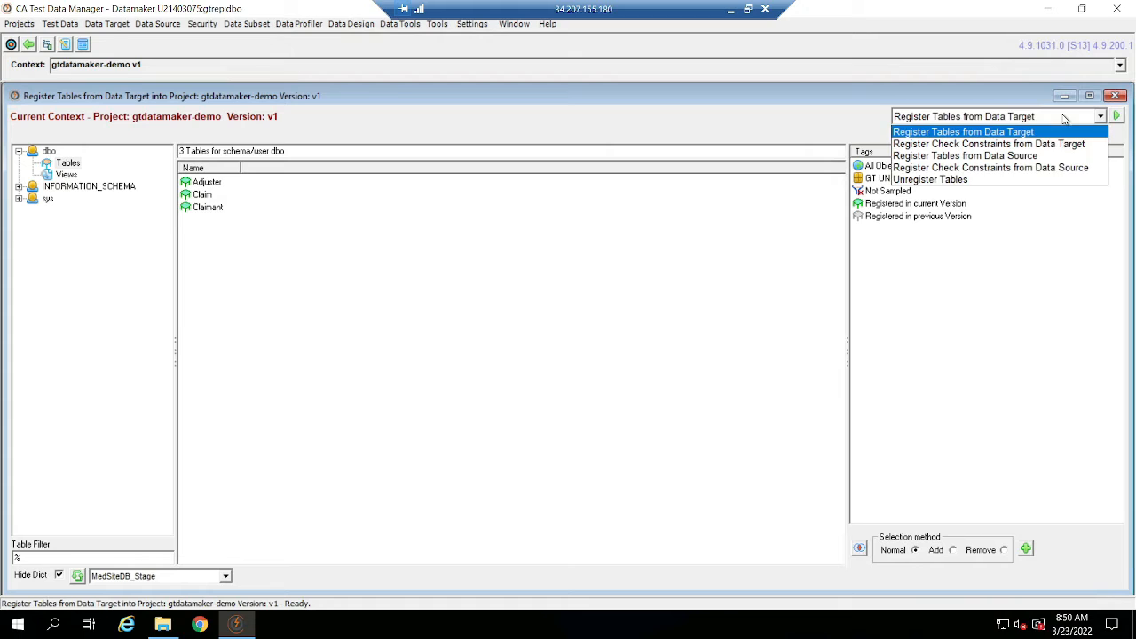
{"action": "left_click", "coordinate": [973, 181]}
{"action": "left_click", "coordinate": [1117, 96]}
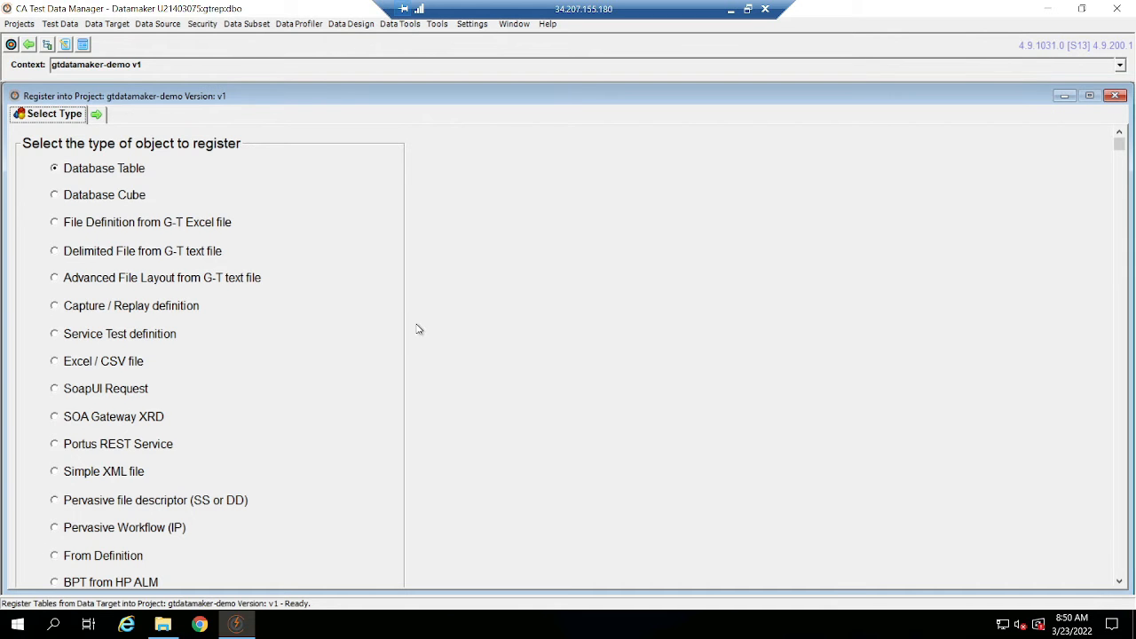
{"action": "left_click", "coordinate": [1115, 96]}
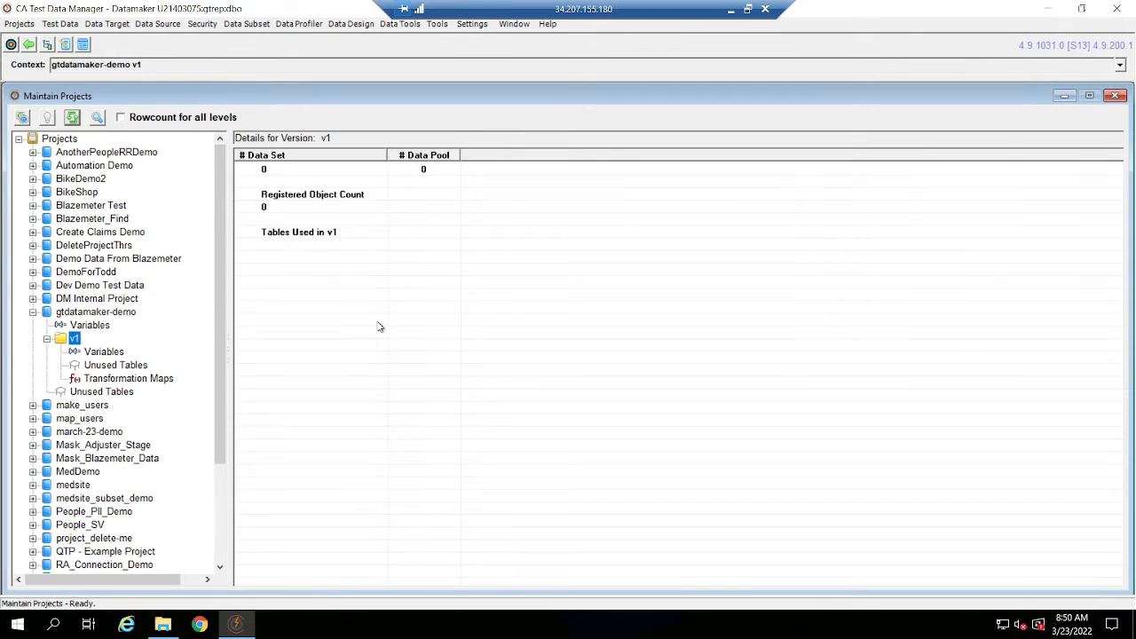
Refresh the project list and check the registered object count of version v1.
{"action": "left_click", "coordinate": [71, 118]}
{"action": "left_click", "coordinate": [284, 210]}
{"action": "left_click", "coordinate": [307, 197]}
{"action": "left_click", "coordinate": [292, 214]}
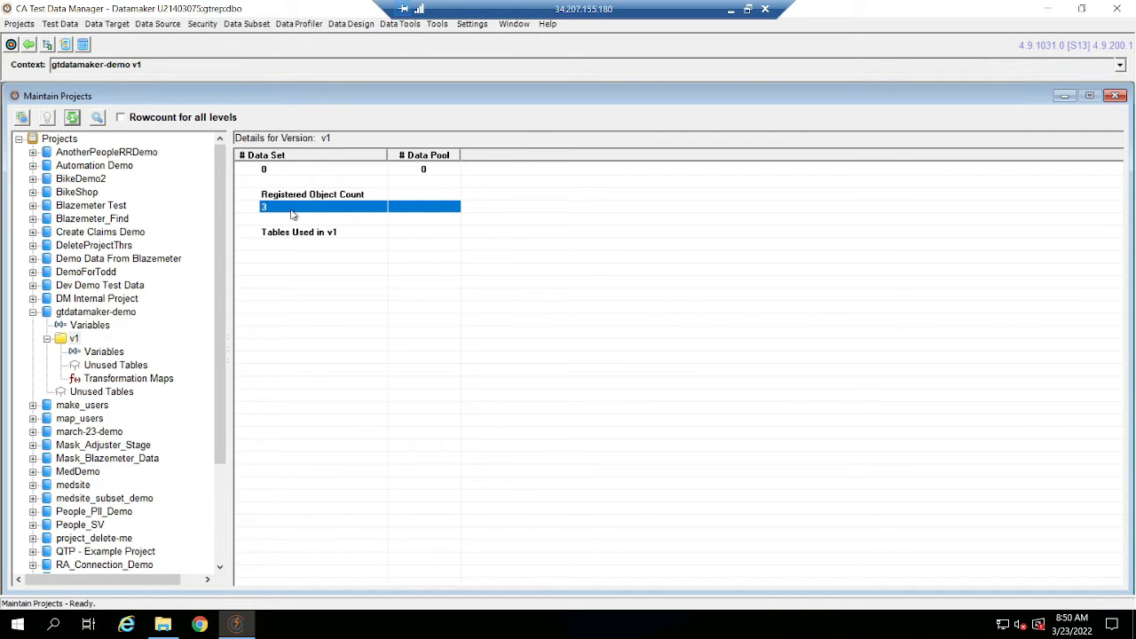
Open the registered tables of version v1 in GTDiagrammer to view their diagram, and exit without saving it.
{"action": "right_click", "coordinate": [68, 343]}
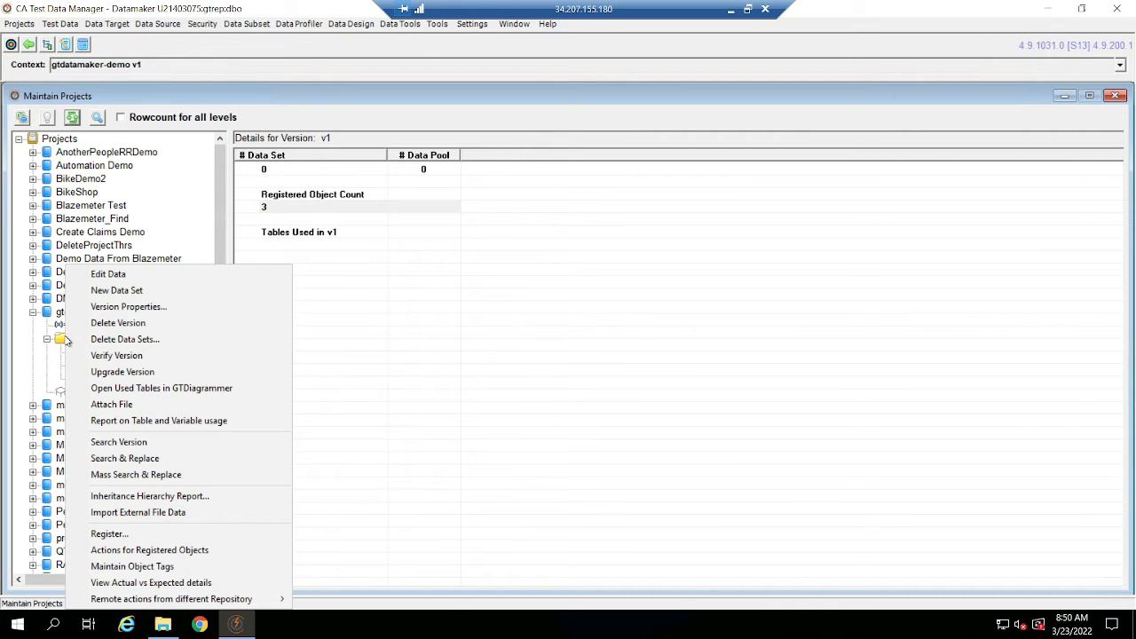
{"action": "left_click", "coordinate": [196, 555]}
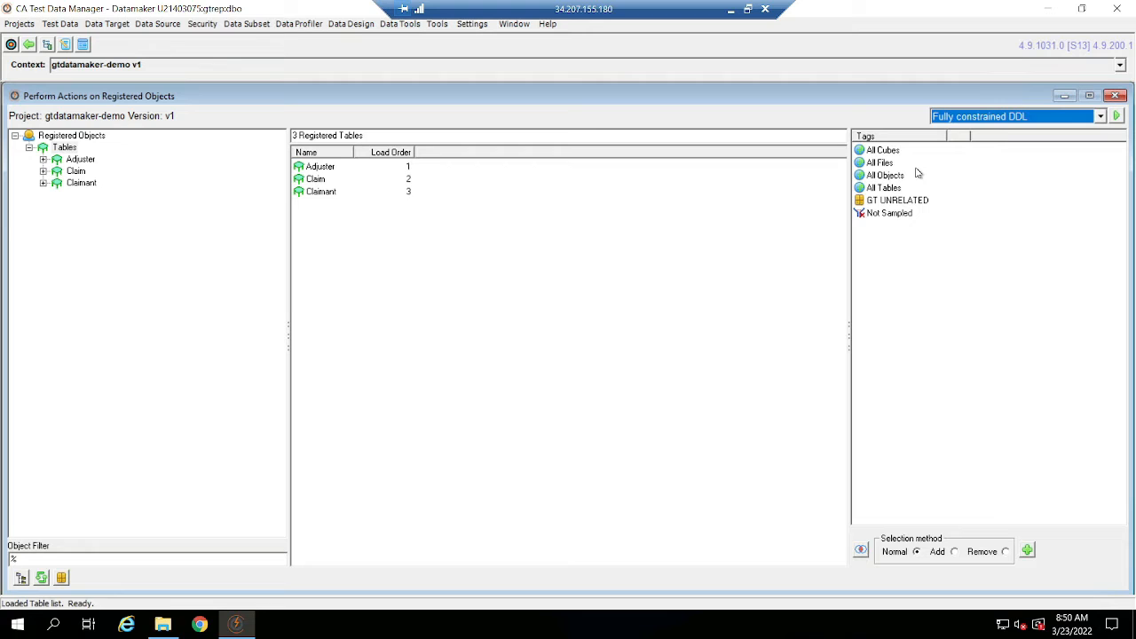
{"action": "left_click", "coordinate": [1023, 116]}
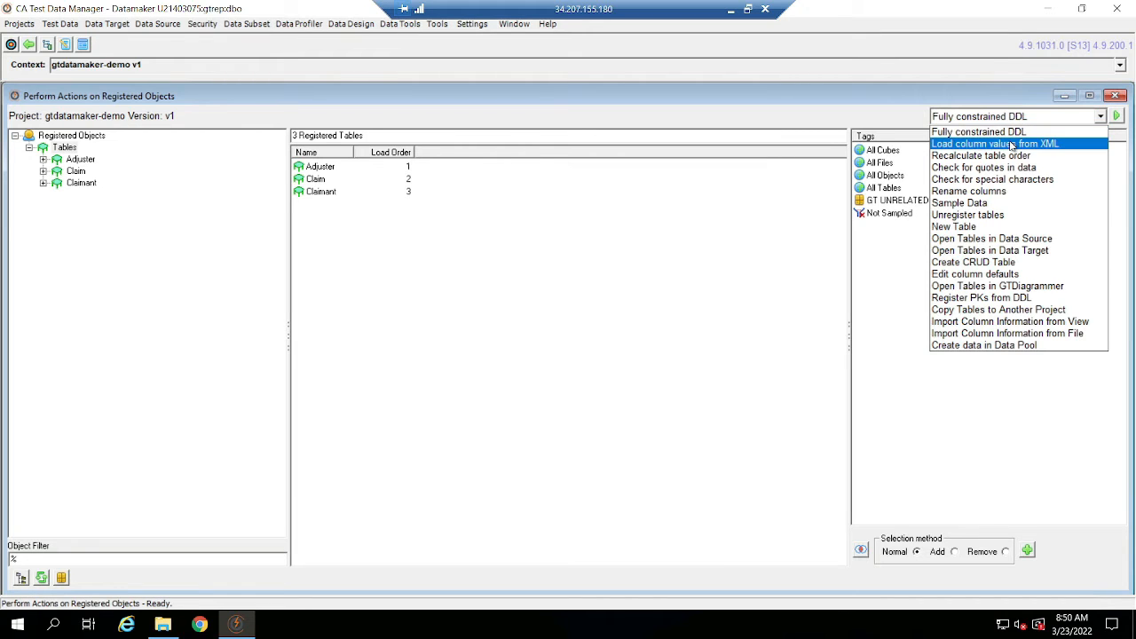
{"action": "left_click", "coordinate": [1065, 285]}
{"action": "left_click", "coordinate": [1117, 116]}
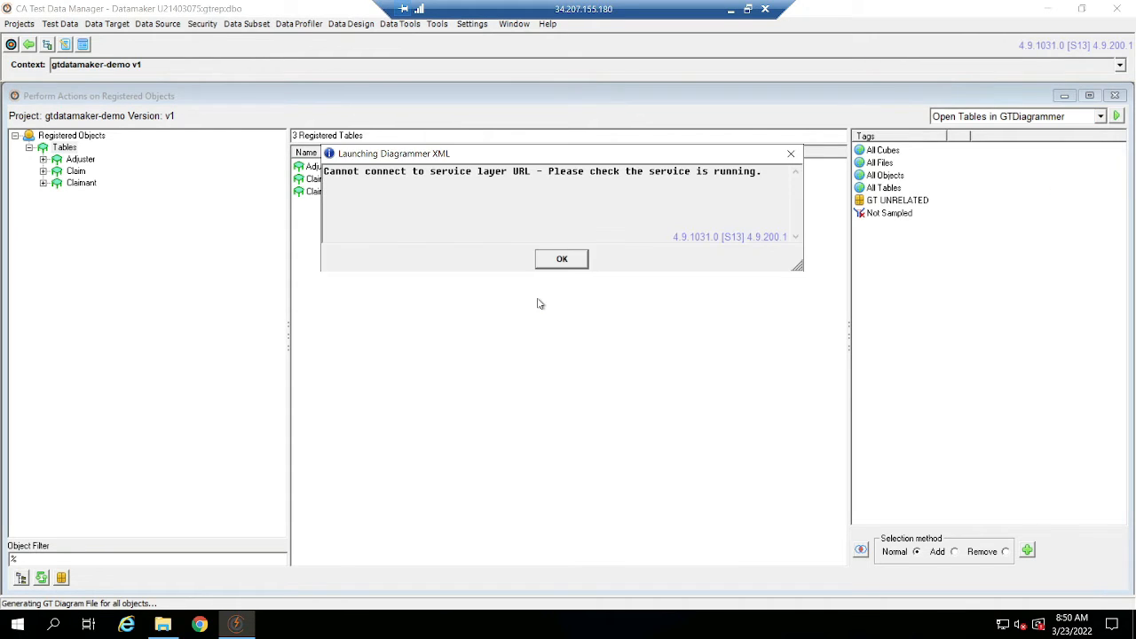
{"action": "left_click", "coordinate": [551, 256]}
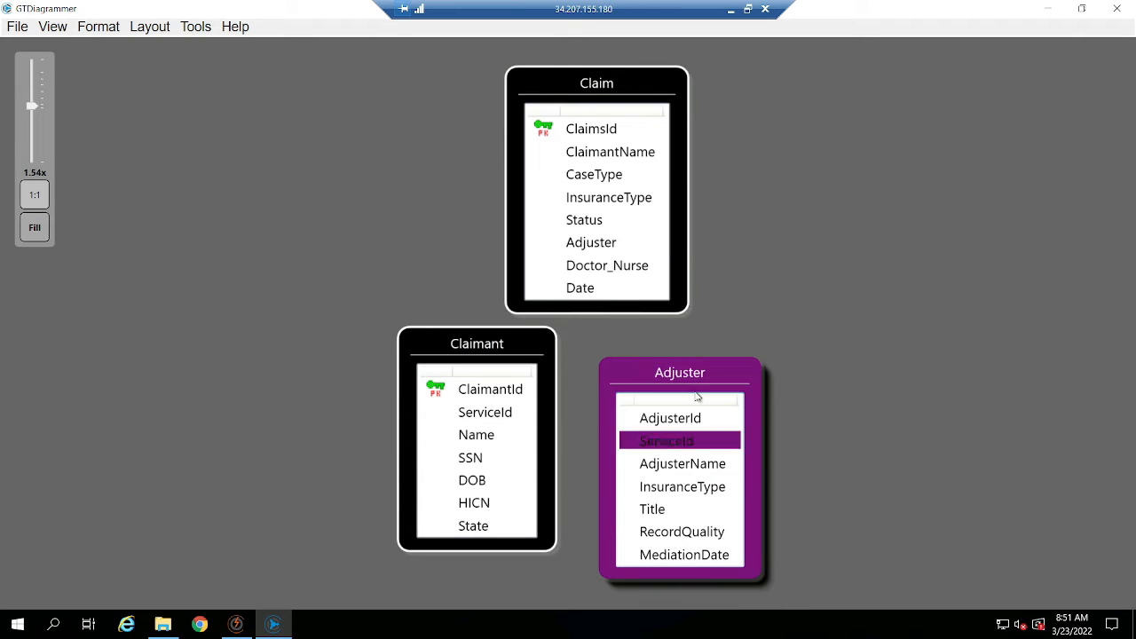
{"action": "left_click", "coordinate": [1117, 8]}
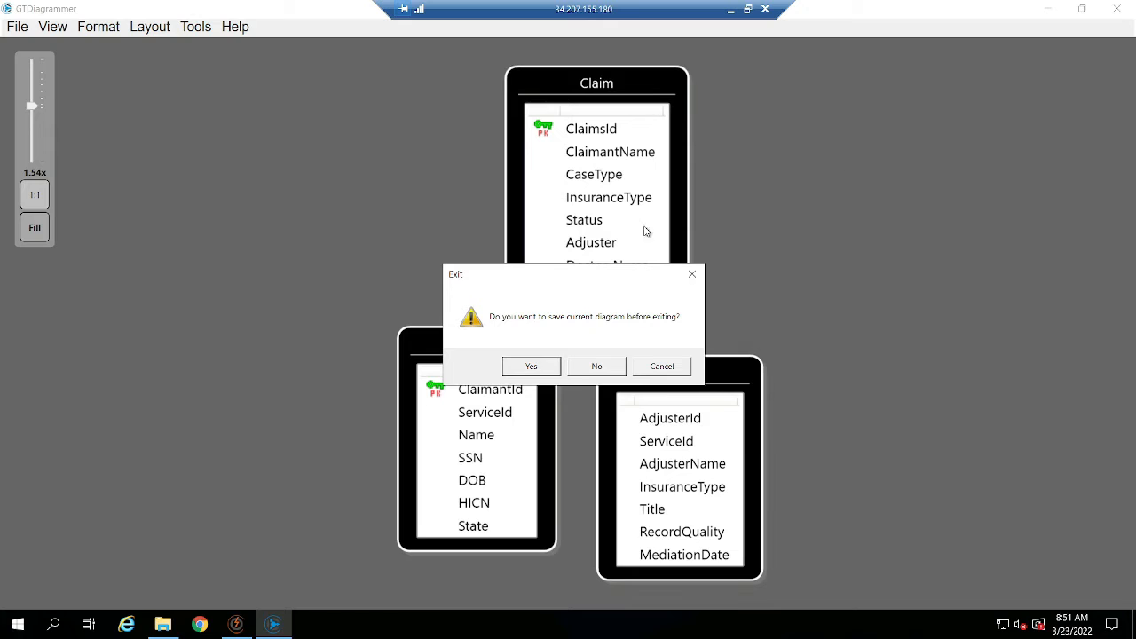
{"action": "left_click", "coordinate": [586, 369]}
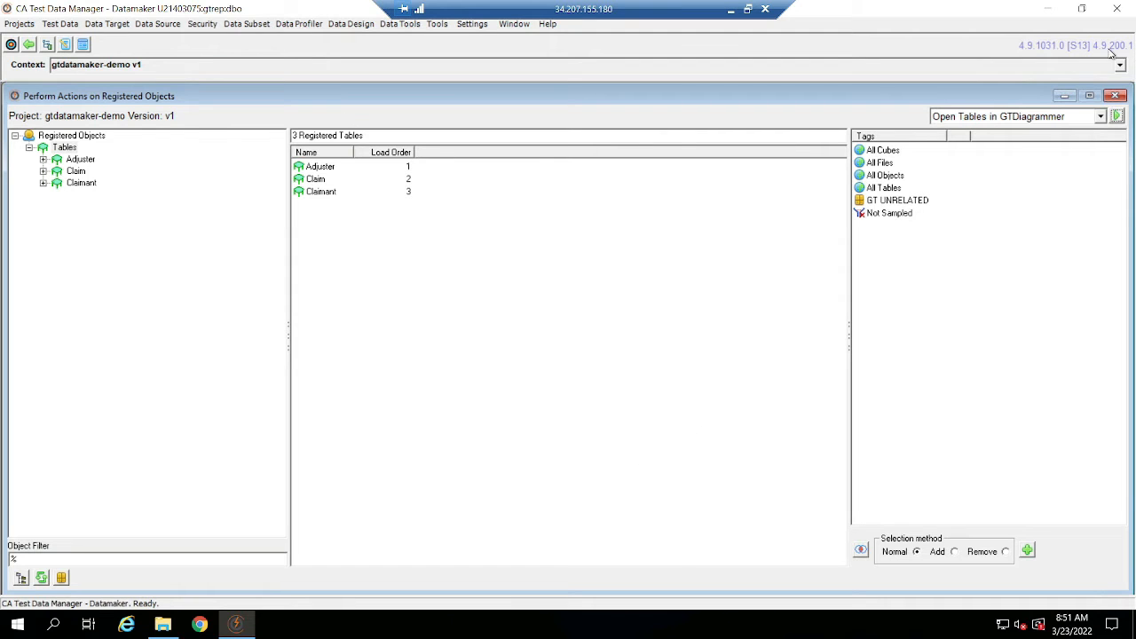
Leave the registered object actions and open the table relationships of the gtdatamaker-demo project.
{"action": "left_click", "coordinate": [1115, 95]}
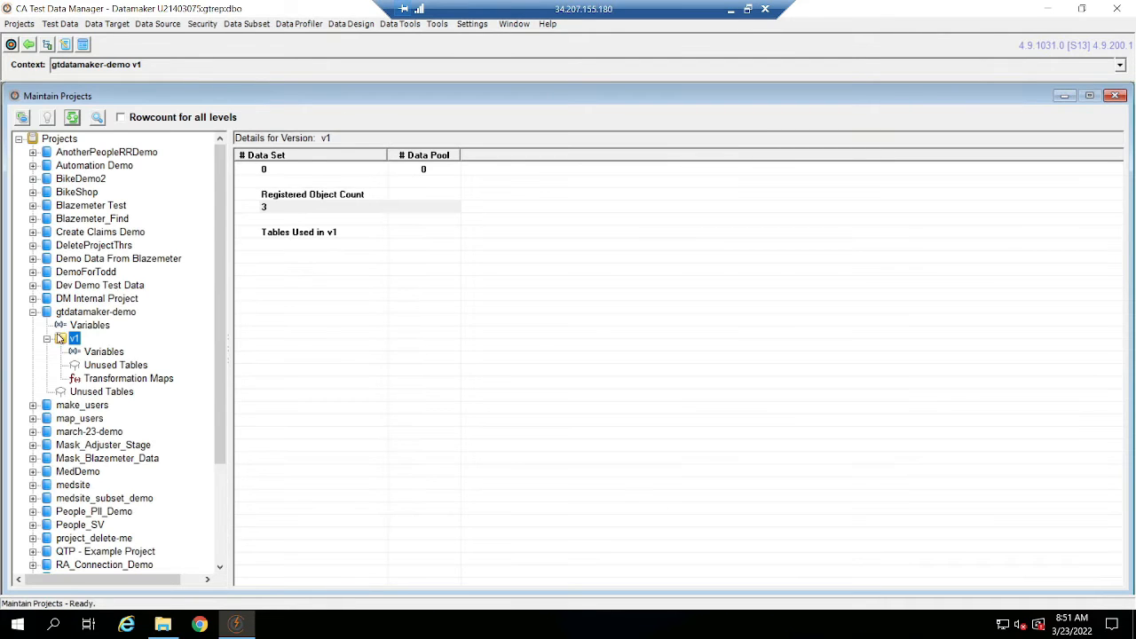
{"action": "left_click", "coordinate": [28, 26]}
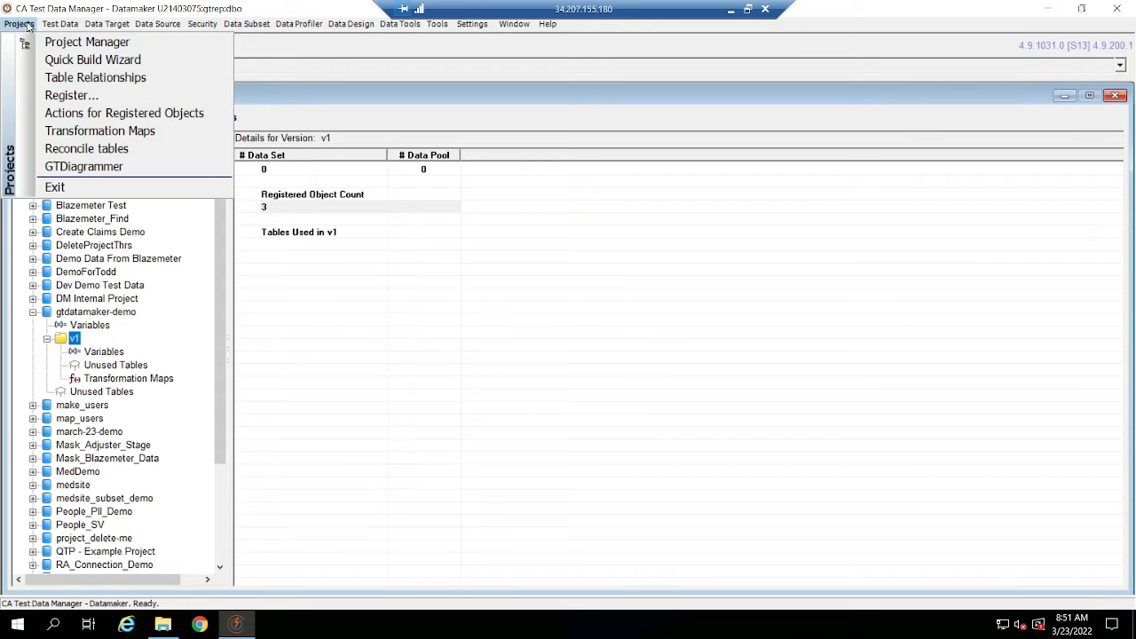
{"action": "left_click", "coordinate": [159, 82]}
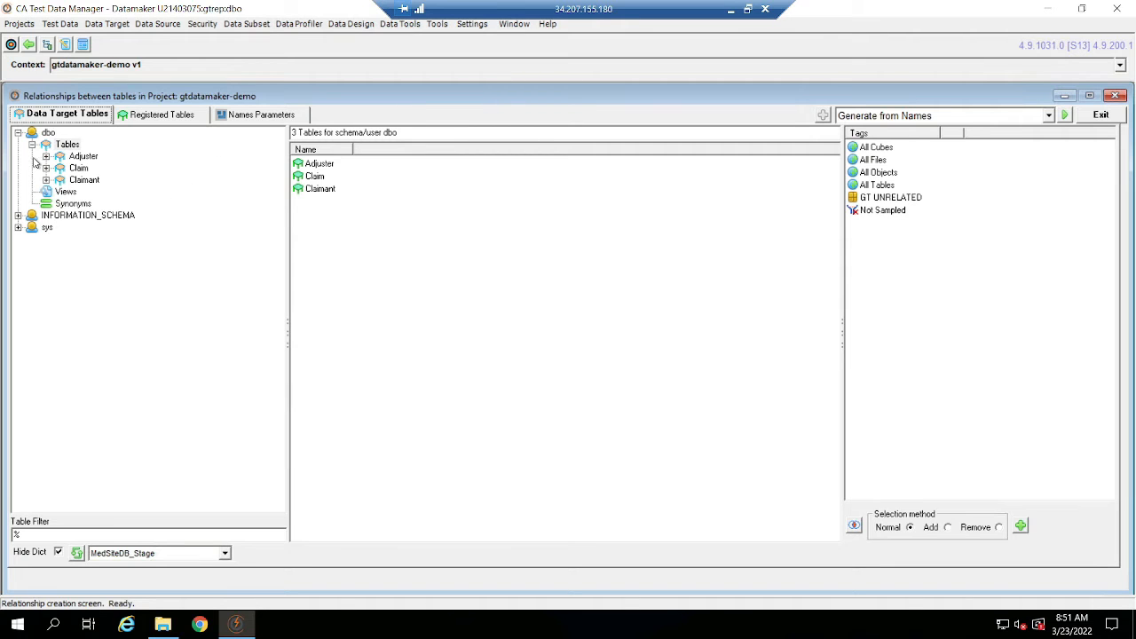
Switch to DataGrip on the local desktop and examine the queries on the MedSiteDB_Stage Adjuster, Claim and Claimant tables.
{"action": "left_click", "coordinate": [730, 9]}
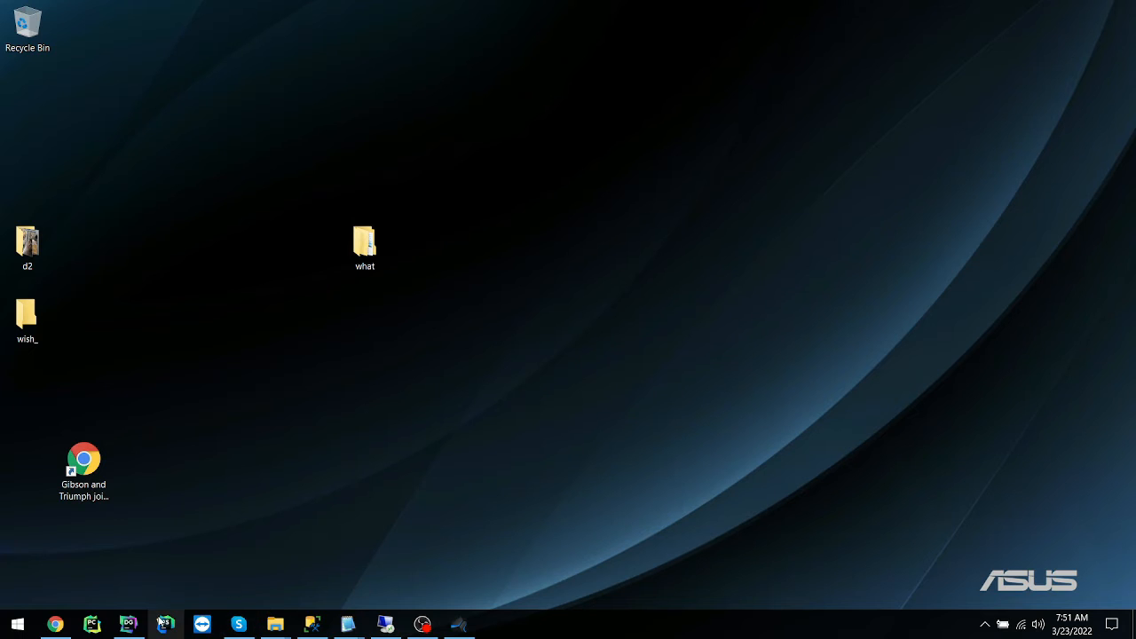
{"action": "left_click", "coordinate": [128, 624]}
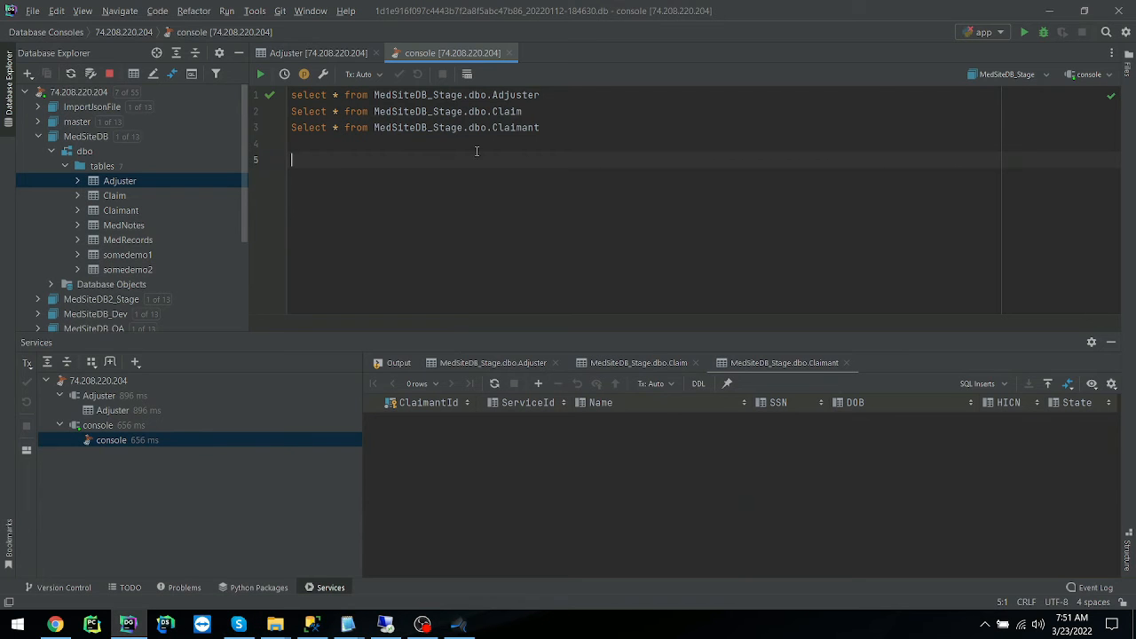
{"action": "double_click", "coordinate": [506, 94]}
{"action": "double_click", "coordinate": [502, 111]}
{"action": "double_click", "coordinate": [523, 128]}
{"action": "double_click", "coordinate": [512, 111]}
{"action": "left_click", "coordinate": [518, 238]}
Inspect the columns in the Claimant, Claim and Adjuster query results, then switch back to the Datamaker remote session.
{"action": "left_click", "coordinate": [761, 363]}
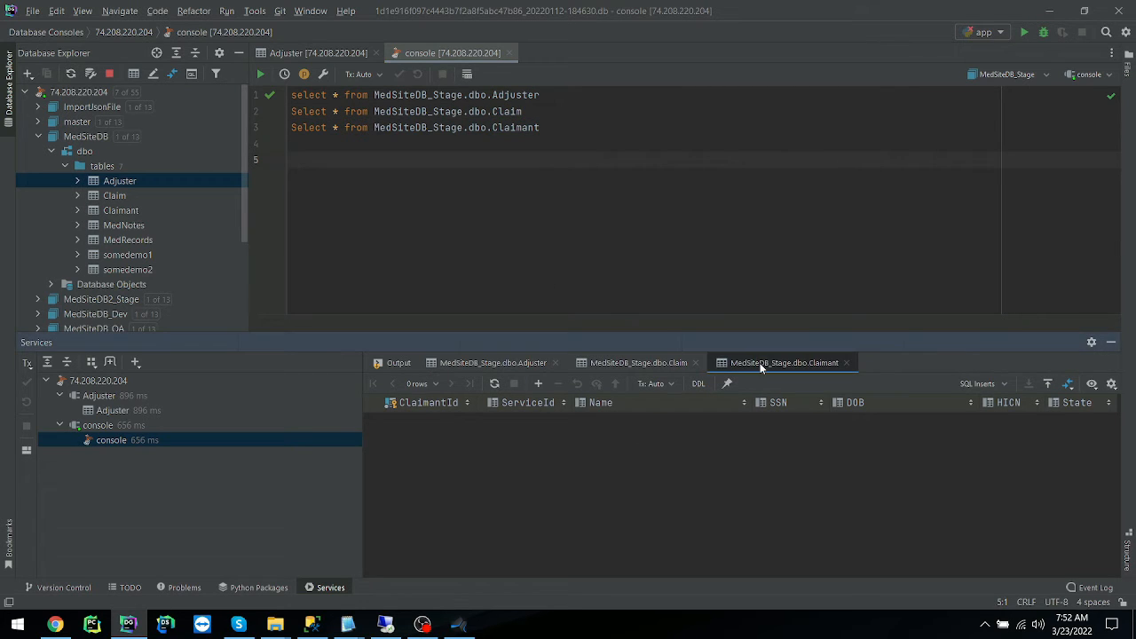
{"action": "left_click", "coordinate": [648, 404]}
{"action": "left_click", "coordinate": [611, 363]}
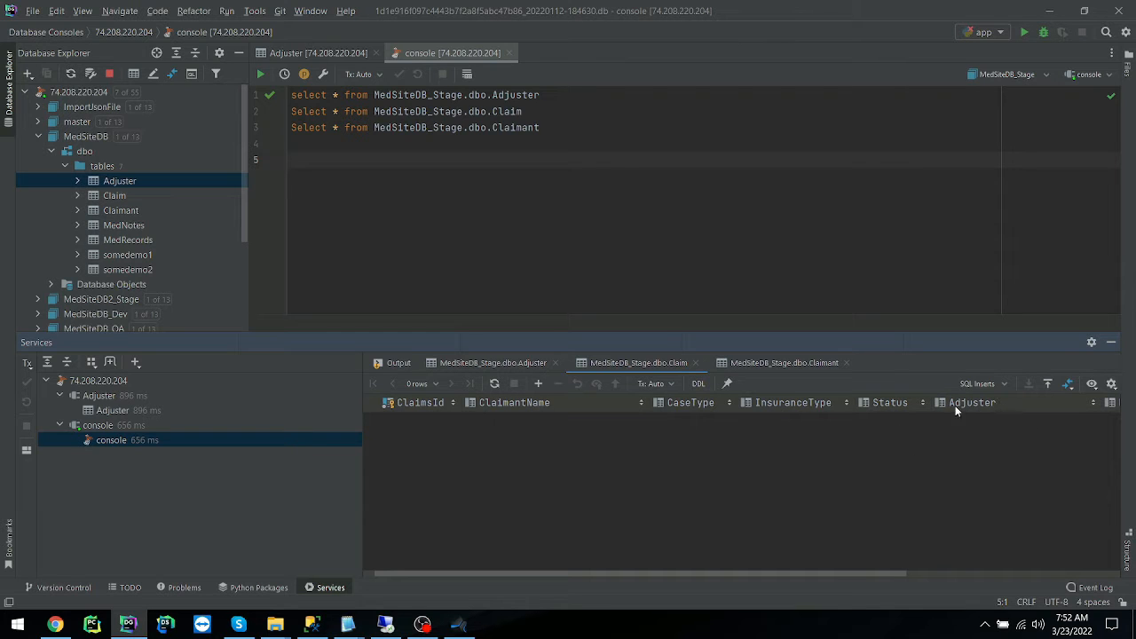
{"action": "left_click", "coordinate": [506, 370]}
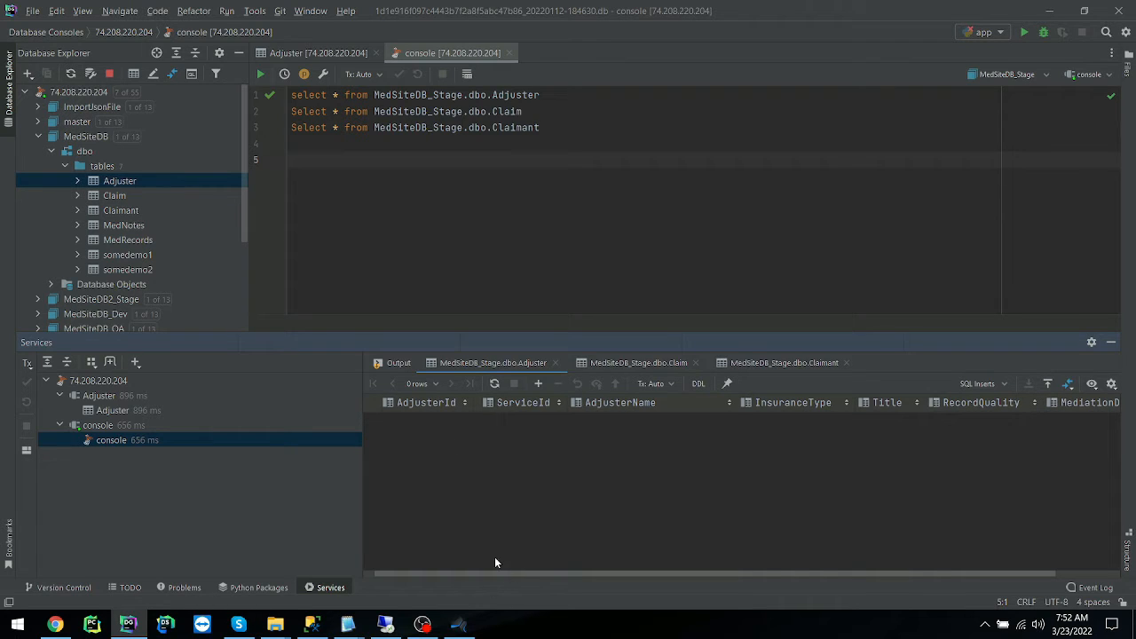
{"action": "left_click", "coordinate": [386, 624]}
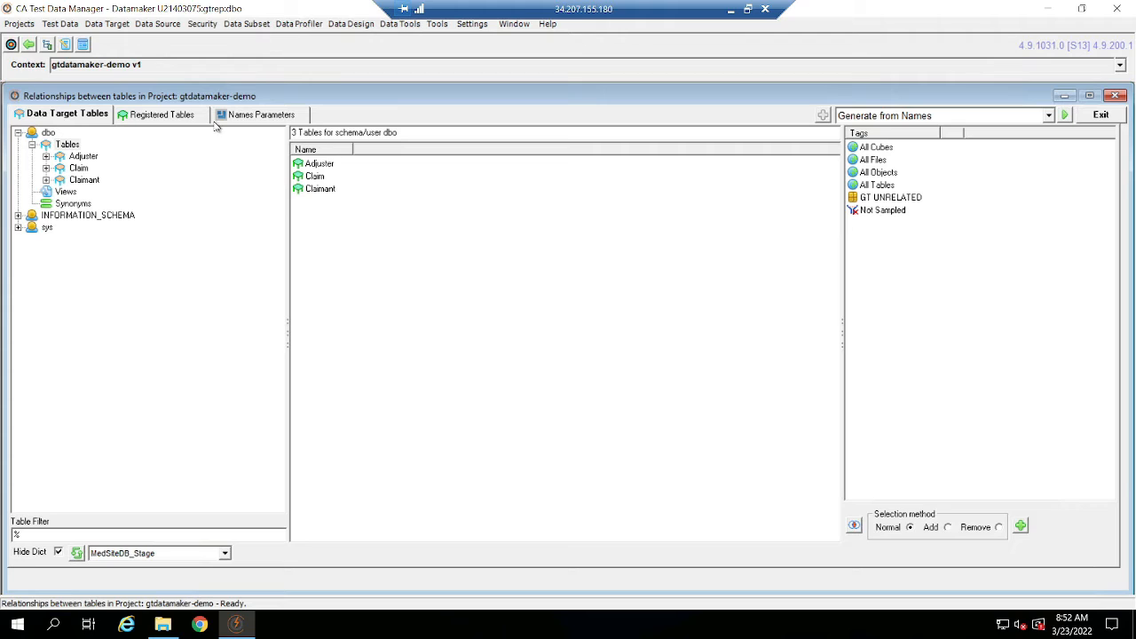
Review the registered tables and name-matching parameters, trying matching without the name's first part before re-enabling Exact Match on Target Column names.
{"action": "left_click", "coordinate": [185, 114]}
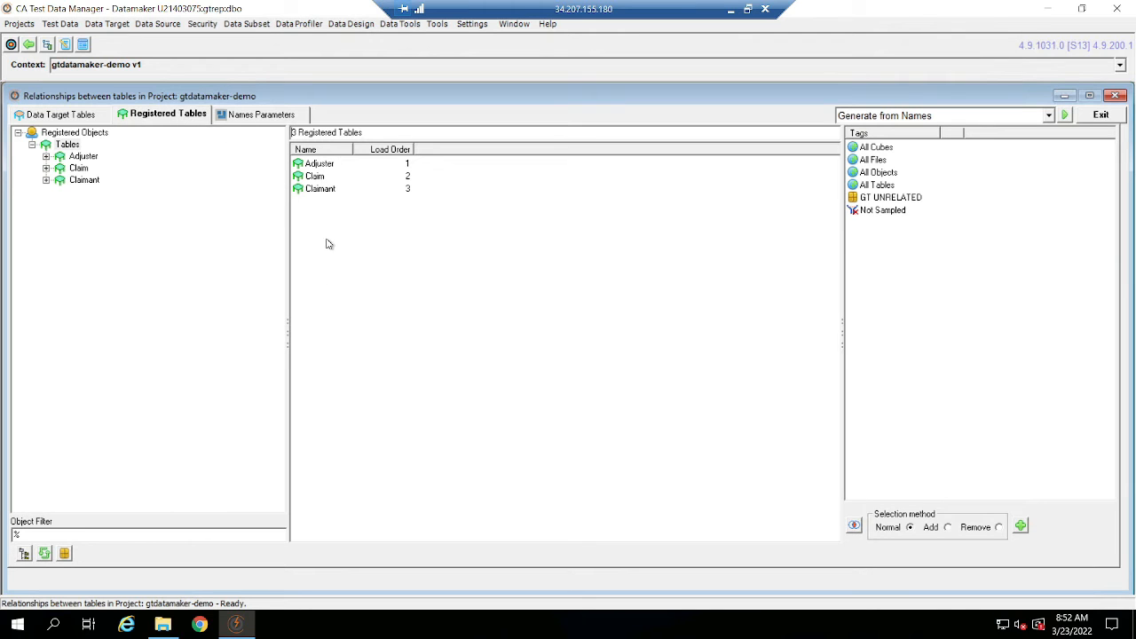
{"action": "left_click", "coordinate": [268, 118]}
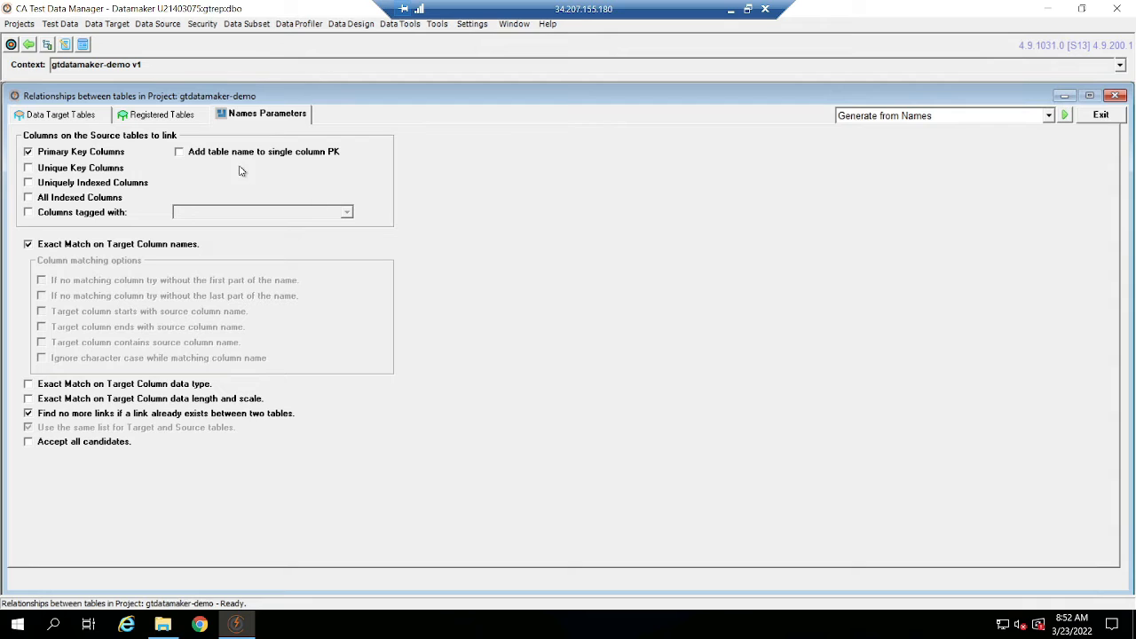
{"action": "left_click", "coordinate": [155, 247]}
{"action": "left_click", "coordinate": [186, 280]}
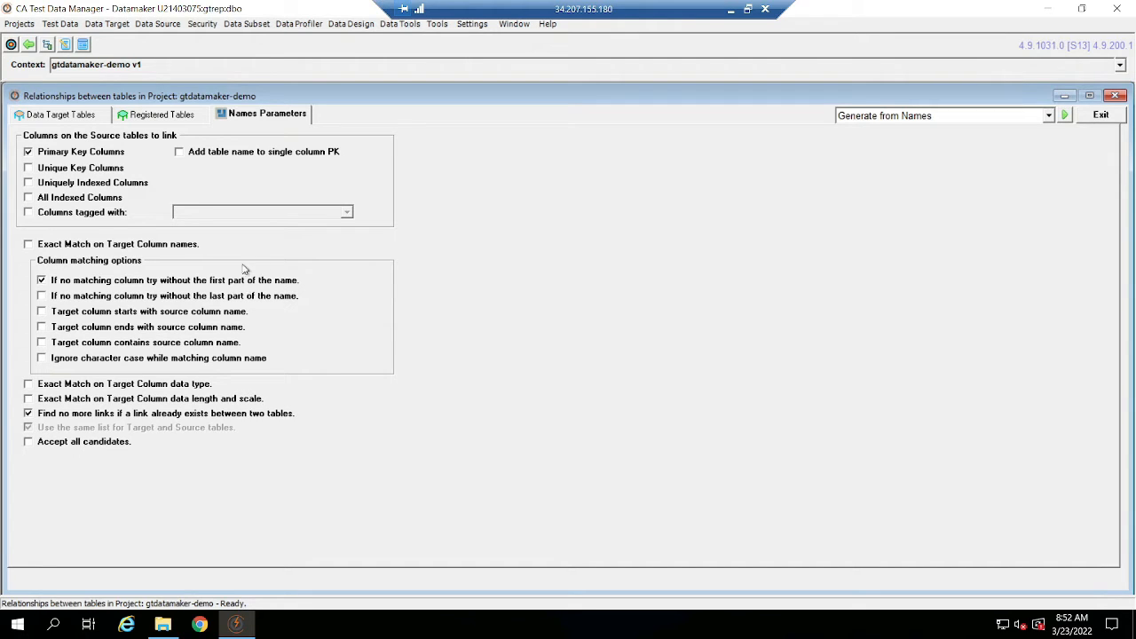
{"action": "left_click", "coordinate": [132, 245]}
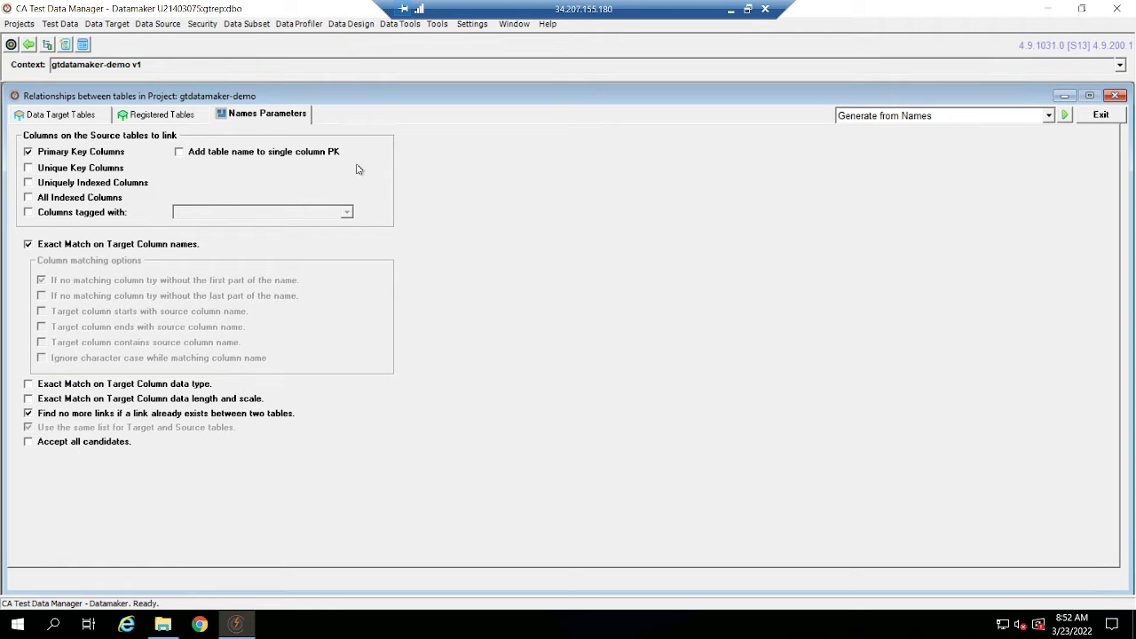
Examine the columns of the registered Adjuster and Claim tables, including Claim's Adjuster column.
{"action": "left_click", "coordinate": [182, 116]}
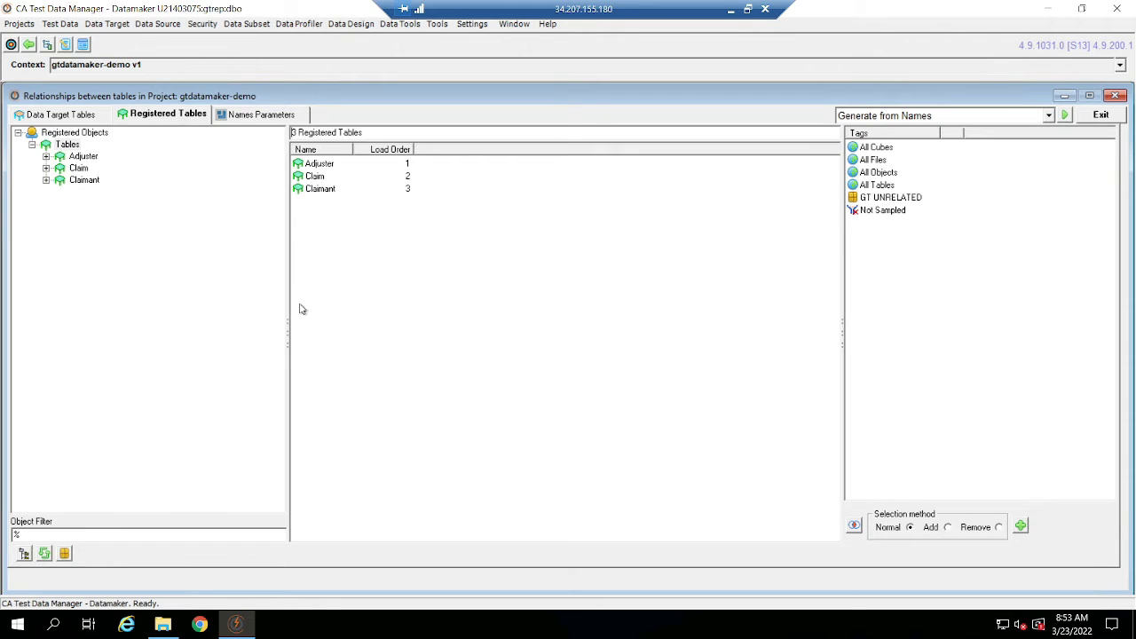
{"action": "left_click", "coordinate": [79, 156]}
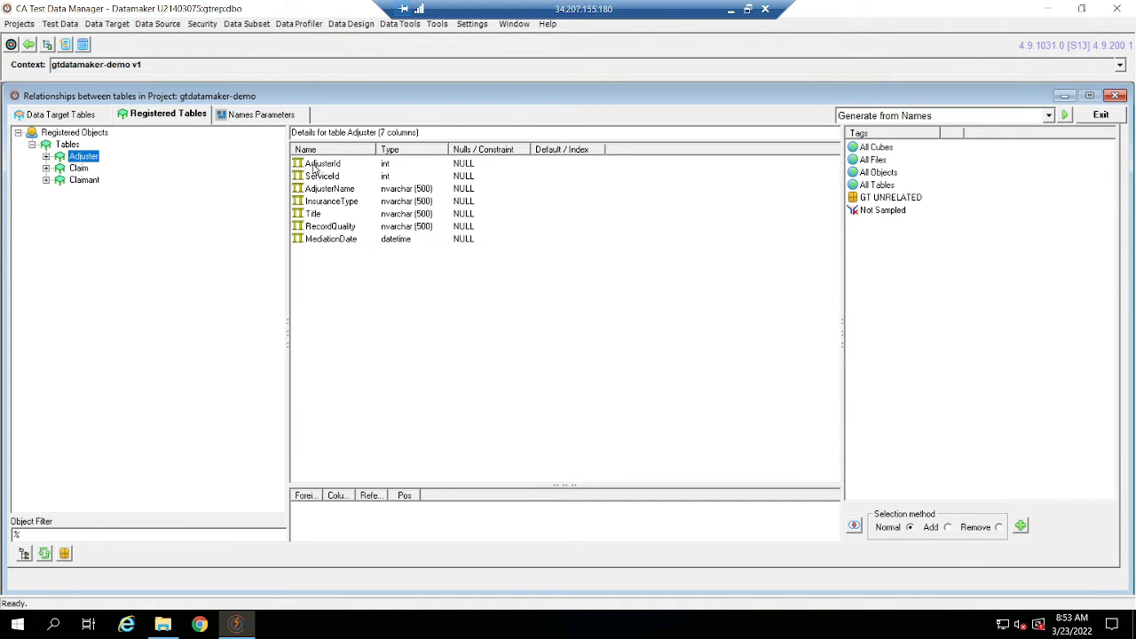
{"action": "left_click", "coordinate": [349, 190]}
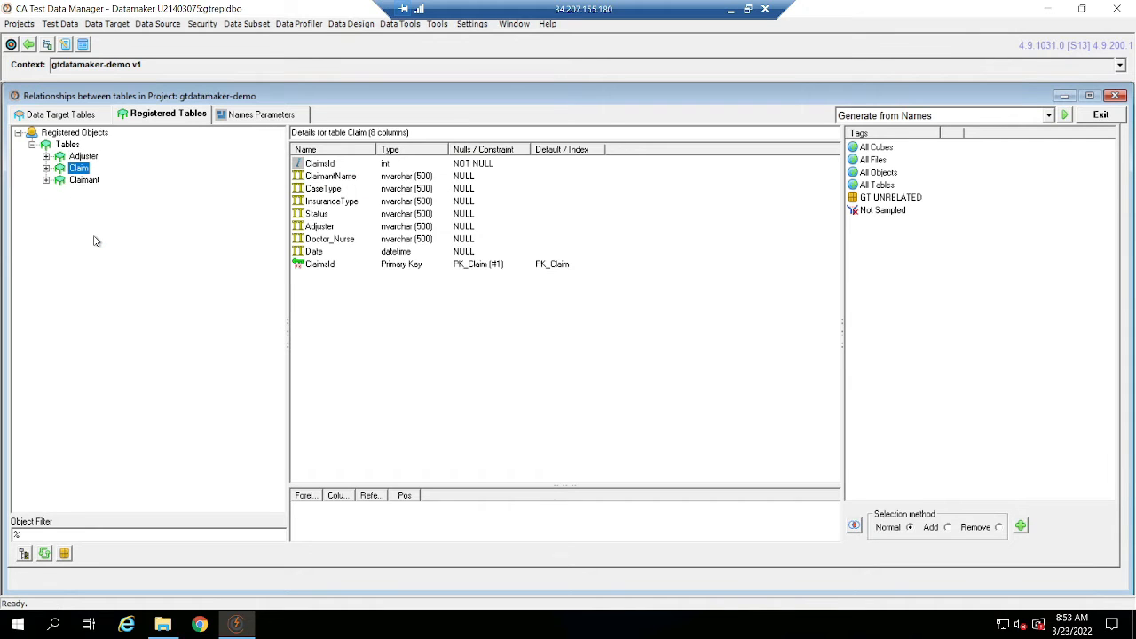
{"action": "left_click", "coordinate": [333, 227]}
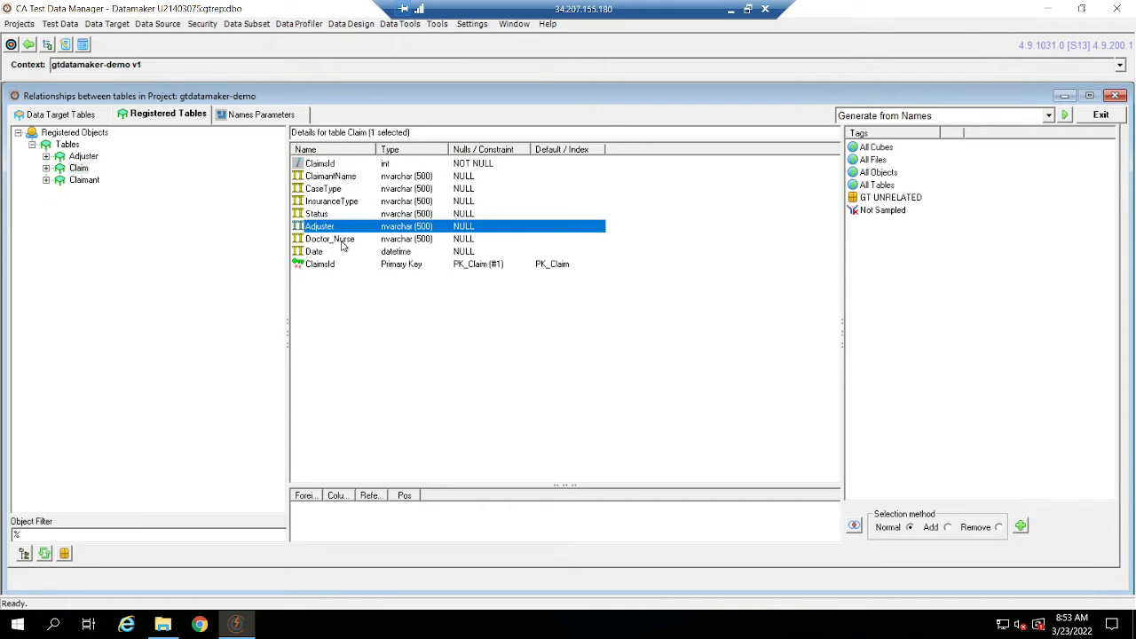
Start a new relationship from the Claim table to the Adjuster table in the MedSiteDB_Stage data target.
{"action": "left_click", "coordinate": [75, 114]}
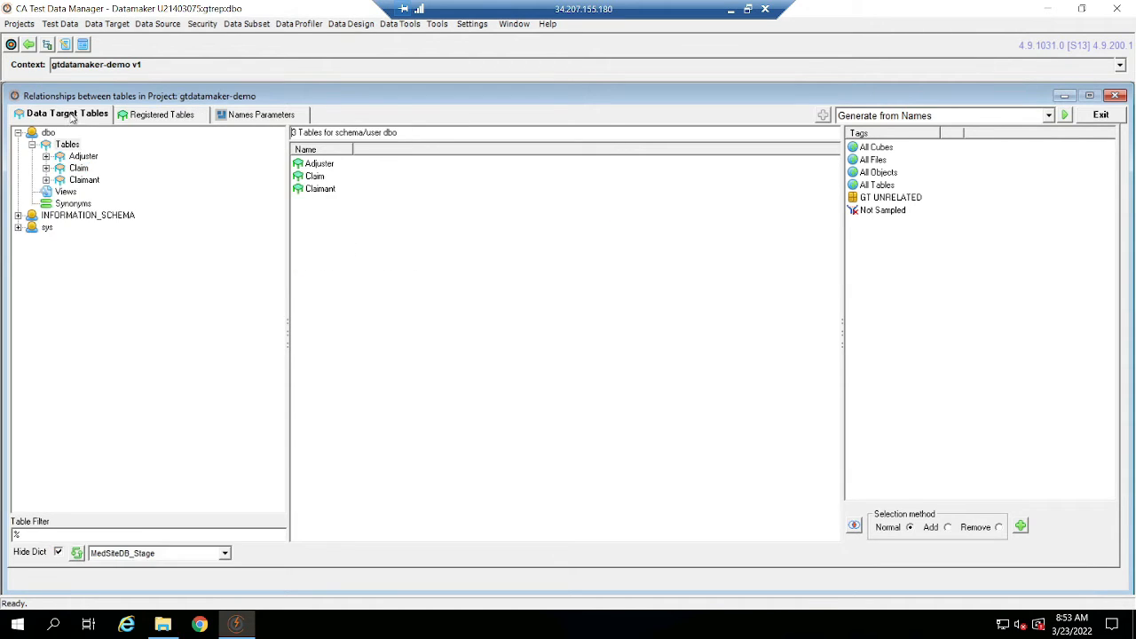
{"action": "left_click", "coordinate": [80, 167]}
{"action": "right_click", "coordinate": [79, 168]}
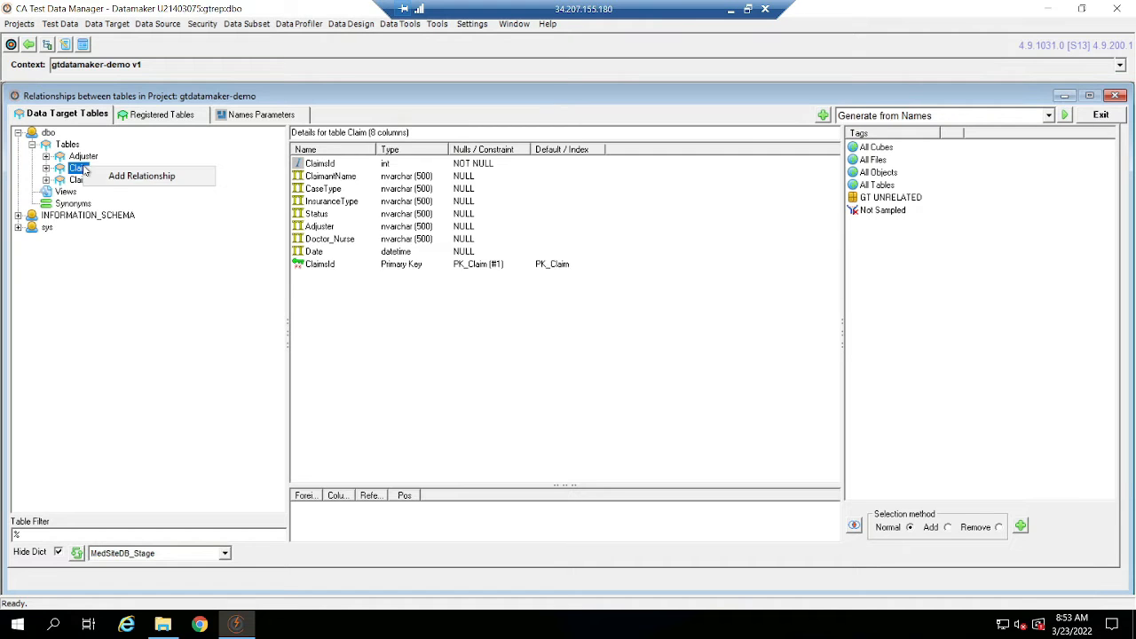
{"action": "left_click", "coordinate": [104, 174]}
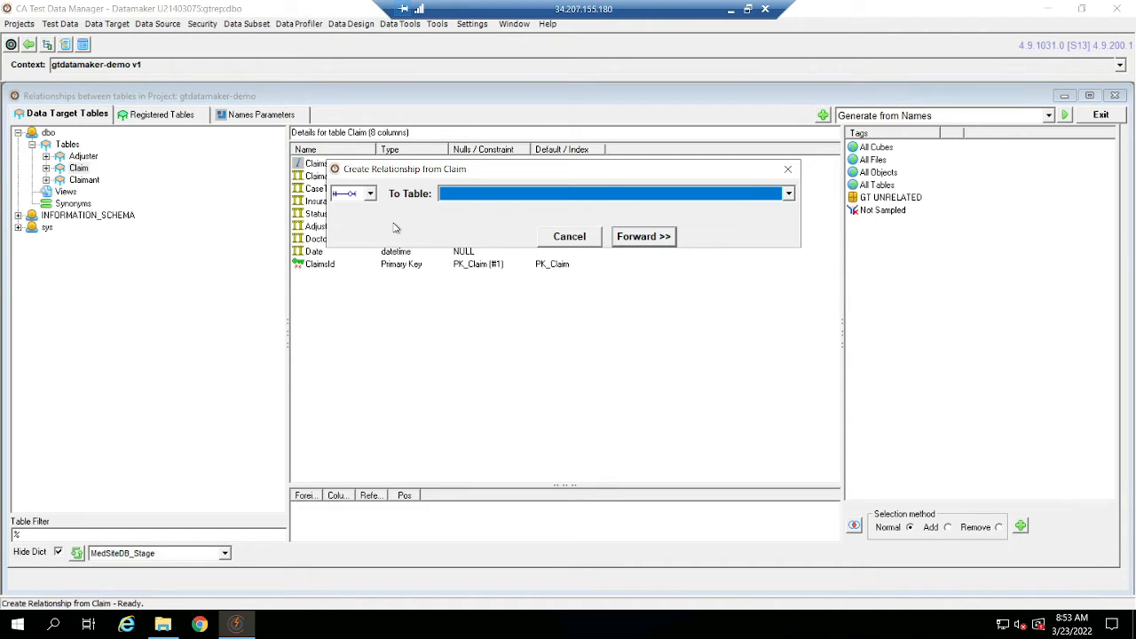
{"action": "left_click", "coordinate": [488, 200]}
{"action": "left_click", "coordinate": [488, 209]}
{"action": "left_click", "coordinate": [645, 237]}
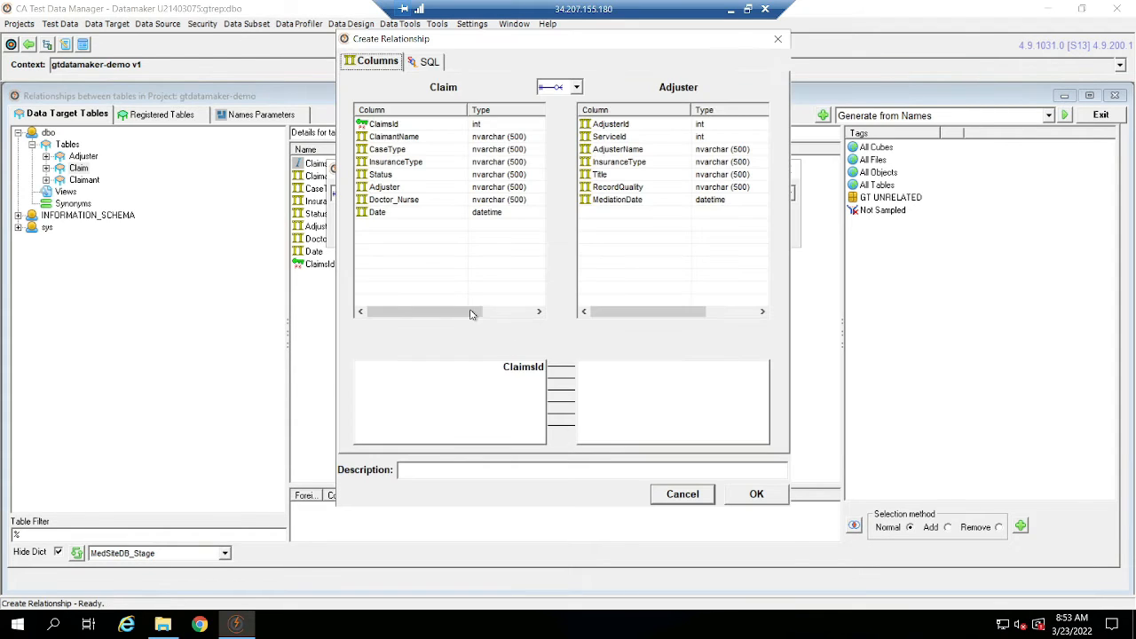
Remove ClaimsId from the relationship's column mapping and link Claim's Adjuster column to Adjuster's AdjusterName column.
{"action": "left_click", "coordinate": [520, 375]}
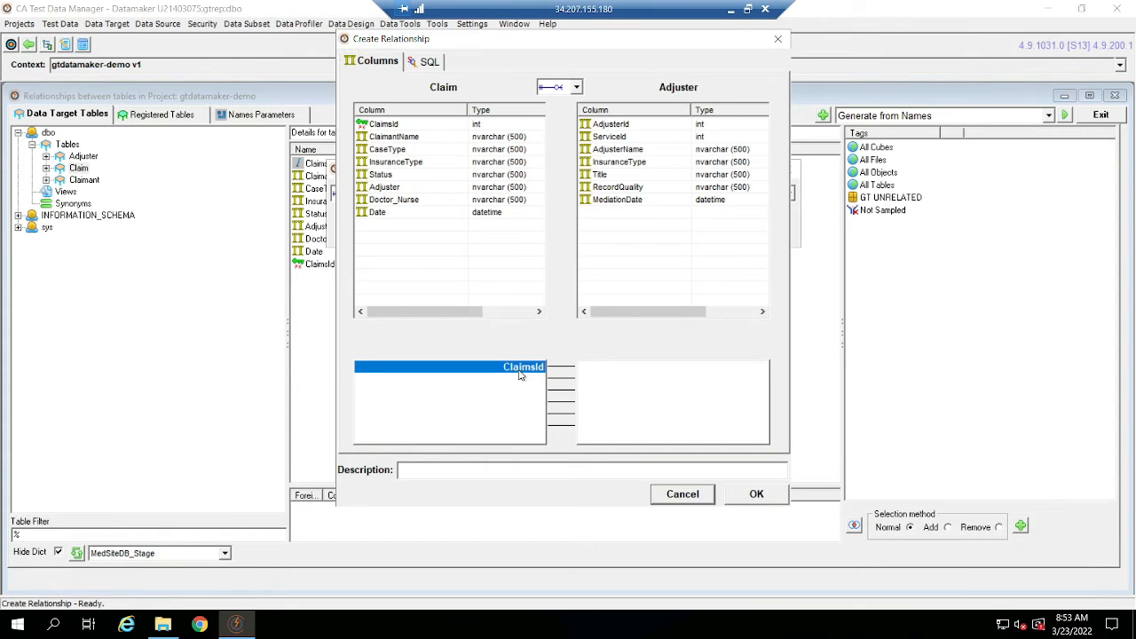
{"action": "double_click", "coordinate": [521, 374]}
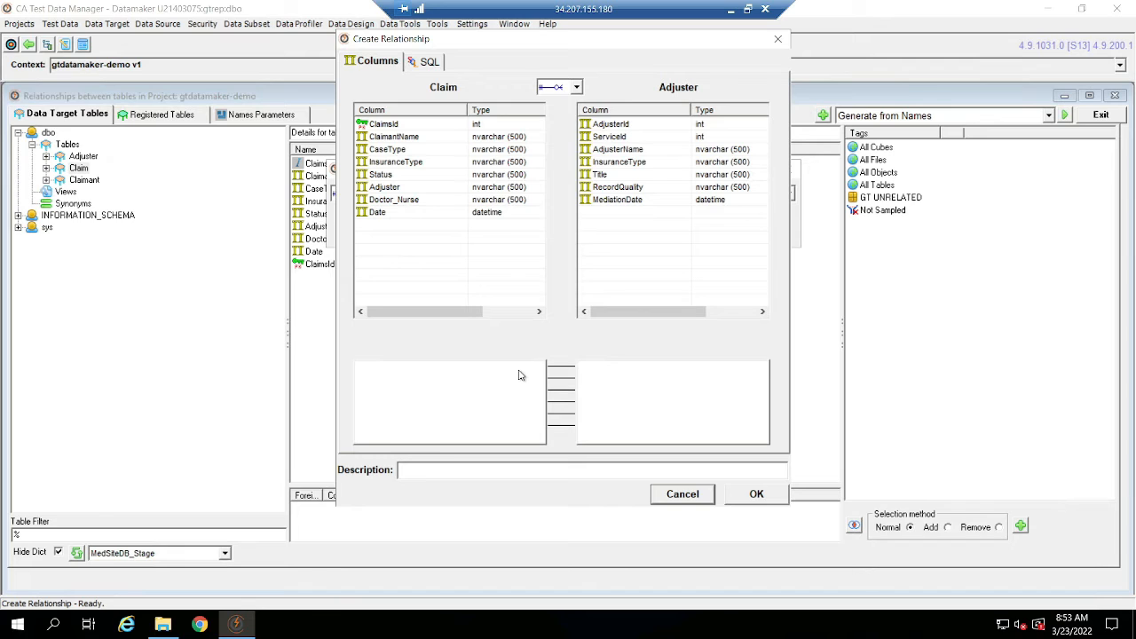
{"action": "double_click", "coordinate": [405, 187]}
{"action": "double_click", "coordinate": [647, 149]}
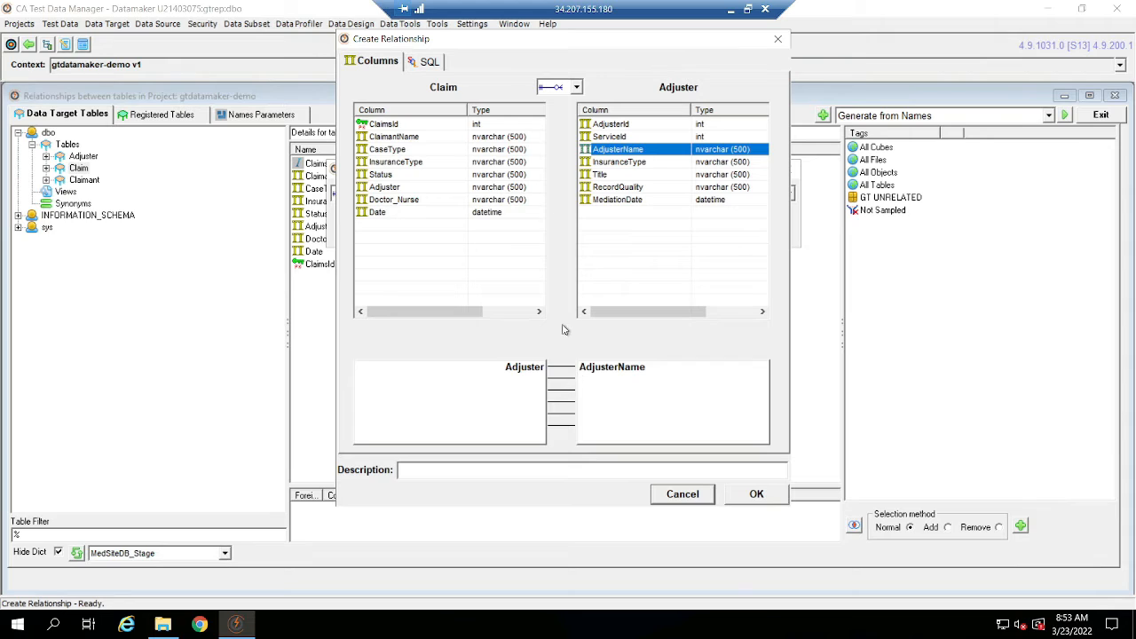
Review the relationship type options and the parent and child SQL conditions, and save the Claim-to-Adjuster relationship.
{"action": "left_click", "coordinate": [576, 88]}
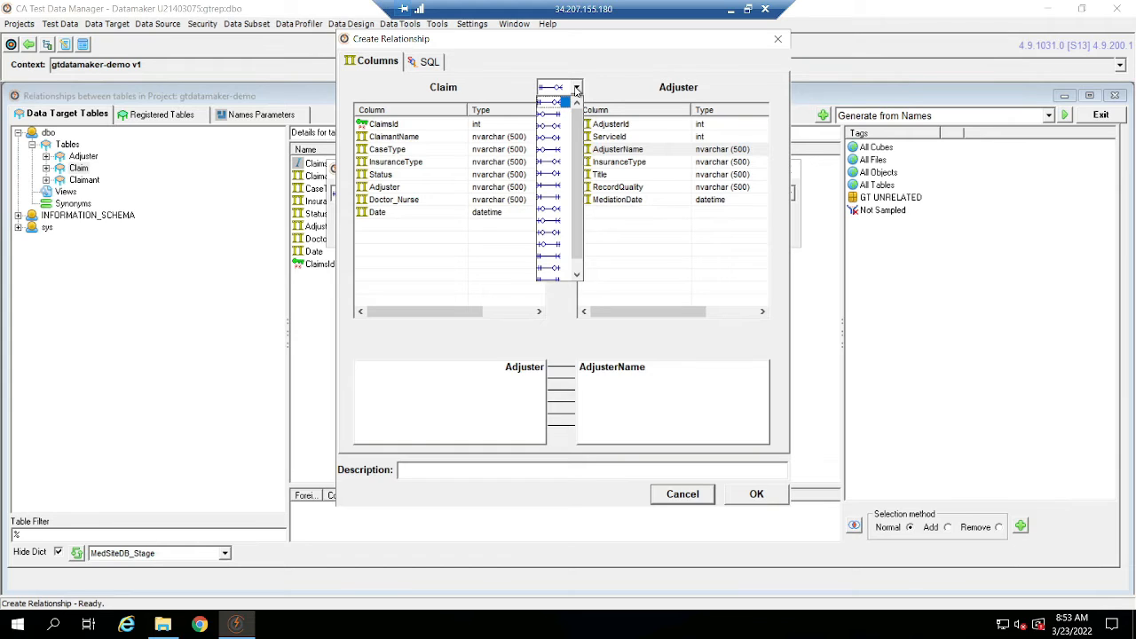
{"action": "left_click", "coordinate": [625, 73]}
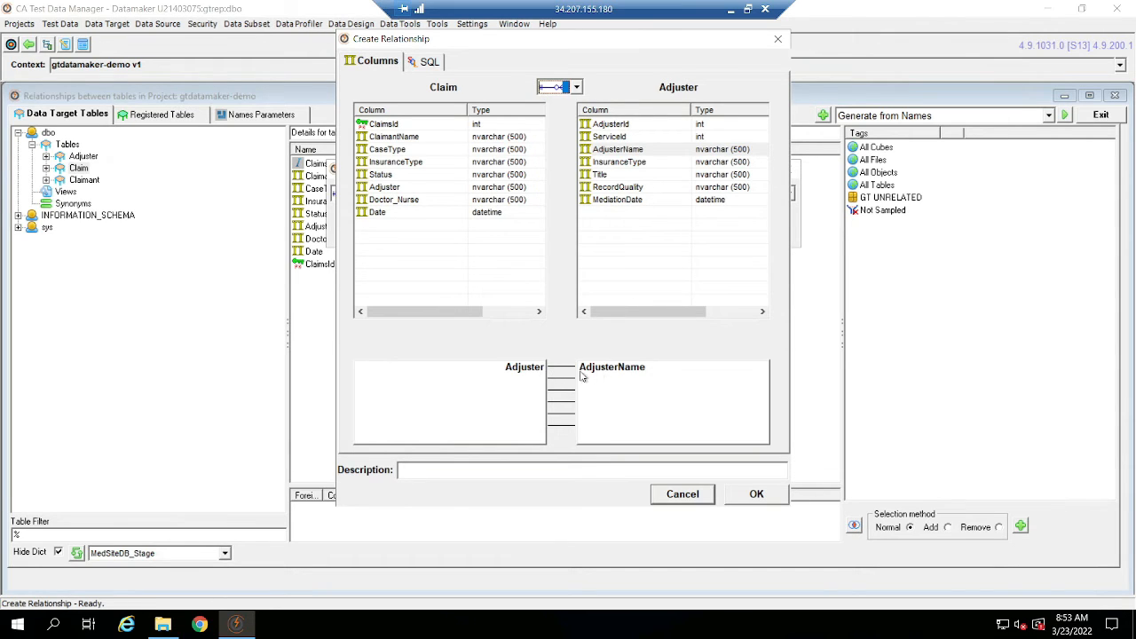
{"action": "left_click", "coordinate": [428, 61]}
{"action": "left_click", "coordinate": [495, 246]}
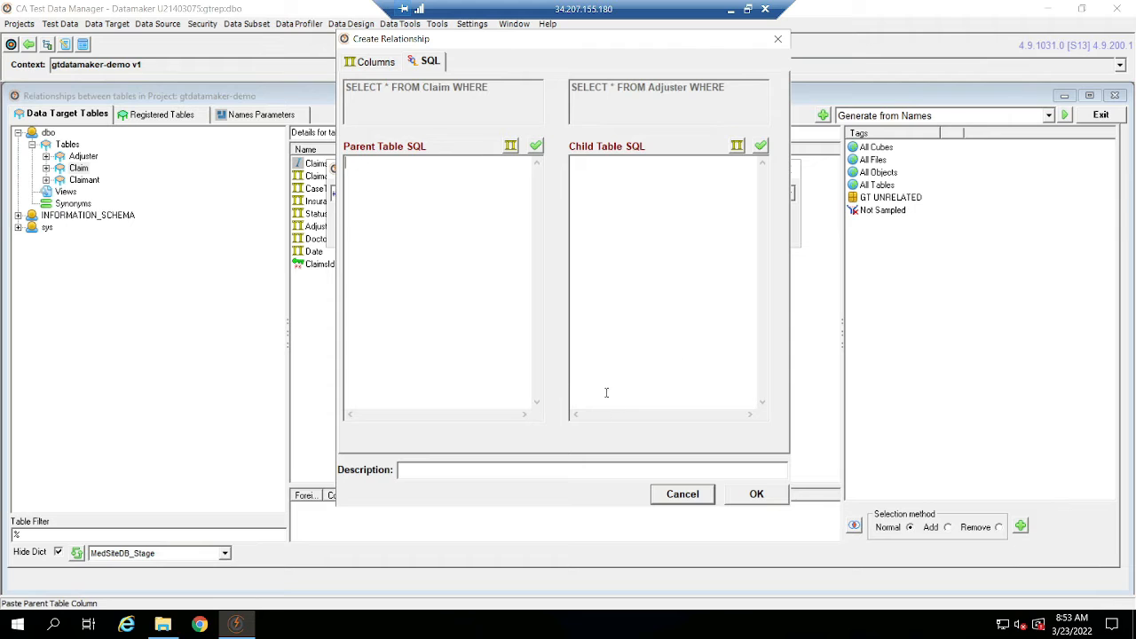
{"action": "left_click", "coordinate": [367, 62]}
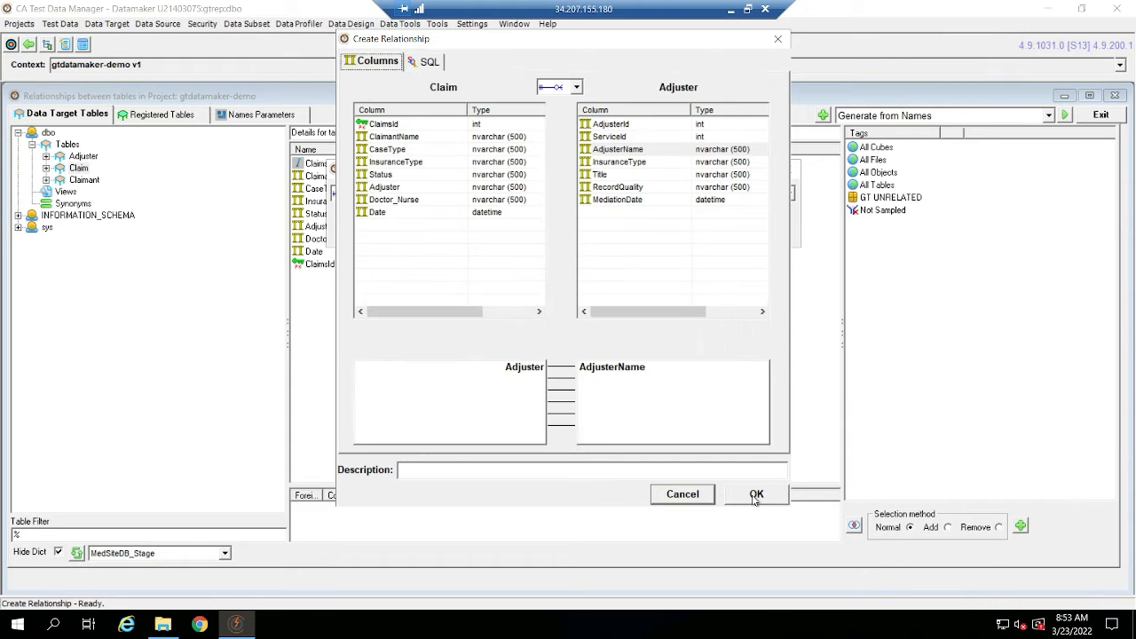
{"action": "key", "text": "ctrl+s"}
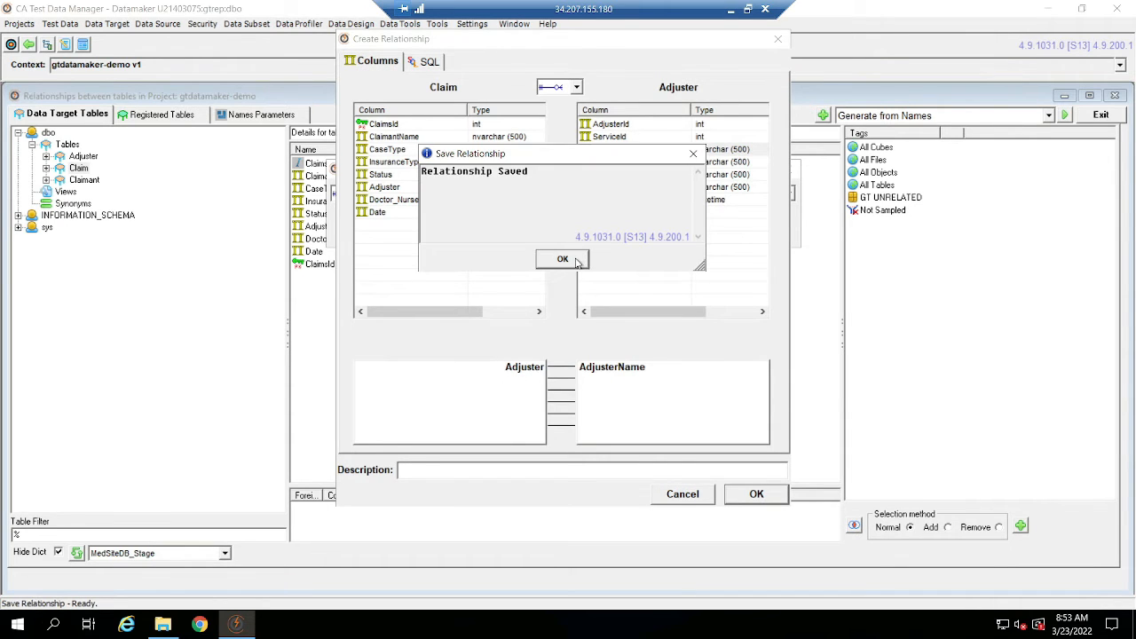
{"action": "left_click", "coordinate": [575, 256]}
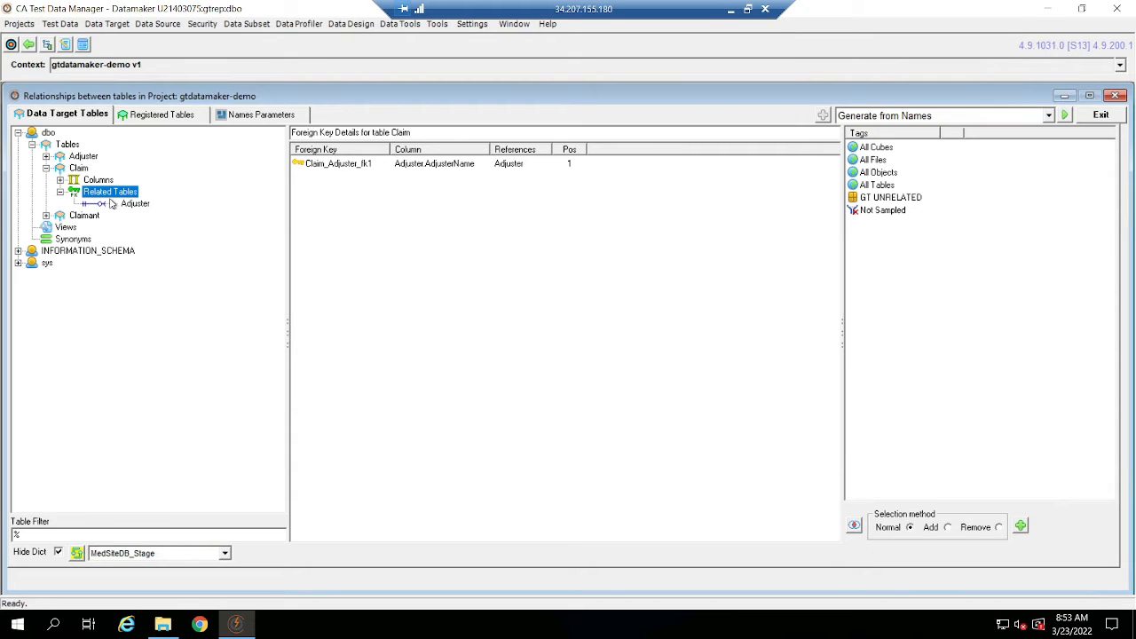
Start a second relationship from the Claim table, with Claimant as the target table.
{"action": "right_click", "coordinate": [86, 172]}
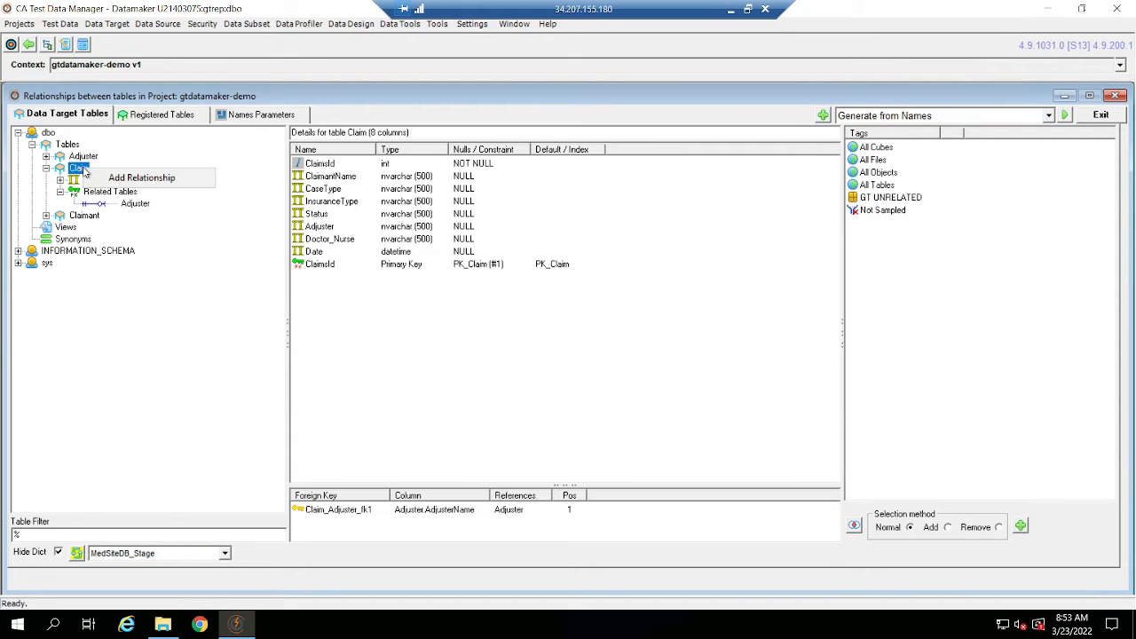
{"action": "left_click", "coordinate": [114, 176]}
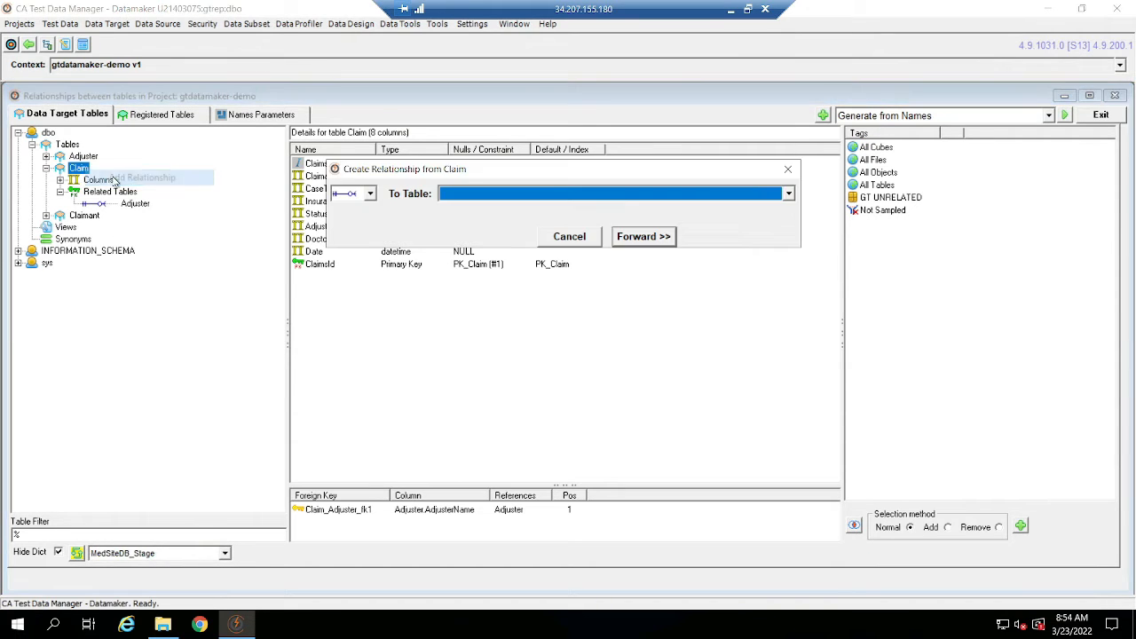
{"action": "left_click", "coordinate": [547, 197]}
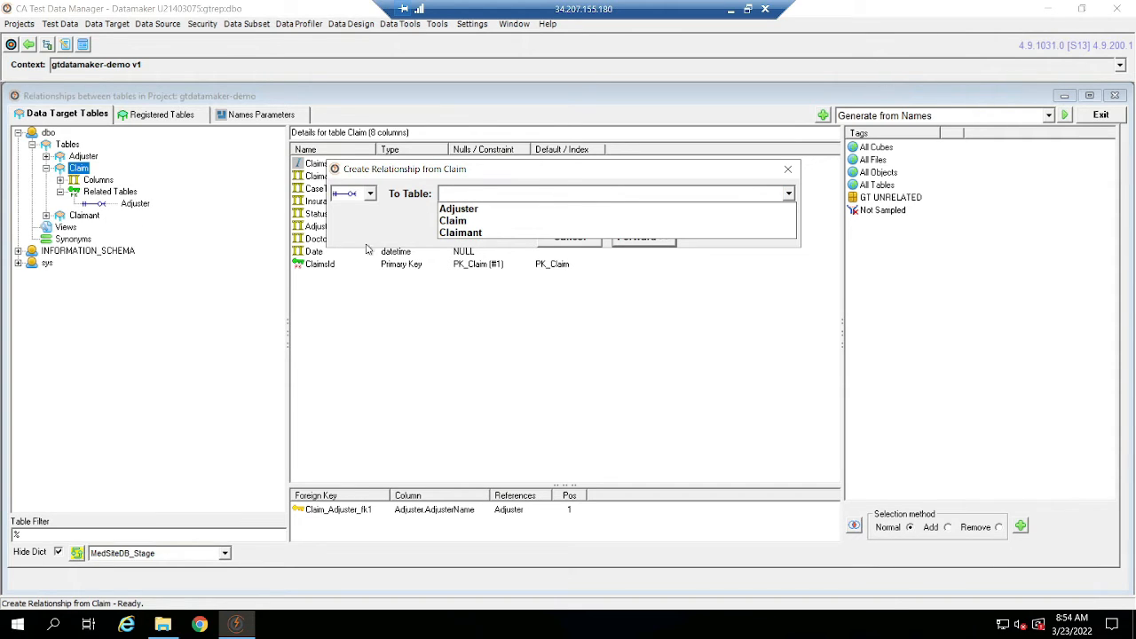
{"action": "left_click", "coordinate": [457, 232]}
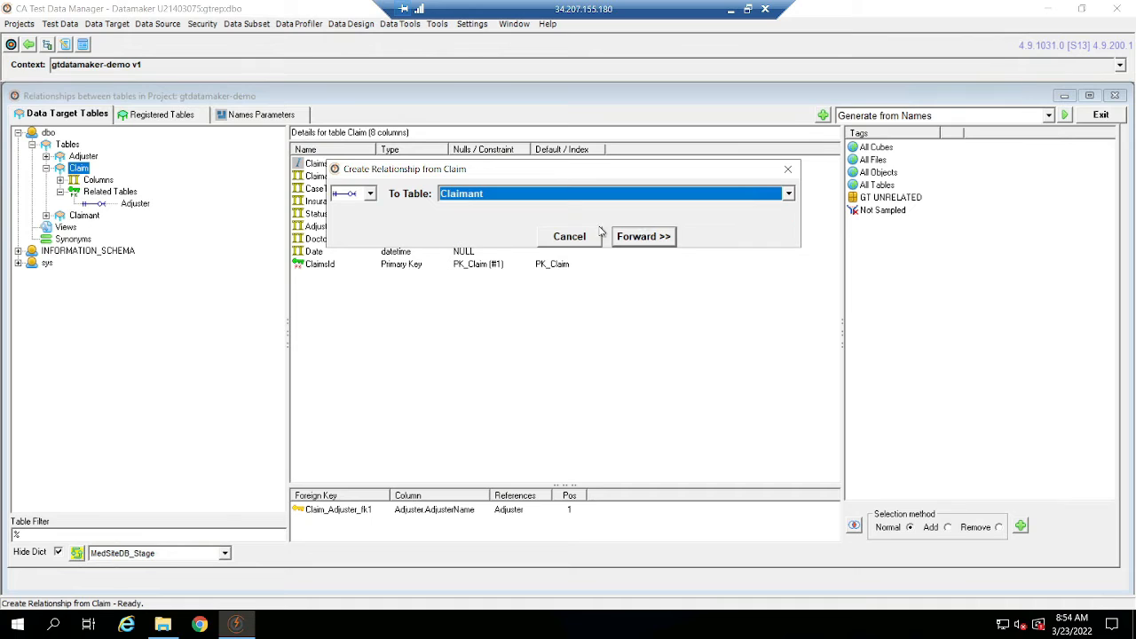
{"action": "left_click", "coordinate": [652, 238]}
Replace the ClaimsId mapping by linking Claim's ClaimantName column to Claimant's Name column, and save the relationship.
{"action": "left_click", "coordinate": [525, 369]}
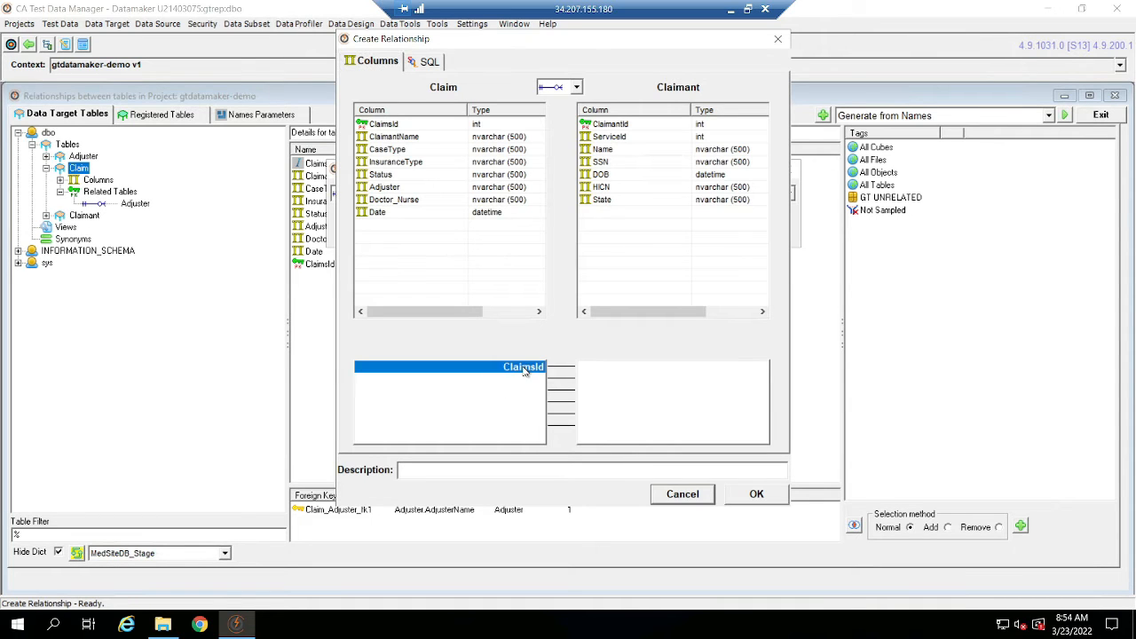
{"action": "left_click", "coordinate": [413, 141]}
{"action": "left_click", "coordinate": [632, 150]}
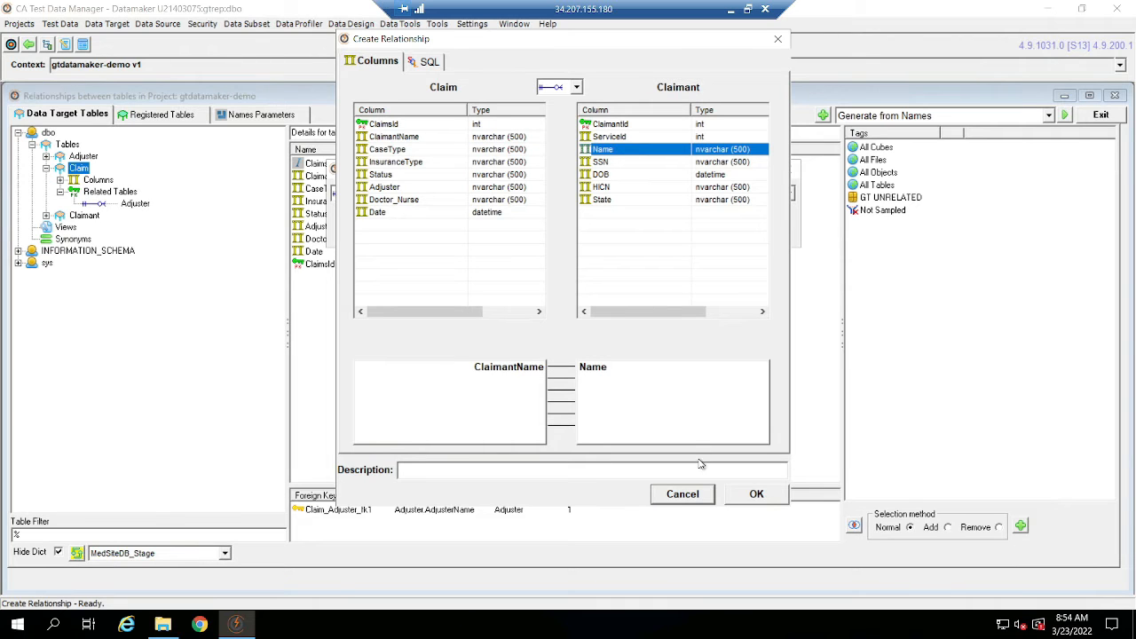
{"action": "left_click", "coordinate": [756, 493]}
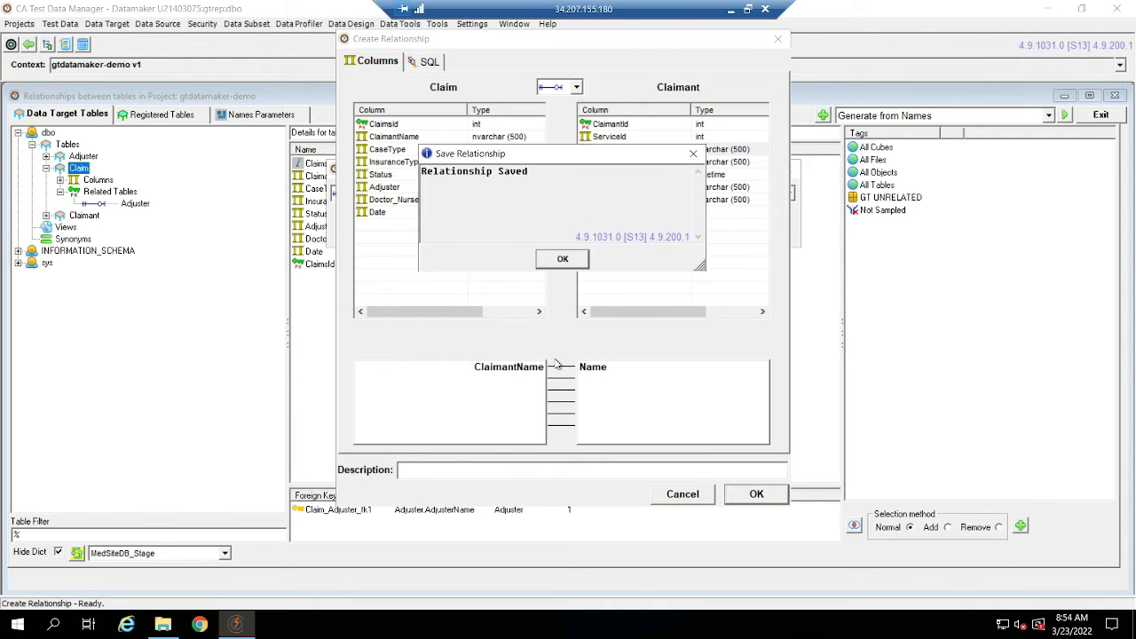
{"action": "left_click", "coordinate": [550, 257]}
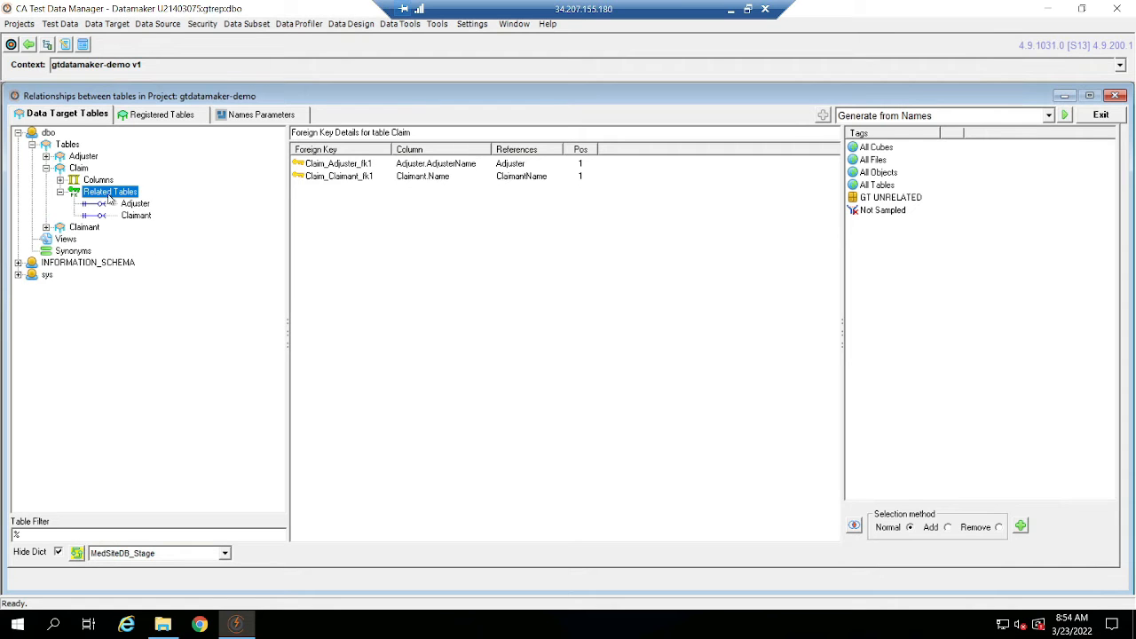
Leave the relationships window and create a data set named Claims under version v1 of gtdatamaker-demo.
{"action": "left_click", "coordinate": [1112, 118]}
{"action": "left_click", "coordinate": [124, 314]}
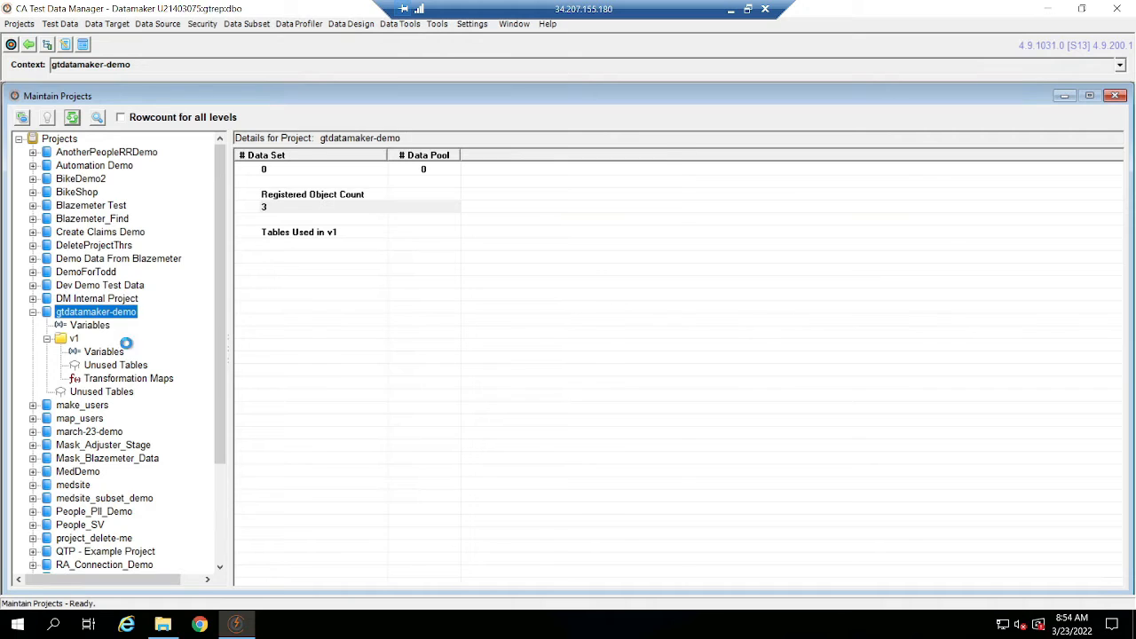
{"action": "left_click", "coordinate": [72, 118]}
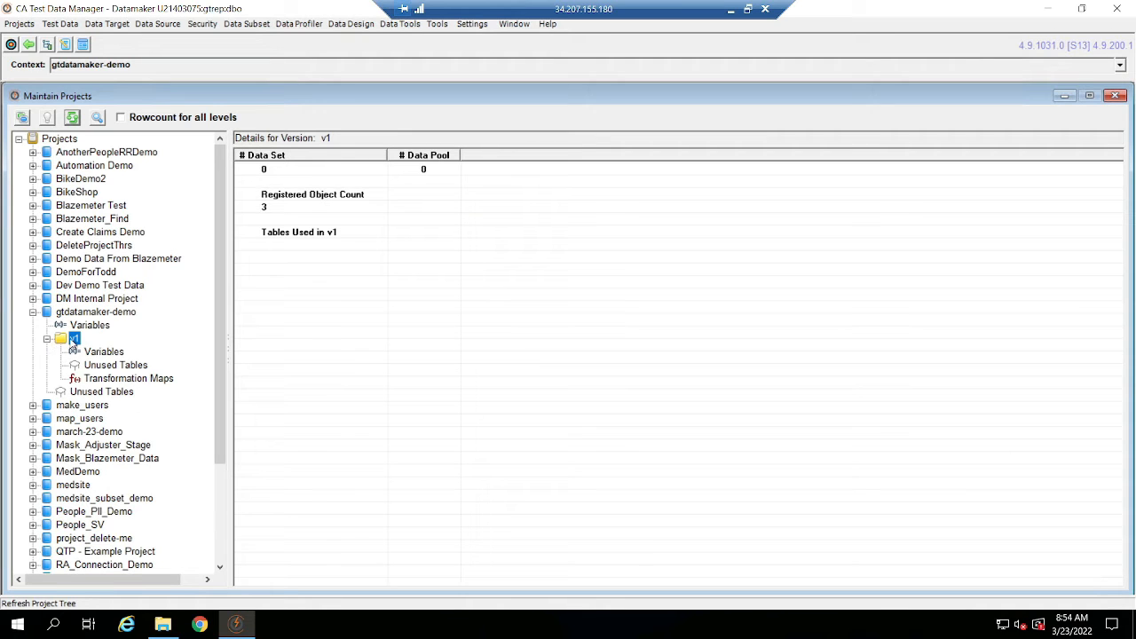
{"action": "right_click", "coordinate": [74, 340]}
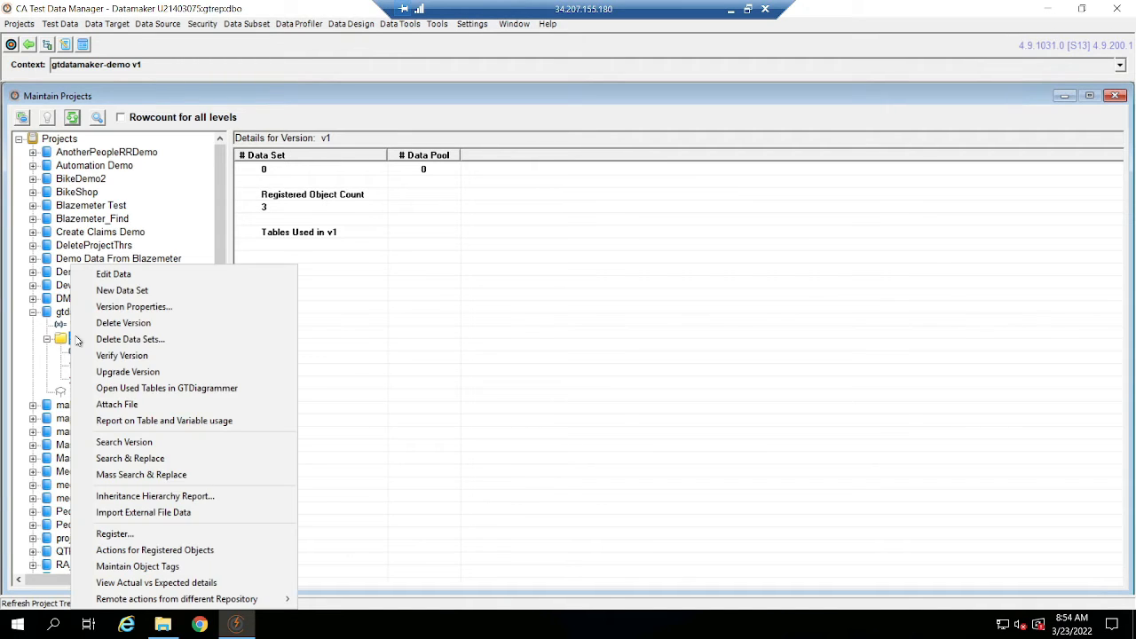
{"action": "left_click", "coordinate": [184, 290]}
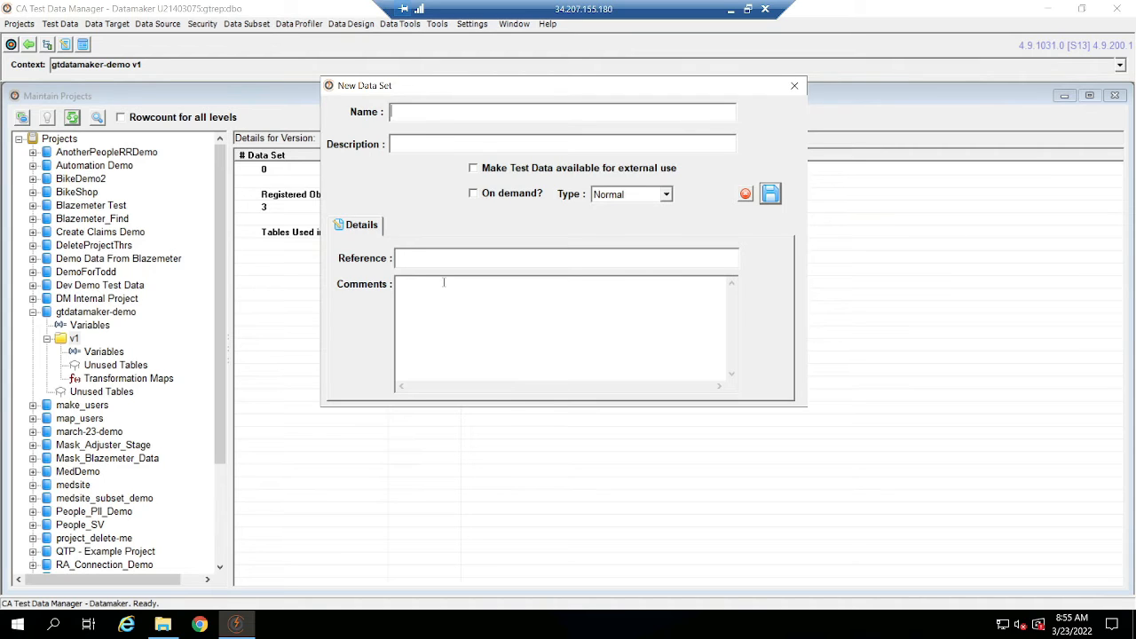
{"action": "key", "text": "Tab"}
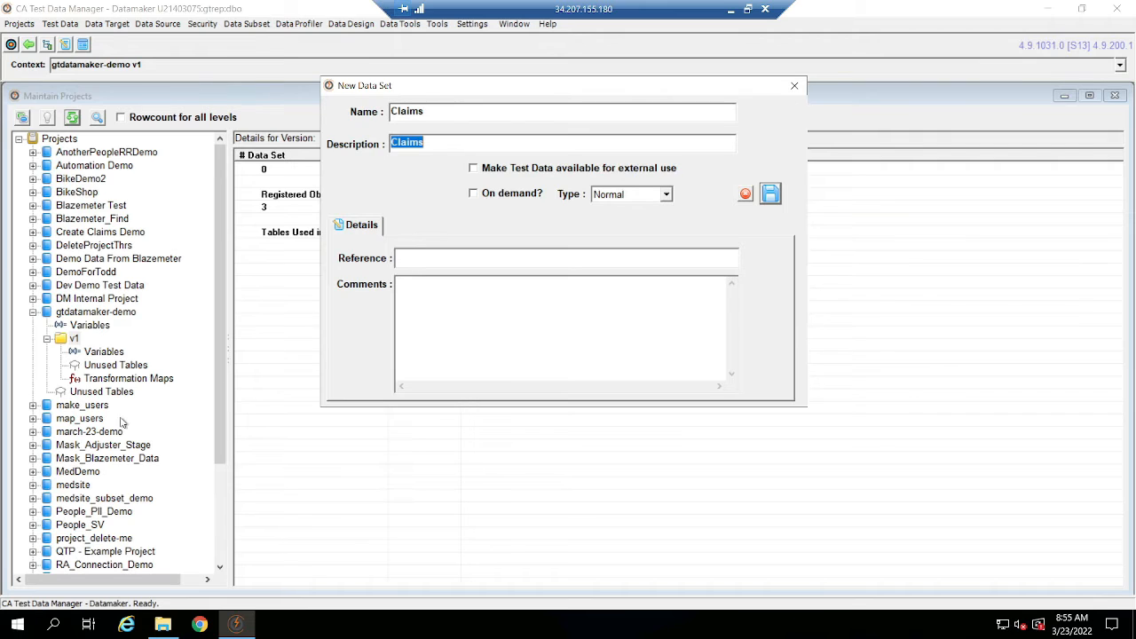
{"action": "left_click", "coordinate": [771, 193]}
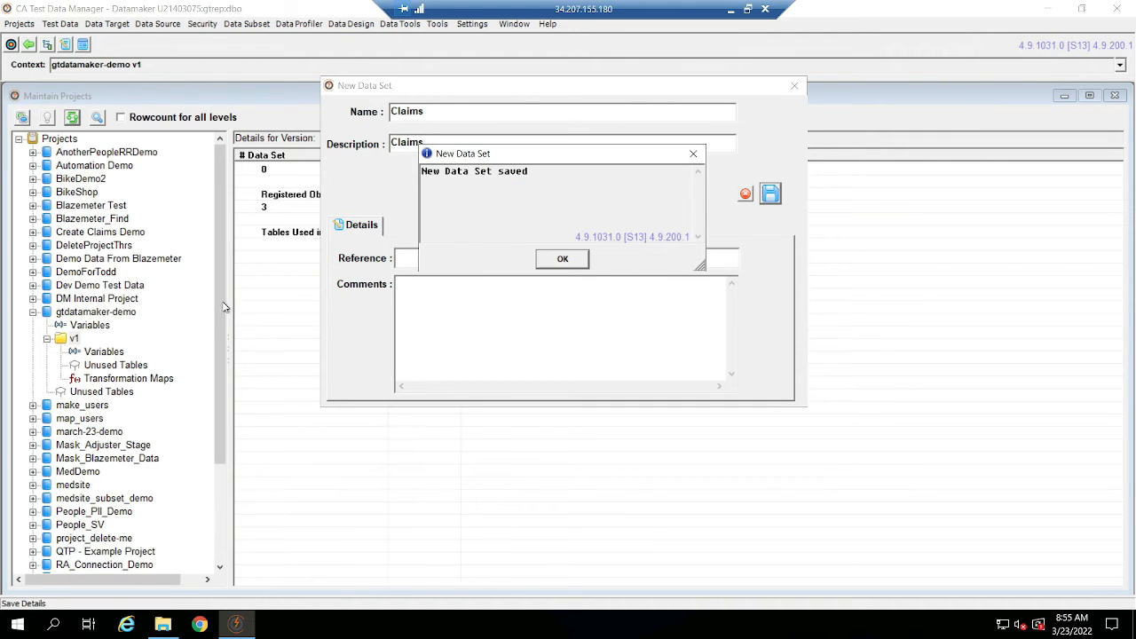
{"action": "left_click", "coordinate": [562, 261]}
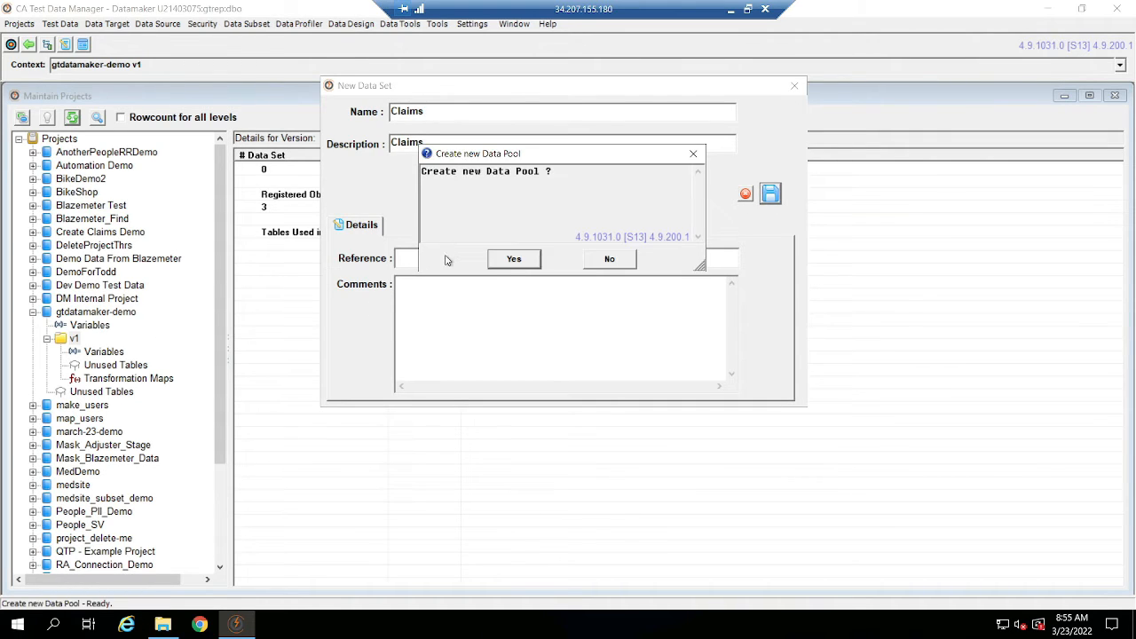
Create a data pool named Make Claims in the new Claims data set, keeping the Normal type.
{"action": "left_click", "coordinate": [513, 260]}
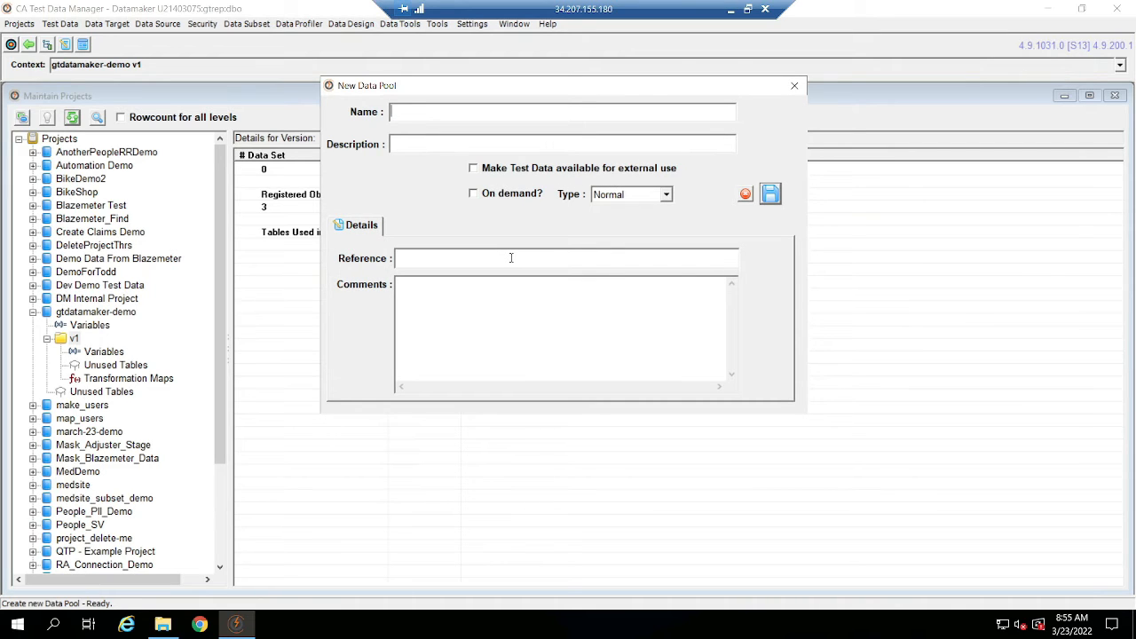
{"action": "type", "text": "Make DSa"}
{"action": "key", "text": "Tab"}
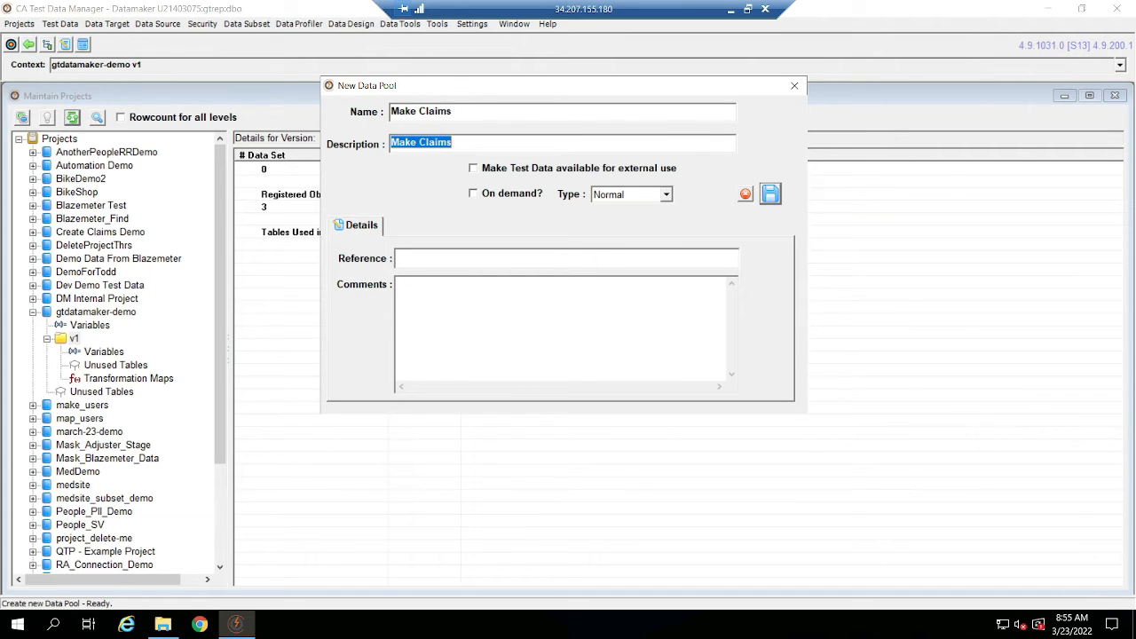
{"action": "left_click", "coordinate": [772, 196]}
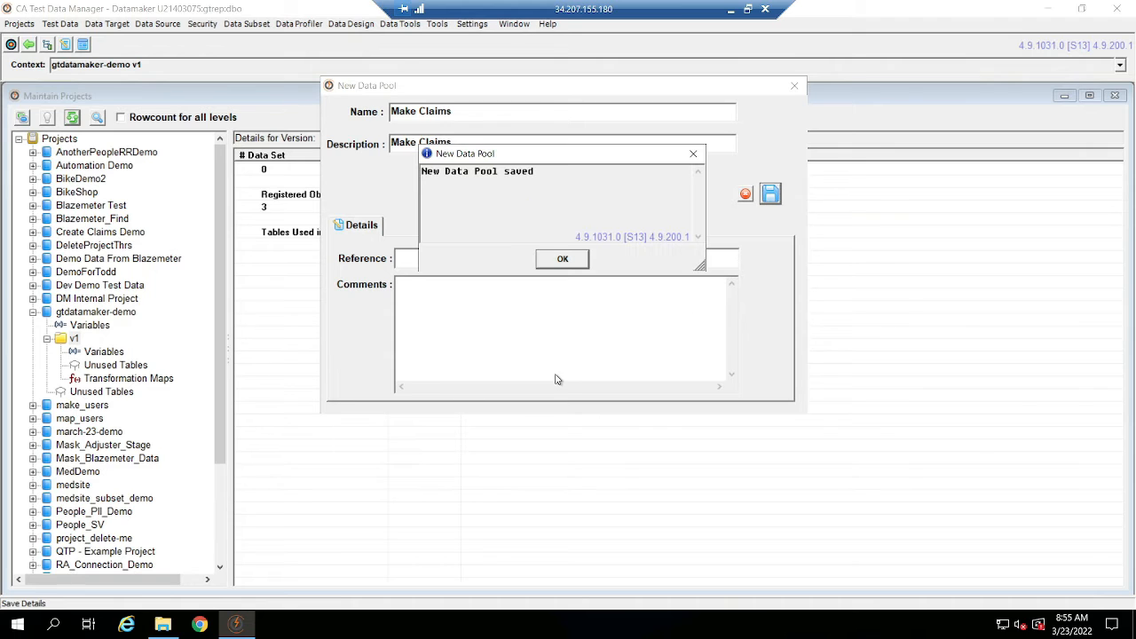
{"action": "left_click", "coordinate": [562, 258]}
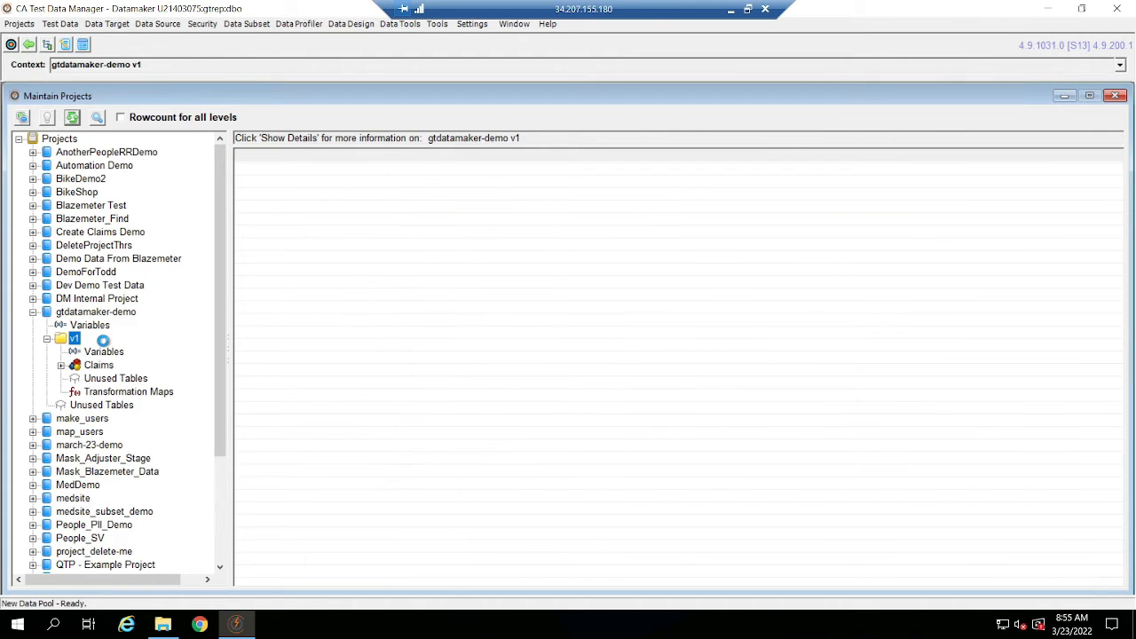
Expand the Claims data set in the project tree and open the Make Claims data pool for data editing.
{"action": "left_click", "coordinate": [61, 366]}
{"action": "left_click", "coordinate": [76, 391]}
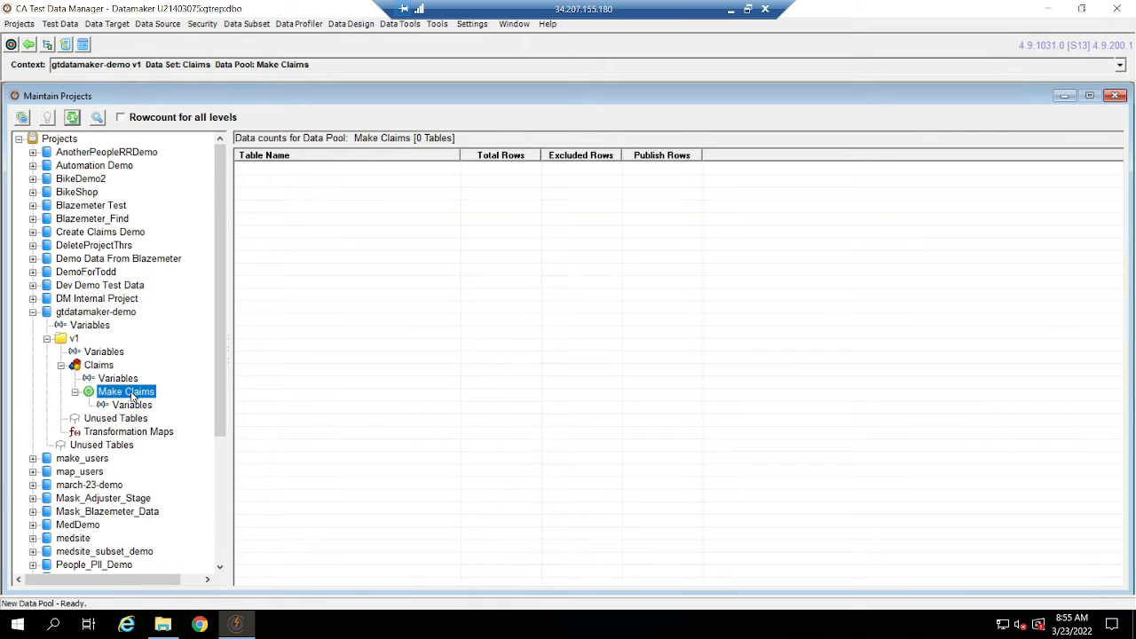
{"action": "right_click", "coordinate": [132, 396]}
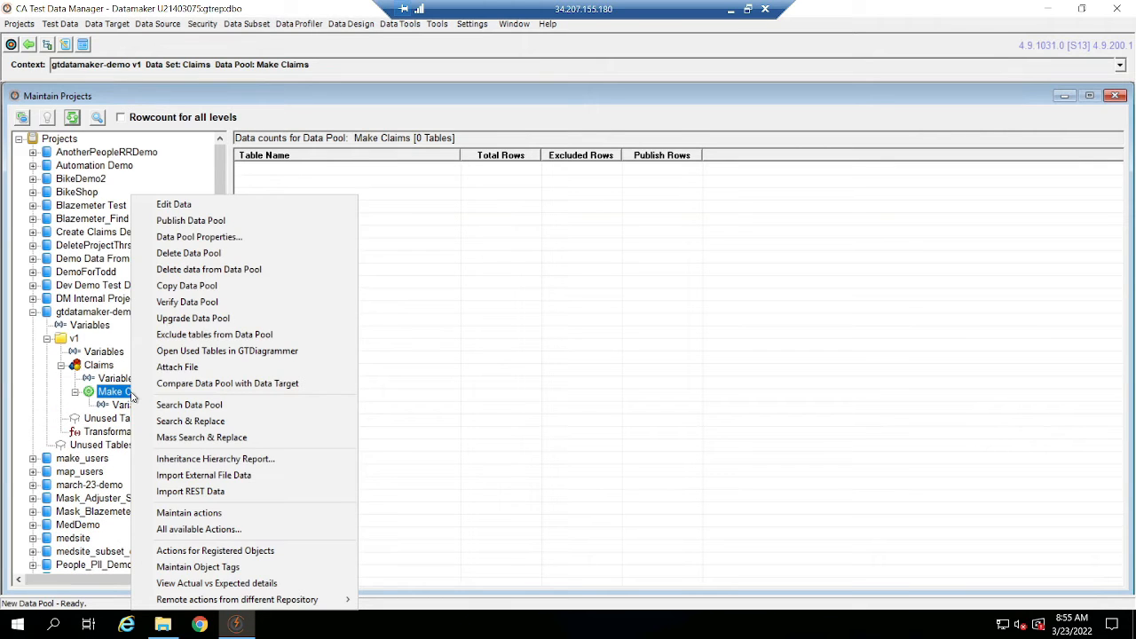
{"action": "left_click", "coordinate": [222, 205]}
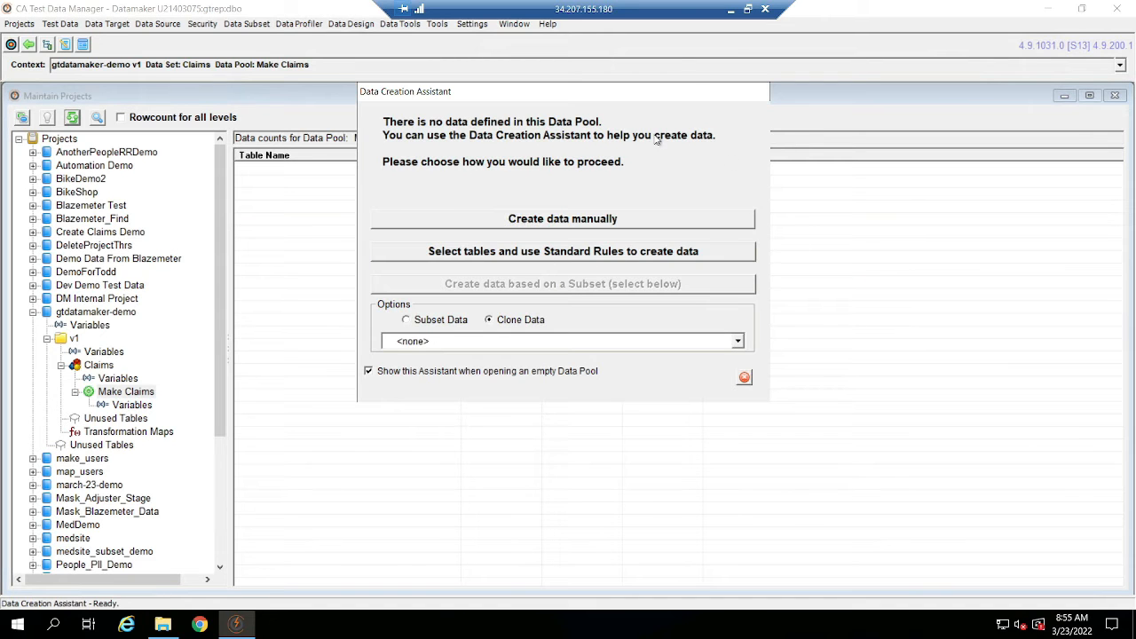
Dismiss the data creation assistant, and switch its use off and back on in the settings.
{"action": "left_click", "coordinate": [744, 377]}
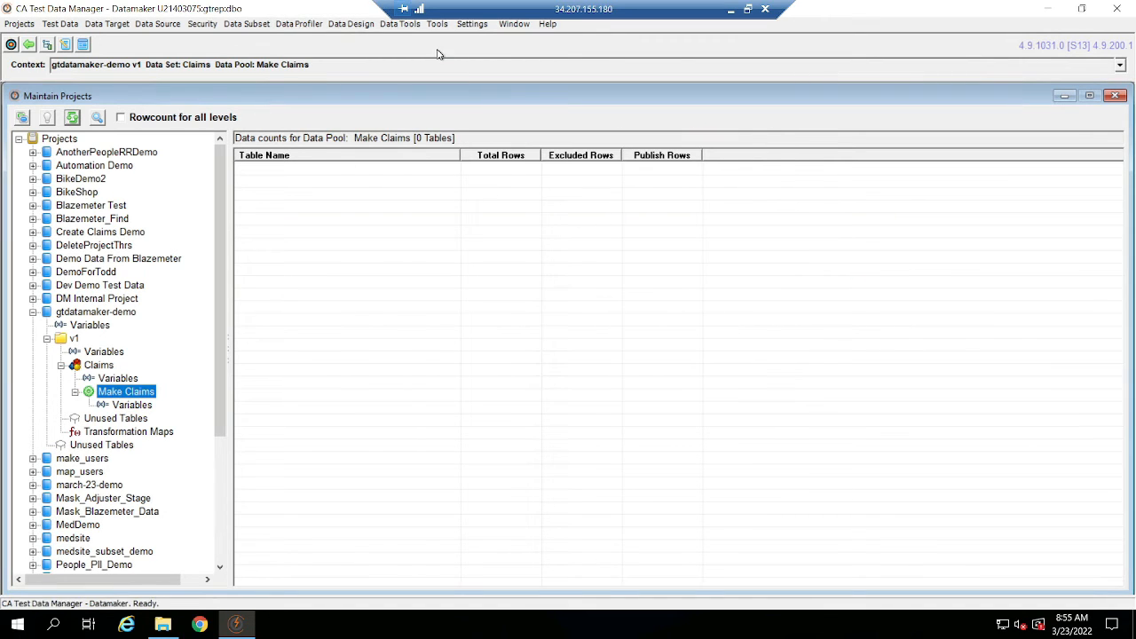
{"action": "left_click", "coordinate": [474, 25]}
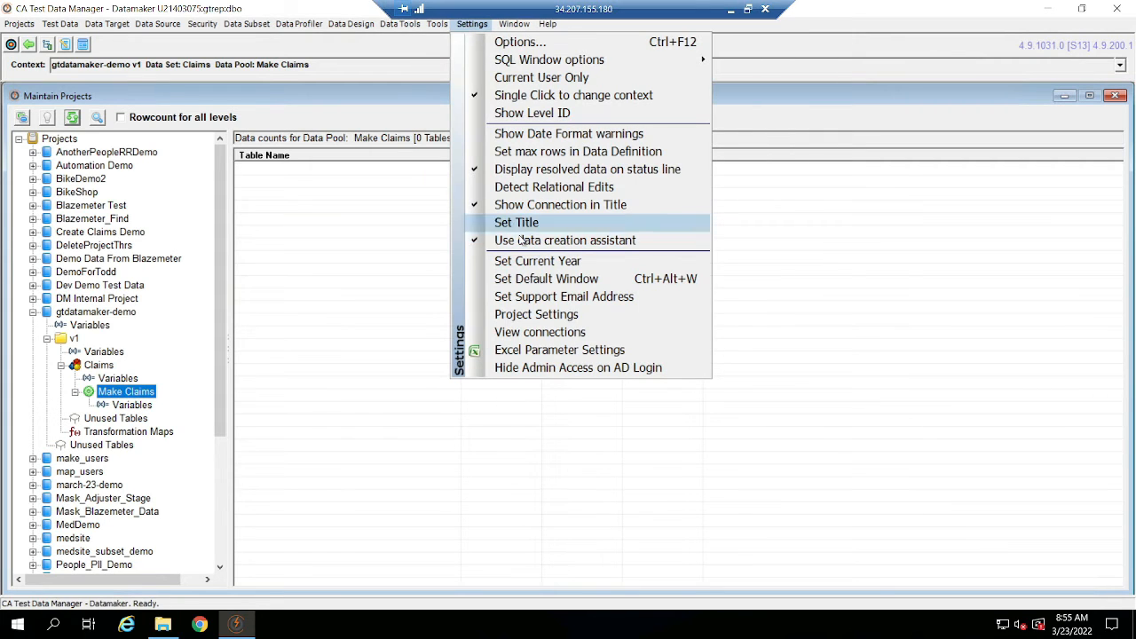
{"action": "left_click", "coordinate": [580, 240]}
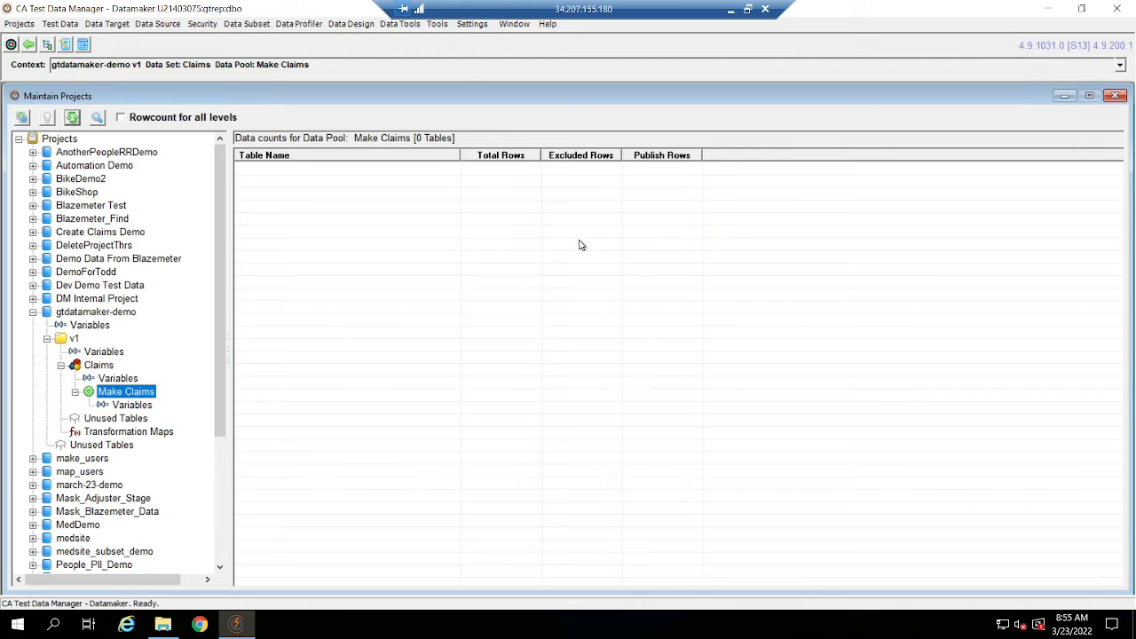
{"action": "left_click", "coordinate": [471, 24]}
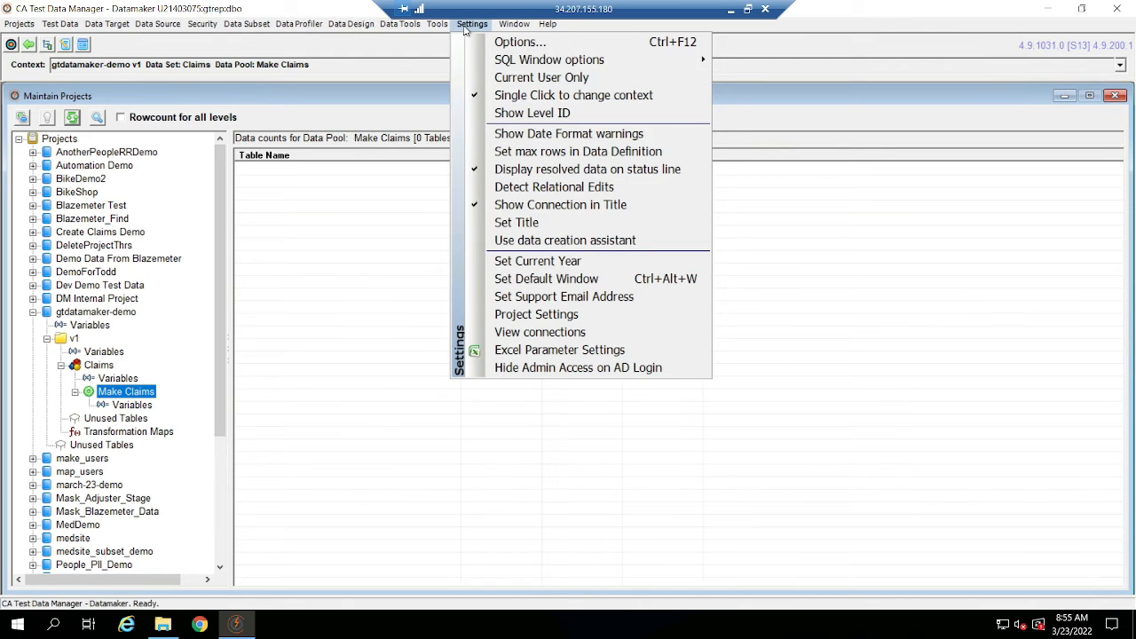
{"action": "left_click", "coordinate": [529, 241]}
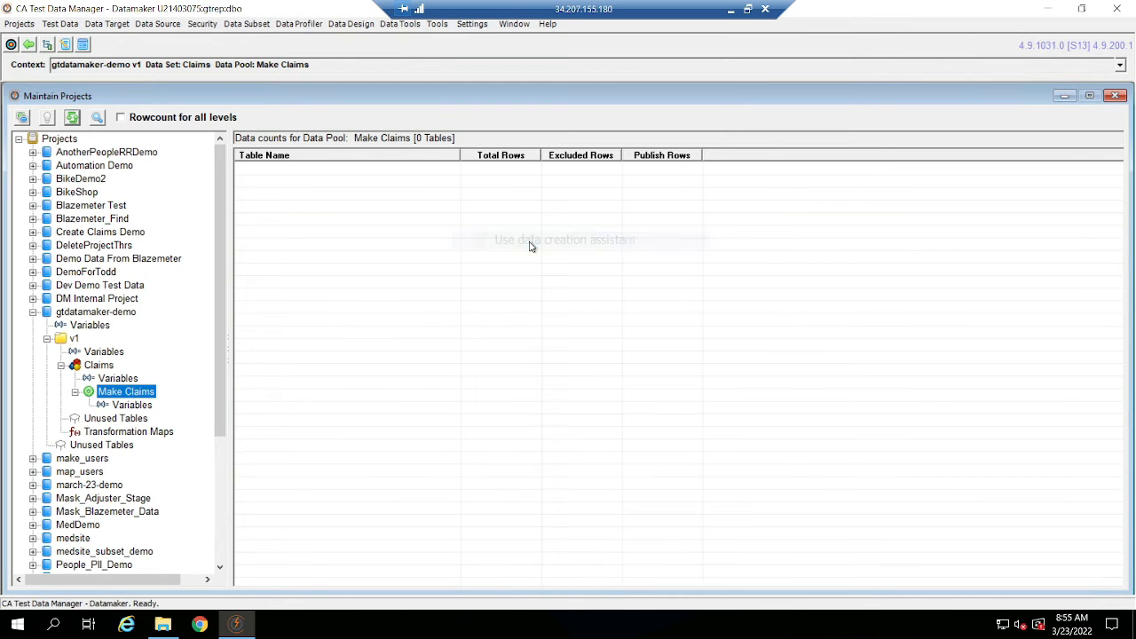
Reopen the Make Claims data pool for data editing and choose to create data manually.
{"action": "right_click", "coordinate": [112, 391]}
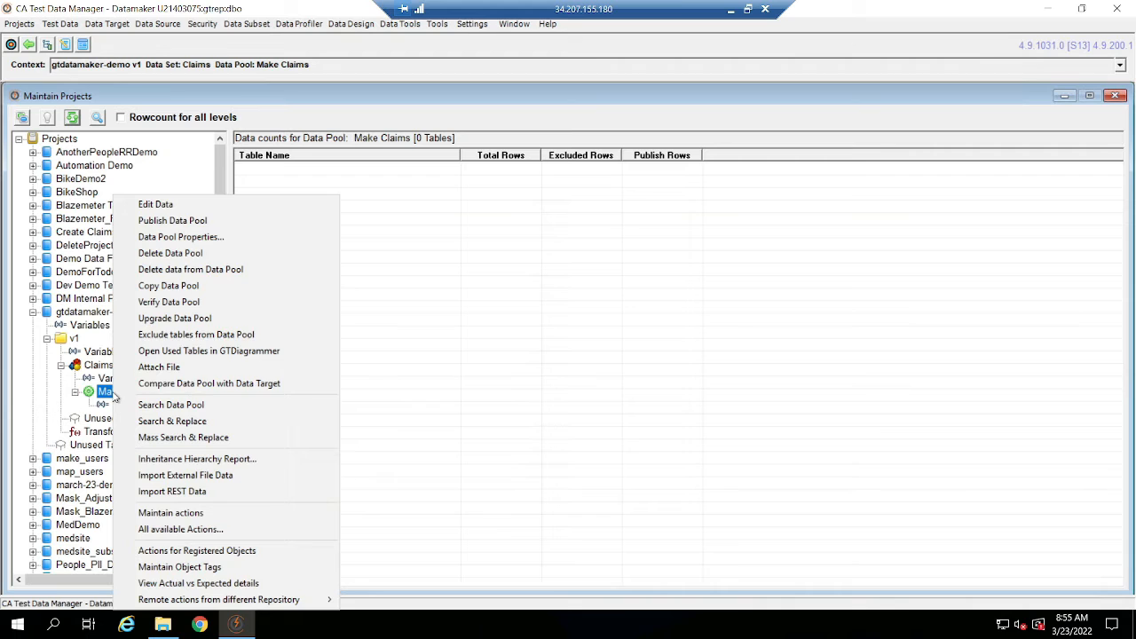
{"action": "left_click", "coordinate": [199, 204]}
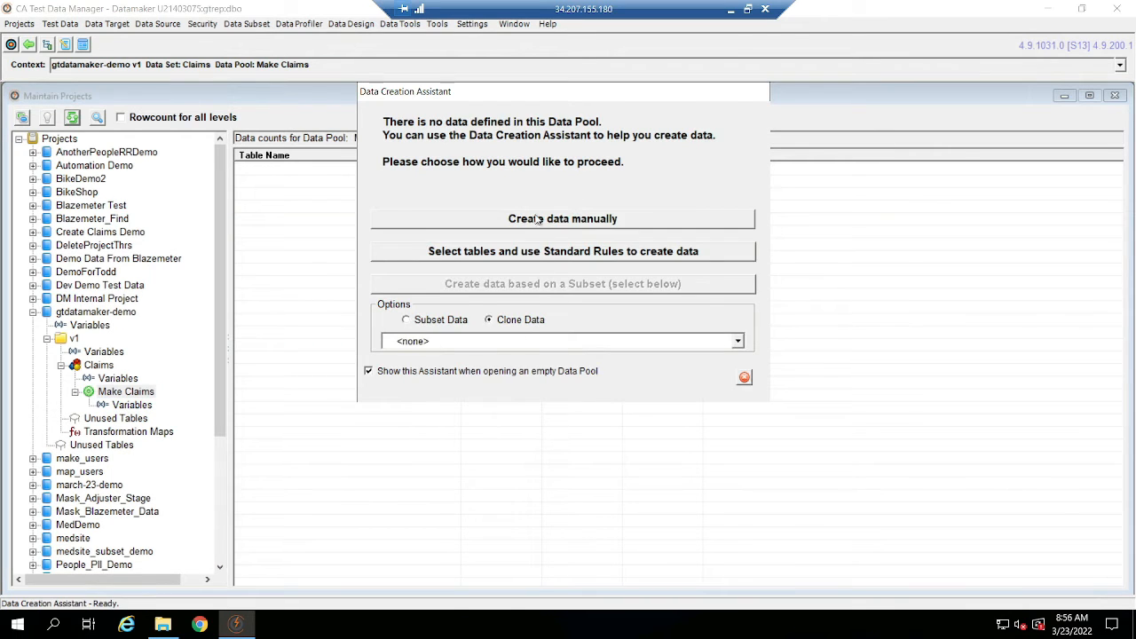
{"action": "left_click", "coordinate": [531, 224]}
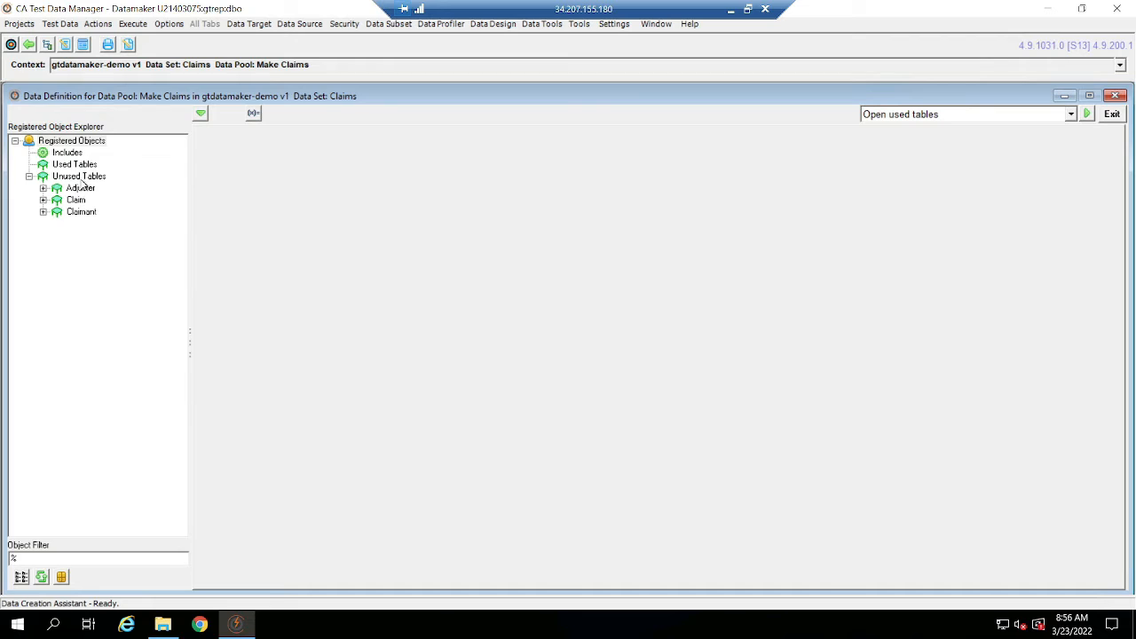
Add one row to the Claim table with Claimsid set to ~NEXT~, and save the table changes.
{"action": "double_click", "coordinate": [77, 201]}
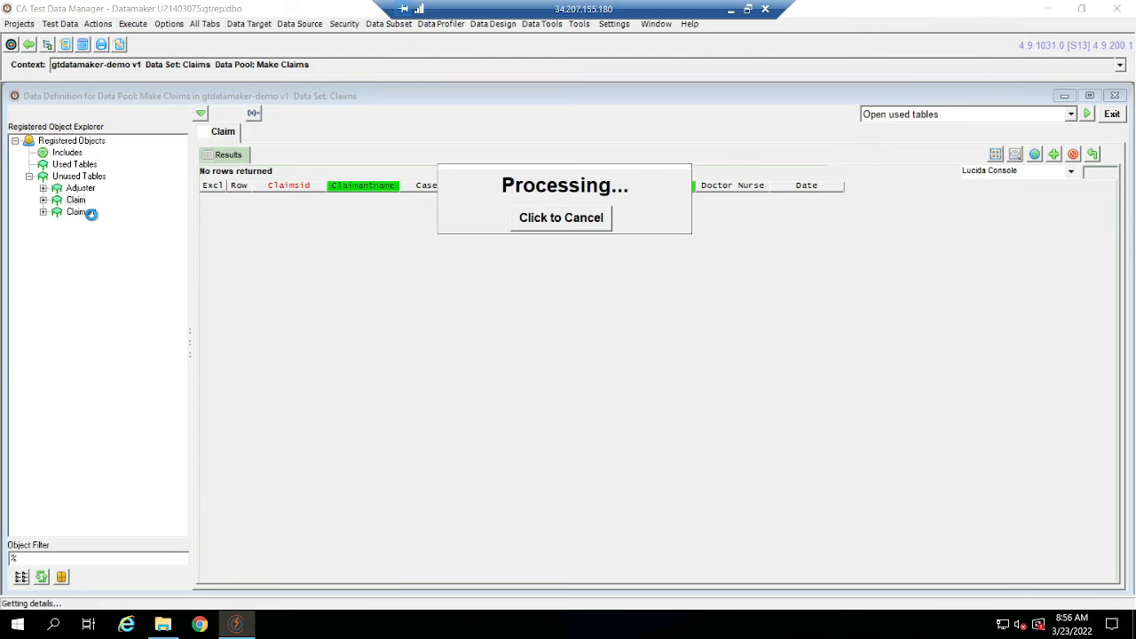
{"action": "left_click", "coordinate": [1053, 153]}
{"action": "left_click", "coordinate": [674, 207]}
{"action": "left_click", "coordinate": [504, 231]}
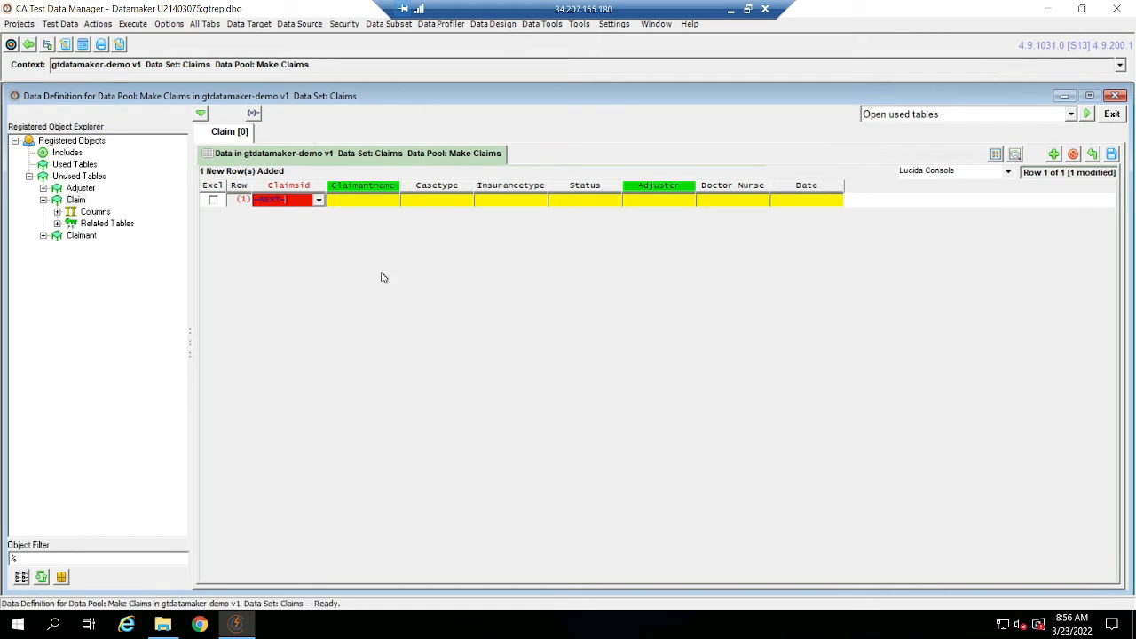
{"action": "left_click", "coordinate": [348, 201]}
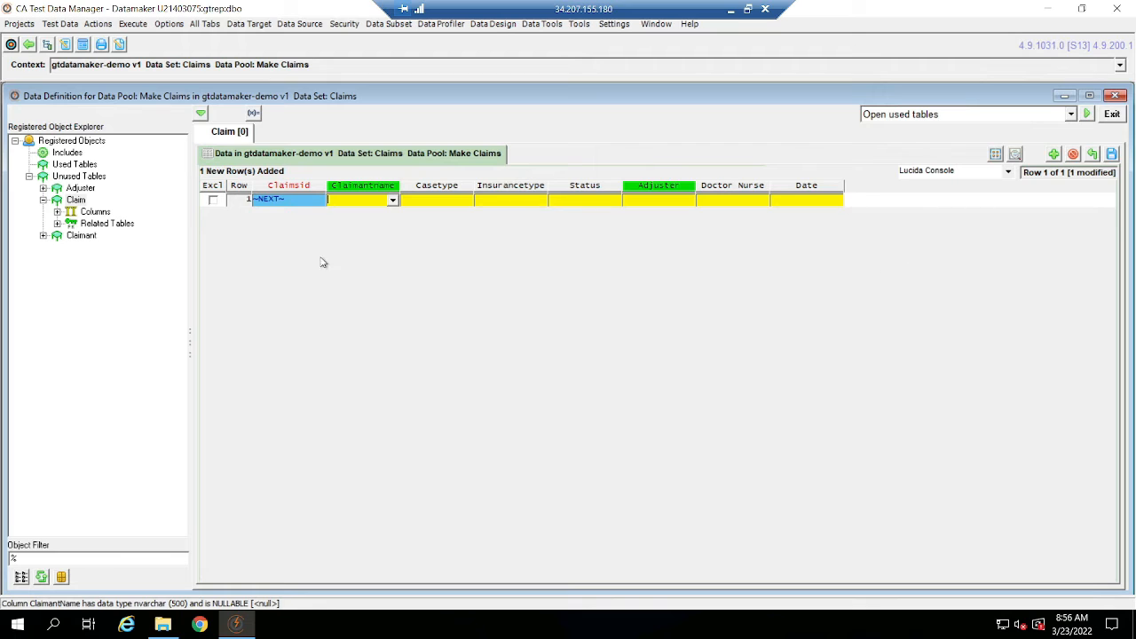
{"action": "left_click", "coordinate": [1102, 154]}
{"action": "left_click", "coordinate": [506, 259]}
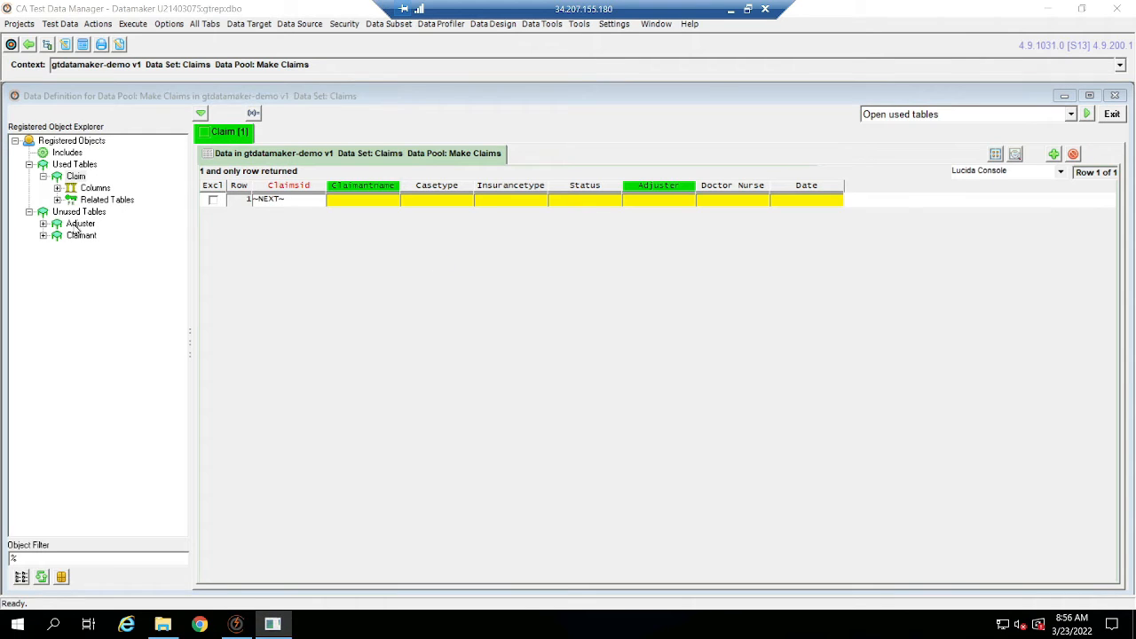
Add one row to the Adjuster table with Adjusterid set to ~NEXT~, and save the table changes.
{"action": "left_click", "coordinate": [77, 224]}
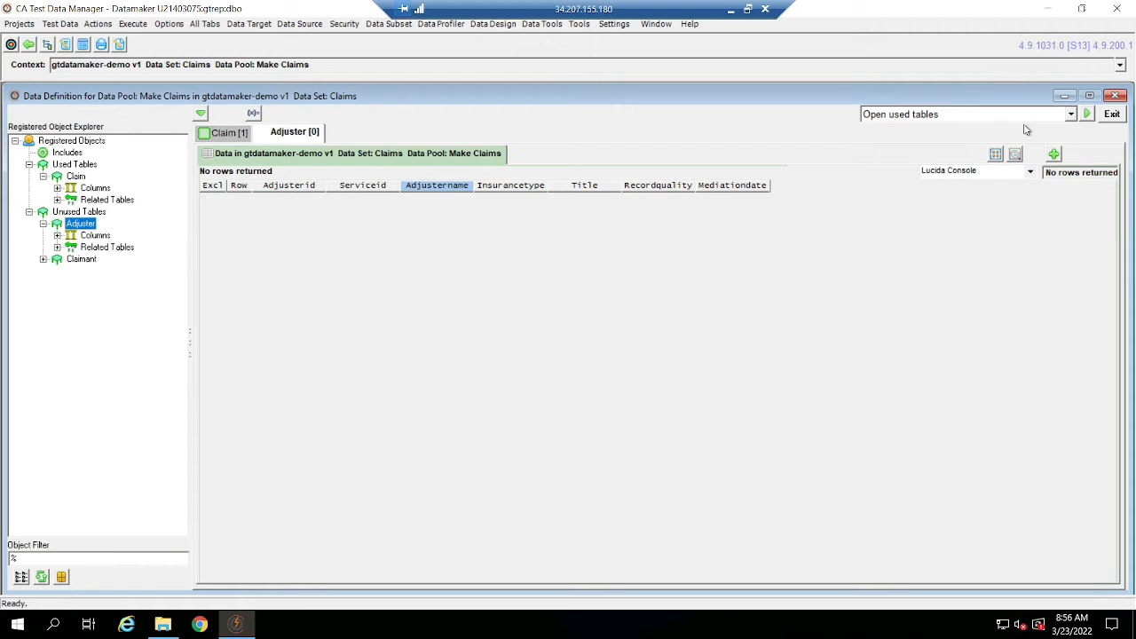
{"action": "left_click", "coordinate": [1054, 155]}
{"action": "left_click", "coordinate": [675, 207]}
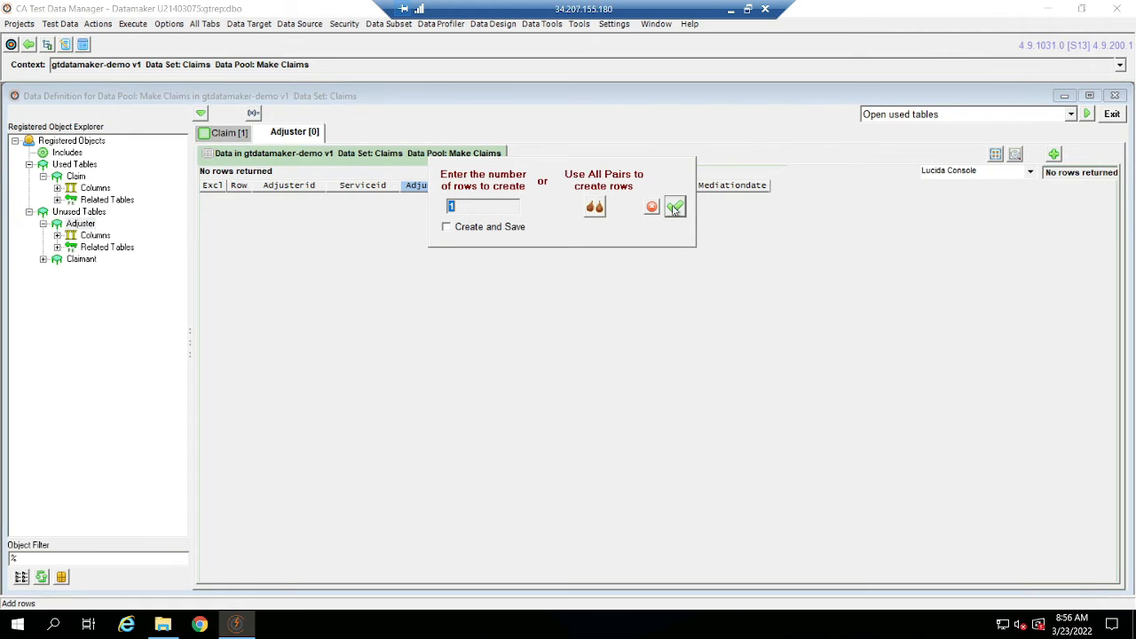
{"action": "left_click", "coordinate": [510, 231]}
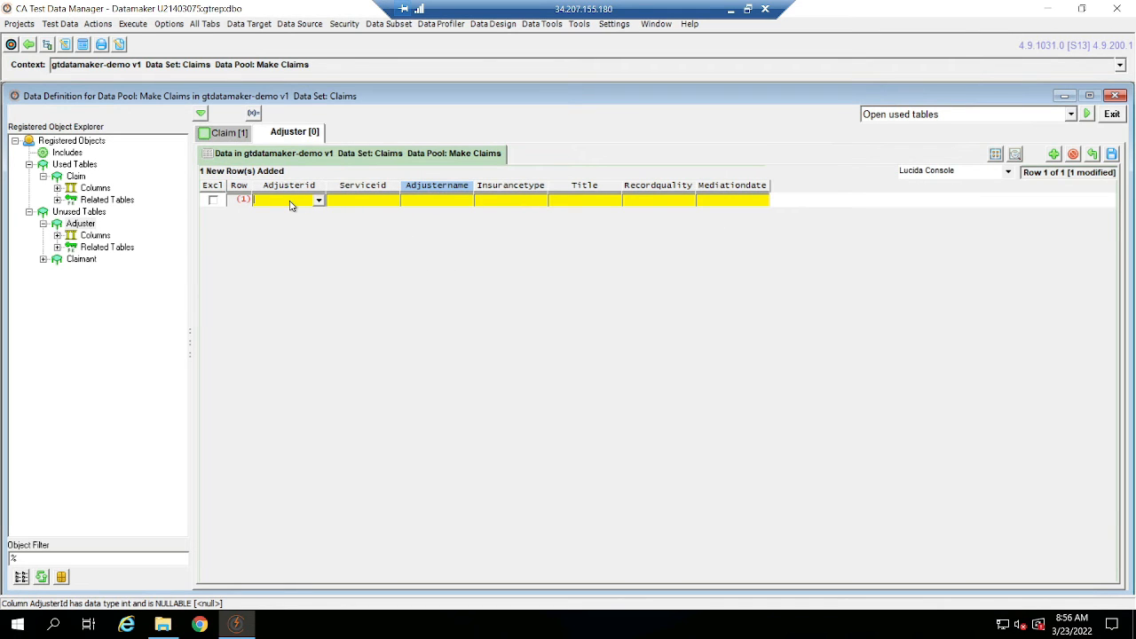
{"action": "left_click", "coordinate": [379, 202]}
{"action": "left_click", "coordinate": [1112, 154]}
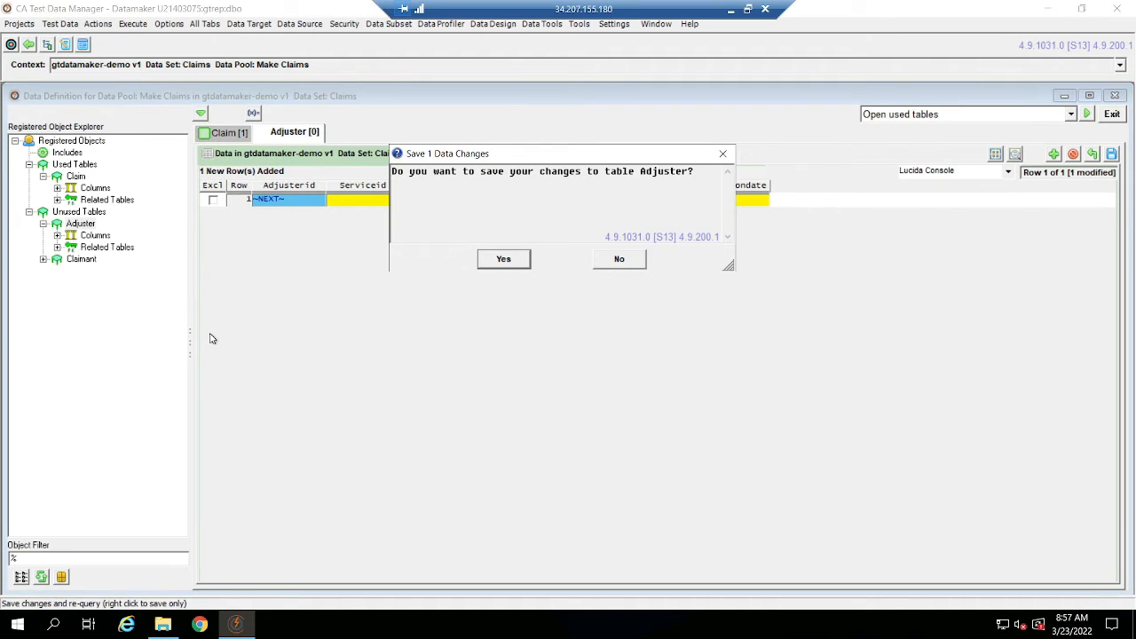
{"action": "left_click", "coordinate": [511, 258]}
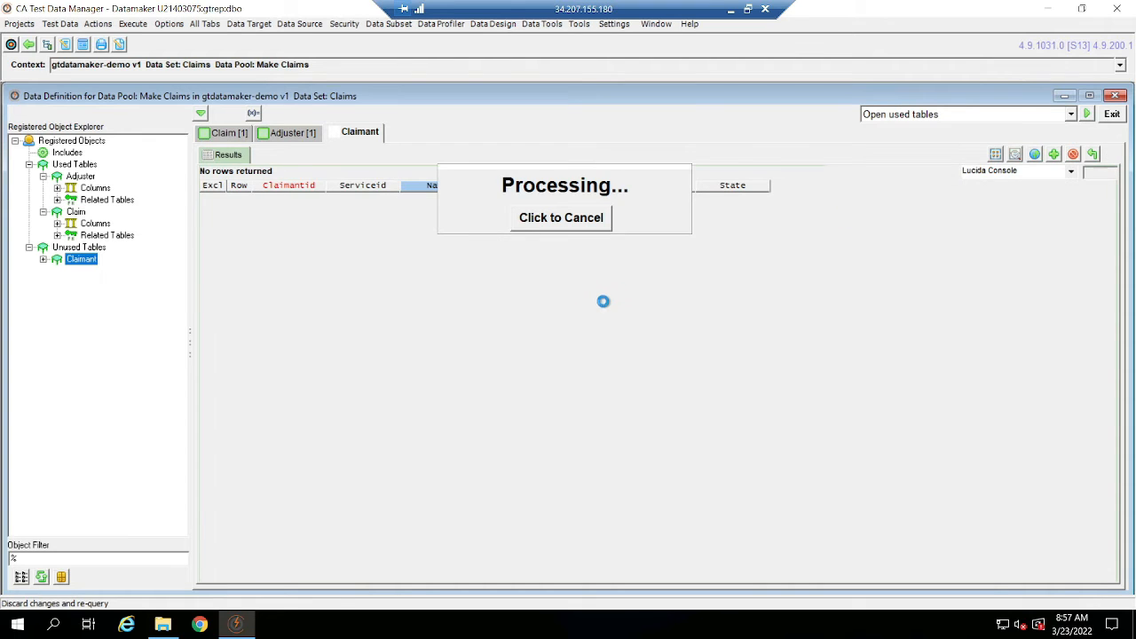
Add one row to the Claimant table with Claimantid set to ~NEXT~, and save the table changes.
{"action": "left_click", "coordinate": [1059, 154]}
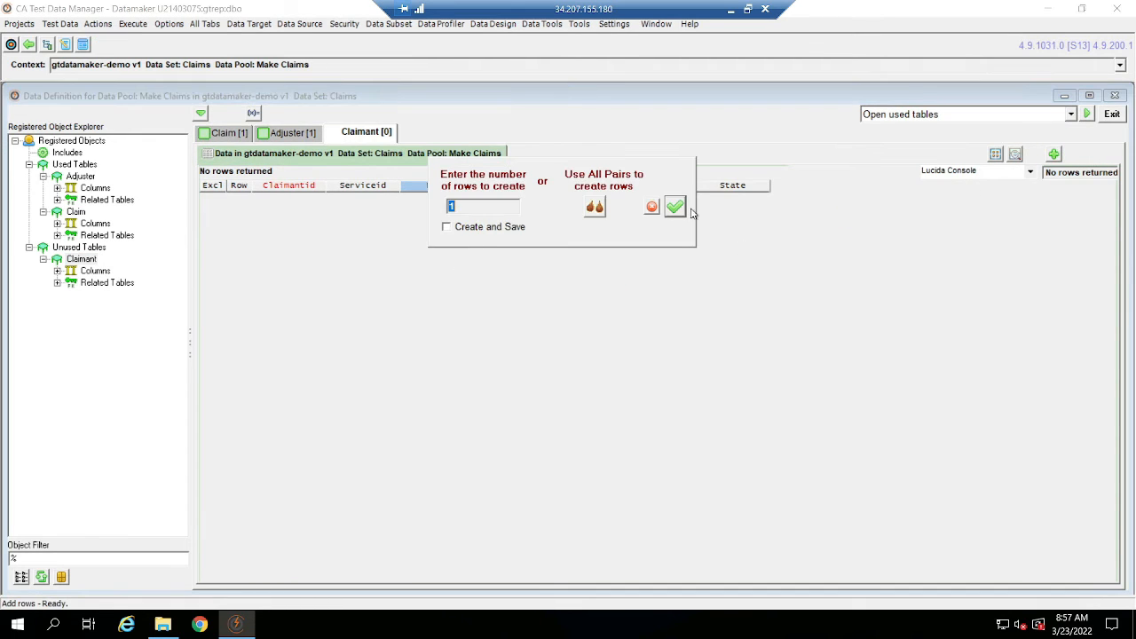
{"action": "left_click", "coordinate": [684, 213]}
{"action": "left_click", "coordinate": [502, 236]}
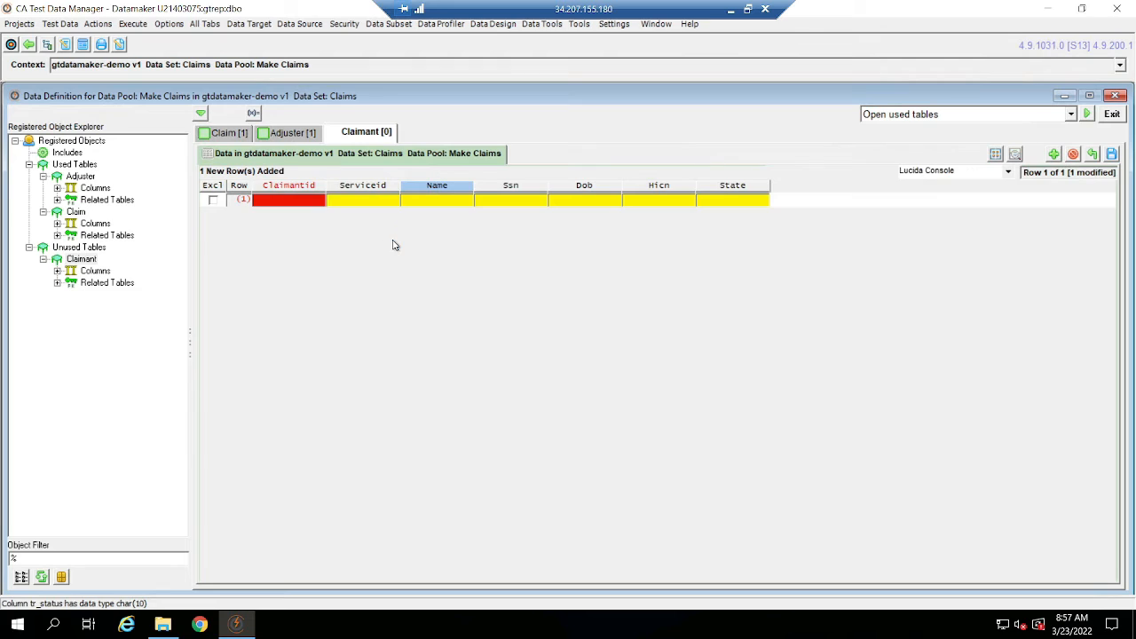
{"action": "left_click", "coordinate": [286, 200]}
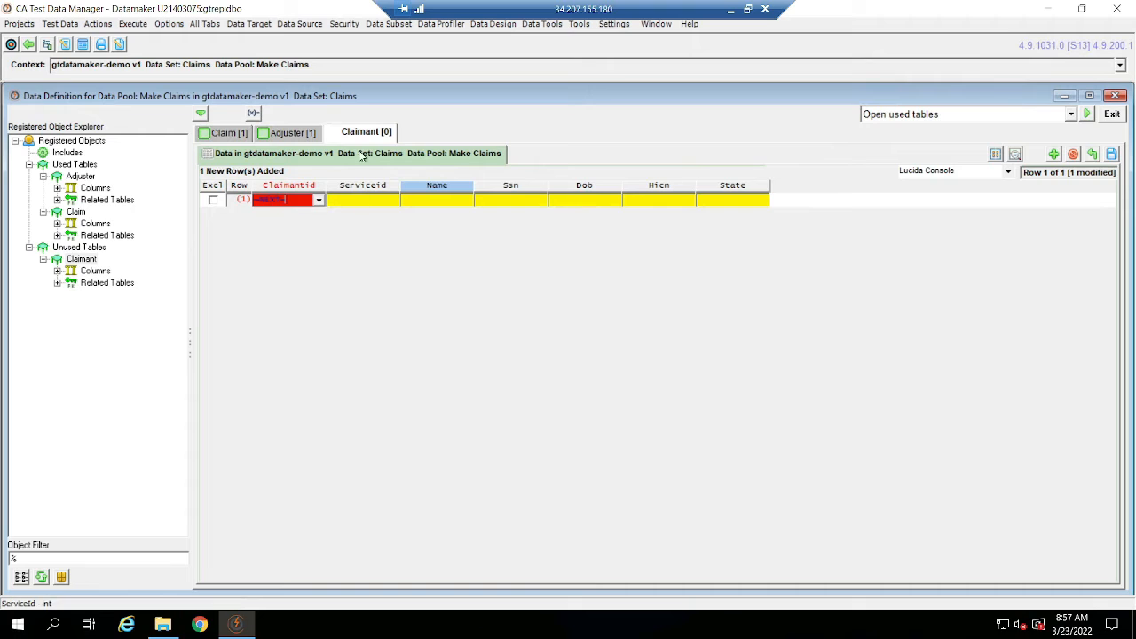
{"action": "left_click", "coordinate": [356, 202]}
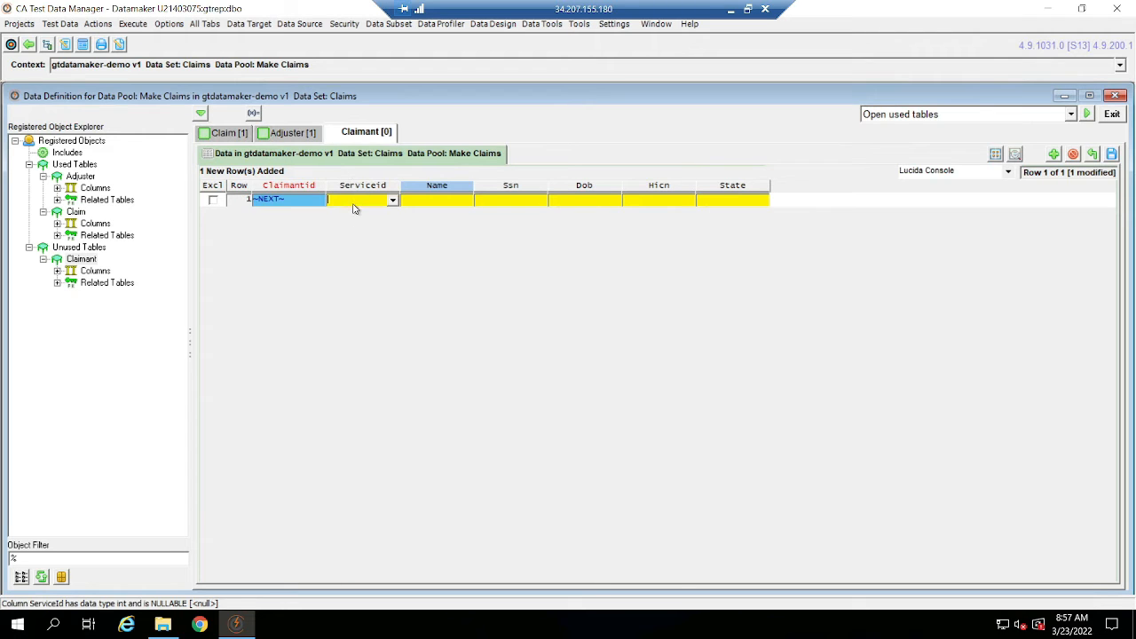
{"action": "left_click", "coordinate": [1113, 155]}
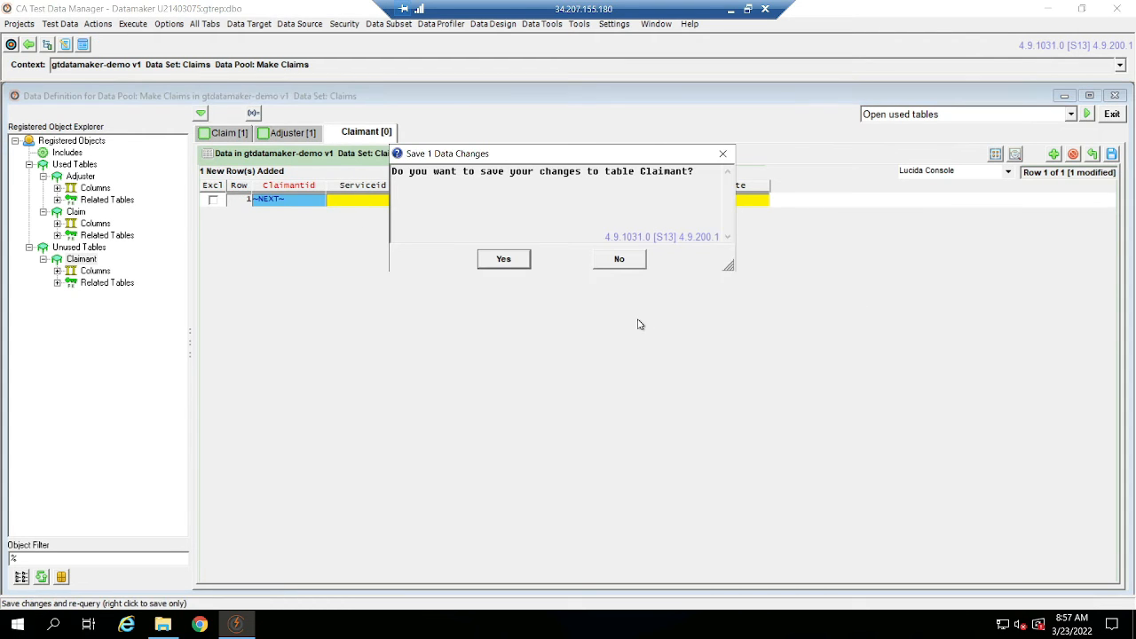
{"action": "left_click", "coordinate": [503, 260]}
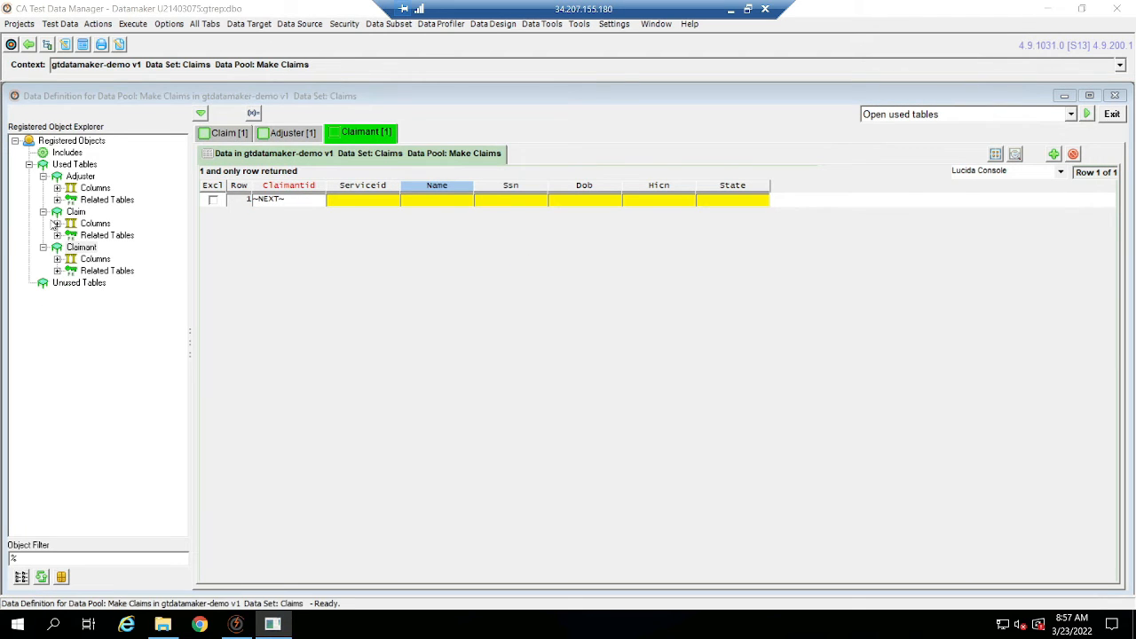
Collapse the used tables in the object explorer and return to the Claim table's data.
{"action": "left_click", "coordinate": [42, 175]}
{"action": "left_click", "coordinate": [43, 188]}
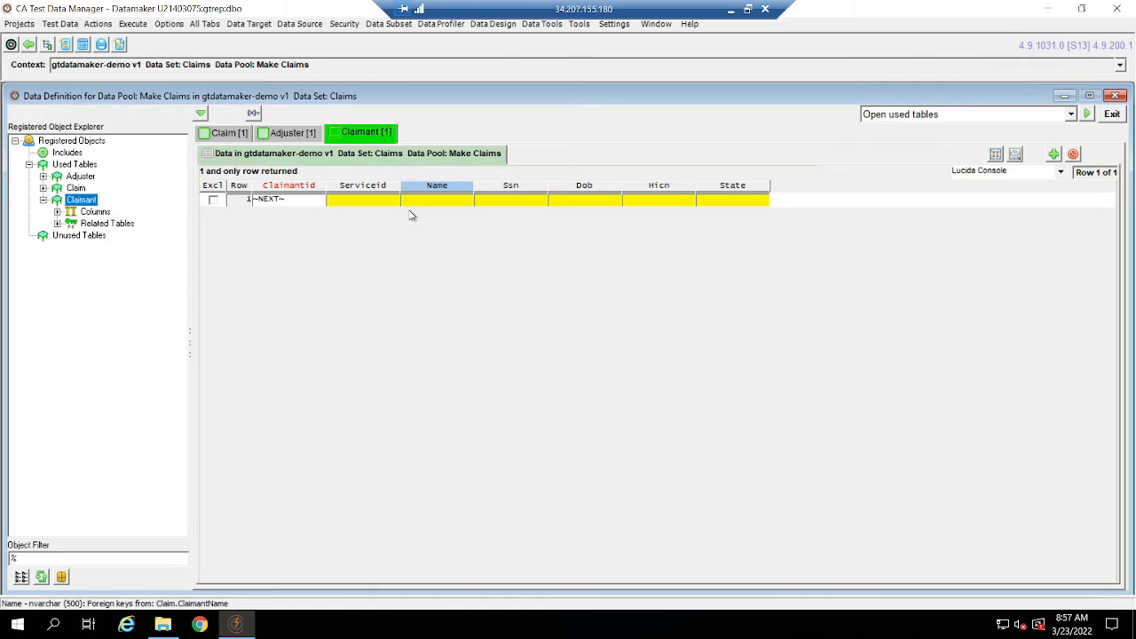
{"action": "left_click", "coordinate": [44, 200]}
{"action": "left_click", "coordinate": [238, 137]}
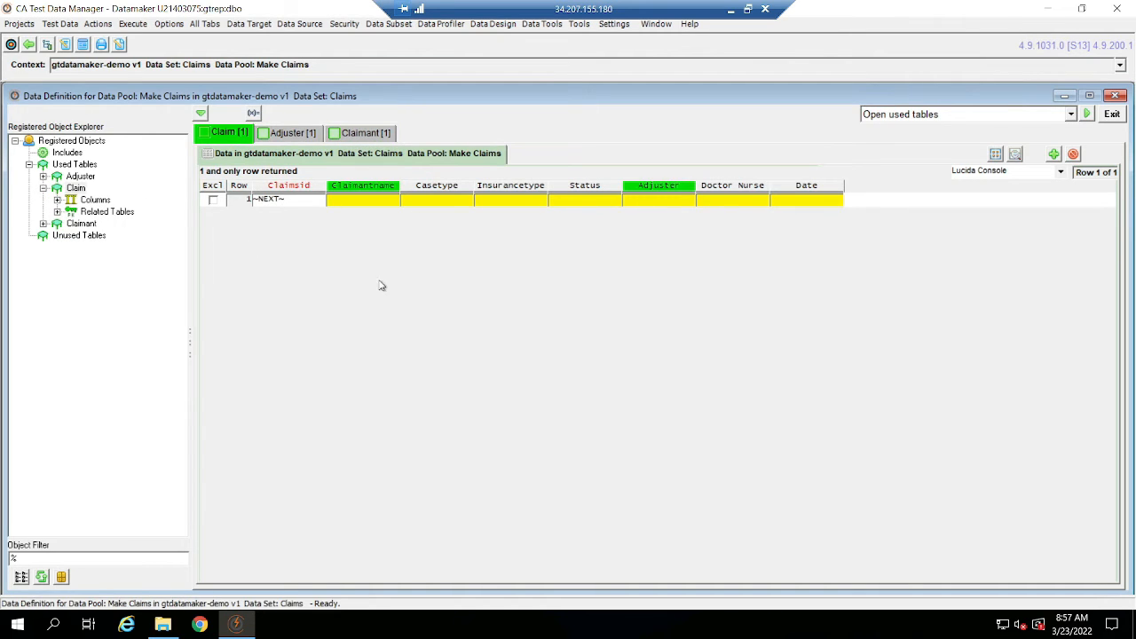
Examine the Adjuster and Claimant columns available in the expression editor for Claim's Claimantname, and close it without saving.
{"action": "left_click", "coordinate": [372, 204]}
{"action": "left_click", "coordinate": [404, 354]}
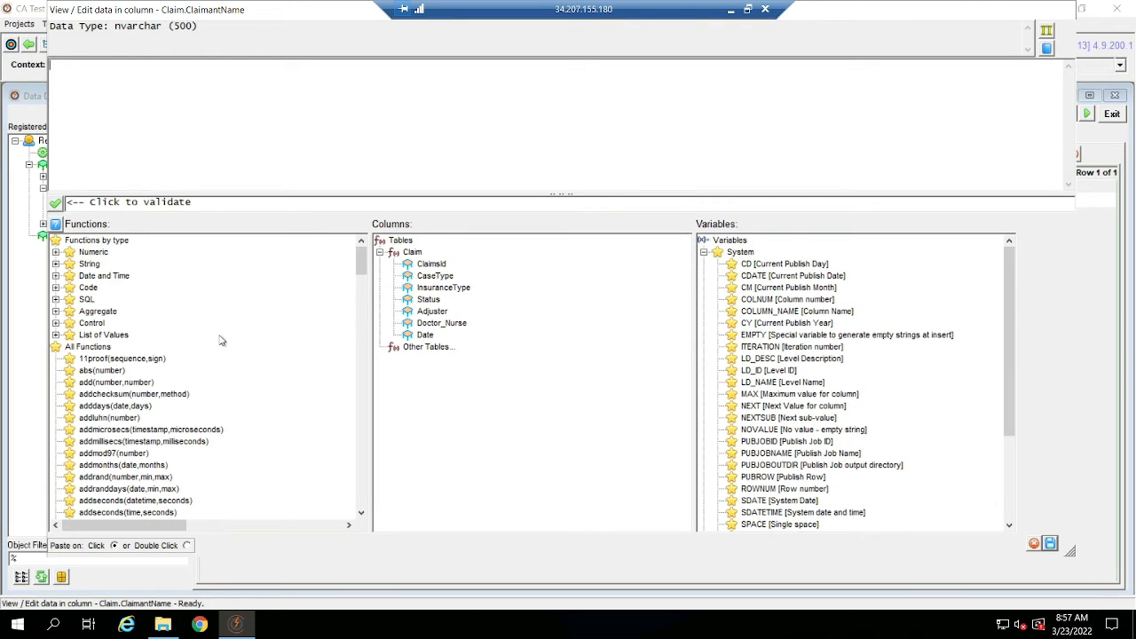
{"action": "double_click", "coordinate": [440, 351]}
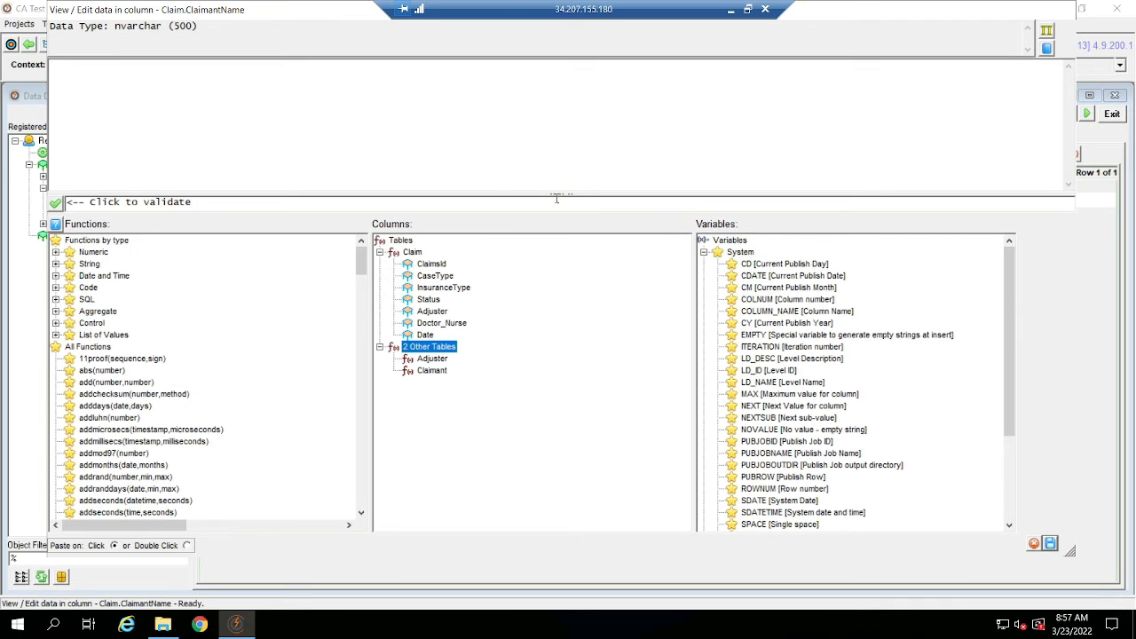
{"action": "double_click", "coordinate": [431, 360]}
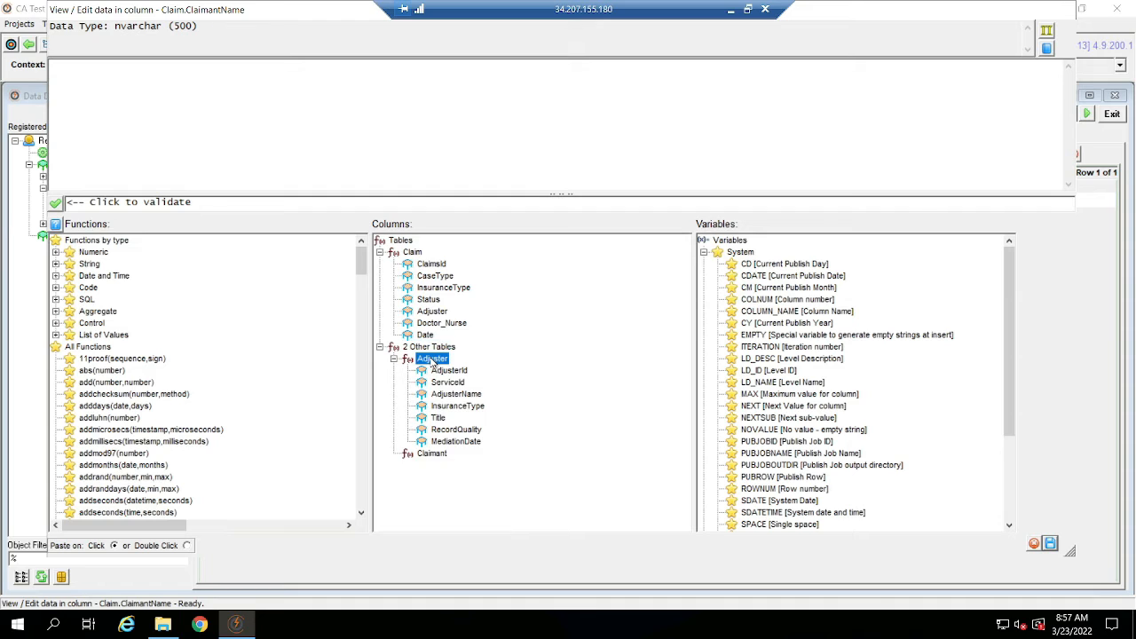
{"action": "double_click", "coordinate": [432, 453]}
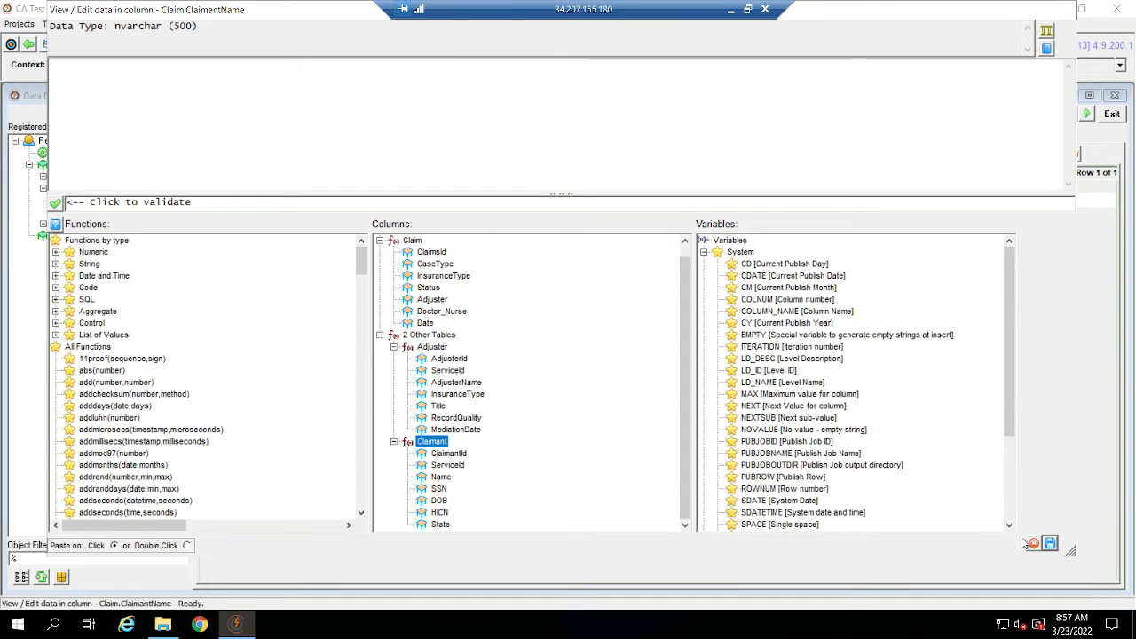
{"action": "left_click", "coordinate": [1034, 544]}
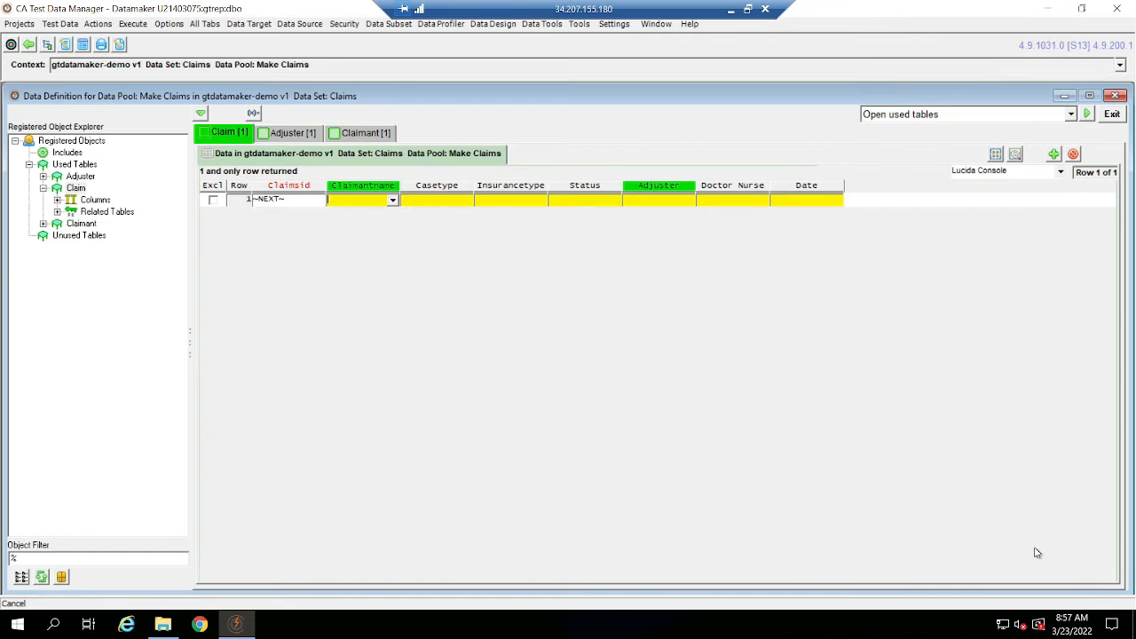
Shrink the Datamaker window and open Claim.txt from the desktop's make_data folder in Notepad2, placing it beside the Claim data.
{"action": "left_click_drag", "start_coordinate": [893, 10], "coordinate": [892, 78]}
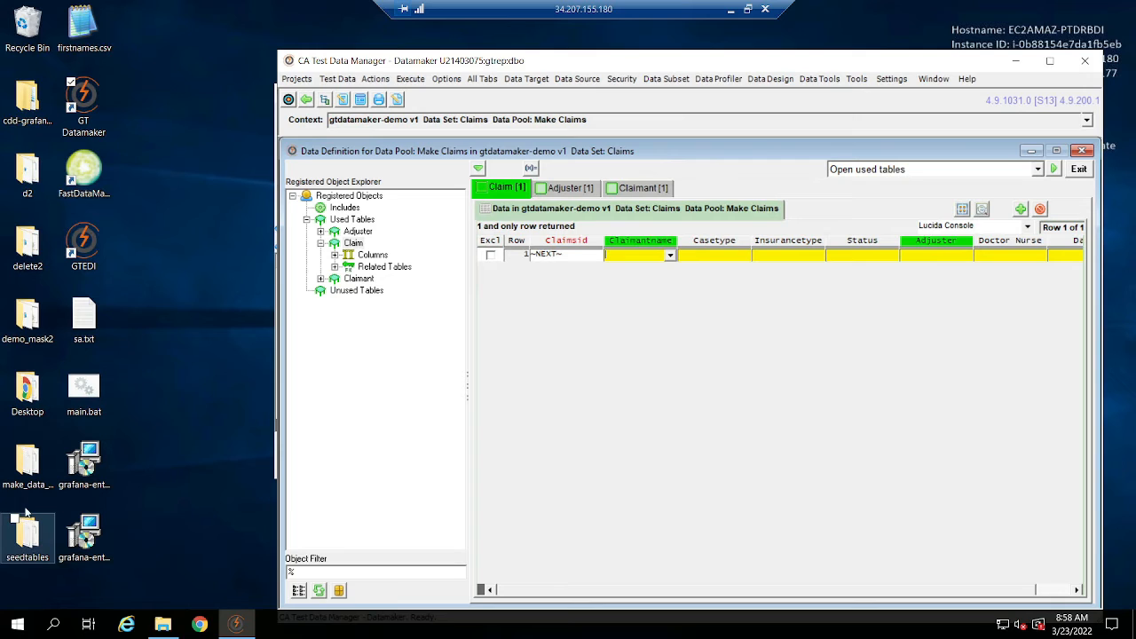
{"action": "double_click", "coordinate": [28, 471]}
{"action": "double_click", "coordinate": [411, 206]}
{"action": "left_click", "coordinate": [987, 336]}
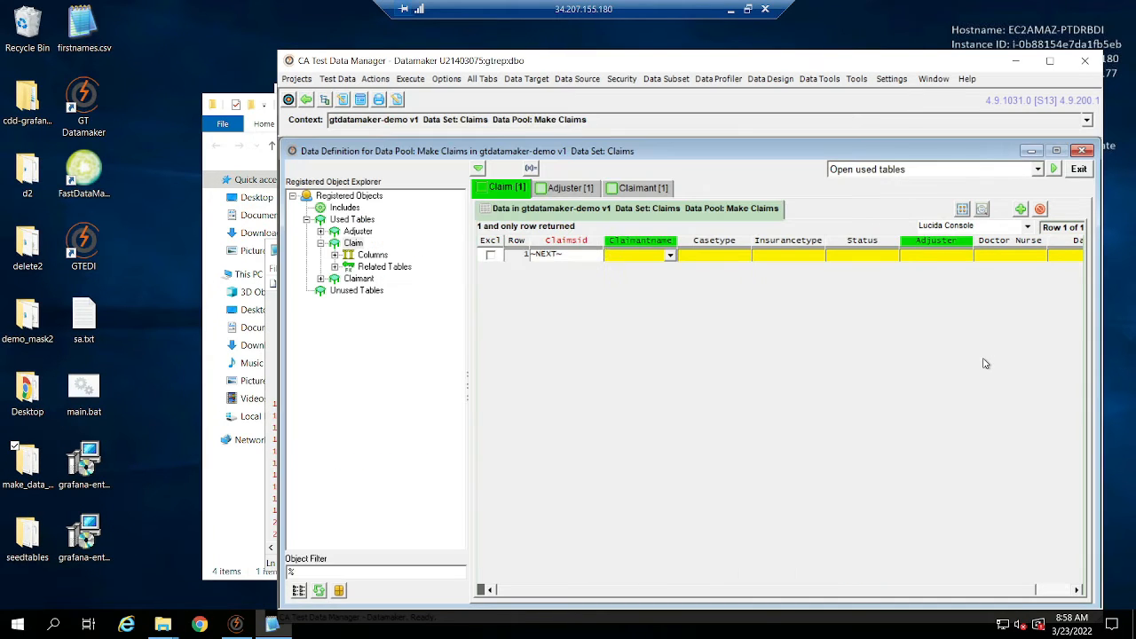
{"action": "left_click", "coordinate": [270, 322]}
{"action": "left_click_drag", "start_coordinate": [428, 254], "coordinate": [227, 325]}
Examine the table and column parts of the ^Claimant.Name(1)^ expression listed under Claimant Name in Claim.txt.
{"action": "left_click", "coordinate": [193, 391]}
{"action": "left_click_drag", "start_coordinate": [194, 390], "coordinate": [41, 389]}
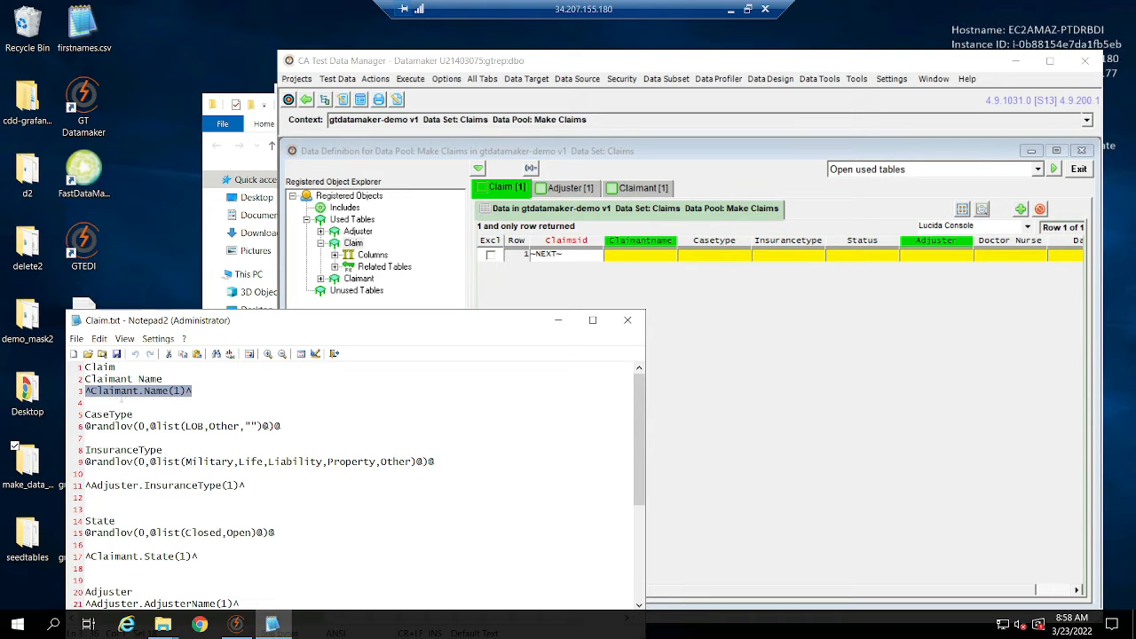
{"action": "double_click", "coordinate": [115, 391]}
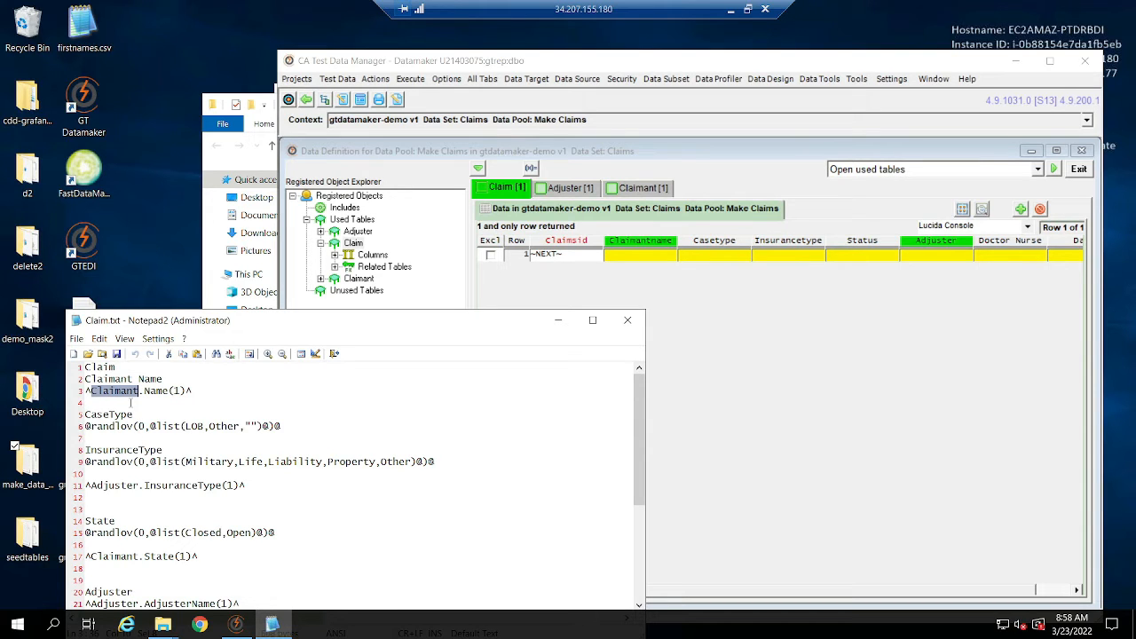
{"action": "double_click", "coordinate": [129, 392]}
{"action": "double_click", "coordinate": [151, 389]}
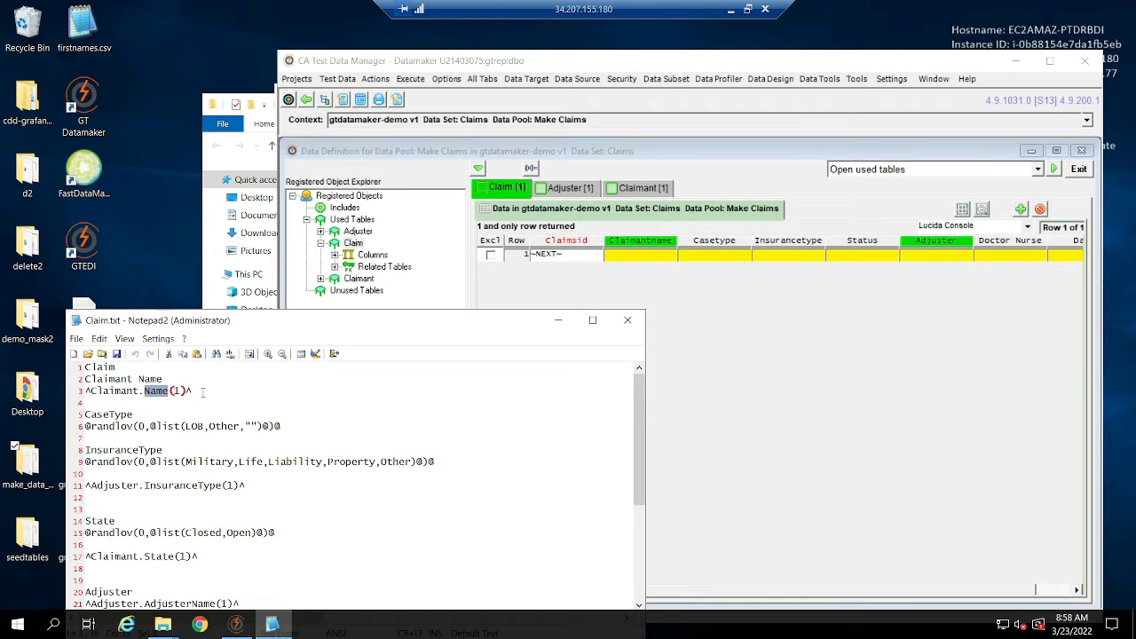
Set Claim's Claimantname to ^Claimant.Name(1)^, replacing the pasted text with the Claimant table's Name column inserted in the expression editor, and save it.
{"action": "left_click", "coordinate": [628, 256]}
{"action": "key", "text": "ctrl+v"}
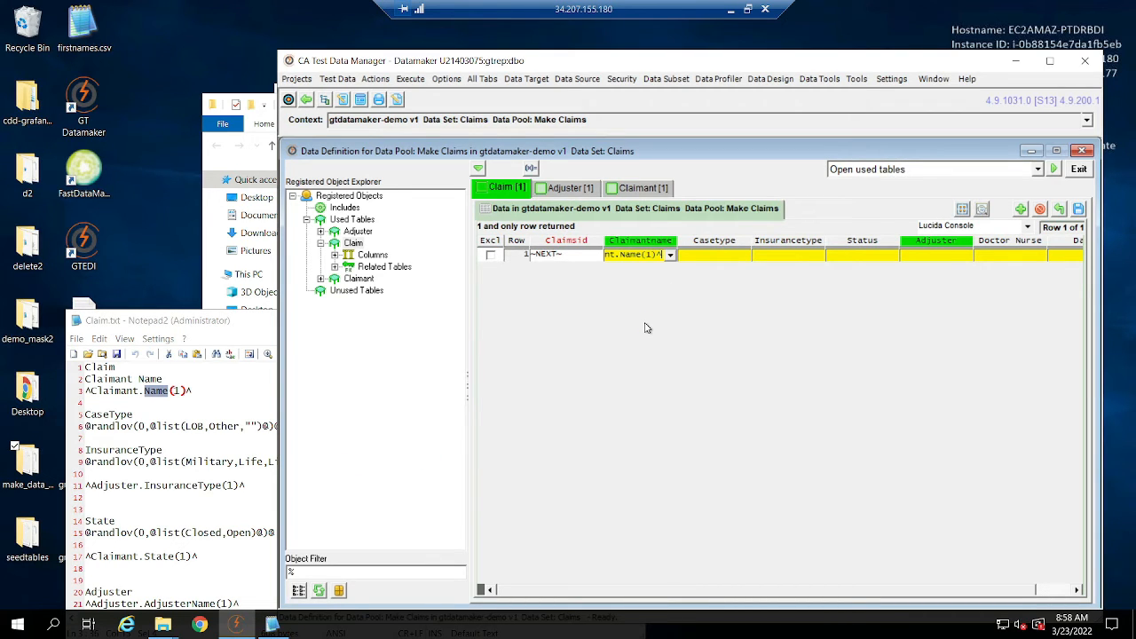
{"action": "double_click", "coordinate": [637, 256]}
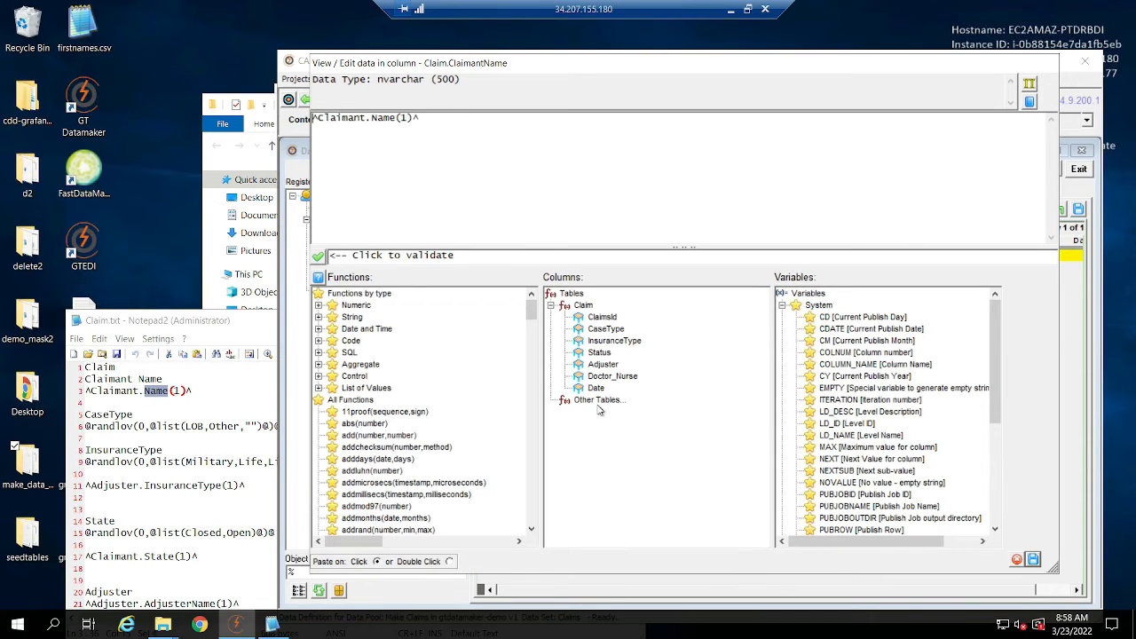
{"action": "left_click", "coordinate": [599, 401]}
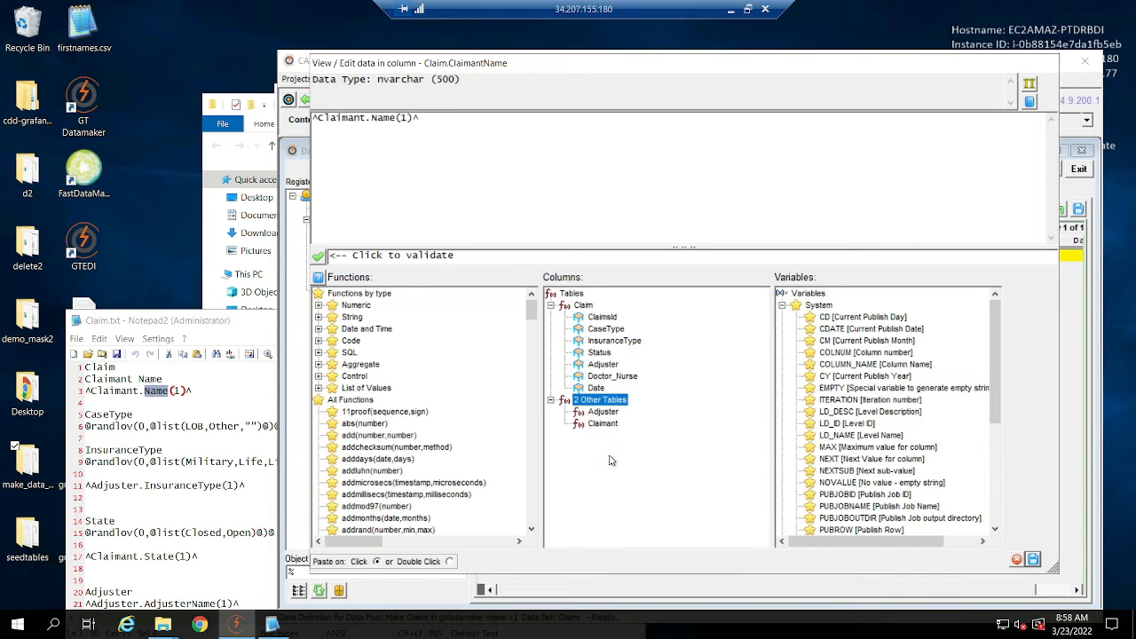
{"action": "left_click", "coordinate": [609, 425]}
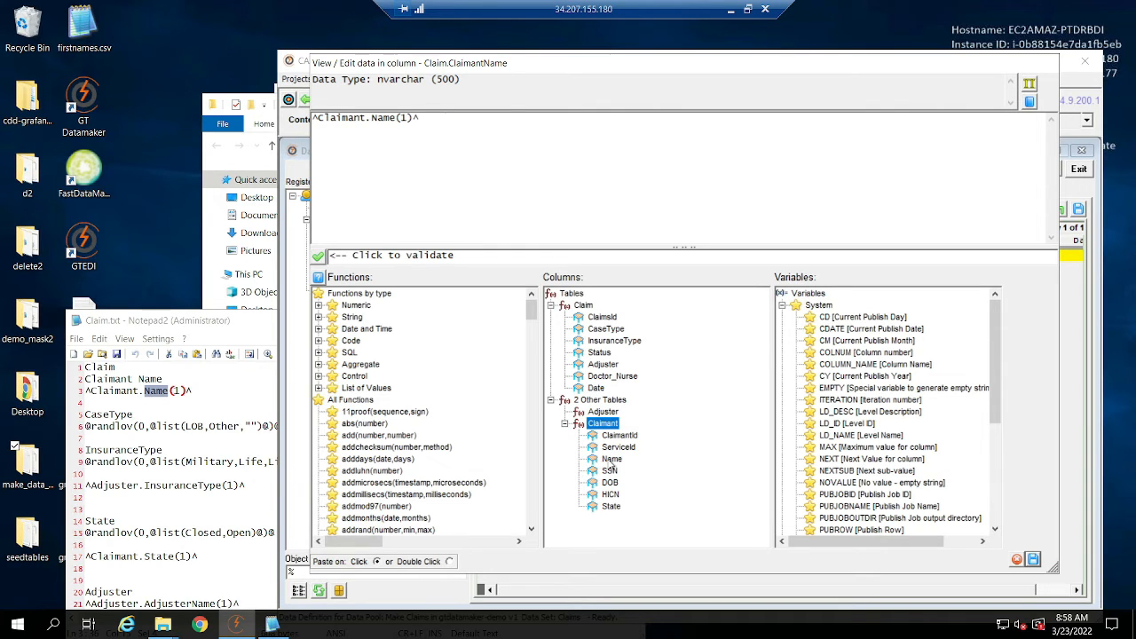
{"action": "left_click", "coordinate": [612, 460]}
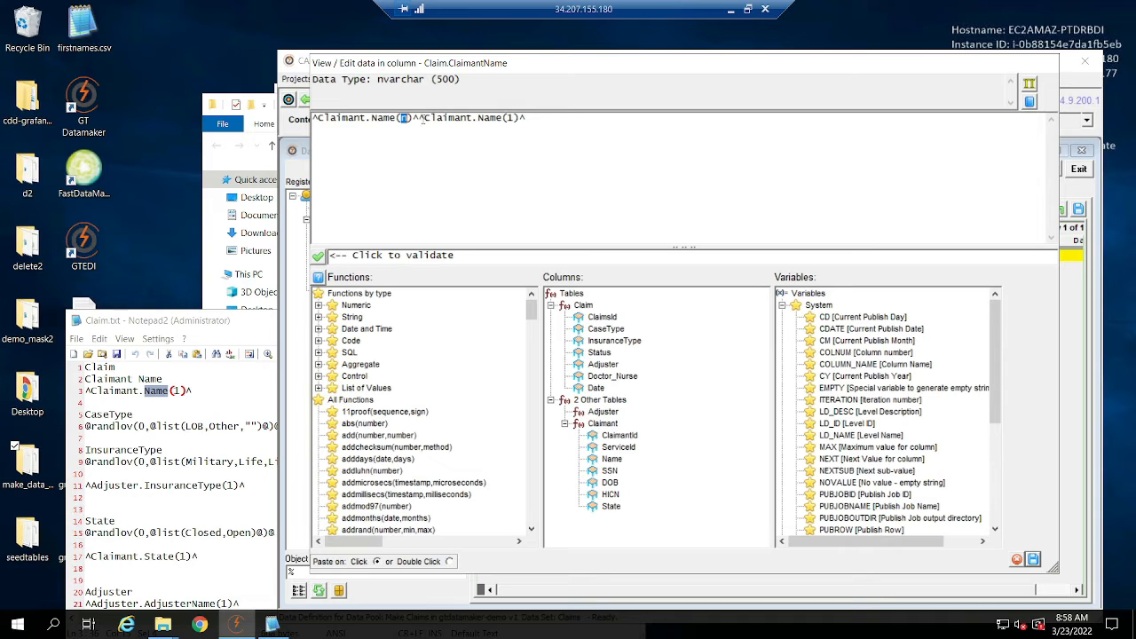
{"action": "left_click_drag", "start_coordinate": [417, 117], "coordinate": [126, 139]}
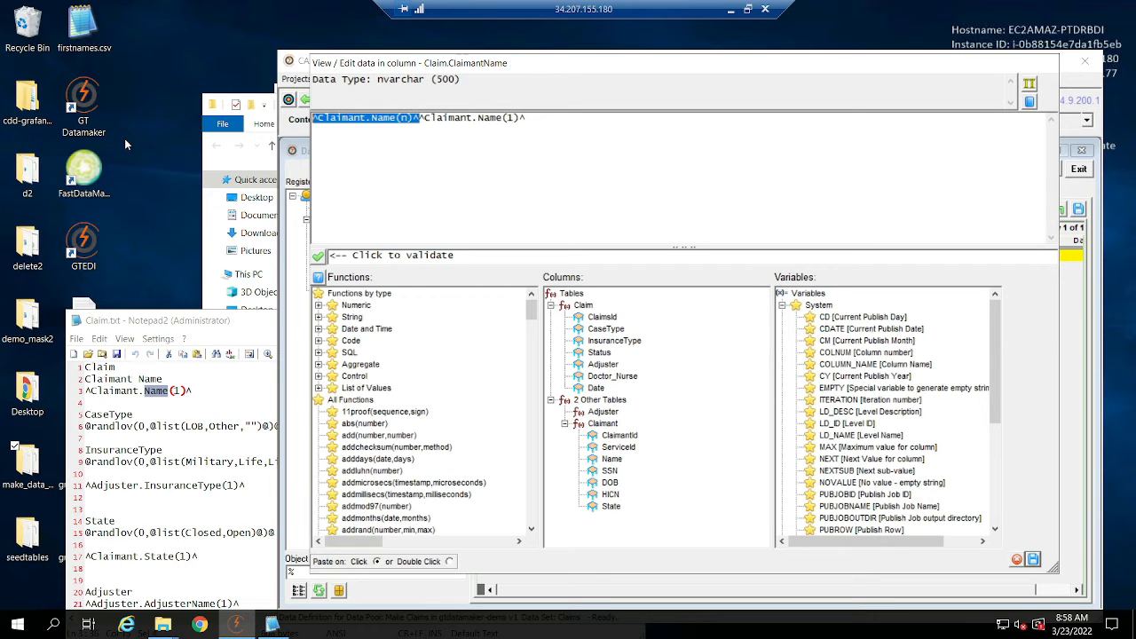
{"action": "key", "text": "Delete"}
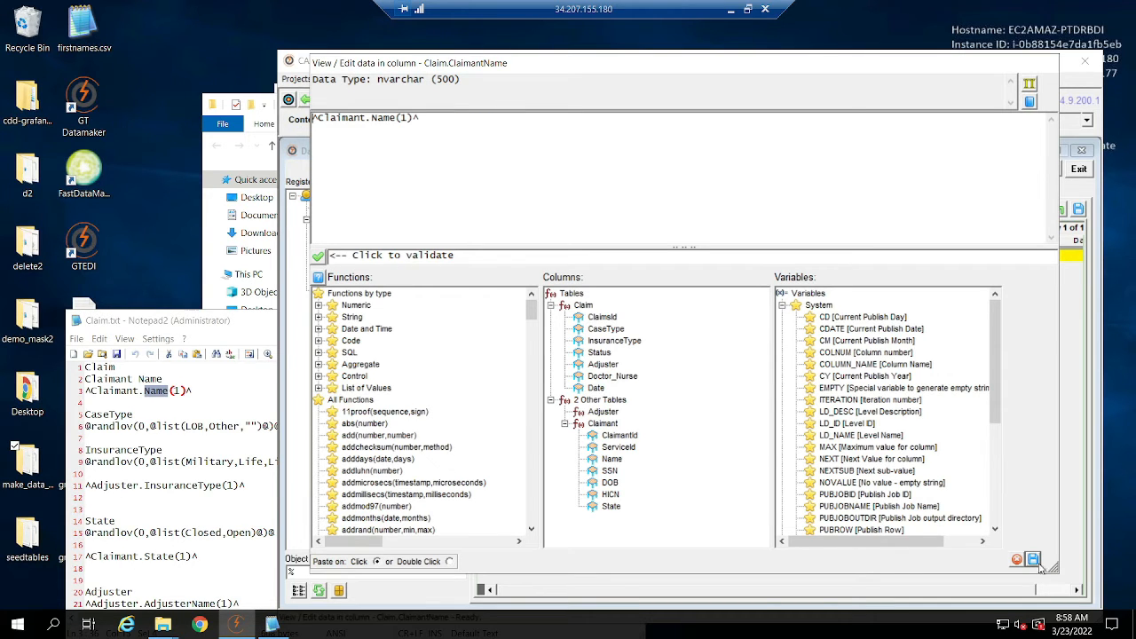
{"action": "left_click", "coordinate": [1034, 559]}
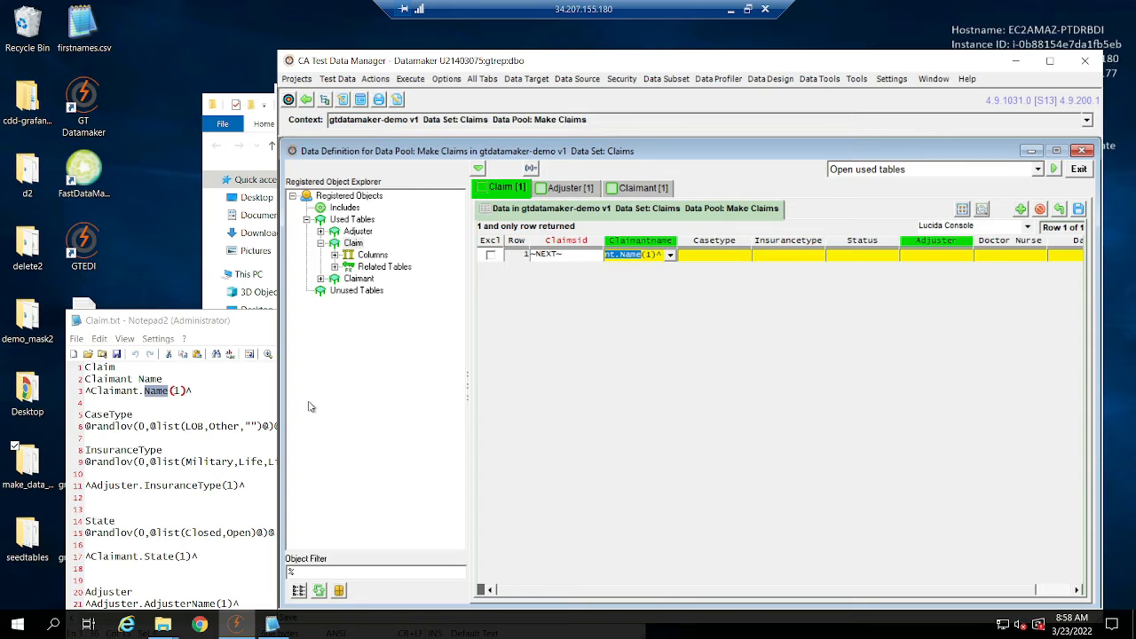
{"action": "left_click", "coordinate": [200, 427]}
{"action": "left_click_drag", "start_coordinate": [297, 425], "coordinate": [90, 427]}
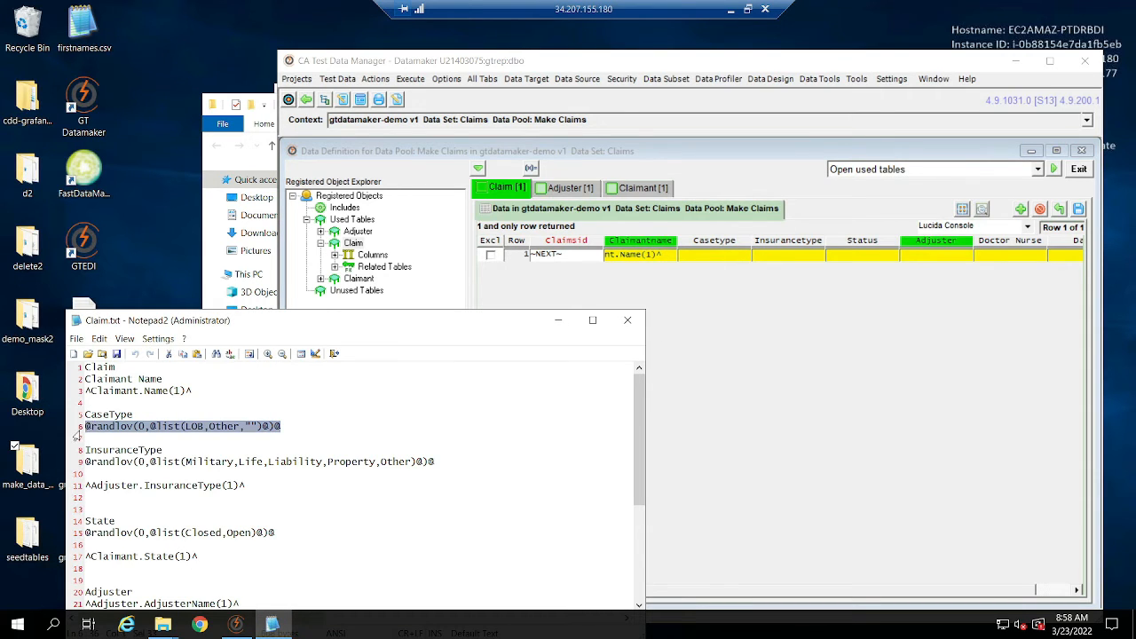
{"action": "key", "text": "ctrl+c"}
{"action": "left_click", "coordinate": [715, 254]}
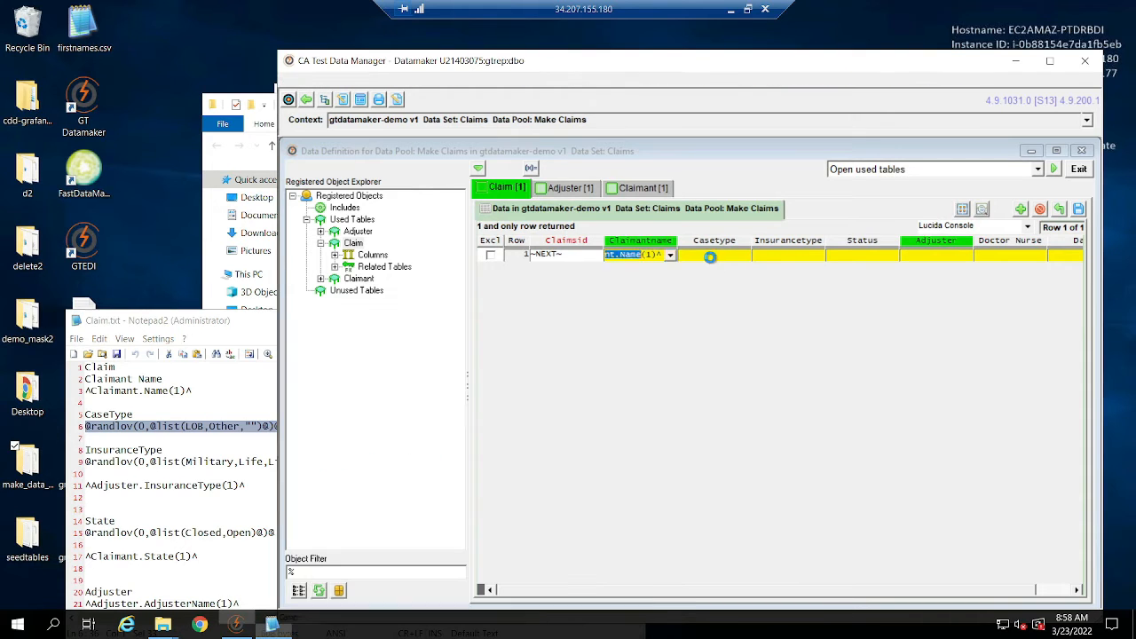
{"action": "key", "text": "ctrl+v"}
Copy ^Adjuster.InsuranceType(1)^ from Claim.txt into Claim's Insurancetype column.
{"action": "left_click", "coordinate": [223, 502]}
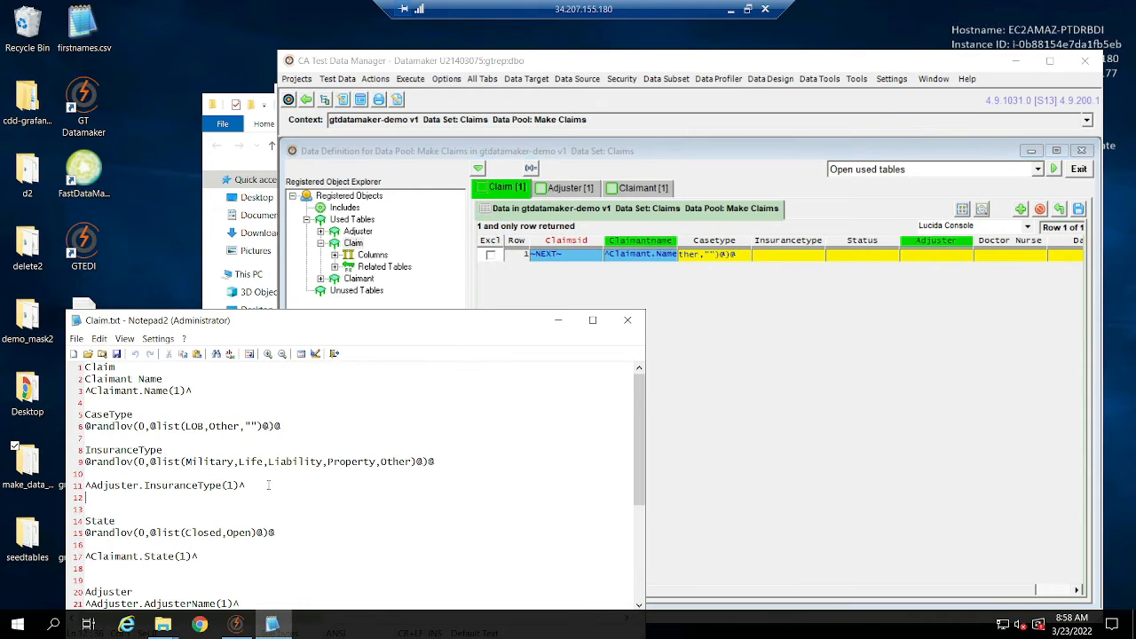
{"action": "left_click_drag", "start_coordinate": [260, 484], "coordinate": [33, 486]}
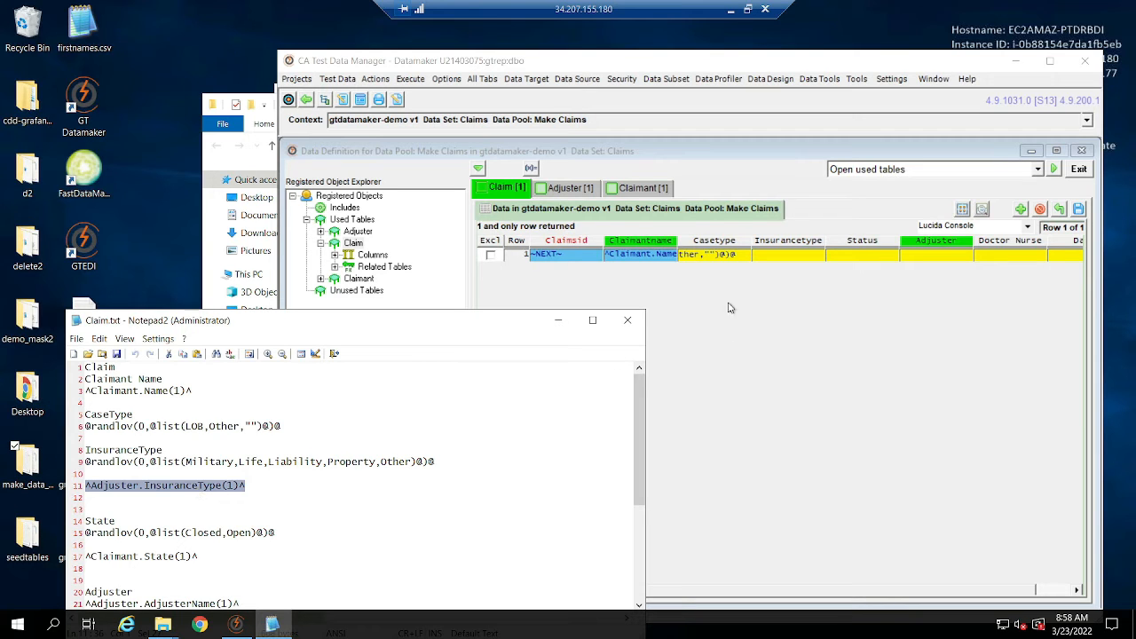
{"action": "left_click", "coordinate": [779, 256]}
{"action": "key", "text": "ctrl+v"}
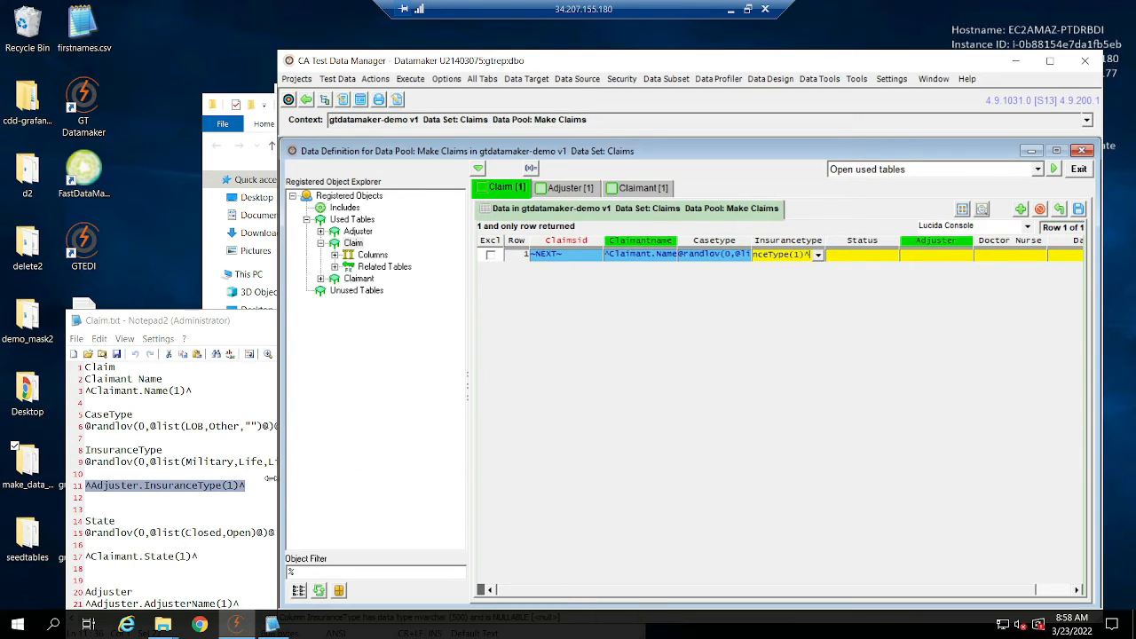
Copy ^Claimant.State(1)^ from the State section of Claim.txt into Claim's Status column.
{"action": "left_click", "coordinate": [220, 486]}
{"action": "left_click_drag", "start_coordinate": [199, 557], "coordinate": [62, 560]}
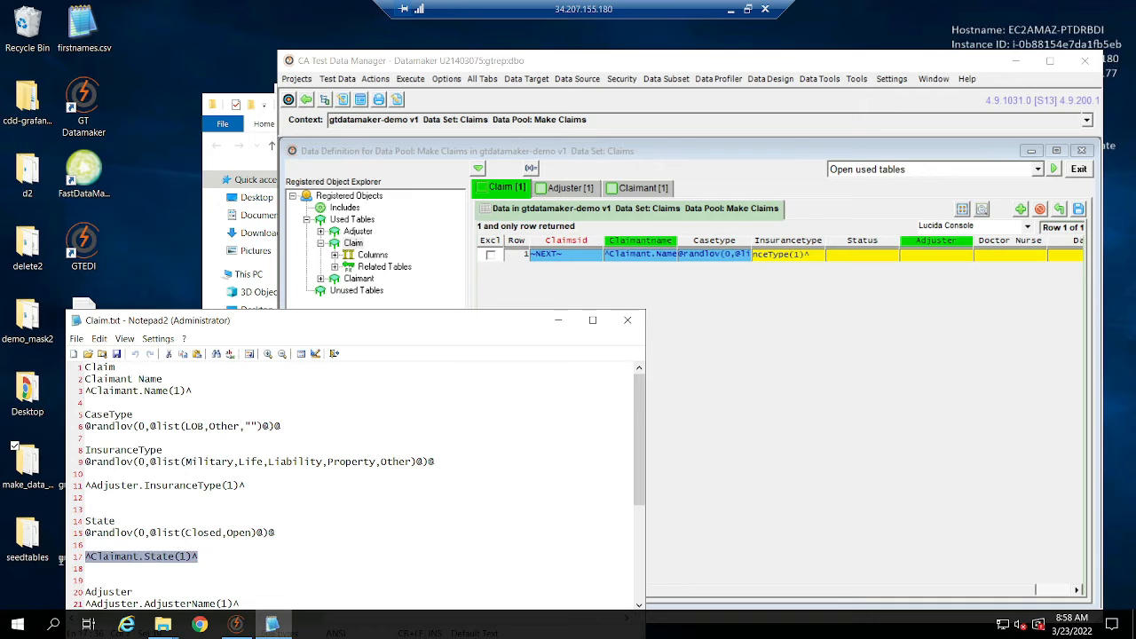
{"action": "key", "text": "ctrl+c"}
{"action": "left_click", "coordinate": [874, 257]}
{"action": "key", "text": "ctrl+v"}
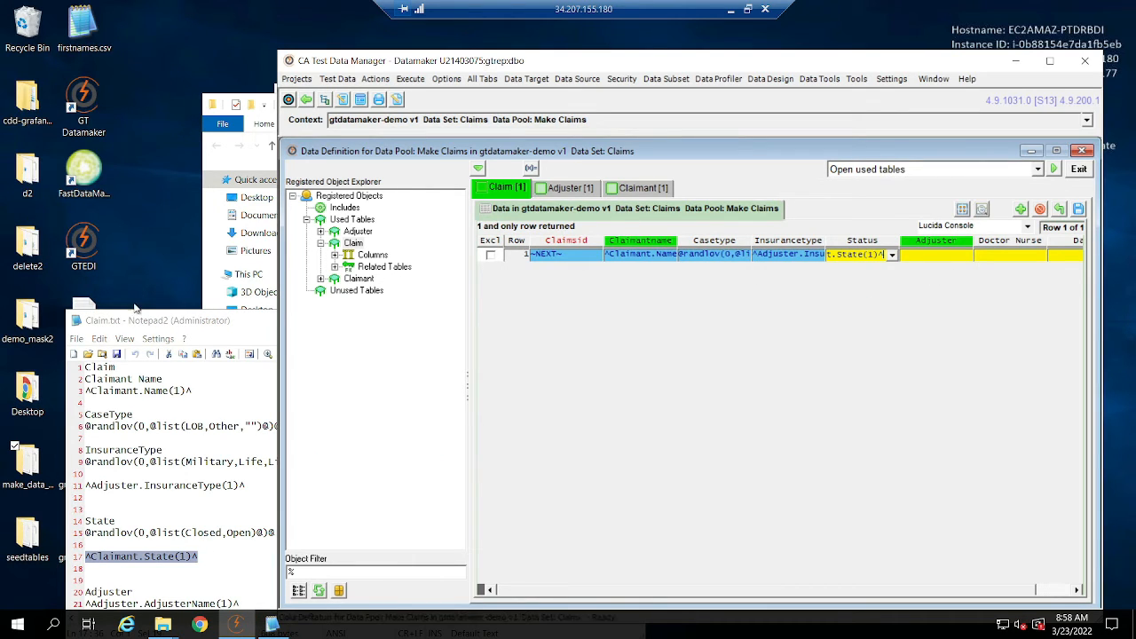
{"action": "left_click_drag", "start_coordinate": [162, 327], "coordinate": [140, 216]}
{"action": "scroll", "coordinate": [248, 388], "scroll_direction": "down", "scroll_amount": 3}
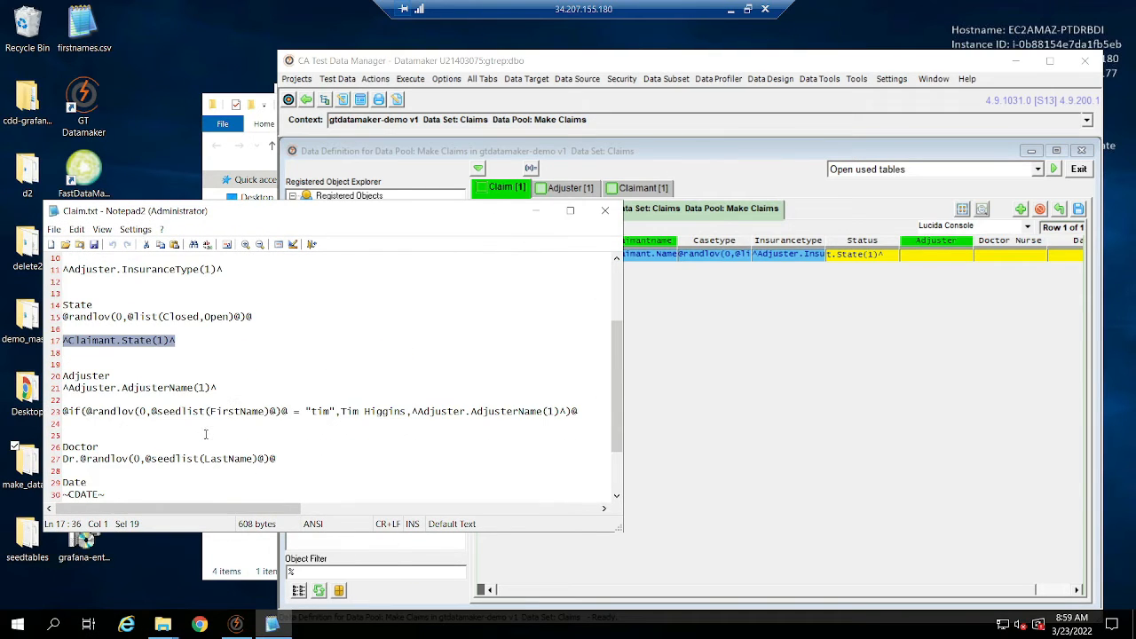
{"action": "left_click", "coordinate": [249, 388]}
{"action": "key", "text": "shift+Home"}
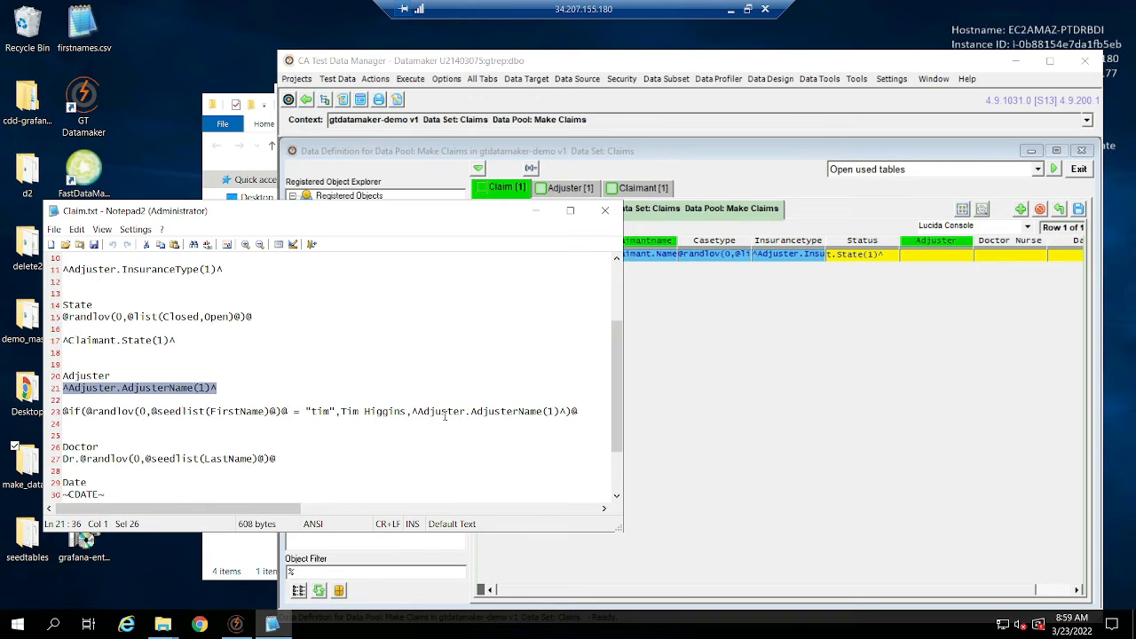
{"action": "double_click", "coordinate": [77, 411]}
{"action": "left_click_drag", "start_coordinate": [282, 411], "coordinate": [199, 411]}
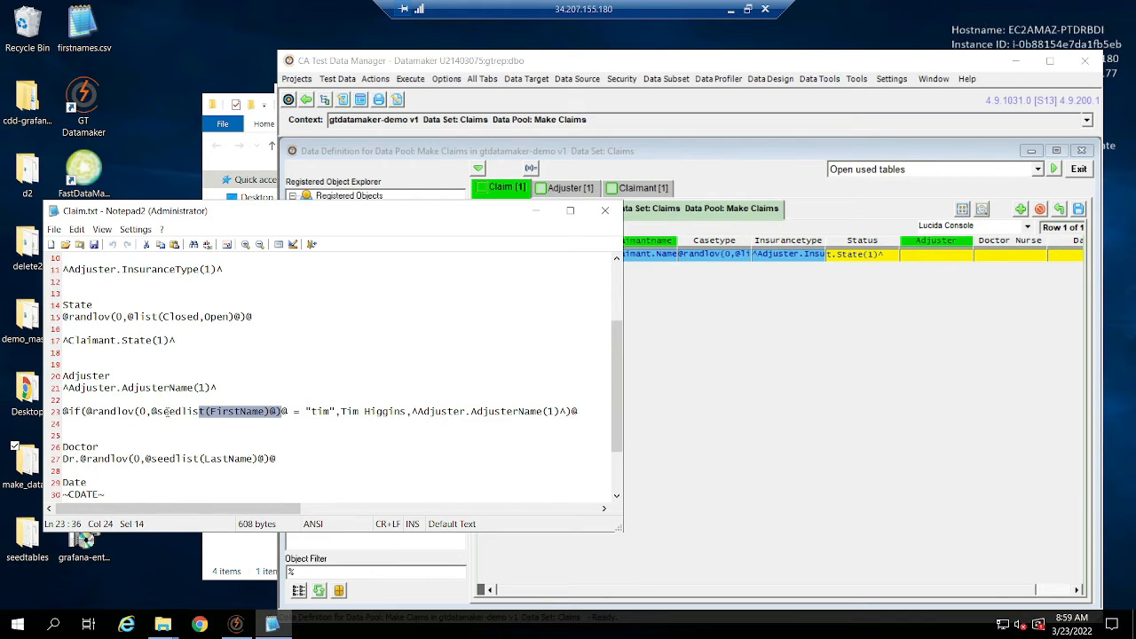
{"action": "double_click", "coordinate": [316, 411]}
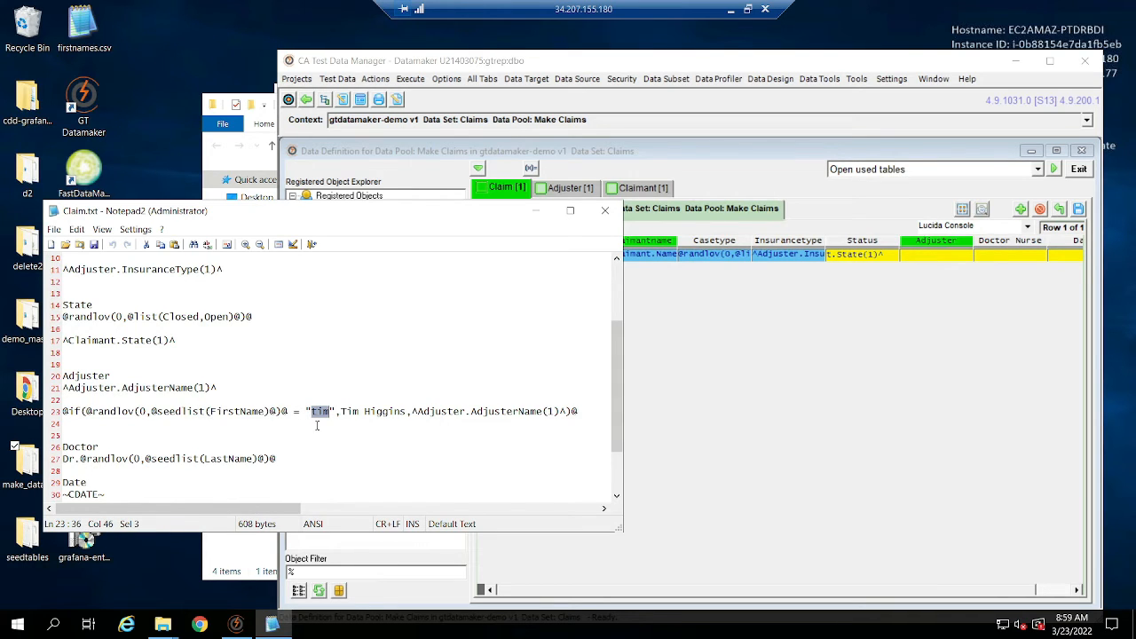
{"action": "type", "text": "tim"}
{"action": "left_click_drag", "start_coordinate": [412, 411], "coordinate": [35, 420]}
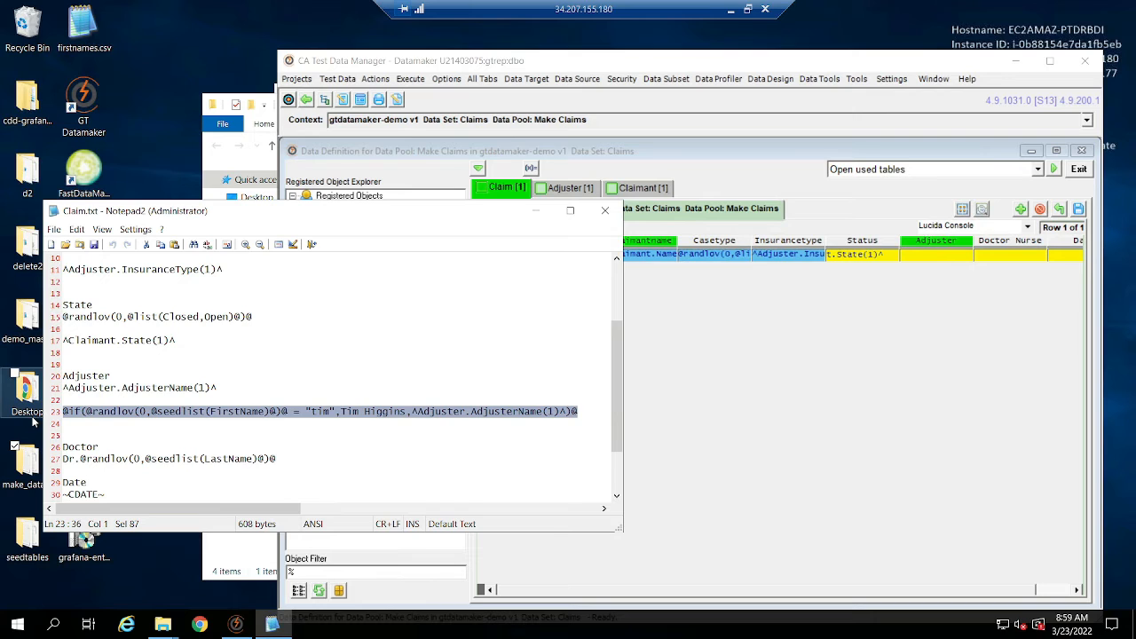
{"action": "double_click", "coordinate": [921, 259]}
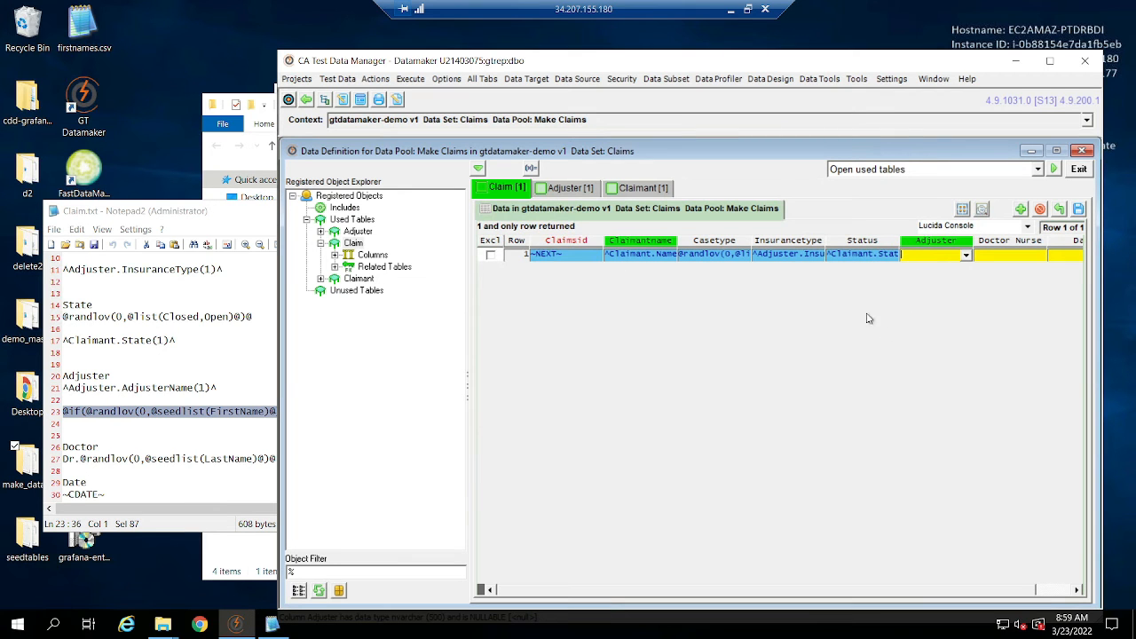
{"action": "key", "text": "ctrl+v"}
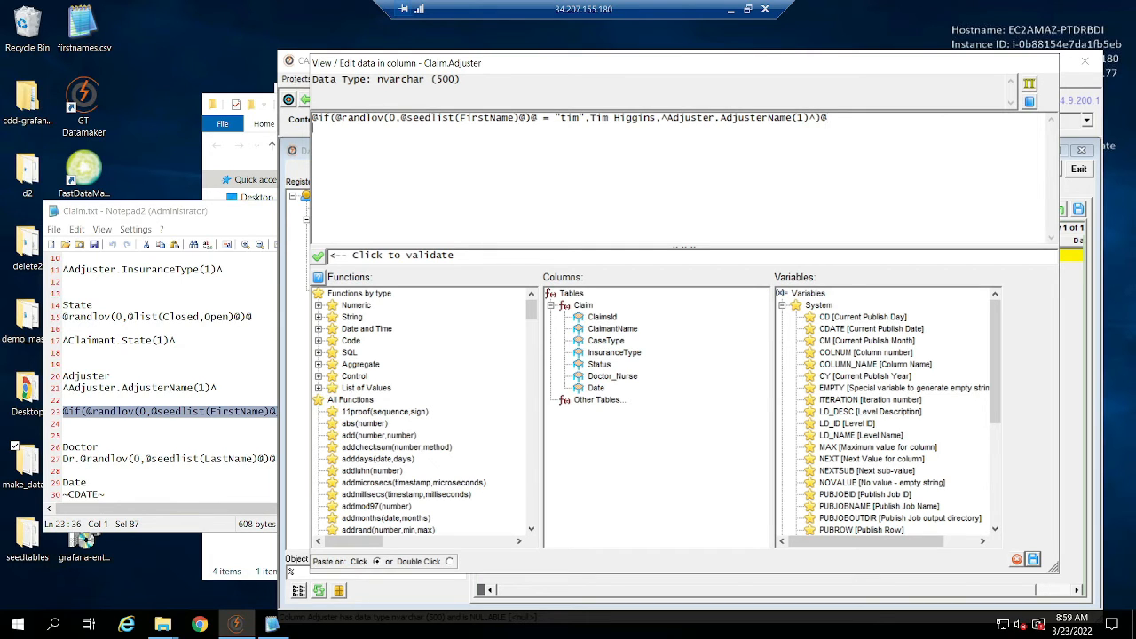
Browse the seed lists available through the List of Values functions, and cancel the seed list selection.
{"action": "scroll", "coordinate": [377, 377], "scroll_direction": "down", "scroll_amount": 1}
{"action": "scroll", "coordinate": [377, 398], "scroll_direction": "up", "scroll_amount": 1}
{"action": "left_click", "coordinate": [382, 388]}
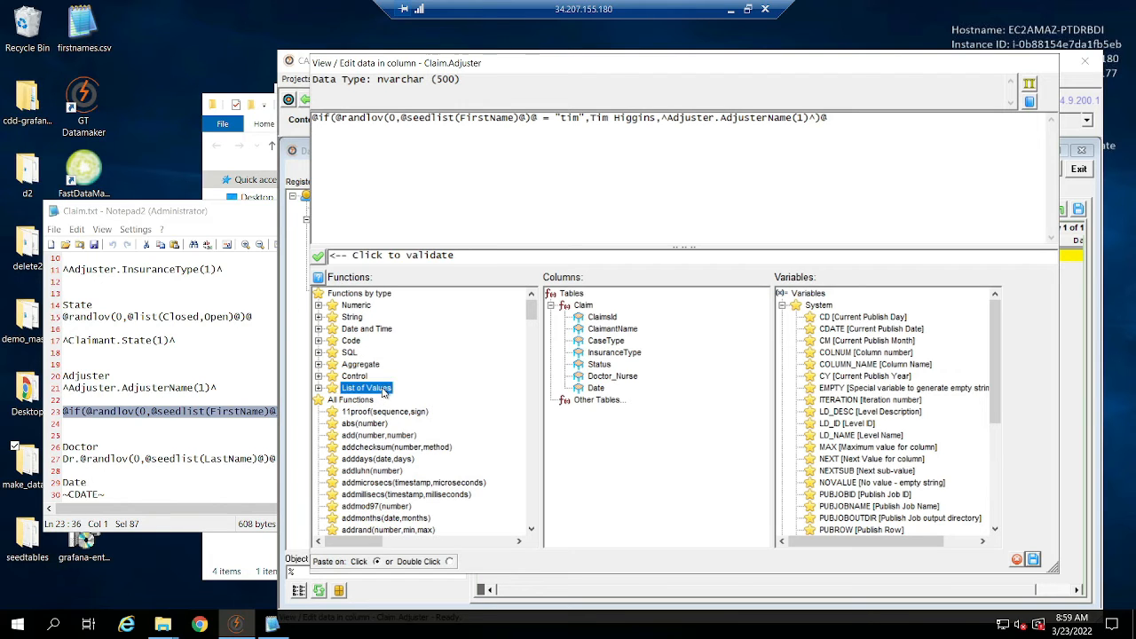
{"action": "double_click", "coordinate": [381, 389]}
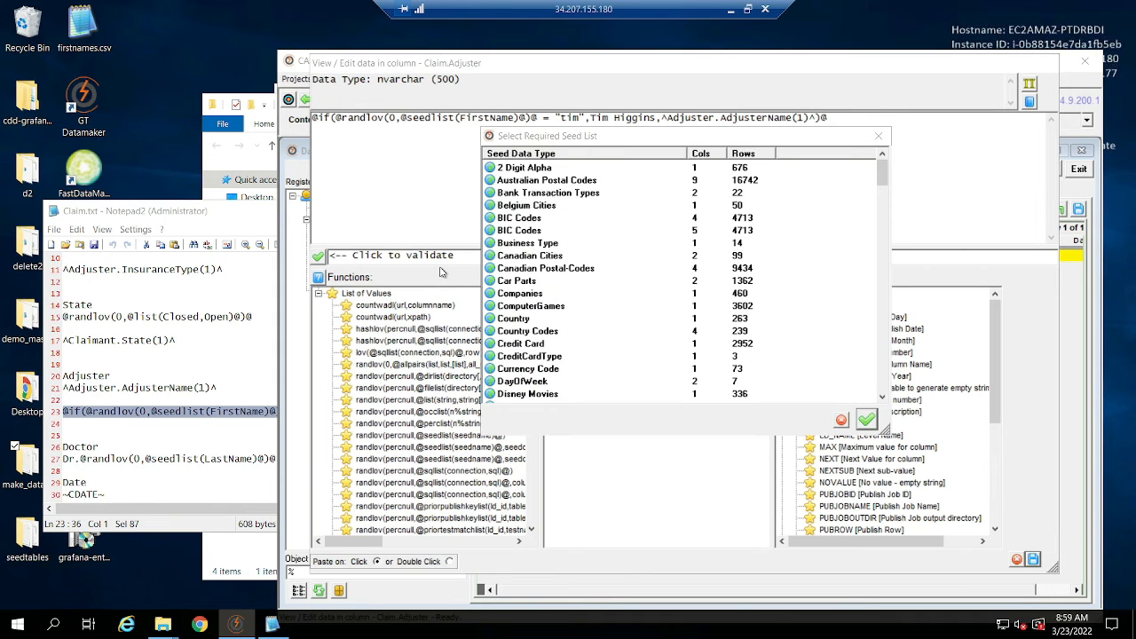
{"action": "scroll", "coordinate": [587, 249], "scroll_direction": "down", "scroll_amount": 12}
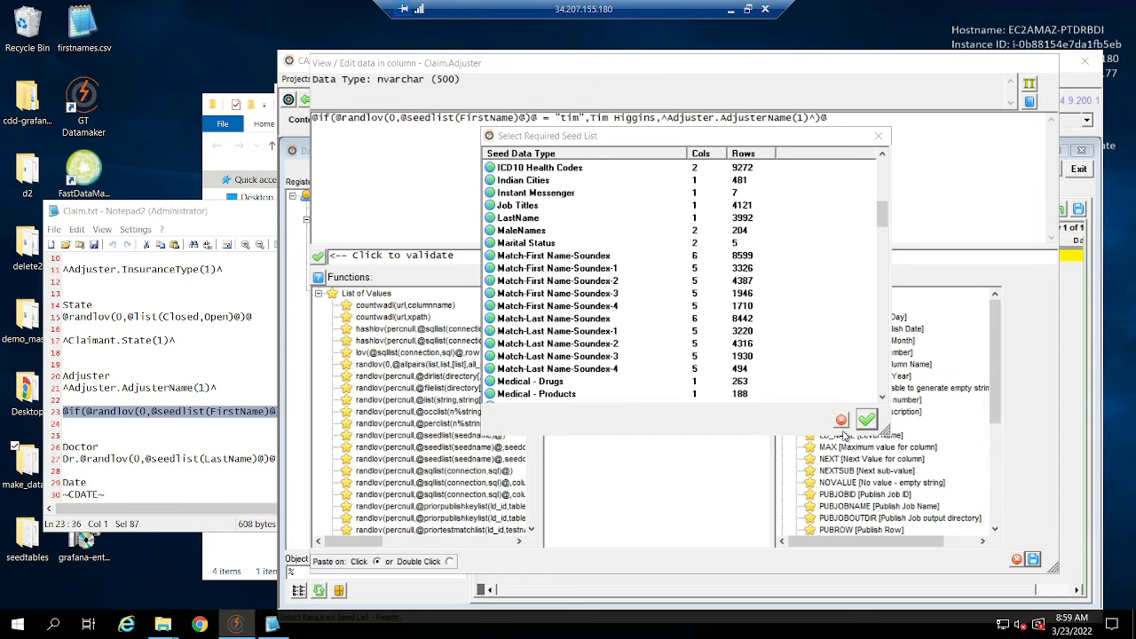
{"action": "left_click", "coordinate": [841, 422]}
{"action": "left_click_drag", "start_coordinate": [552, 128], "coordinate": [313, 128]}
{"action": "key", "text": "Delete"}
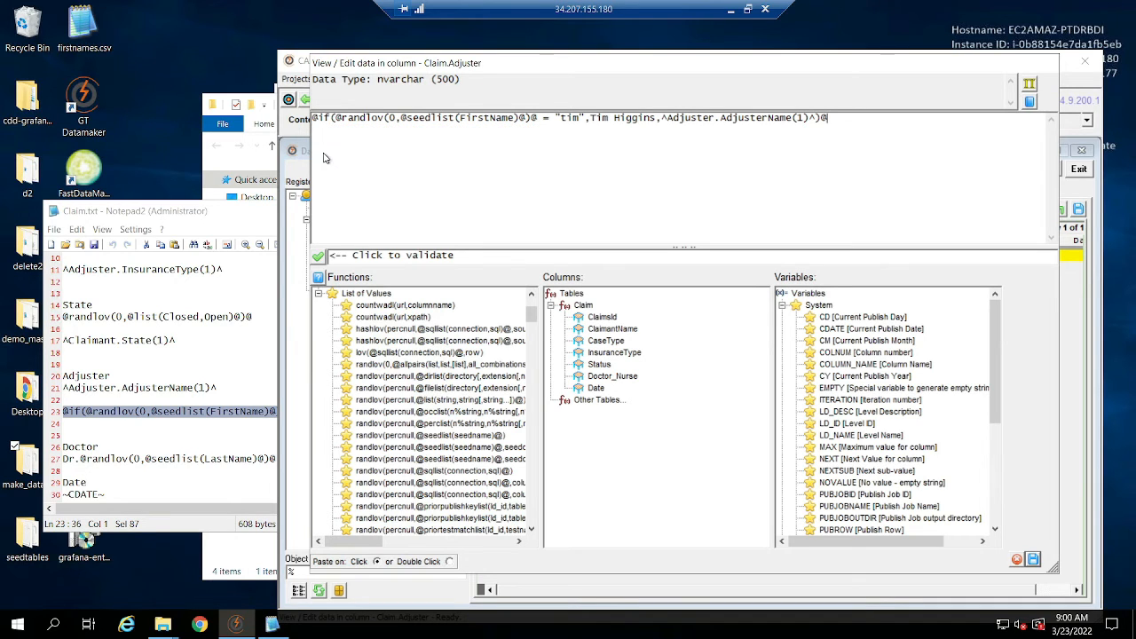
{"action": "double_click", "coordinate": [681, 121]}
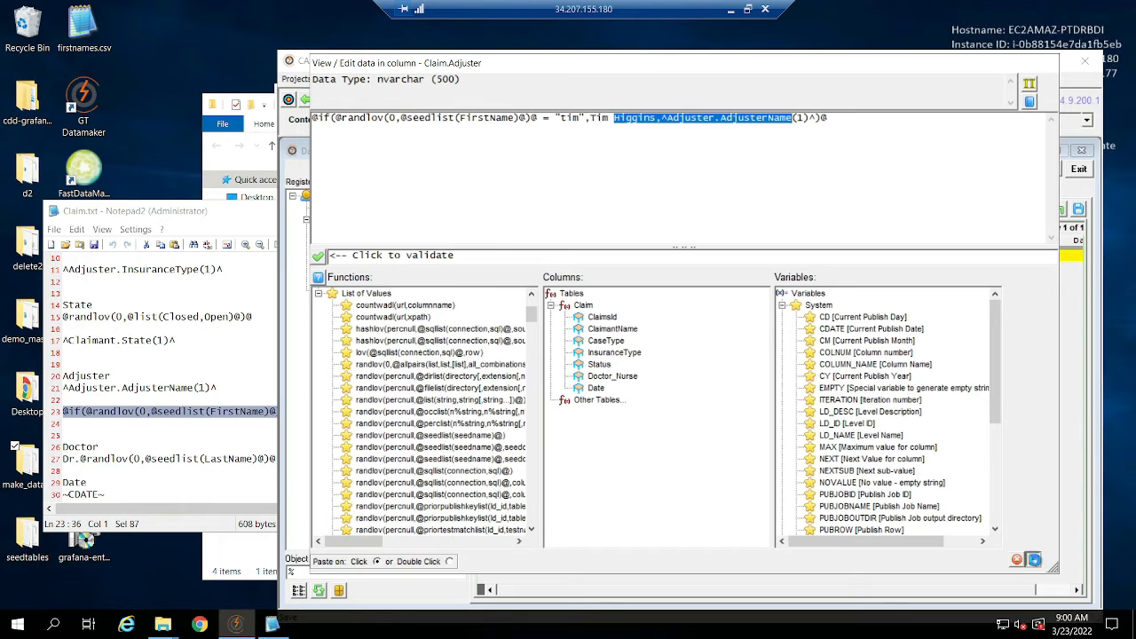
{"action": "left_click", "coordinate": [1033, 559]}
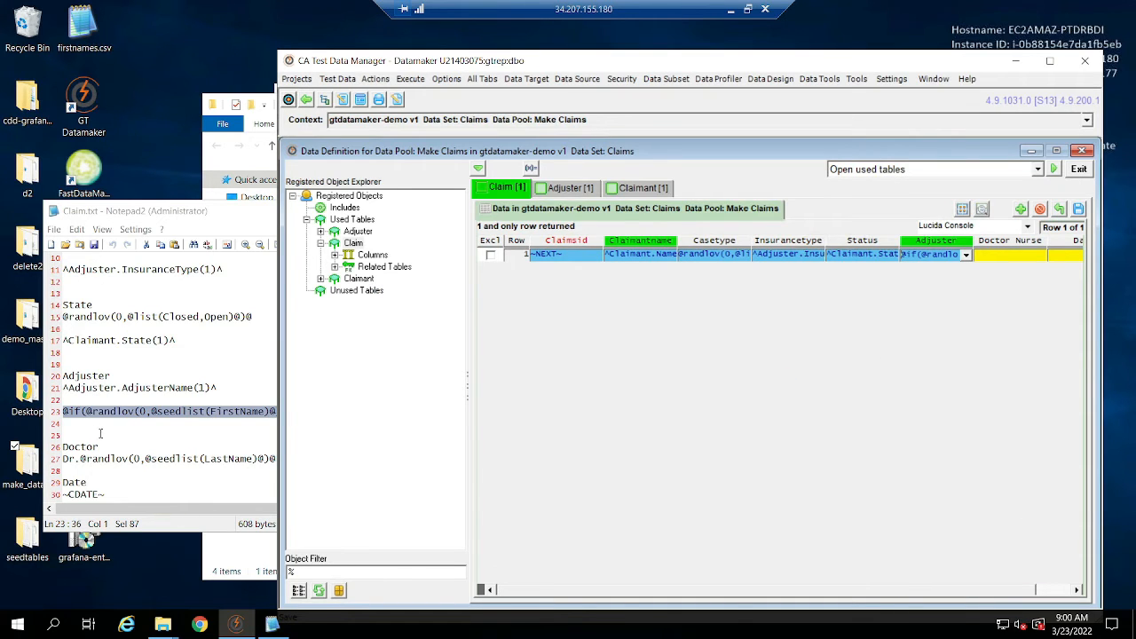
{"action": "left_click", "coordinate": [91, 433]}
{"action": "left_click_drag", "start_coordinate": [280, 458], "coordinate": [68, 459]}
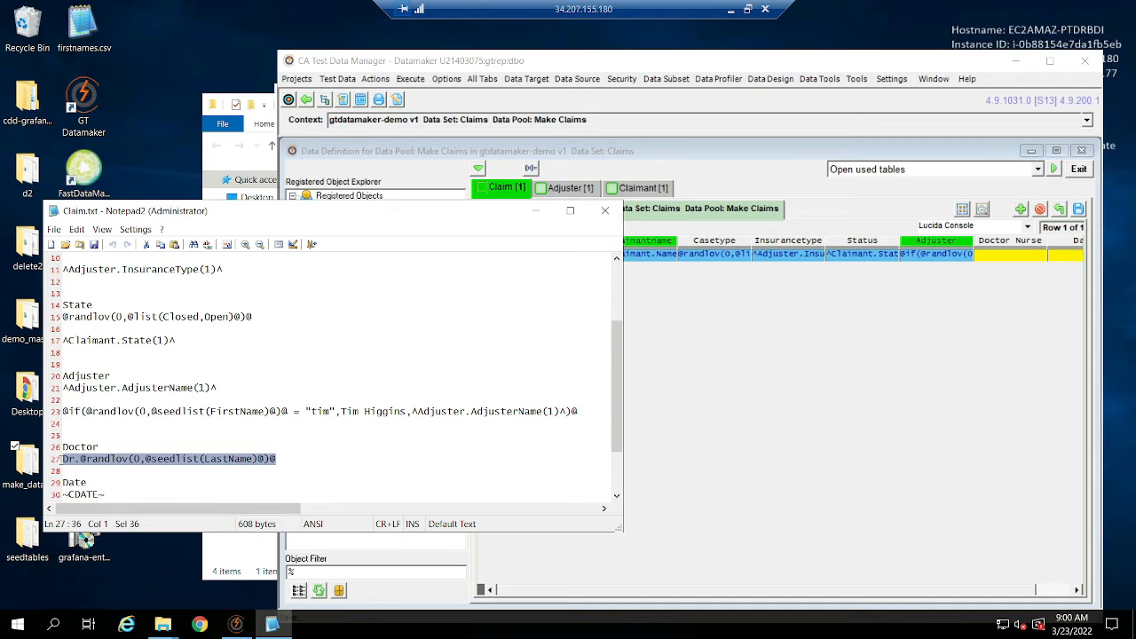
{"action": "left_click", "coordinate": [1019, 256]}
{"action": "key", "text": "ctrl+v"}
Copy the Date variable ~CDATE~ from Claim.txt, and save Claim's Doctor Nurse expression from the expression editor.
{"action": "left_click", "coordinate": [764, 590]}
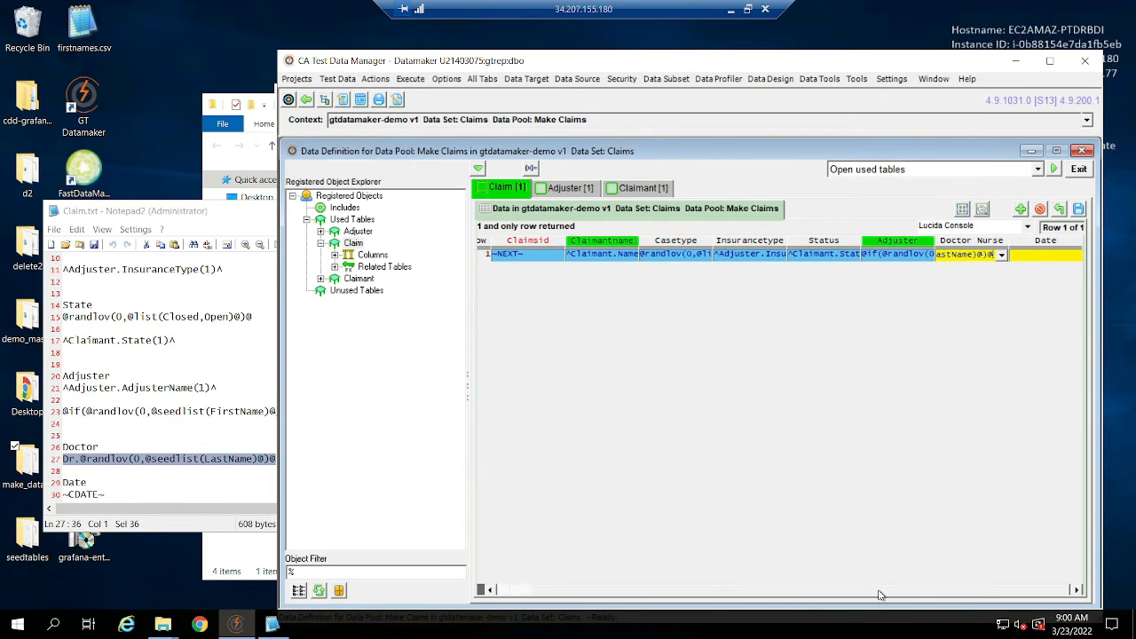
{"action": "left_click", "coordinate": [119, 487]}
{"action": "left_click_drag", "start_coordinate": [132, 493], "coordinate": [42, 495]}
{"action": "key", "text": "ctrl+c"}
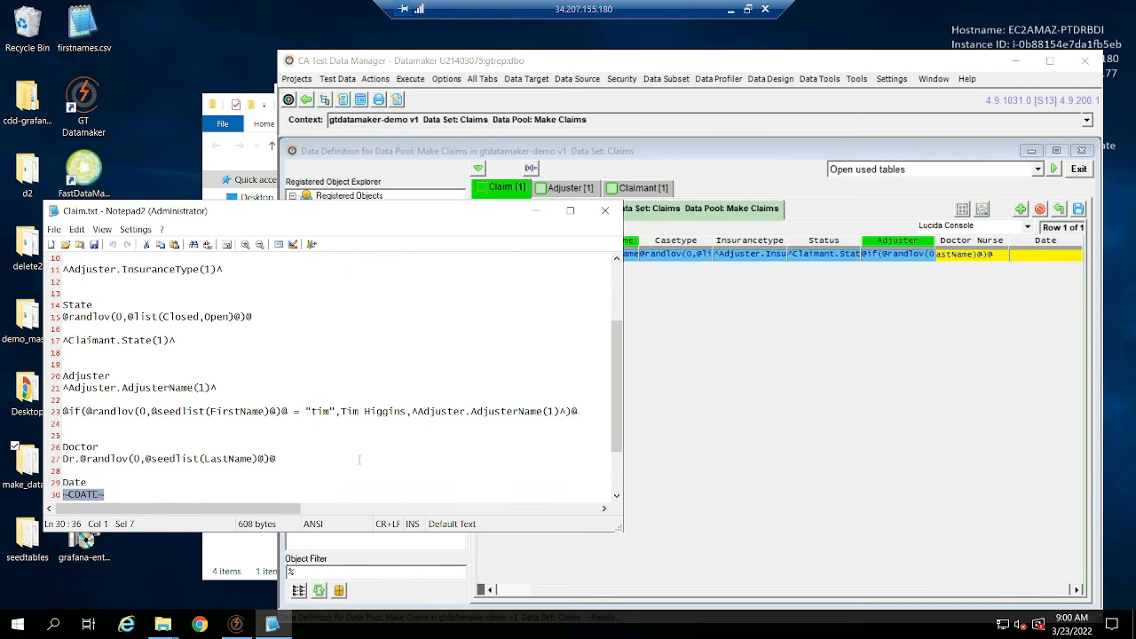
{"action": "left_click", "coordinate": [1053, 262]}
{"action": "left_click", "coordinate": [1050, 256]}
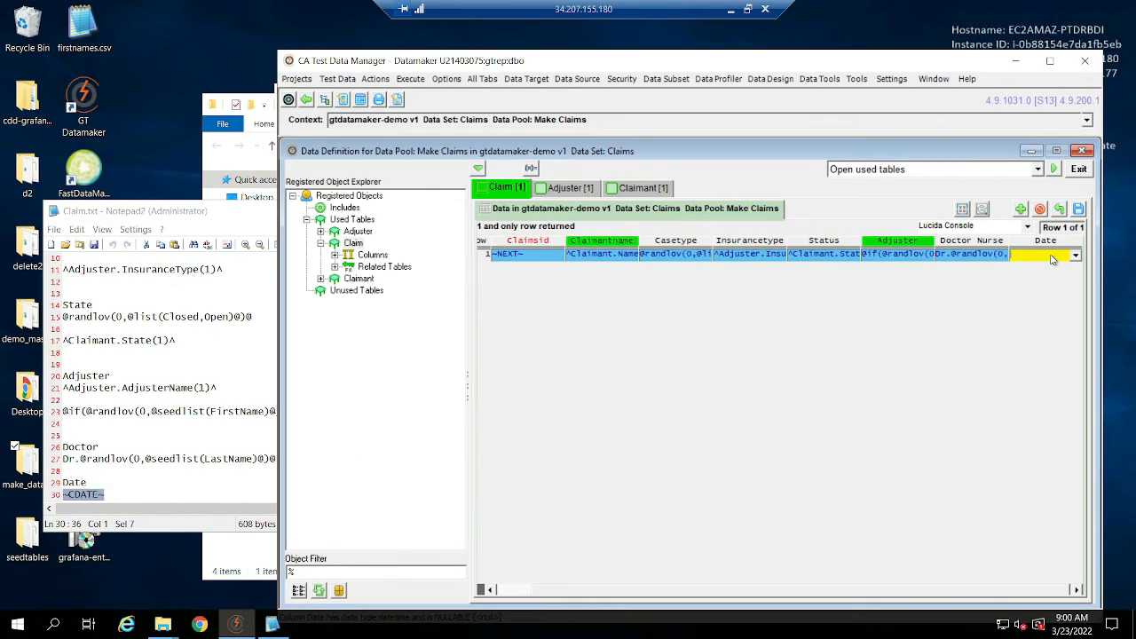
{"action": "left_click", "coordinate": [987, 257]}
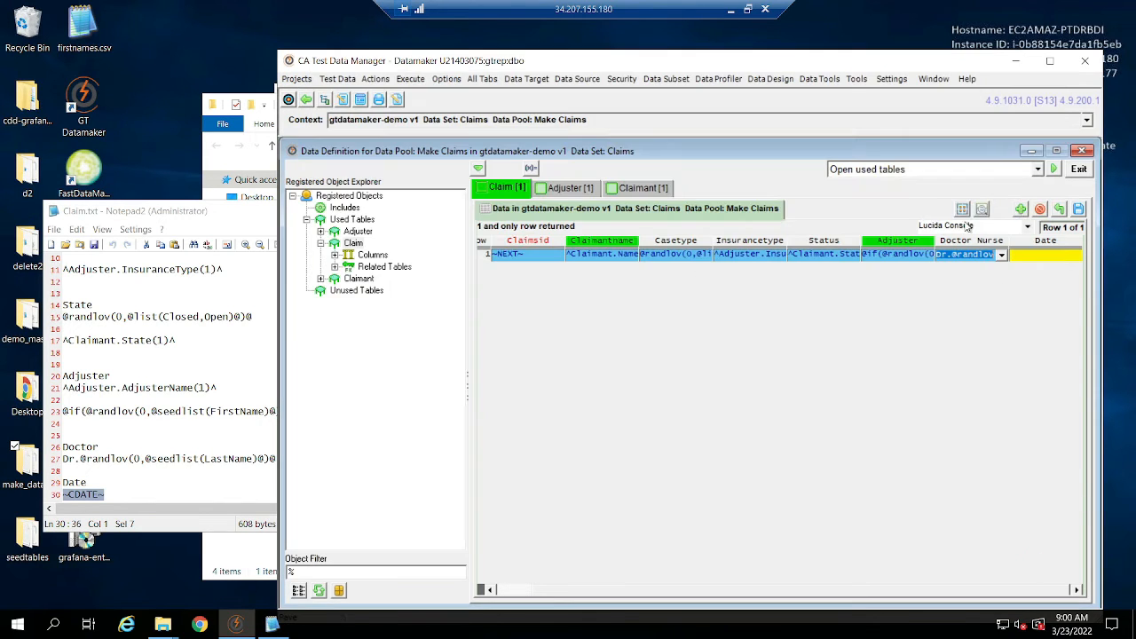
{"action": "left_click", "coordinate": [1032, 561]}
Paste ~CDATE~ into Claim's Date column, look over the available system variables and save the expression.
{"action": "left_click", "coordinate": [1036, 258]}
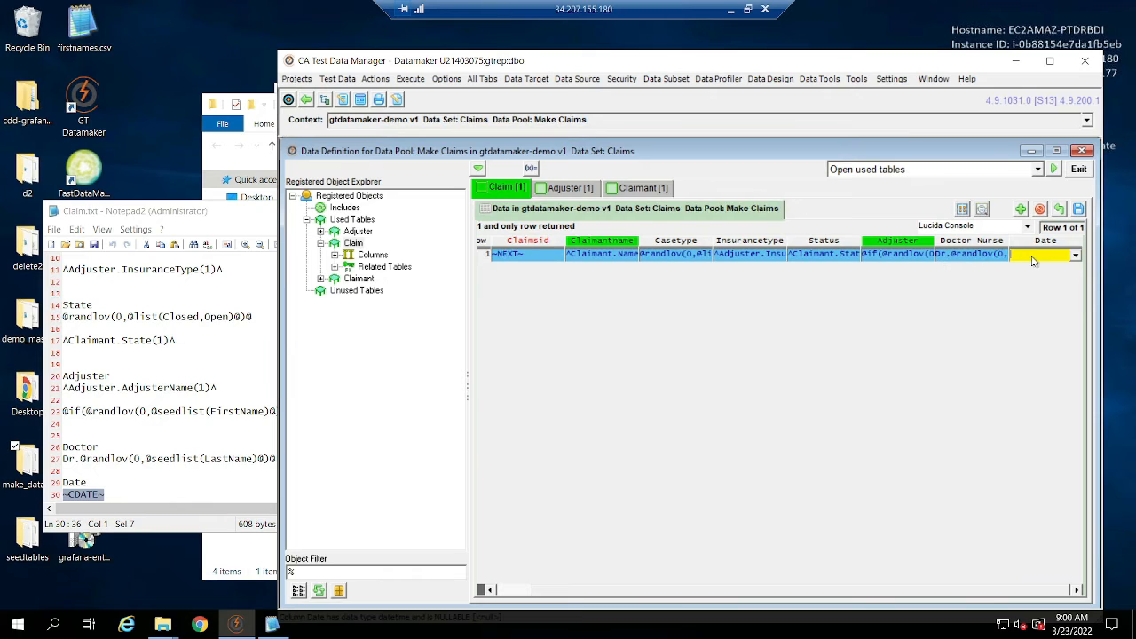
{"action": "key", "text": "ctrl+v"}
{"action": "scroll", "coordinate": [878, 369], "scroll_direction": "down", "scroll_amount": 5}
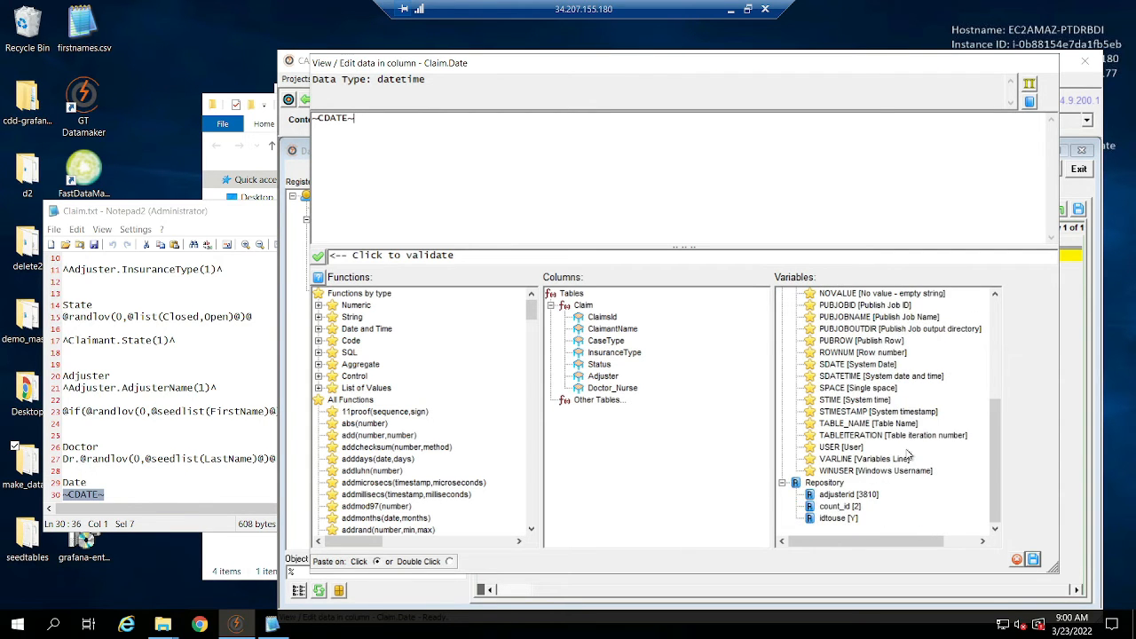
{"action": "scroll", "coordinate": [907, 455], "scroll_direction": "up", "scroll_amount": 1}
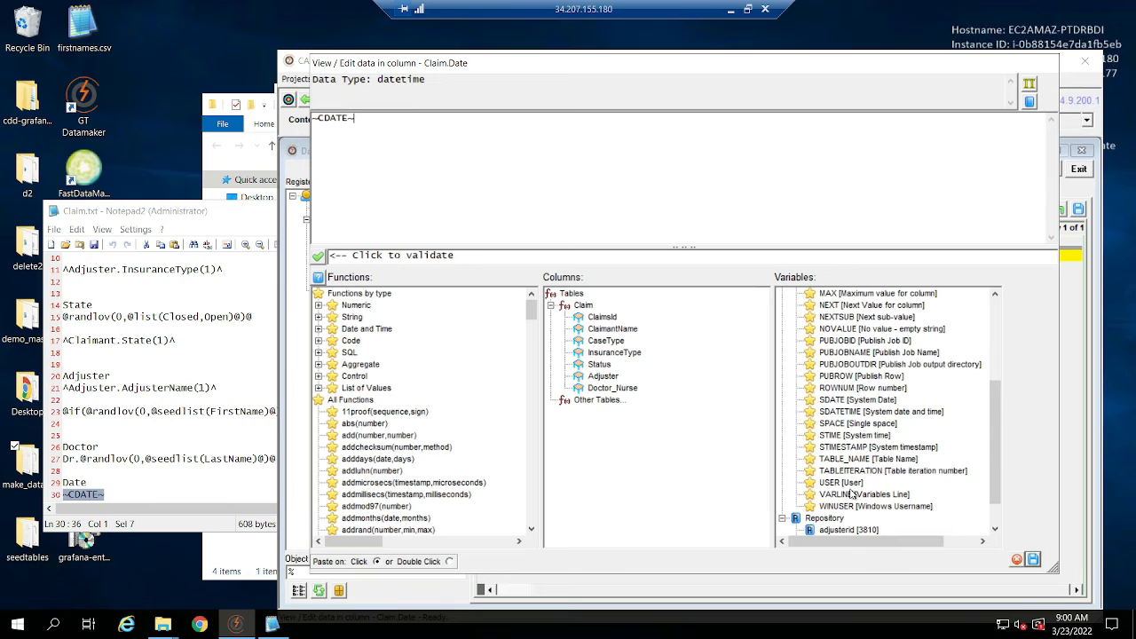
{"action": "scroll", "coordinate": [855, 333], "scroll_direction": "up", "scroll_amount": 3}
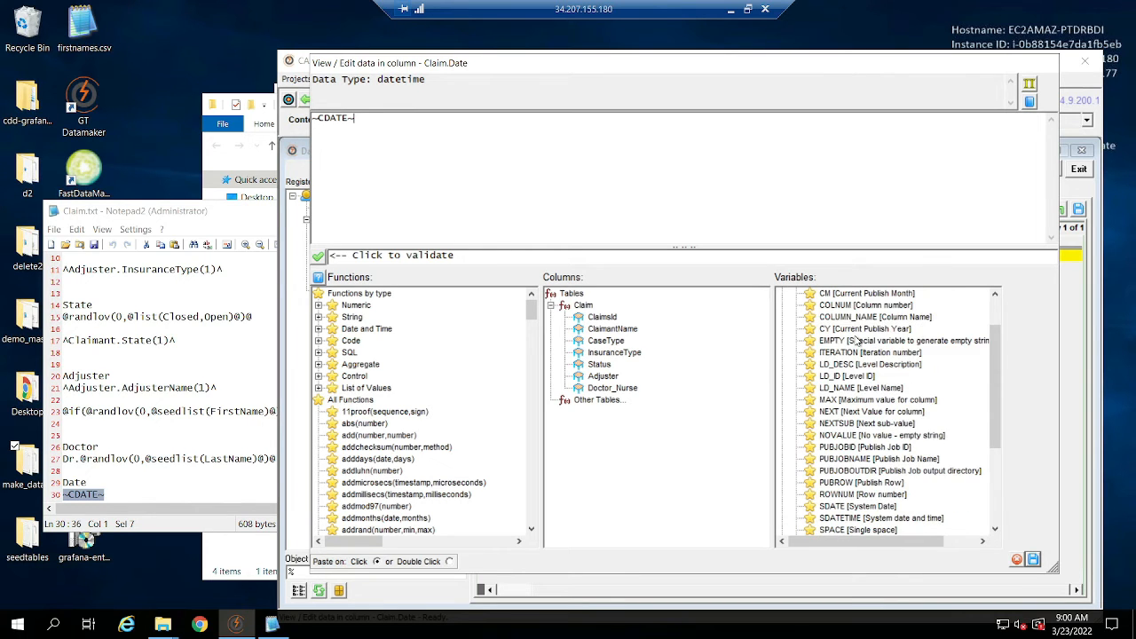
{"action": "scroll", "coordinate": [859, 311], "scroll_direction": "up", "scroll_amount": 1}
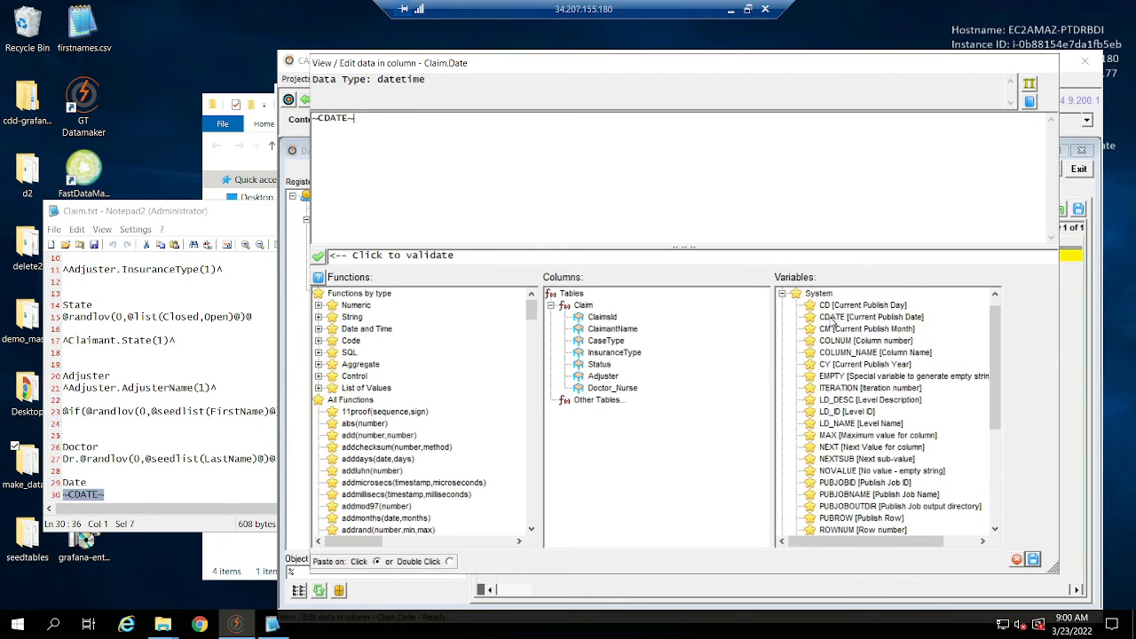
{"action": "left_click", "coordinate": [1032, 559]}
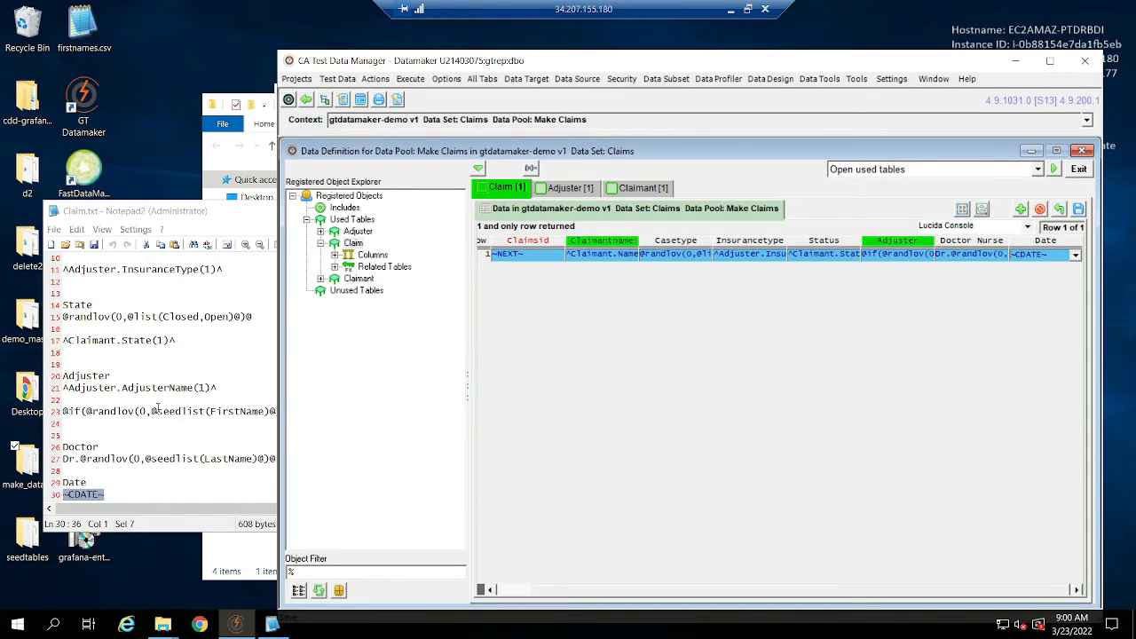
{"action": "left_click_drag", "start_coordinate": [160, 410], "coordinate": [179, 403]}
{"action": "scroll", "coordinate": [181, 403], "scroll_direction": "down", "scroll_amount": 2}
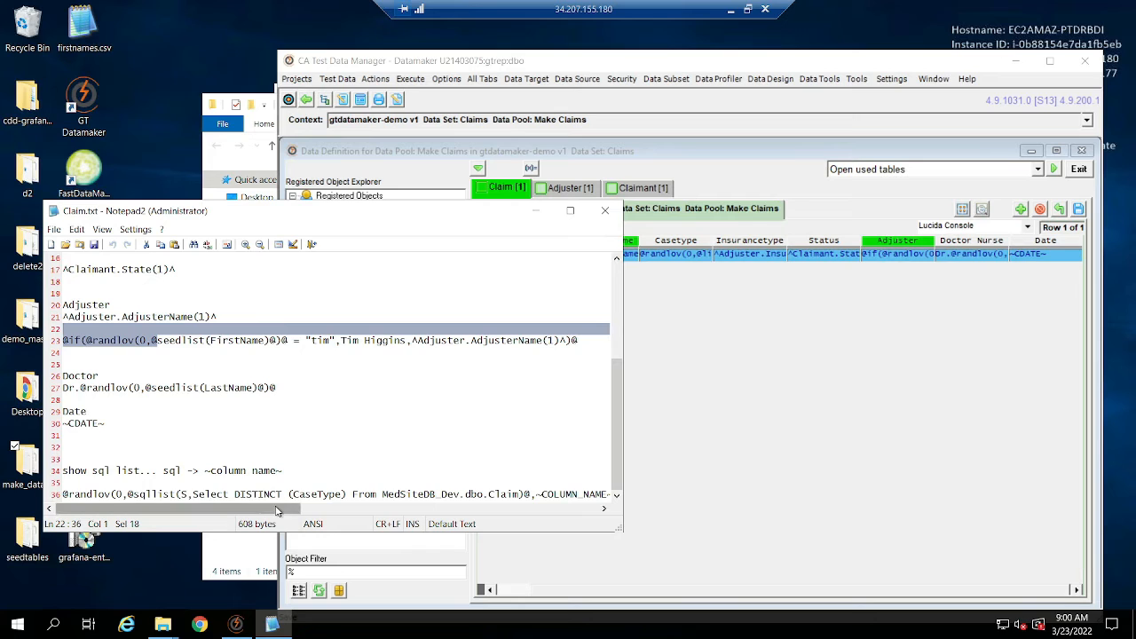
{"action": "left_click_drag", "start_coordinate": [258, 511], "coordinate": [270, 510]}
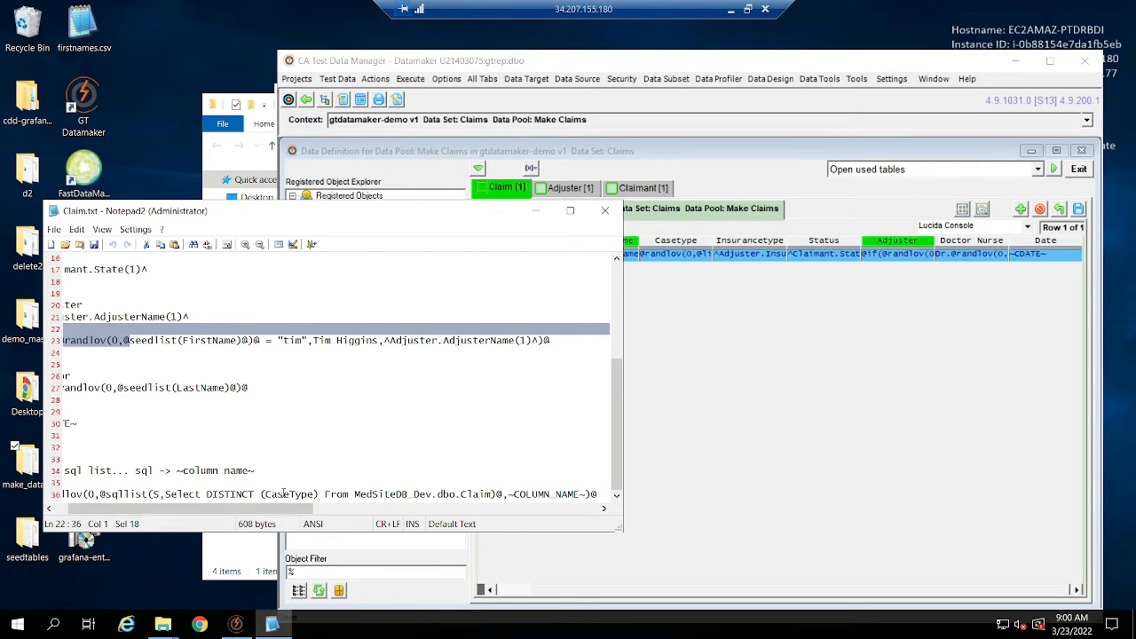
{"action": "double_click", "coordinate": [285, 494]}
{"action": "left_click_drag", "start_coordinate": [601, 494], "coordinate": [6, 497]}
{"action": "key", "text": "ctrl+c"}
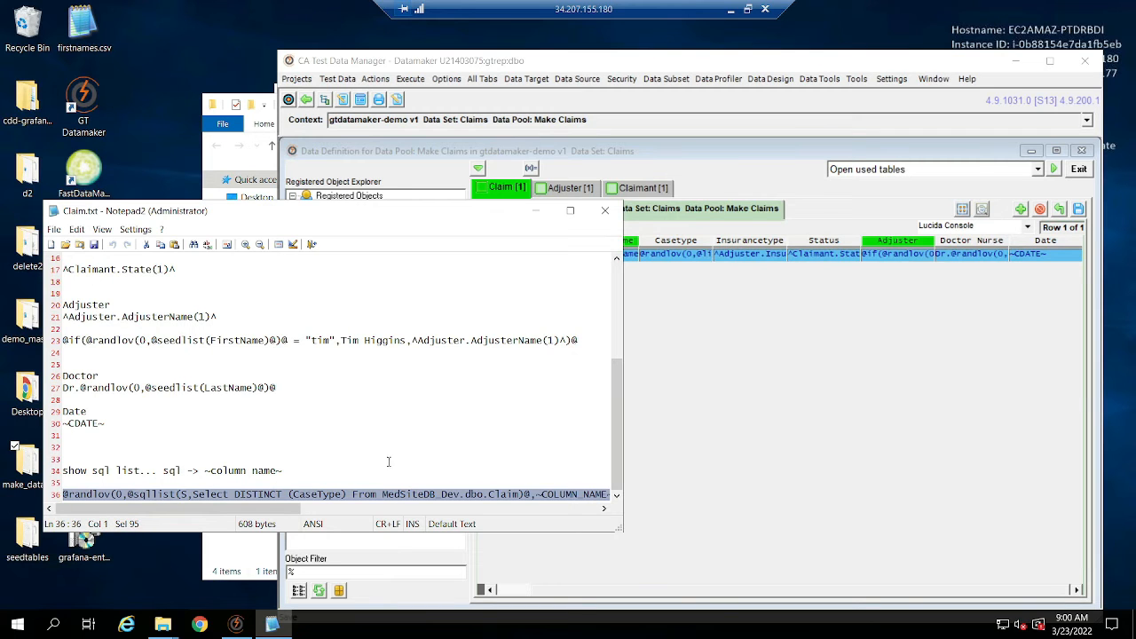
{"action": "left_click", "coordinate": [753, 418]}
{"action": "left_click", "coordinate": [679, 255]}
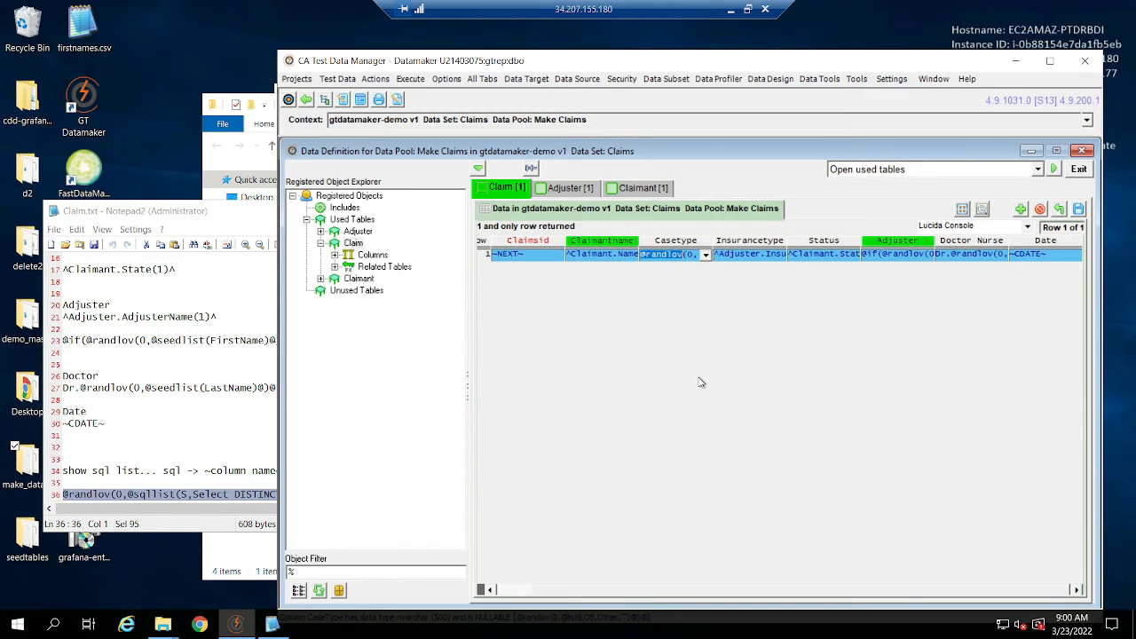
{"action": "key", "text": "ctrl+a"}
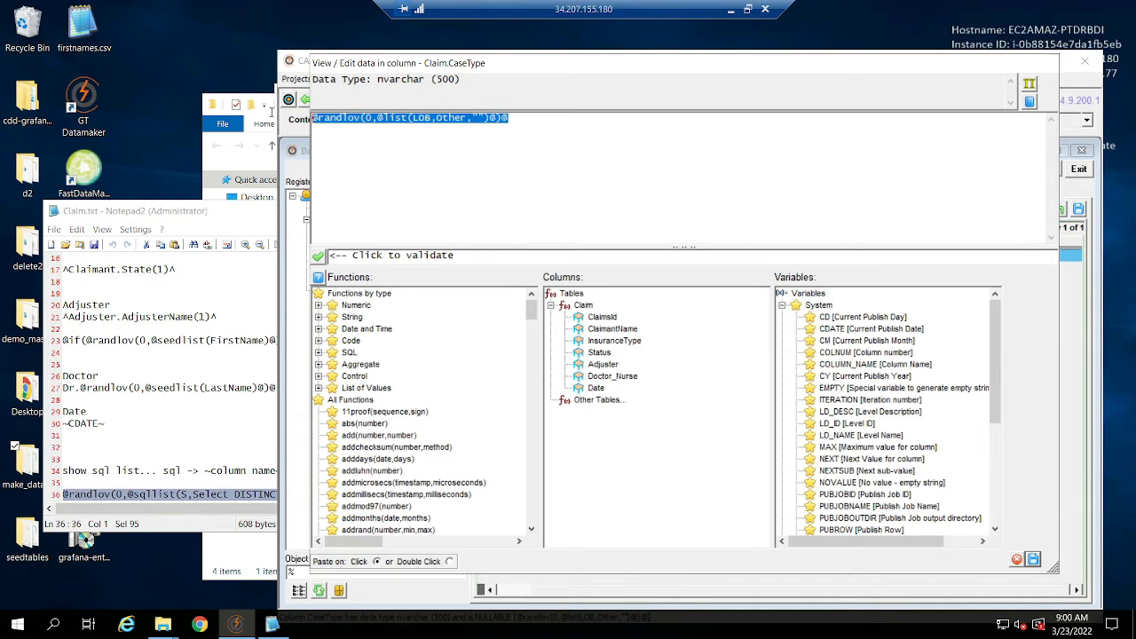
{"action": "key", "text": "ctrl+v"}
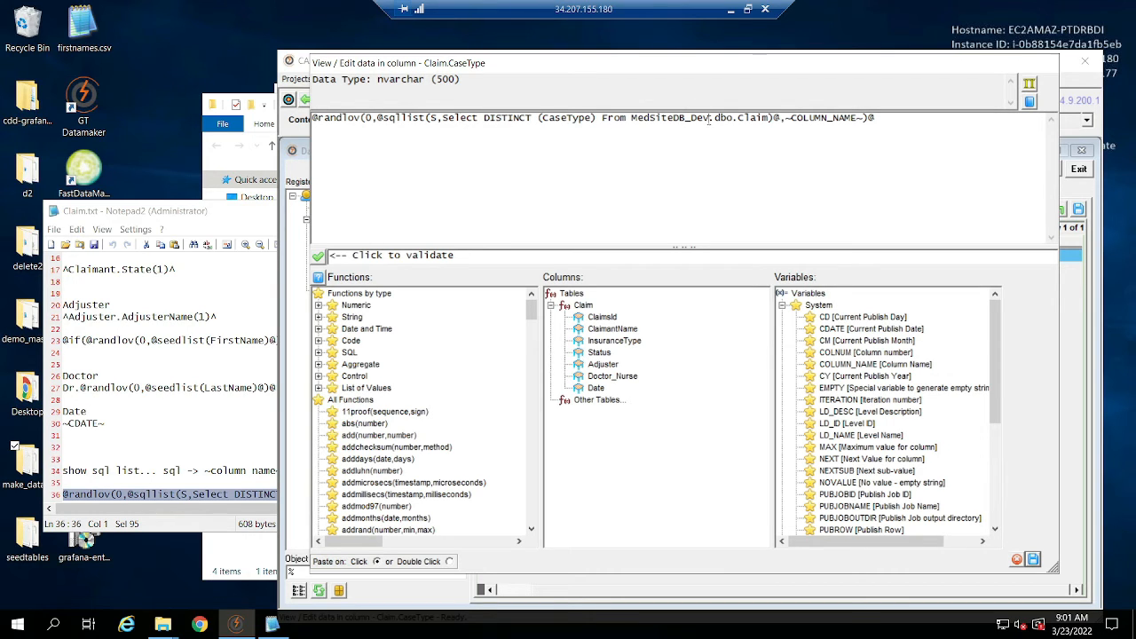
Remove the _Dev suffix from the database name in the CaseType query so it reads MedSiteDB.dbo.Claim.
{"action": "key", "text": "BackSpace"}
{"action": "key", "text": "BackSpace"}
{"action": "key", "text": "BackSpace"}
{"action": "key", "text": "BackSpace"}
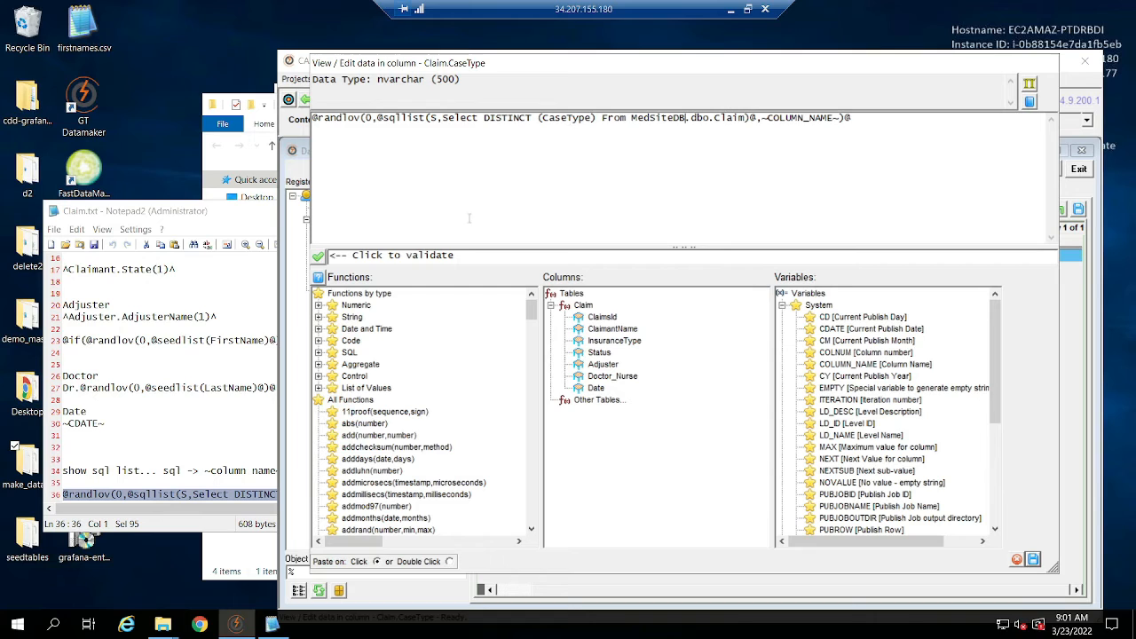
Validate Claim's CaseType expression and save it from the expression editor.
{"action": "left_click", "coordinate": [317, 256]}
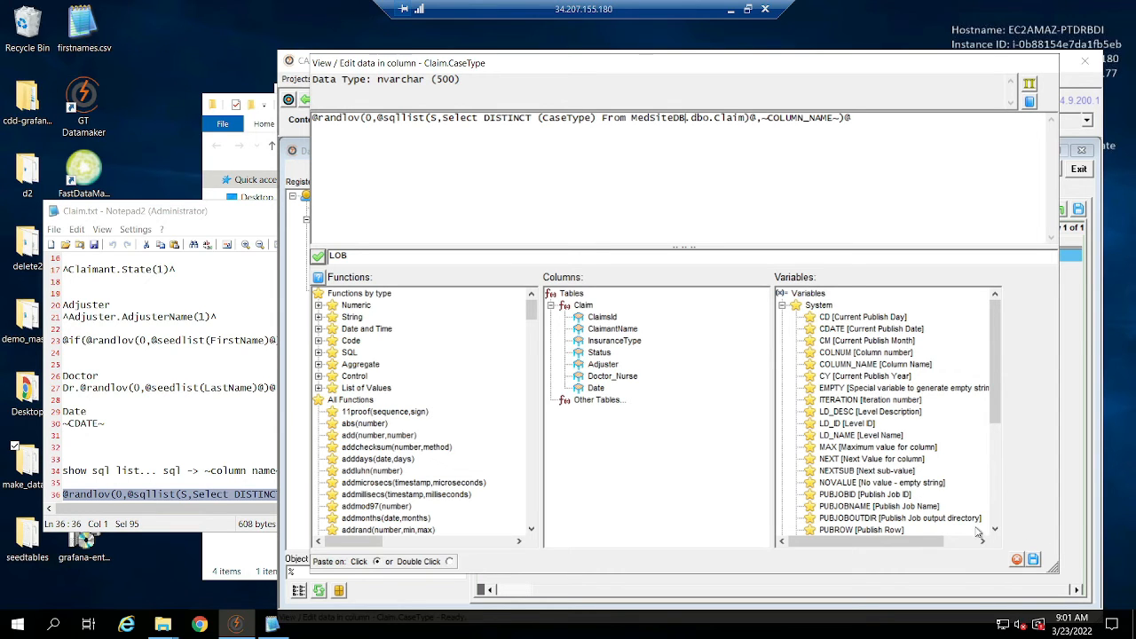
{"action": "left_click", "coordinate": [1034, 560]}
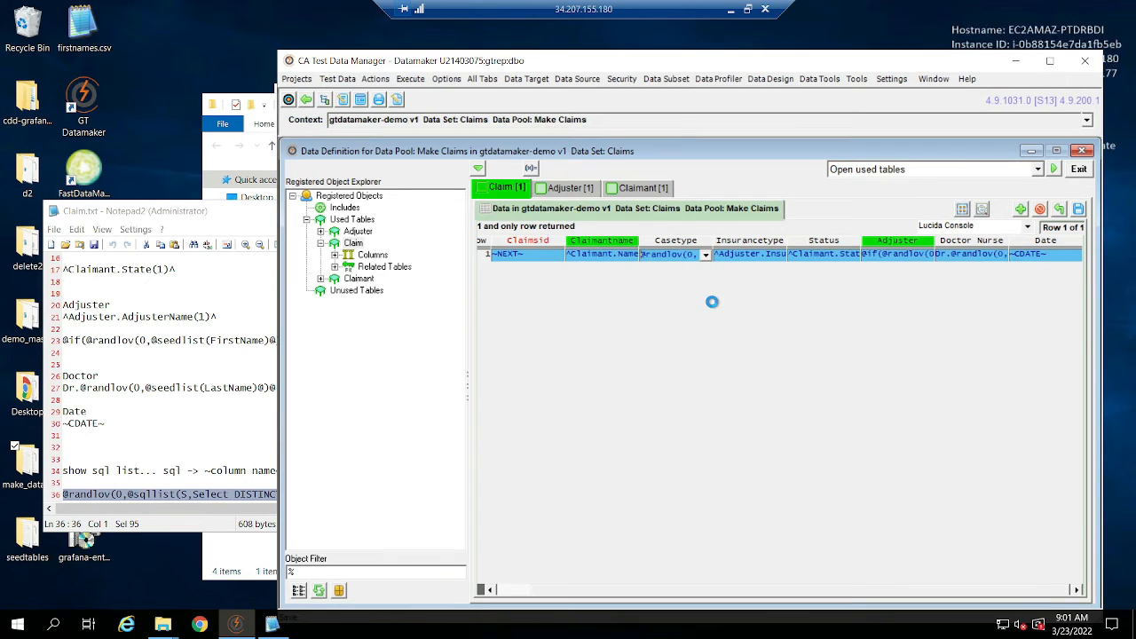
Show the Adjuster table's generation row, close Claim.txt and open Adjuster.txt from the make_data_scripts folder.
{"action": "left_click", "coordinate": [348, 232]}
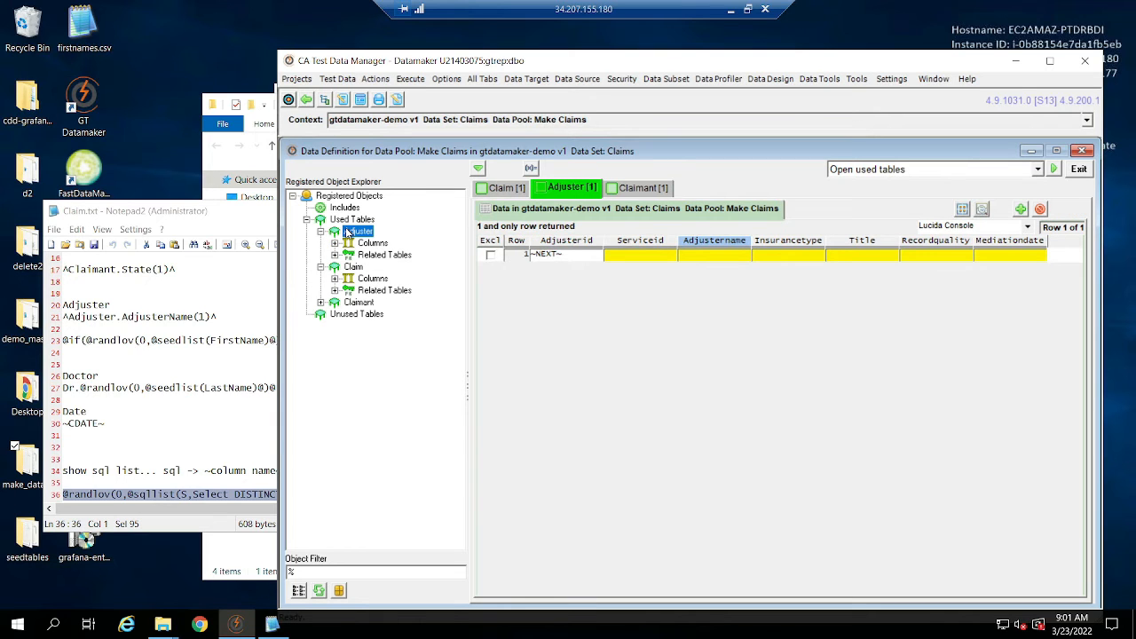
{"action": "key", "text": "alt+Tab"}
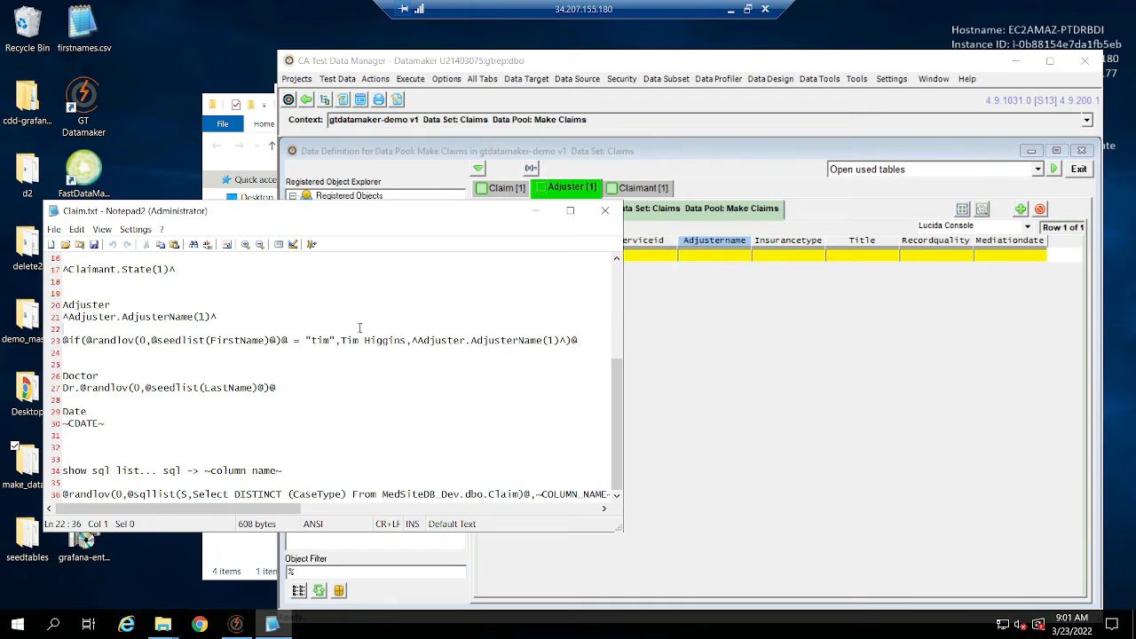
{"action": "left_click", "coordinate": [604, 211]}
{"action": "left_click", "coordinate": [254, 495]}
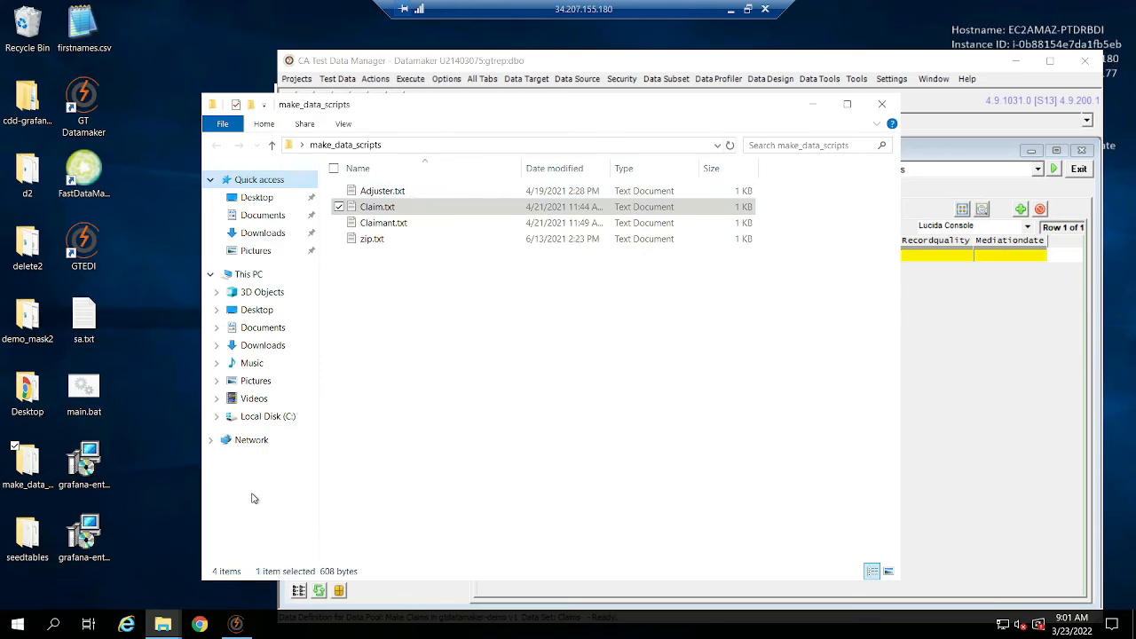
{"action": "double_click", "coordinate": [382, 191]}
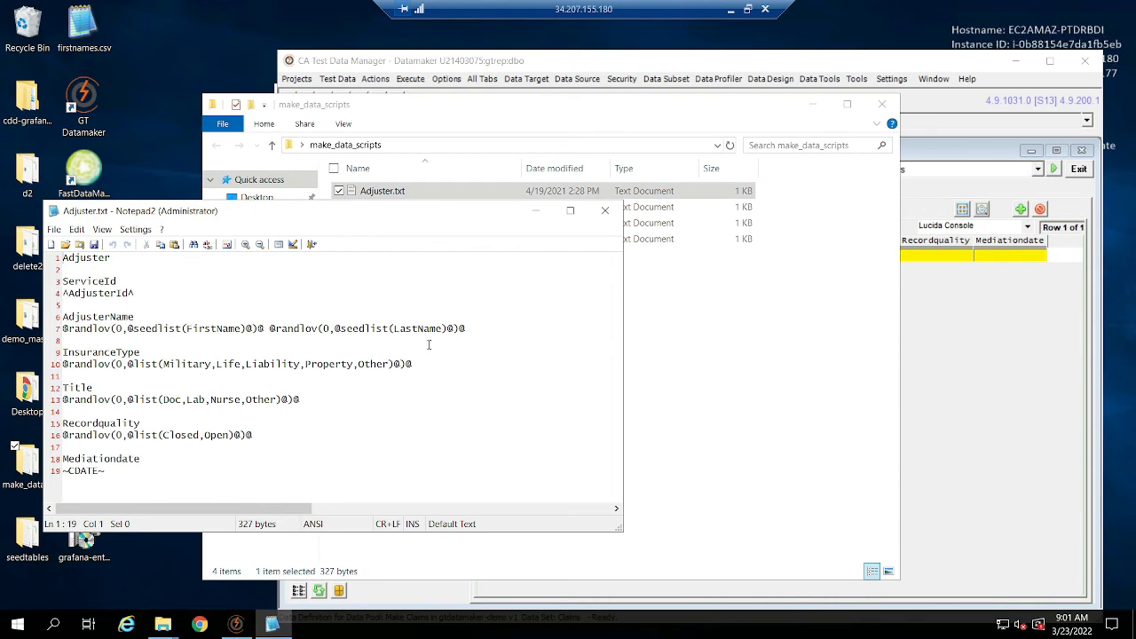
{"action": "left_click", "coordinate": [923, 373]}
Fill Adjuster's ServiceId column with ^AdjusterId^ copied from Adjuster.txt.
{"action": "left_click", "coordinate": [158, 298]}
{"action": "key", "text": "shift+Home"}
{"action": "key", "text": "ctrl+c"}
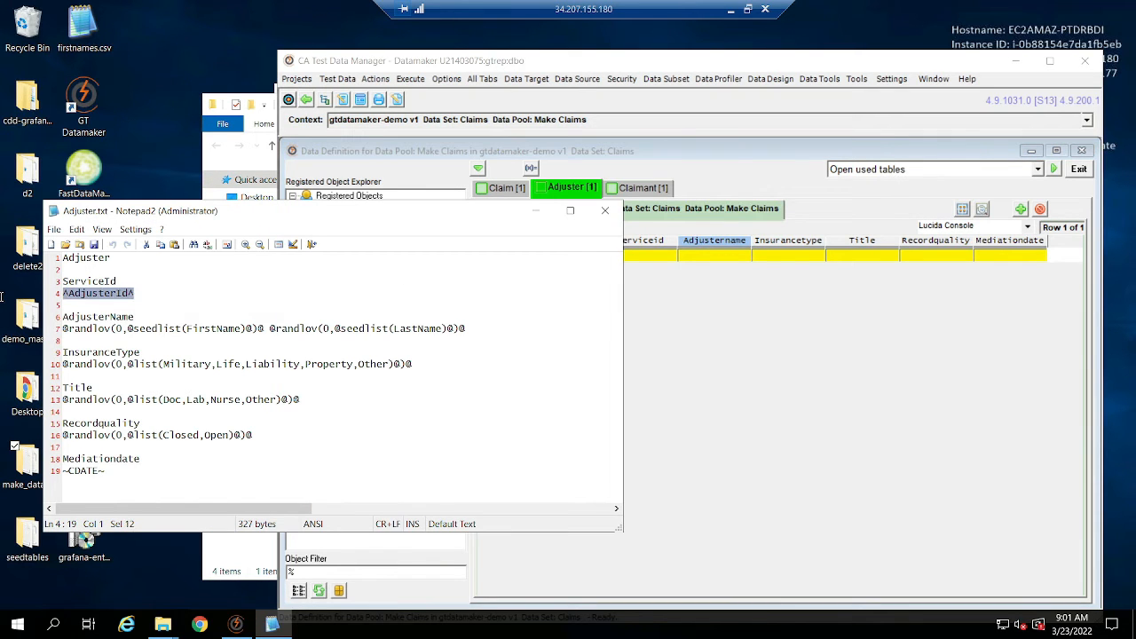
{"action": "left_click", "coordinate": [669, 333]}
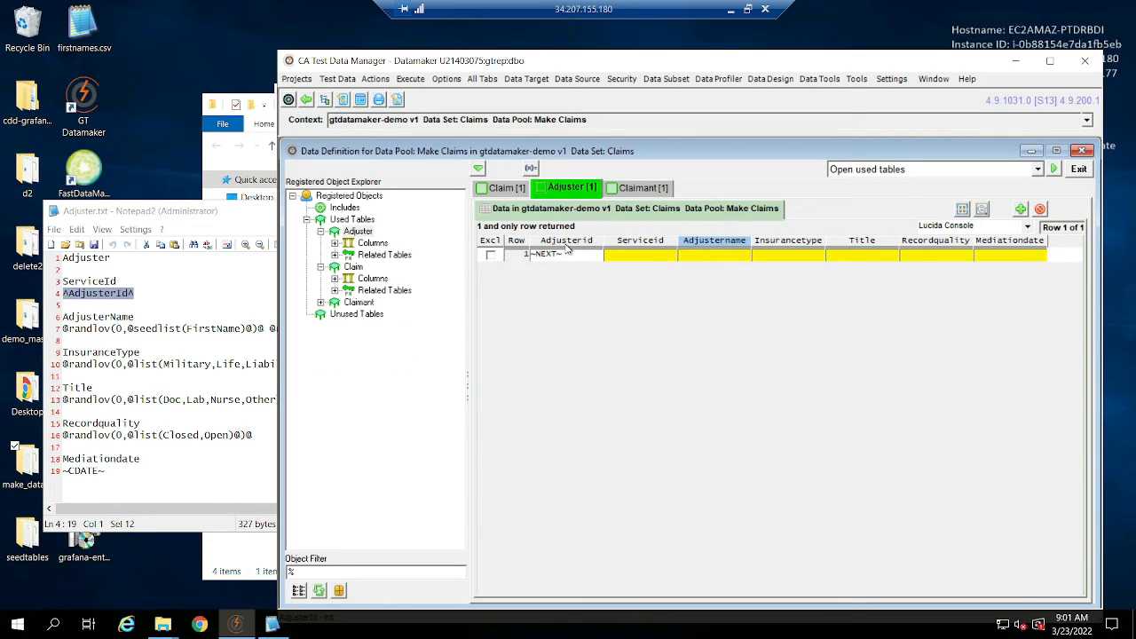
{"action": "left_click", "coordinate": [619, 258]}
{"action": "key", "text": "ctrl+v"}
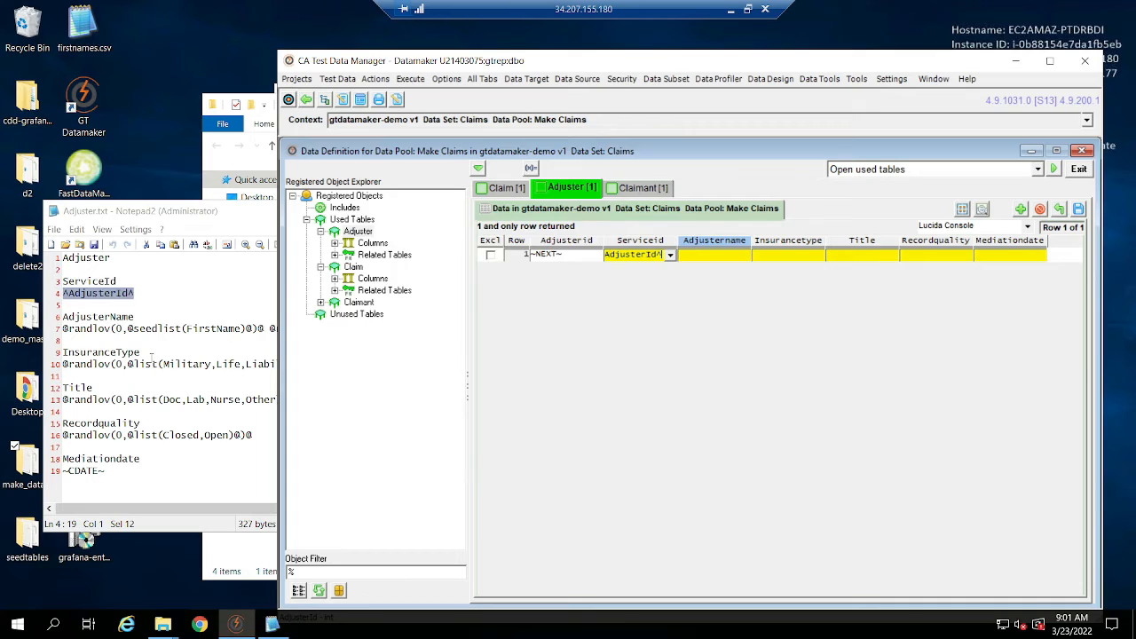
{"action": "left_click", "coordinate": [152, 352]}
{"action": "left_click_drag", "start_coordinate": [476, 329], "coordinate": [4, 336]}
{"action": "key", "text": "ctrl+c"}
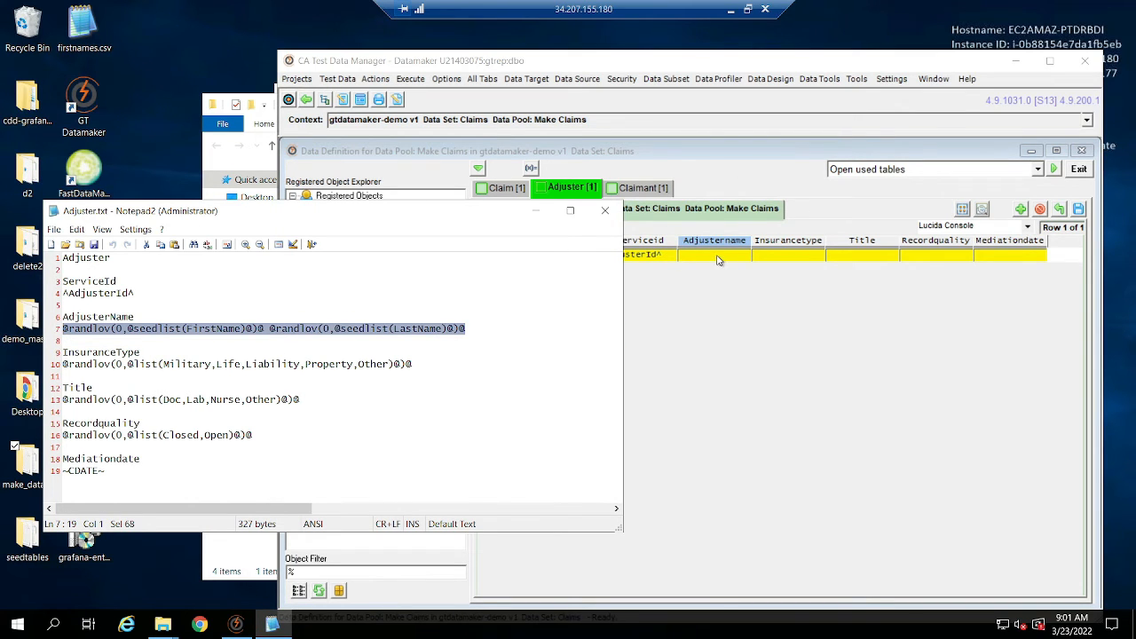
{"action": "left_click", "coordinate": [728, 255]}
{"action": "key", "text": "ctrl+v"}
{"action": "left_click", "coordinate": [93, 388]}
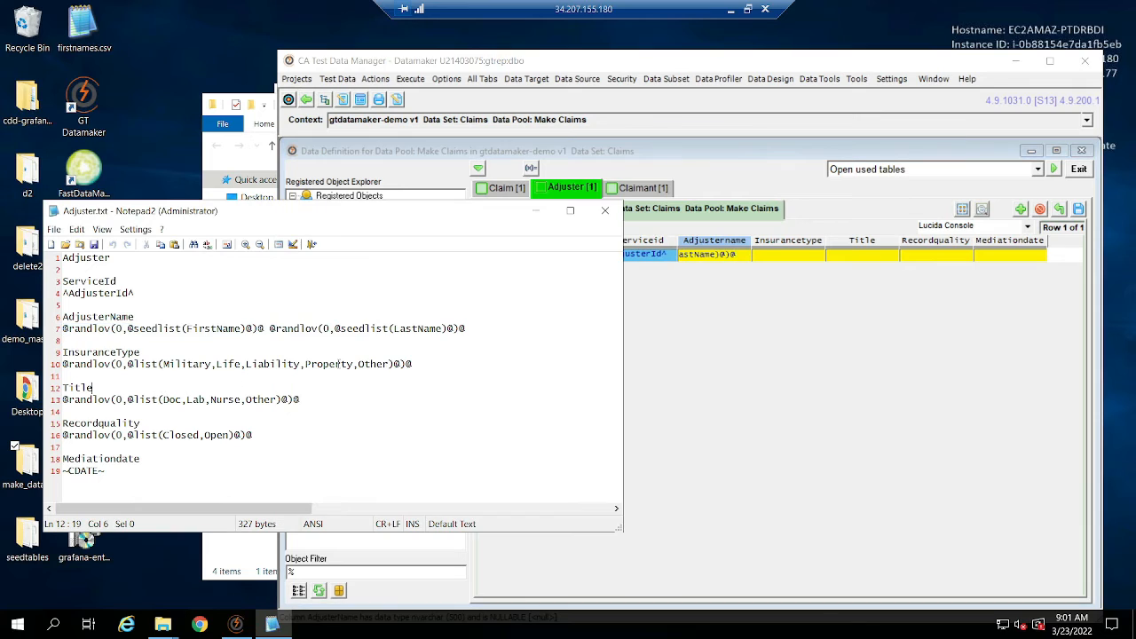
{"action": "left_click_drag", "start_coordinate": [452, 367], "coordinate": [42, 371]}
{"action": "left_click", "coordinate": [790, 260]}
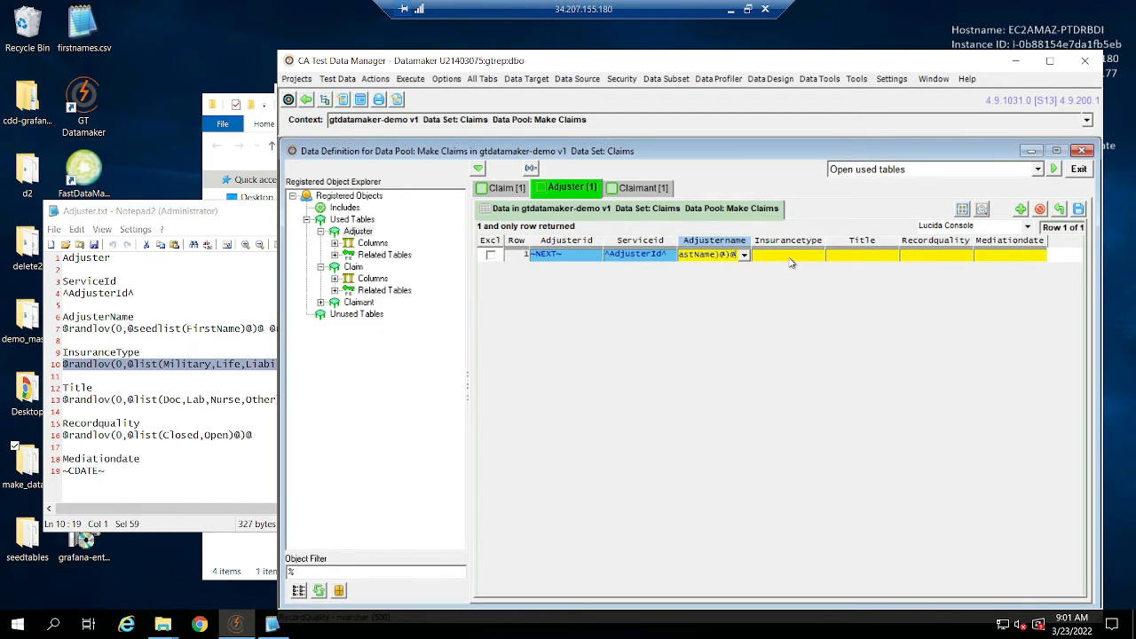
{"action": "left_click", "coordinate": [786, 258]}
{"action": "key", "text": "ctrl+v"}
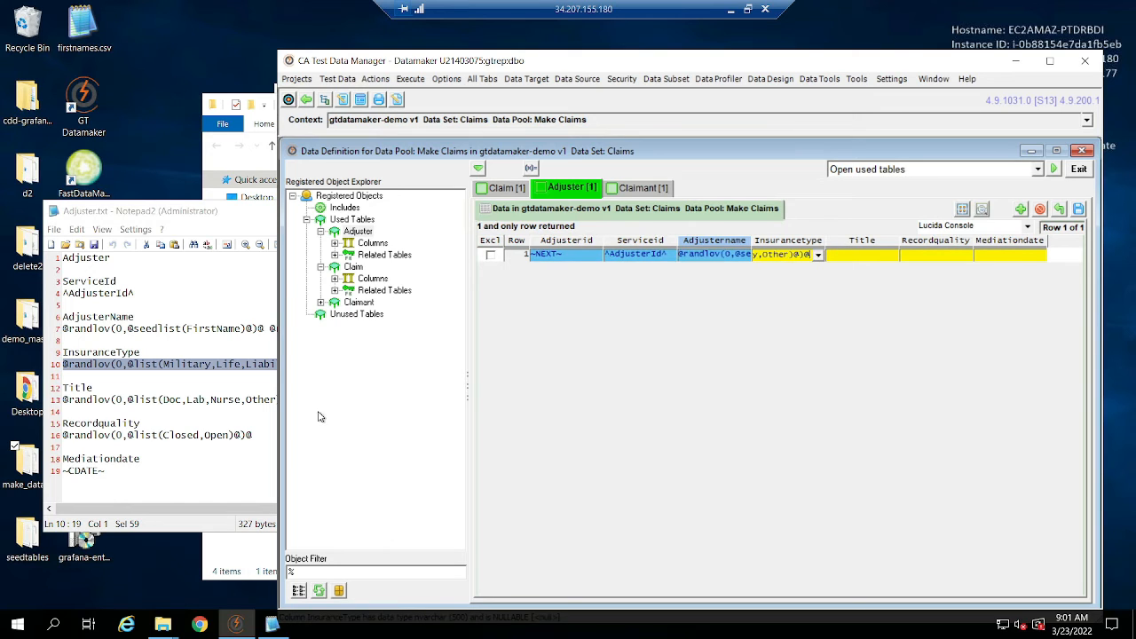
{"action": "left_click", "coordinate": [262, 406]}
{"action": "left_click_drag", "start_coordinate": [308, 399], "coordinate": [62, 399]}
{"action": "left_click", "coordinate": [814, 263]}
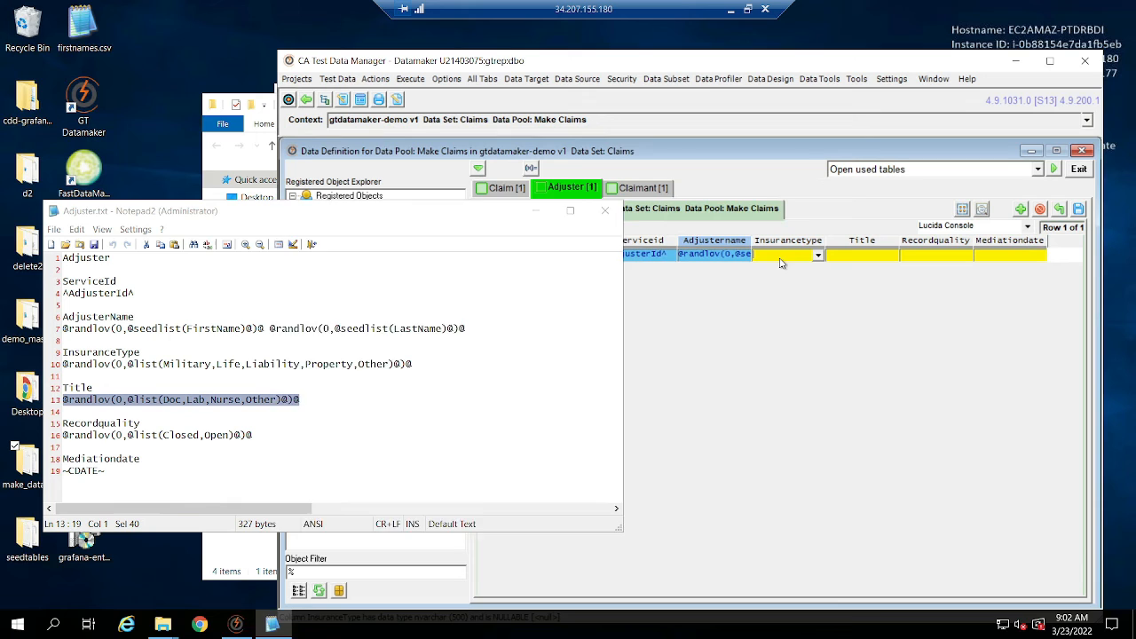
{"action": "left_click", "coordinate": [270, 444]}
{"action": "left_click_drag", "start_coordinate": [253, 434], "coordinate": [59, 436]}
{"action": "left_click", "coordinate": [869, 263]}
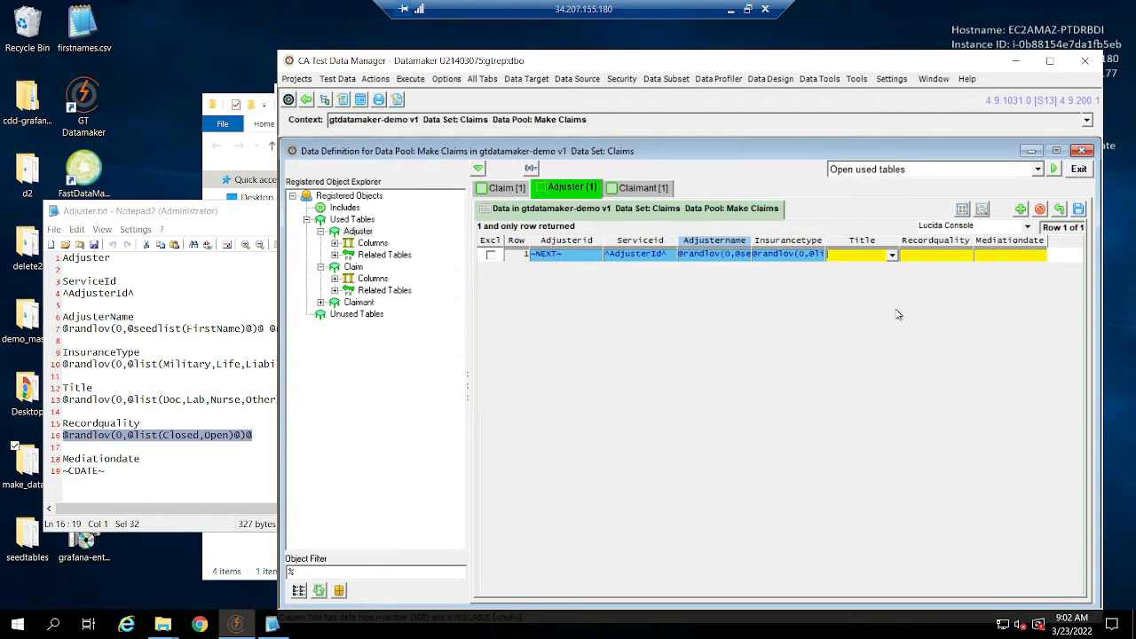
{"action": "left_click", "coordinate": [187, 466]}
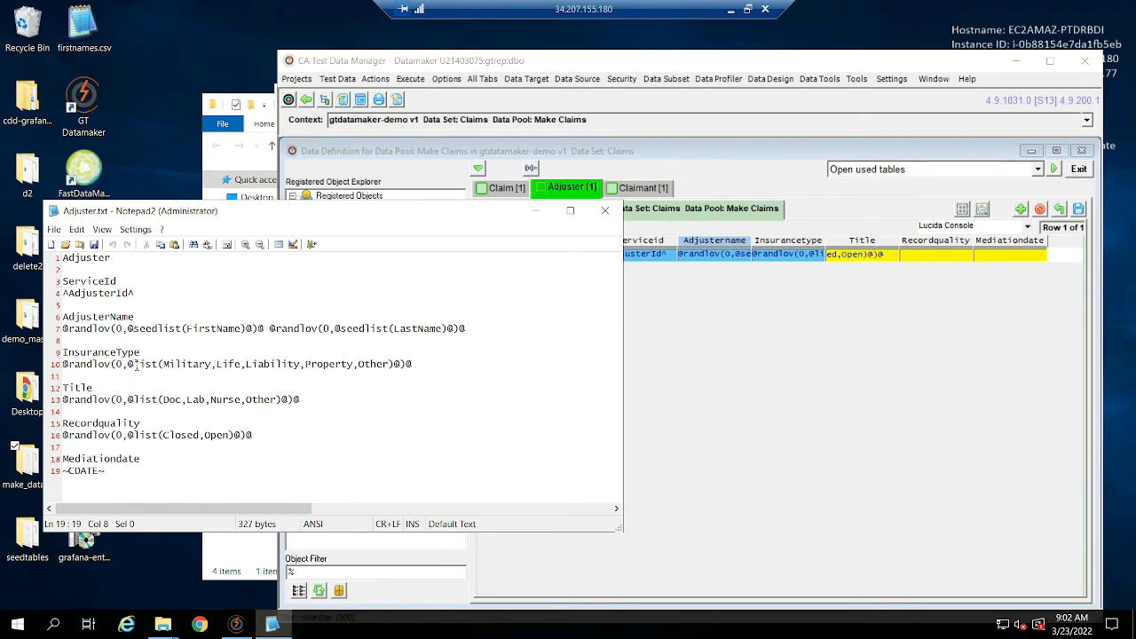
{"action": "left_click", "coordinate": [815, 413]}
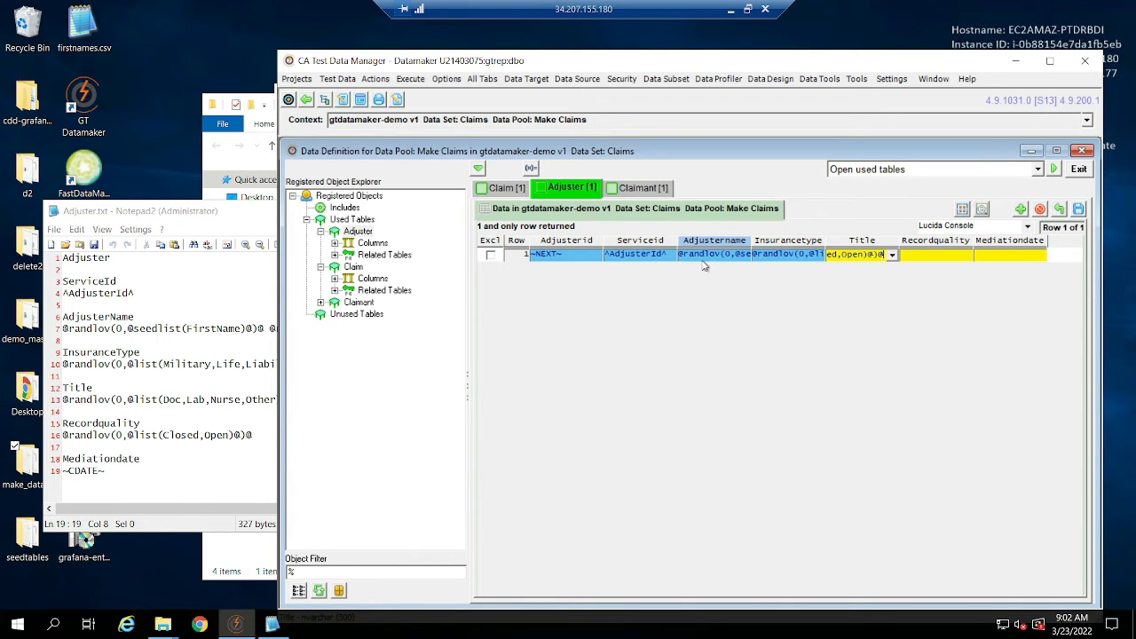
{"action": "double_click", "coordinate": [718, 256]}
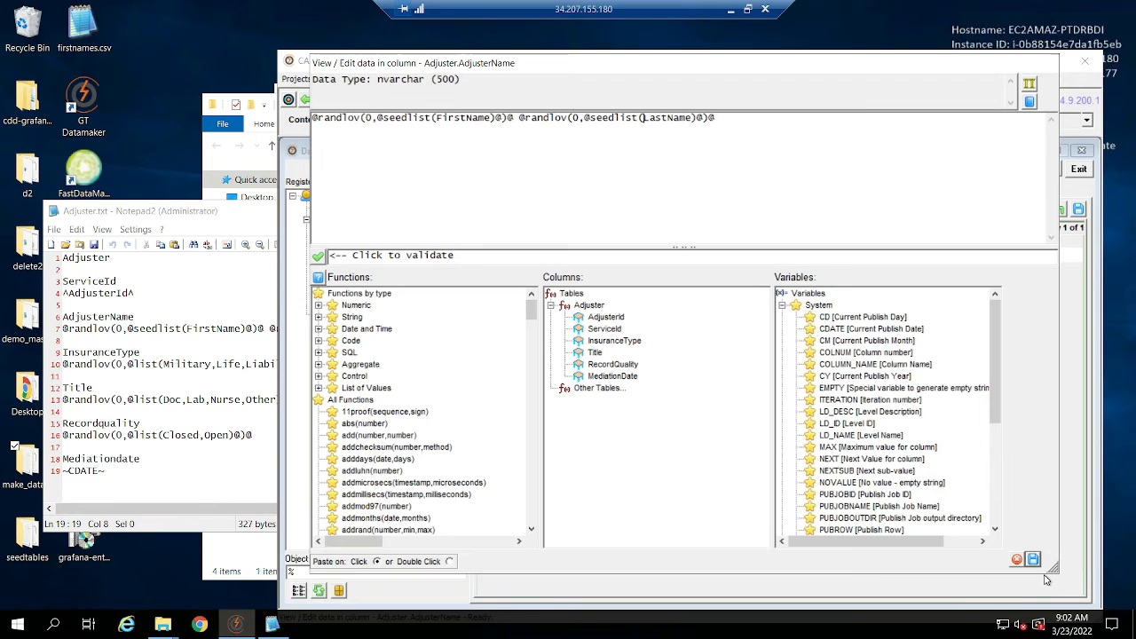
{"action": "left_click", "coordinate": [1032, 560]}
{"action": "double_click", "coordinate": [812, 257]}
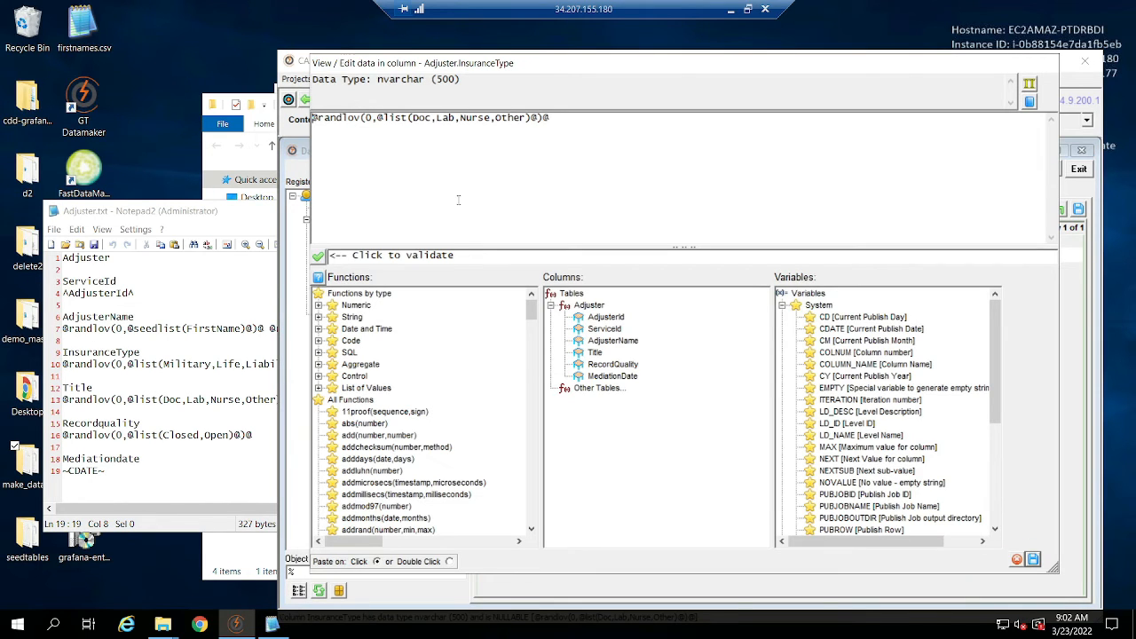
{"action": "left_click", "coordinate": [160, 400]}
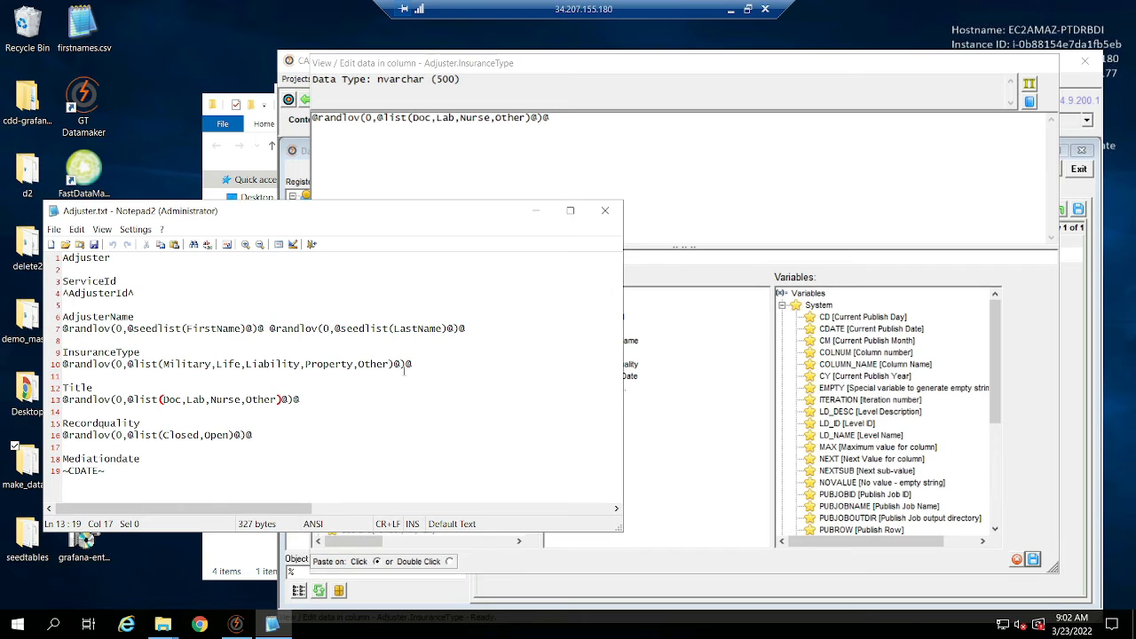
{"action": "left_click_drag", "start_coordinate": [438, 364], "coordinate": [4, 369]}
{"action": "left_click_drag", "start_coordinate": [601, 129], "coordinate": [237, 153]}
{"action": "key", "text": "ctrl+v"}
{"action": "left_click", "coordinate": [1033, 559]}
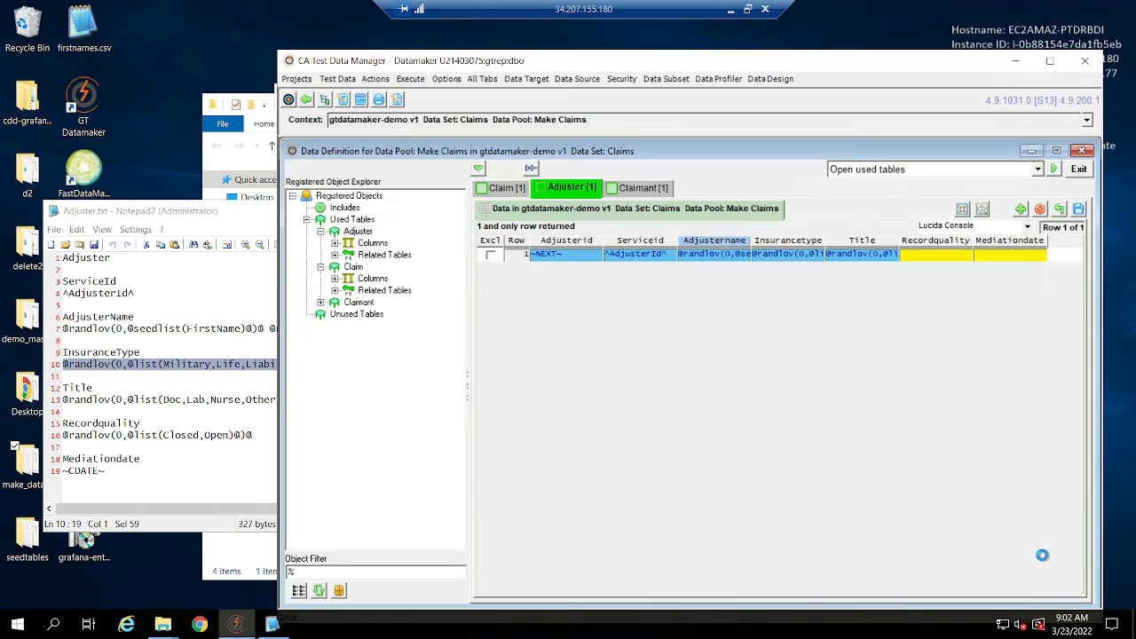
{"action": "left_click", "coordinate": [866, 259]}
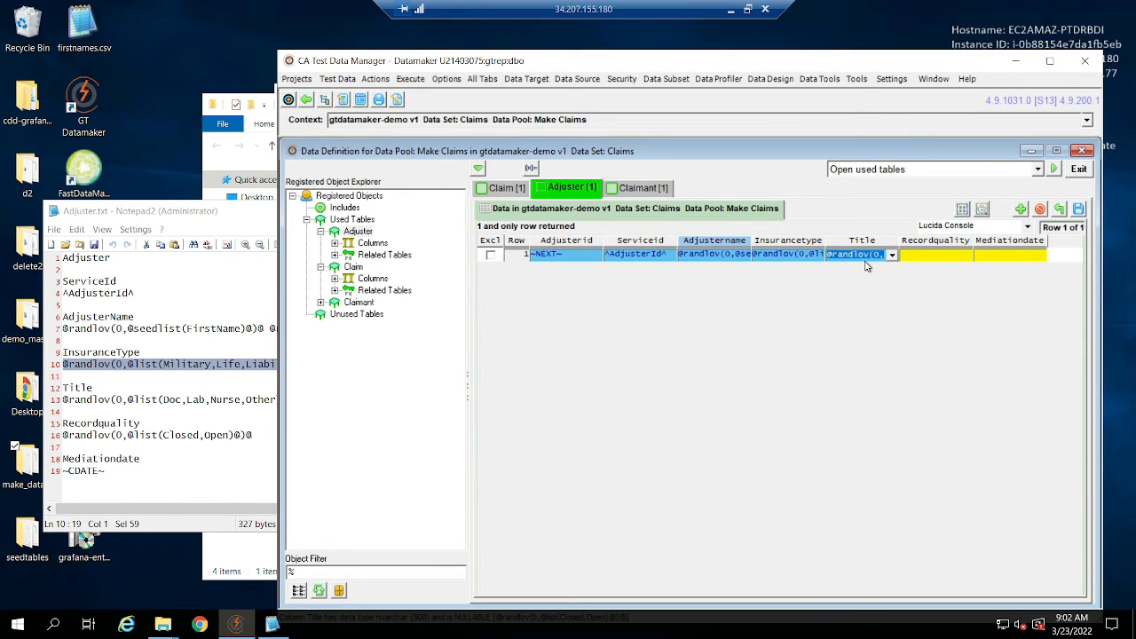
{"action": "double_click", "coordinate": [870, 257]}
{"action": "left_click", "coordinate": [160, 448]}
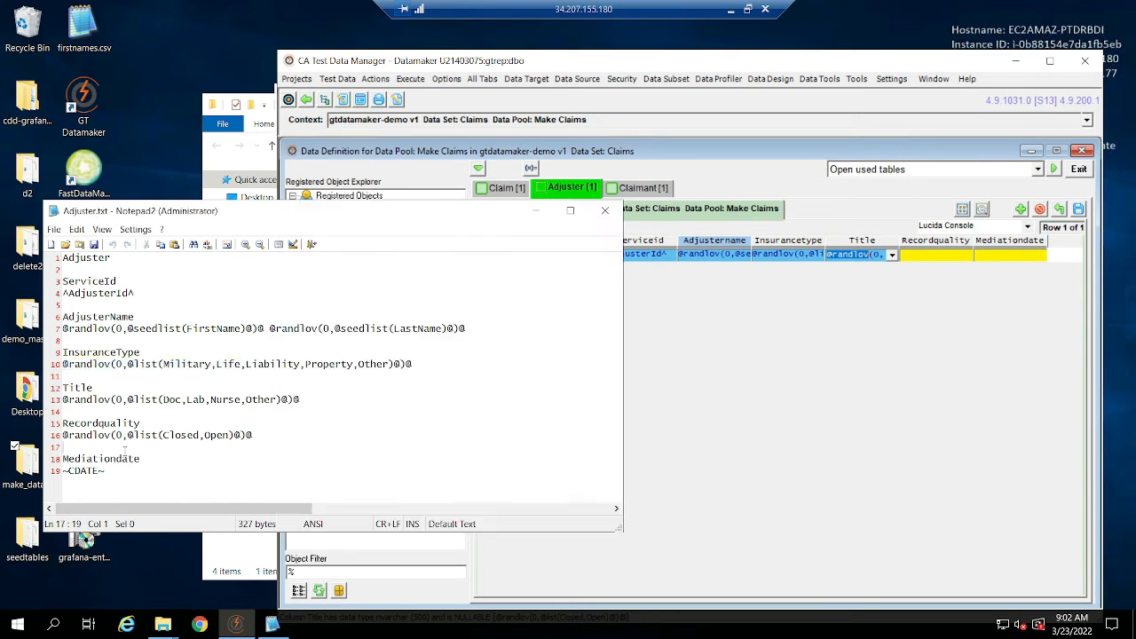
{"action": "left_click_drag", "start_coordinate": [300, 400], "coordinate": [4, 408]}
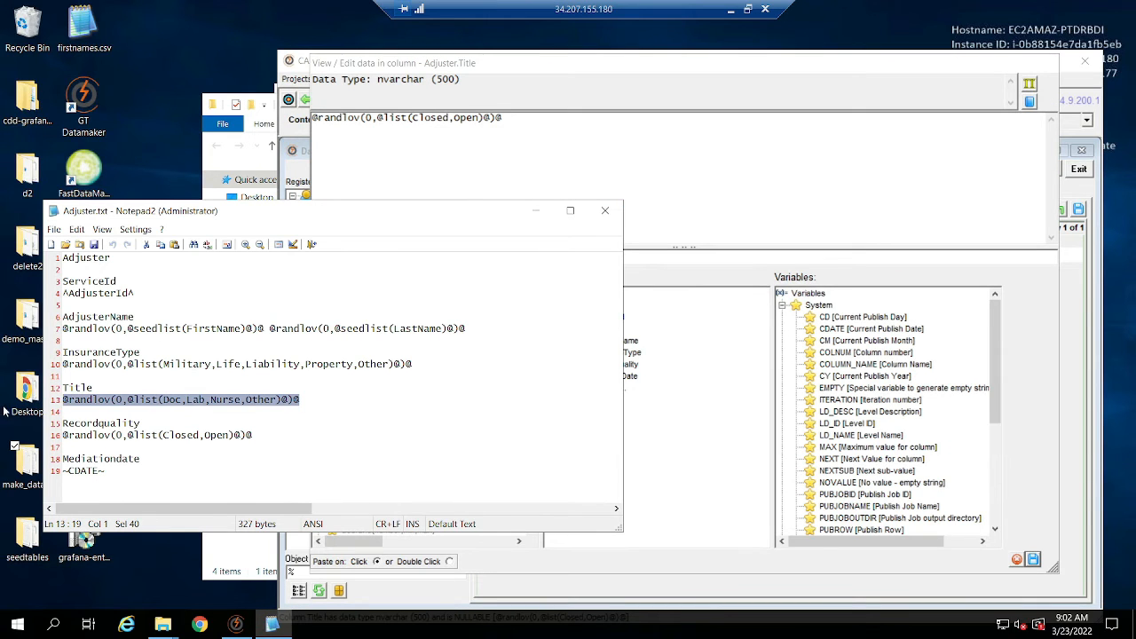
{"action": "left_click_drag", "start_coordinate": [584, 155], "coordinate": [311, 118]}
{"action": "key", "text": "ctrl+v"}
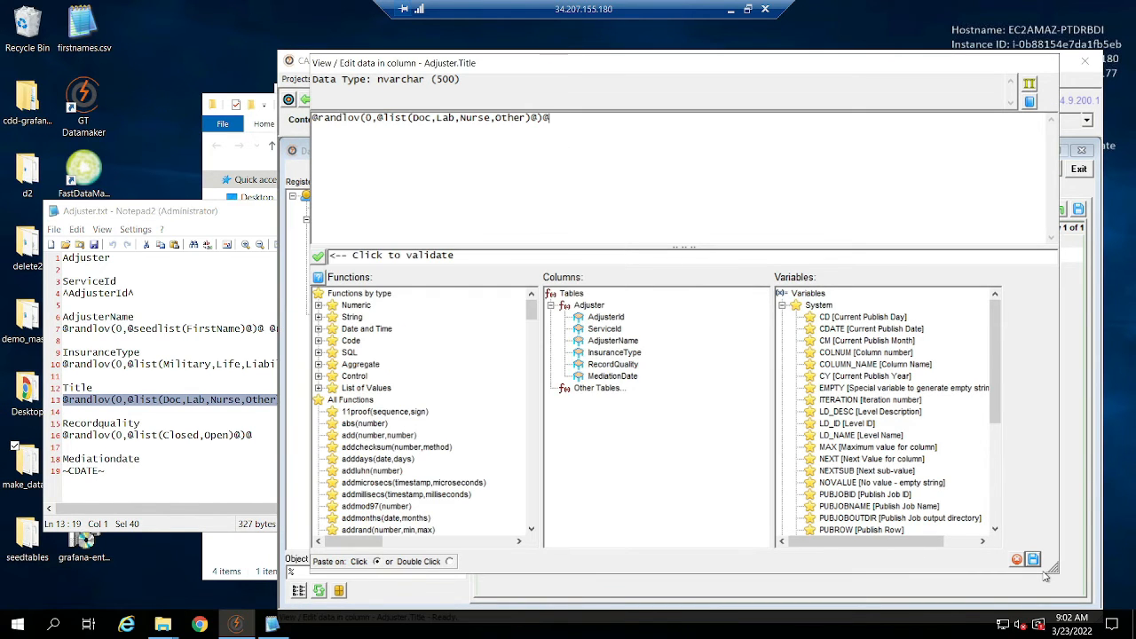
{"action": "left_click", "coordinate": [1033, 560]}
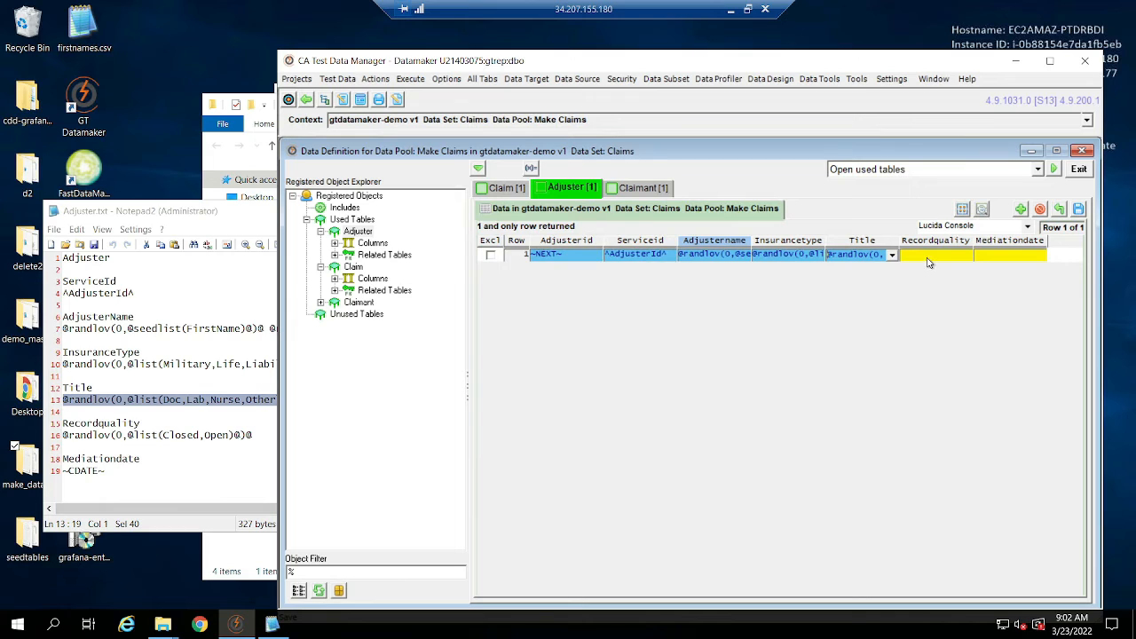
{"action": "left_click", "coordinate": [230, 450]}
{"action": "left_click_drag", "start_coordinate": [265, 434], "coordinate": [2, 442]}
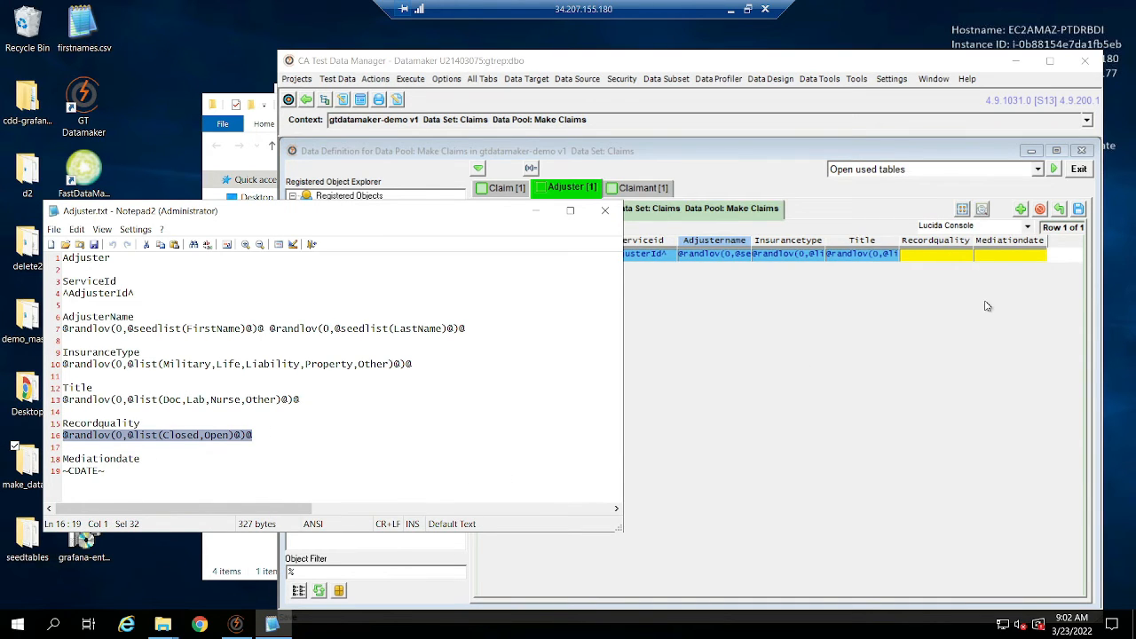
{"action": "left_click", "coordinate": [964, 255]}
{"action": "type", "text": "@randlov(0,@list(Closed,Open)@@"}
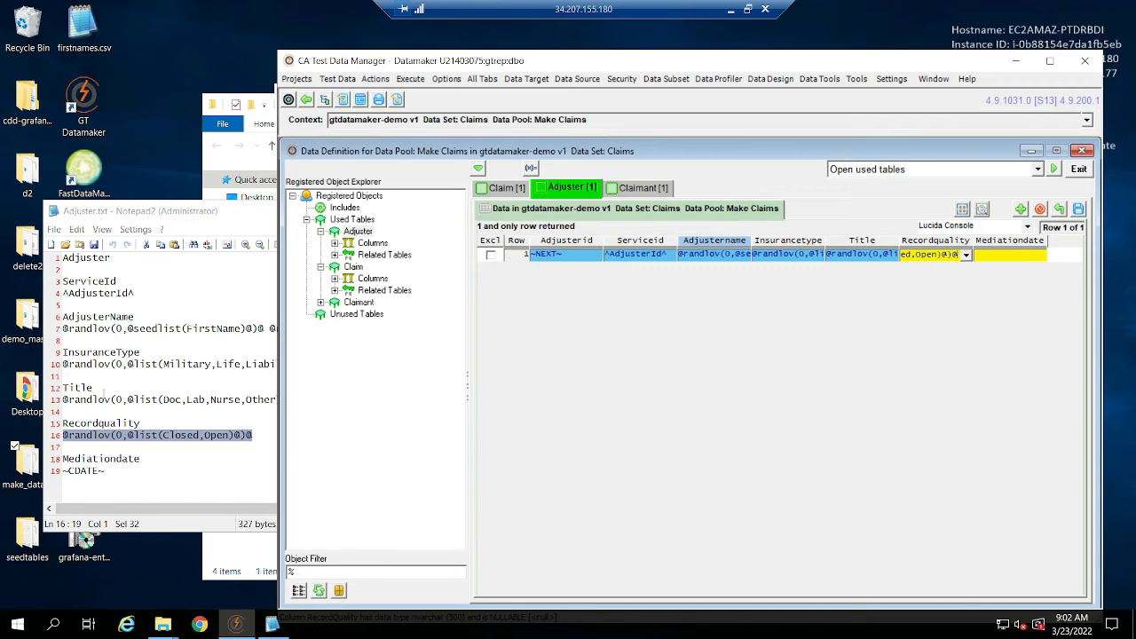
Fill Adjuster's MediationDate column with ~CDATE~ copied from Adjuster.txt, and save the Adjuster row's data changes.
{"action": "left_click_drag", "start_coordinate": [107, 476], "coordinate": [56, 472]}
{"action": "key", "text": "ctrl+c"}
{"action": "left_click", "coordinate": [1010, 255]}
{"action": "key", "text": "ctrl+v"}
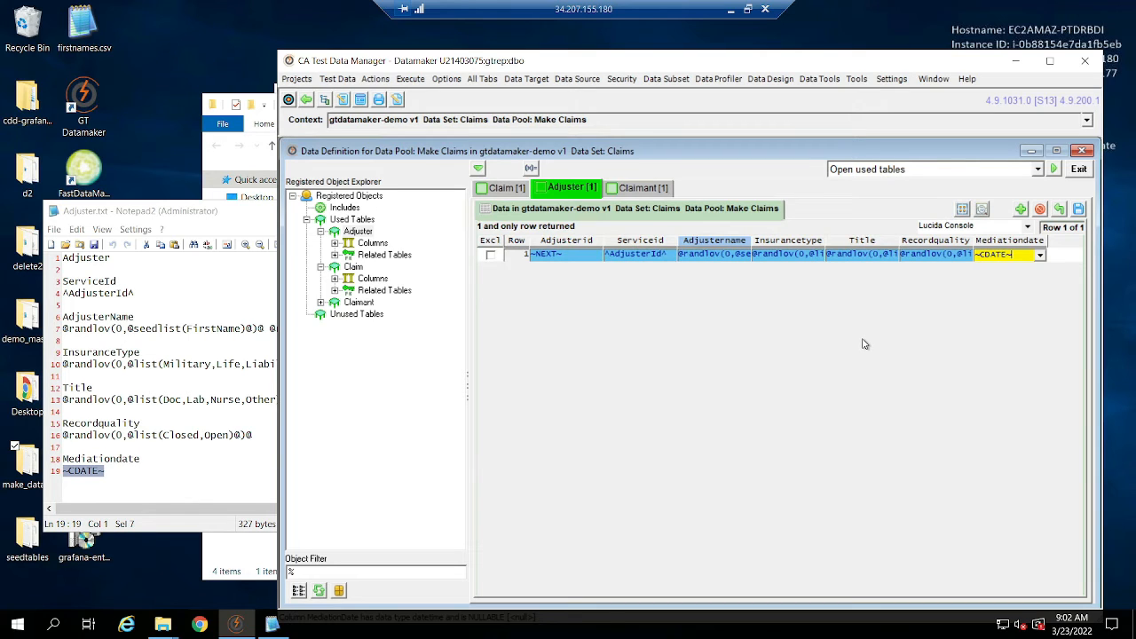
{"action": "left_click", "coordinate": [1079, 210]}
{"action": "left_click", "coordinate": [632, 304]}
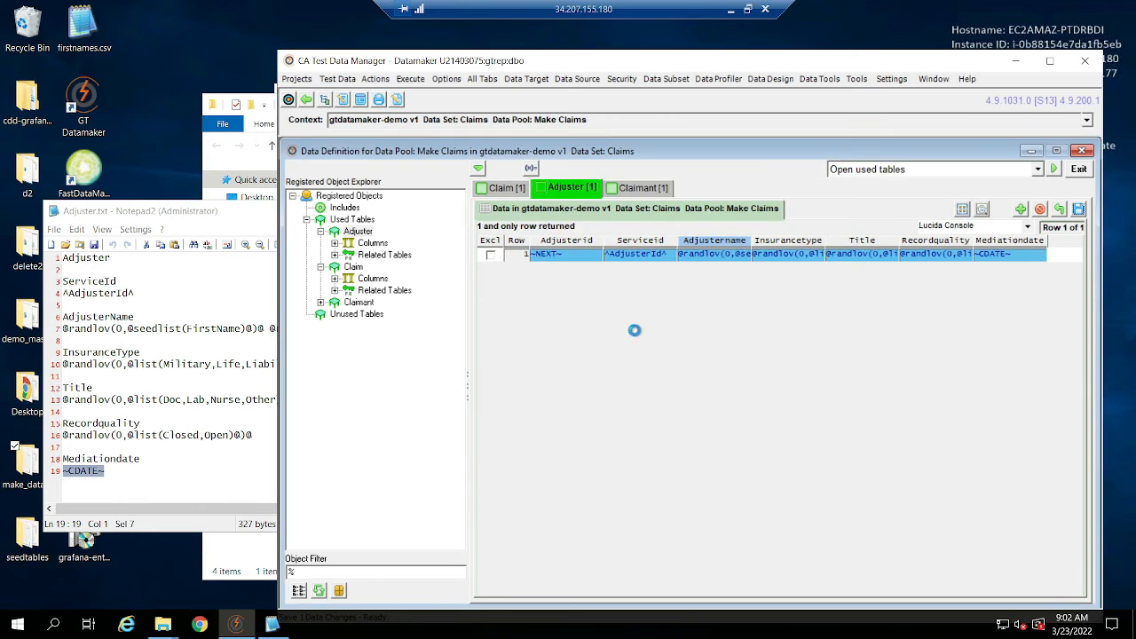
Switch to the local DataGrip console and paste a copy of the Adjuster select query onto line 5.
{"action": "left_click", "coordinate": [731, 9]}
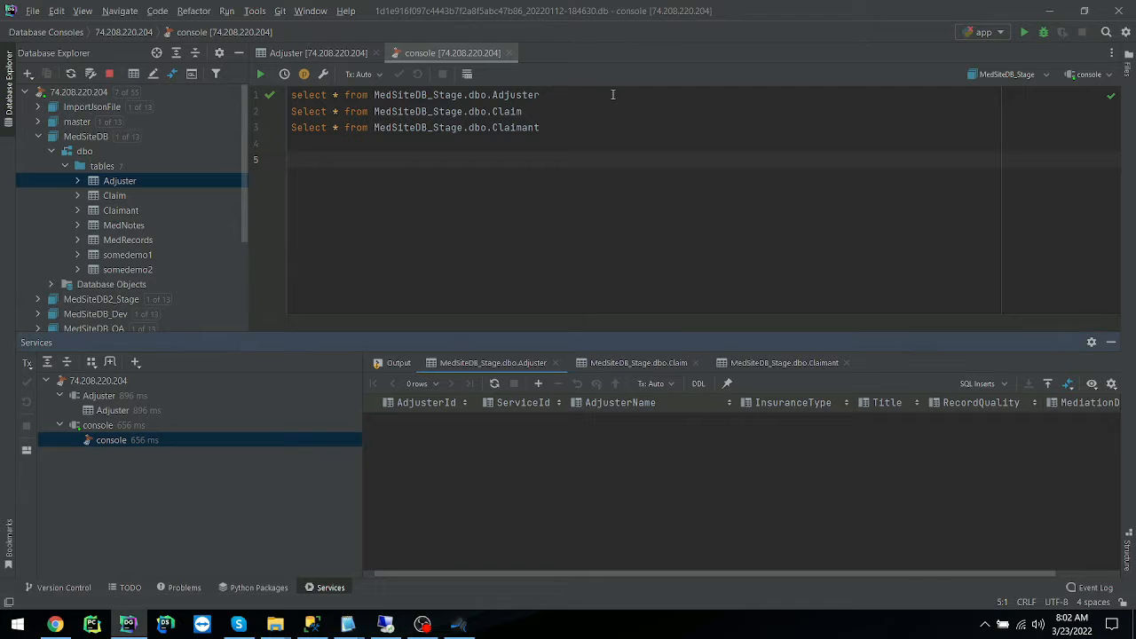
{"action": "left_click", "coordinate": [450, 95]}
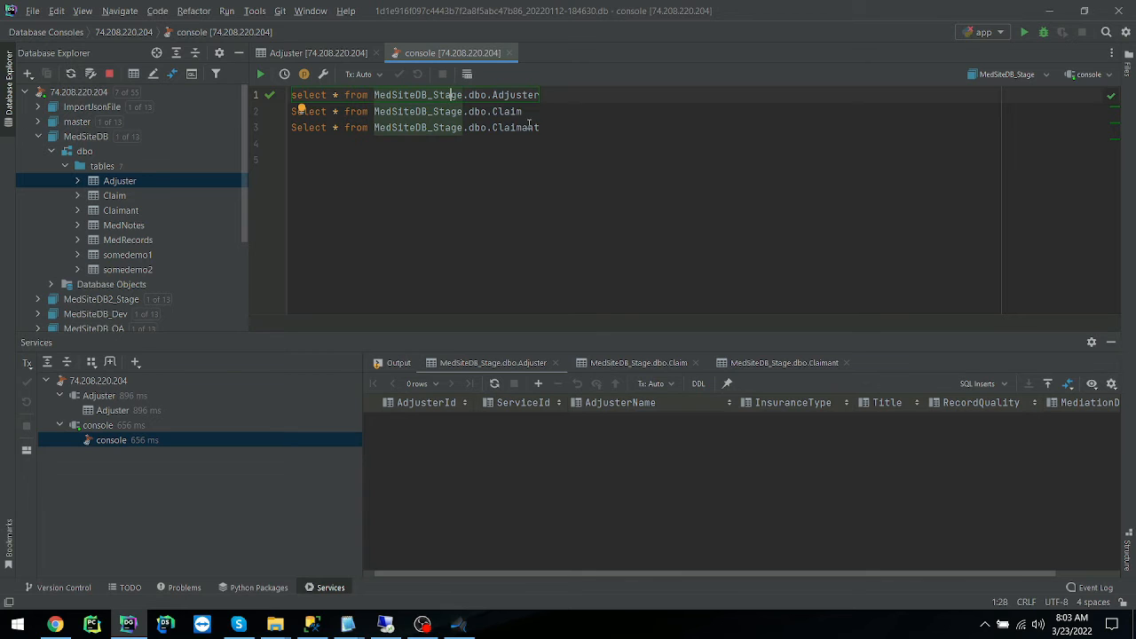
{"action": "left_click_drag", "start_coordinate": [525, 112], "coordinate": [266, 112]}
{"action": "left_click", "coordinate": [545, 95]}
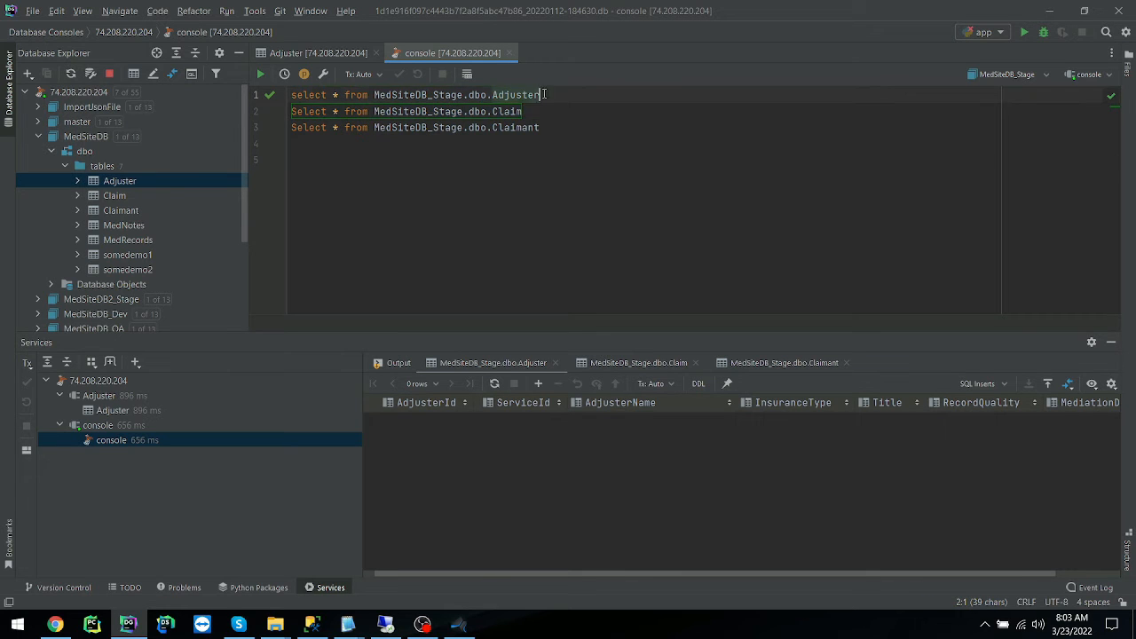
{"action": "left_click_drag", "start_coordinate": [545, 95], "coordinate": [209, 98]}
{"action": "left_click", "coordinate": [608, 178]}
{"action": "key", "text": "ctrl+v"}
Remove the _Stage suffix from the copied query's database name and run select * from MedSiteDB.dbo.Adjuster.
{"action": "key", "text": "Left"}
{"action": "key", "text": "Left"}
{"action": "key", "text": "Left"}
{"action": "key", "text": "Left"}
{"action": "key", "text": "Left"}
{"action": "key", "text": "Left"}
{"action": "key", "text": "Left"}
{"action": "key", "text": "Left"}
{"action": "key", "text": "Left"}
{"action": "key", "text": "Left"}
{"action": "key", "text": "Left"}
{"action": "key", "text": "Left"}
{"action": "key", "text": "Left"}
{"action": "key", "text": "Left"}
{"action": "key", "text": "Delete"}
{"action": "key", "text": "BackSpace"}
{"action": "key", "text": "BackSpace"}
{"action": "key", "text": "BackSpace"}
{"action": "key", "text": "BackSpace"}
{"action": "key", "text": "BackSpace"}
{"action": "left_click_drag", "start_coordinate": [291, 160], "coordinate": [505, 160]}
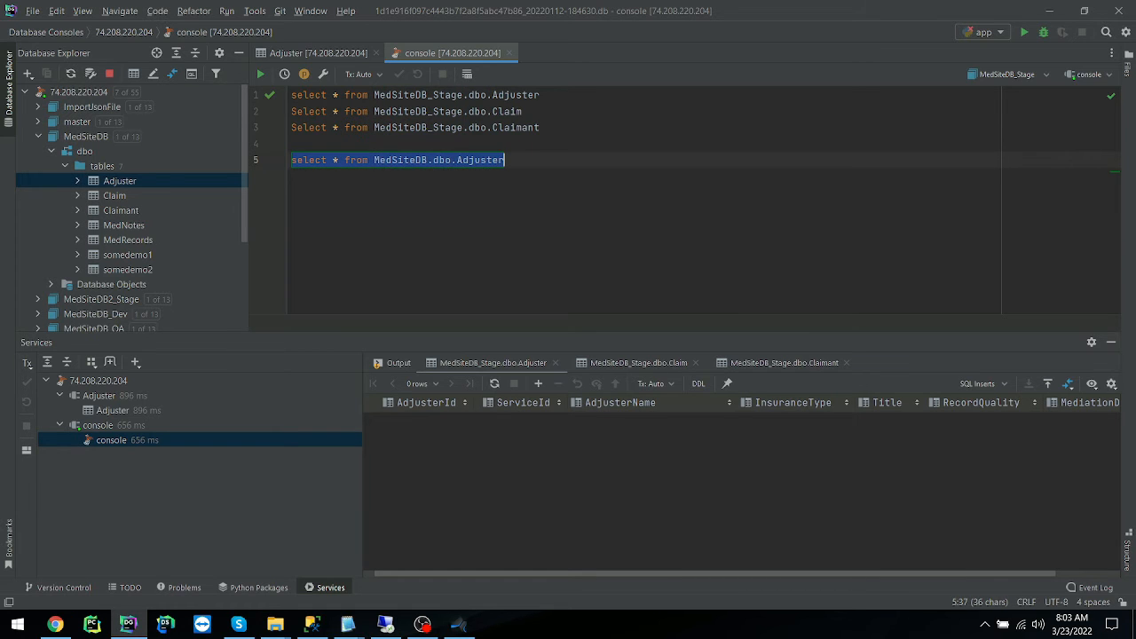
{"action": "left_click", "coordinate": [260, 74]}
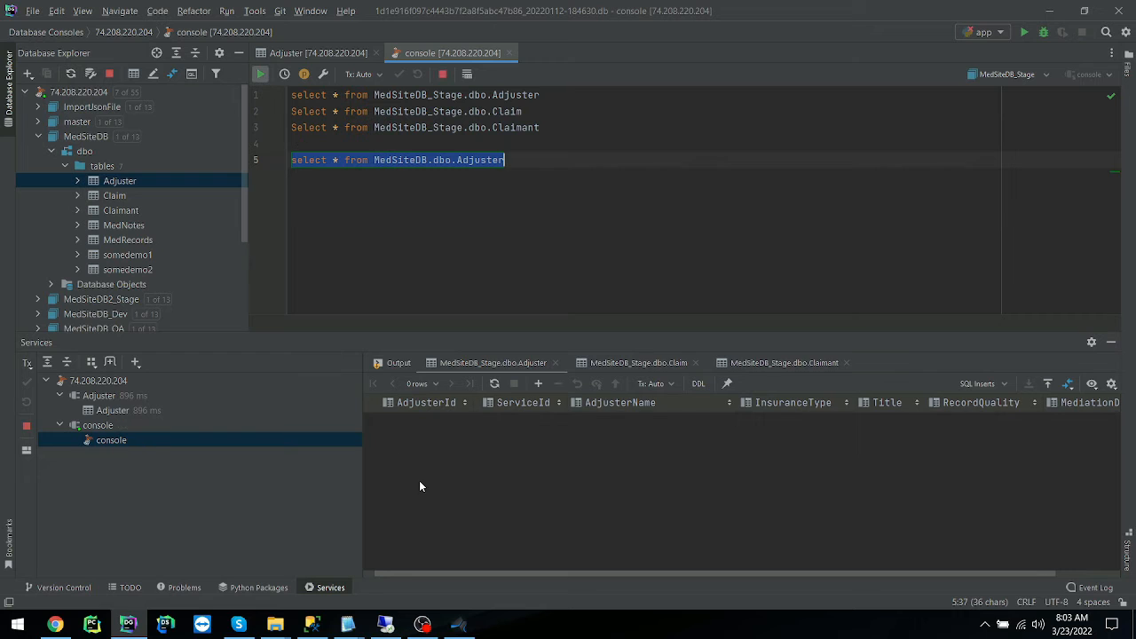
Review the Adjuster query results across the AdjusterId, ServiceId, AdjusterName and InsuranceType columns.
{"action": "left_click_drag", "start_coordinate": [458, 423], "coordinate": [466, 479]}
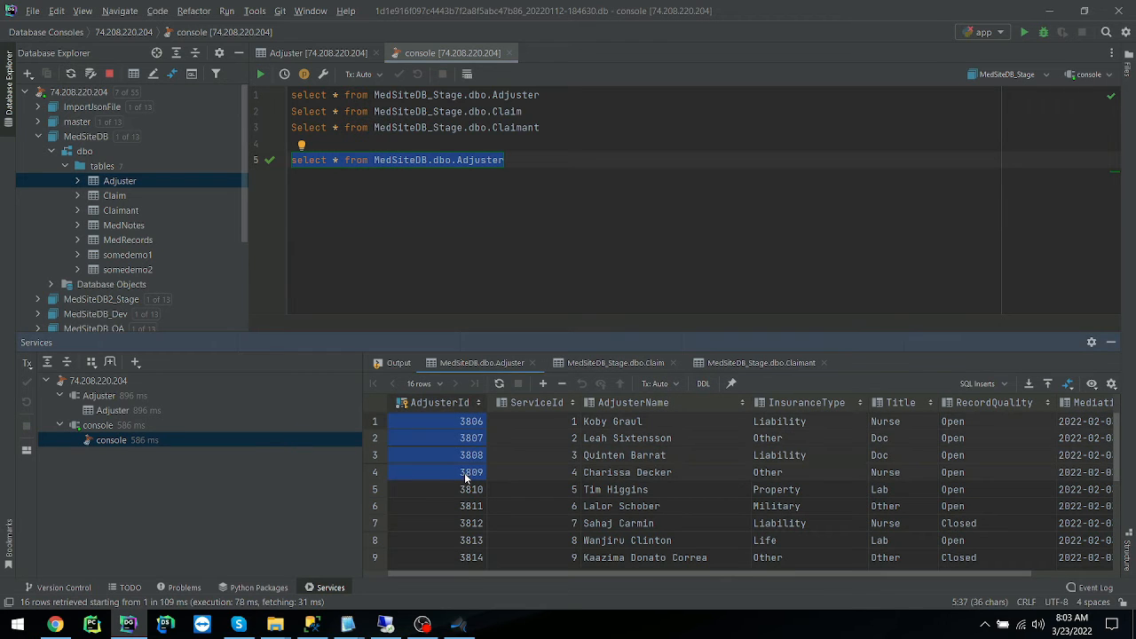
{"action": "left_click", "coordinate": [537, 458]}
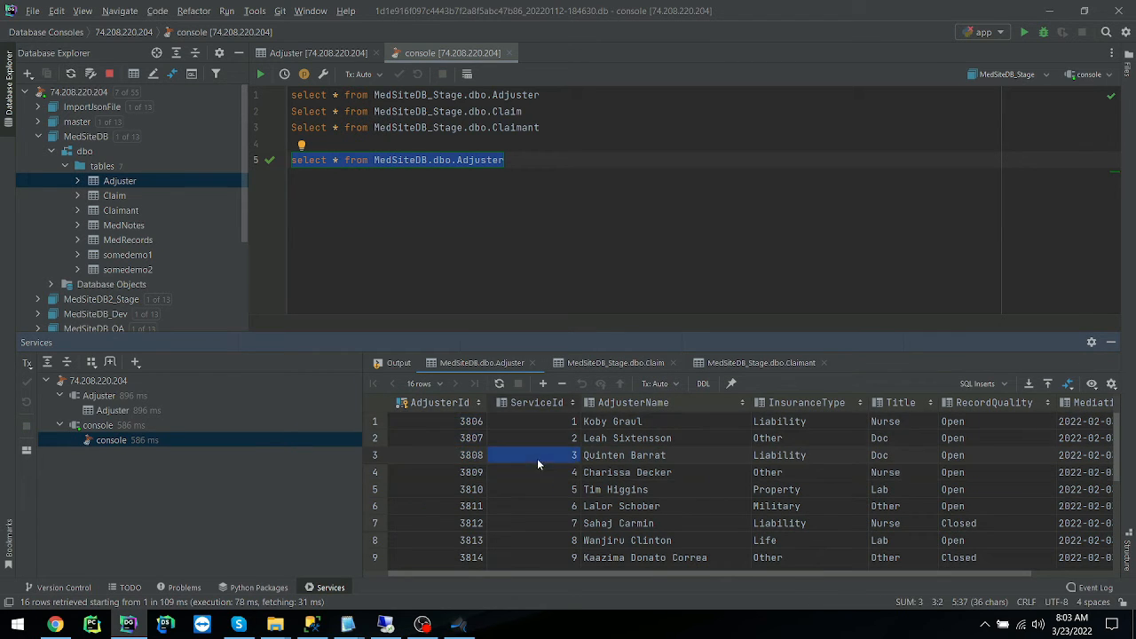
{"action": "left_click", "coordinate": [622, 439]}
{"action": "left_click", "coordinate": [652, 424]}
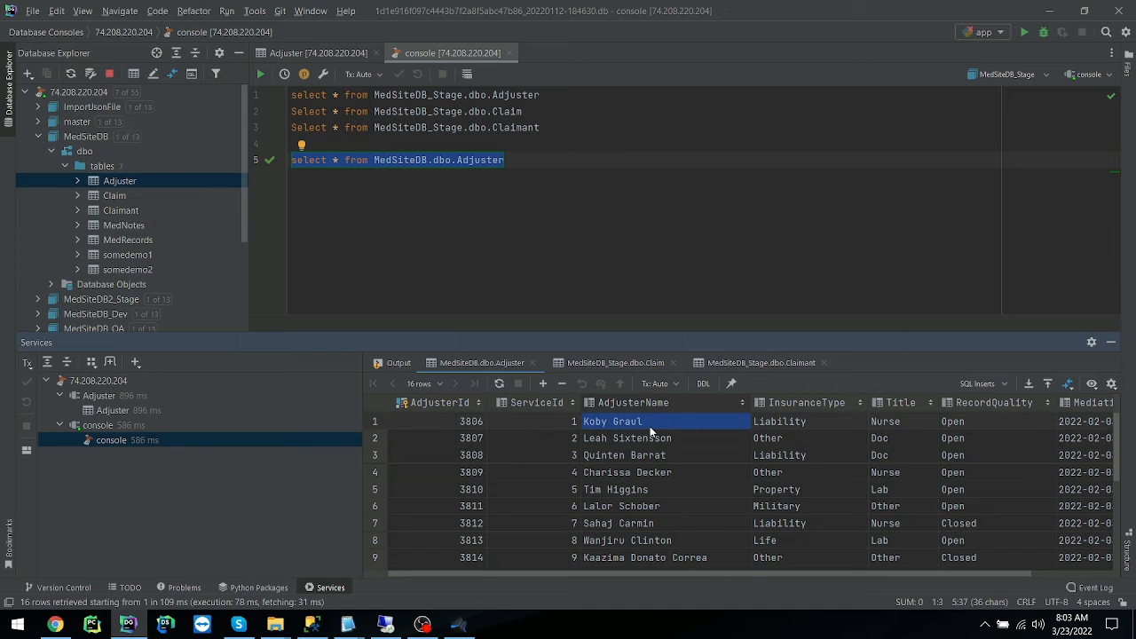
{"action": "left_click_drag", "start_coordinate": [776, 423], "coordinate": [810, 535]}
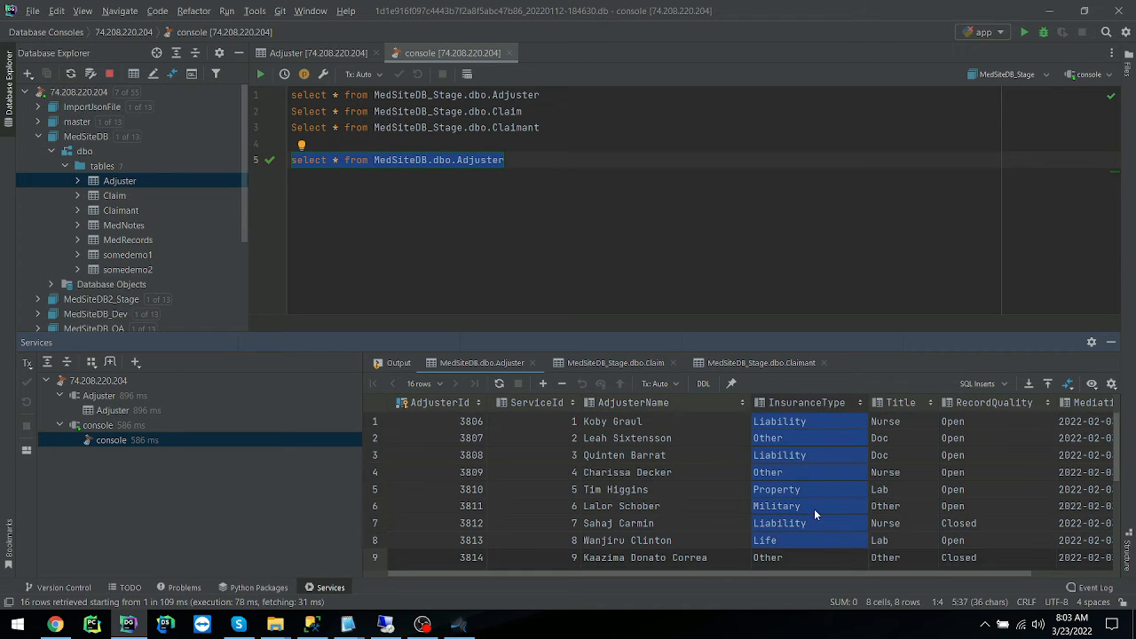
Begin a query on line 6 of the console with select distinct (InsuranceType) from.
{"action": "left_click", "coordinate": [548, 171]}
{"action": "key", "text": "Return"}
{"action": "type", "text": "select d"}
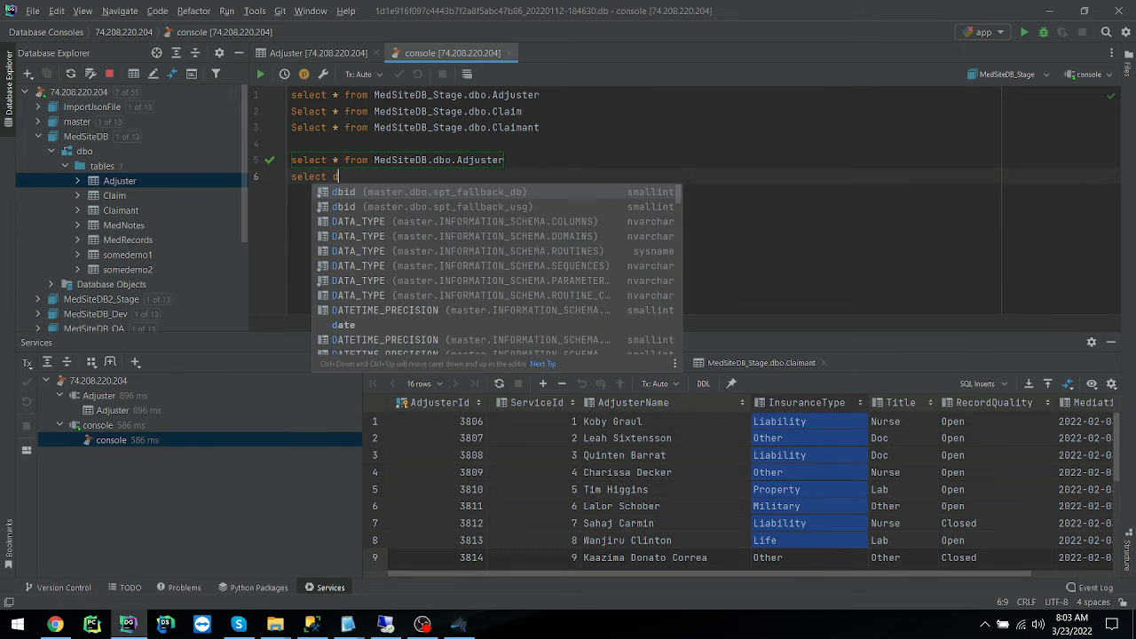
{"action": "type", "text": "istin"}
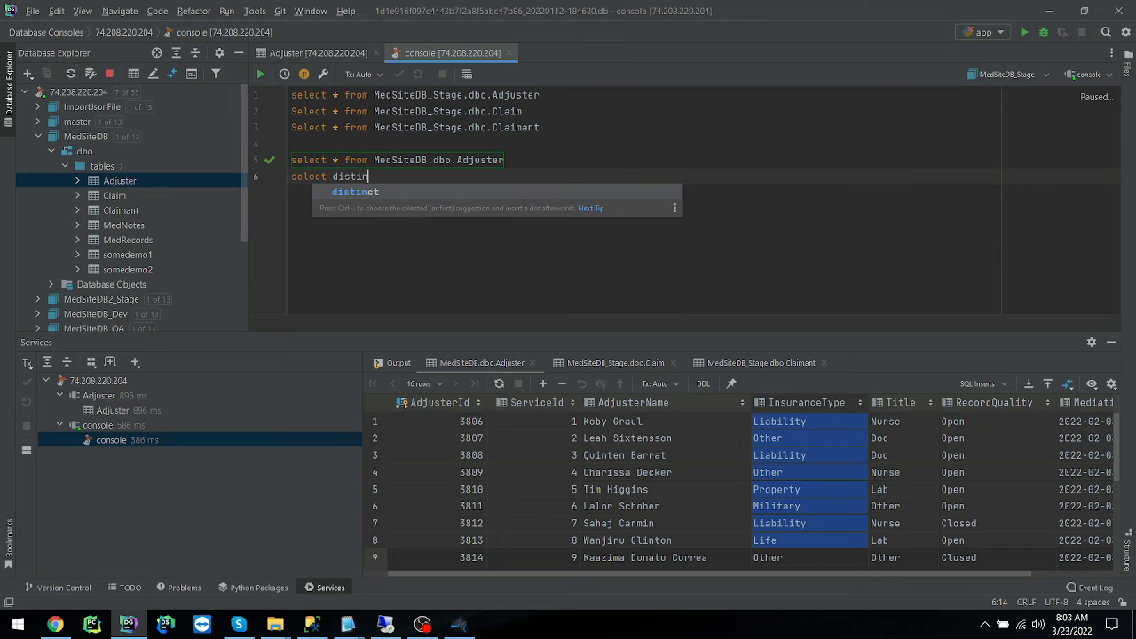
{"action": "key", "text": "Return"}
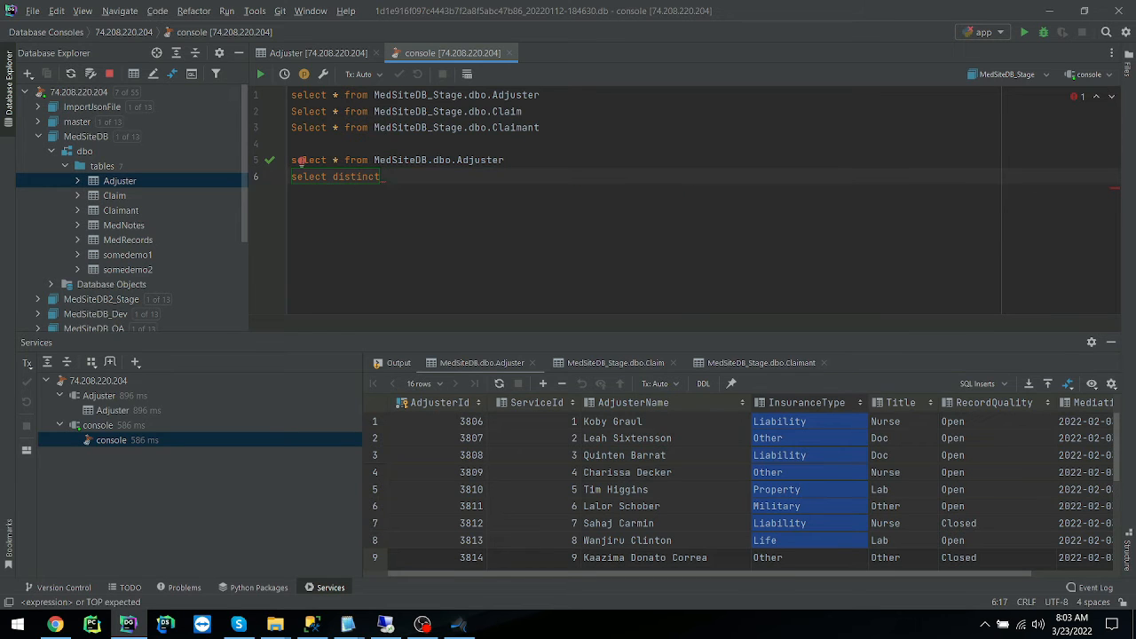
{"action": "type", "text": "(Ins"}
{"action": "key", "text": "Return"}
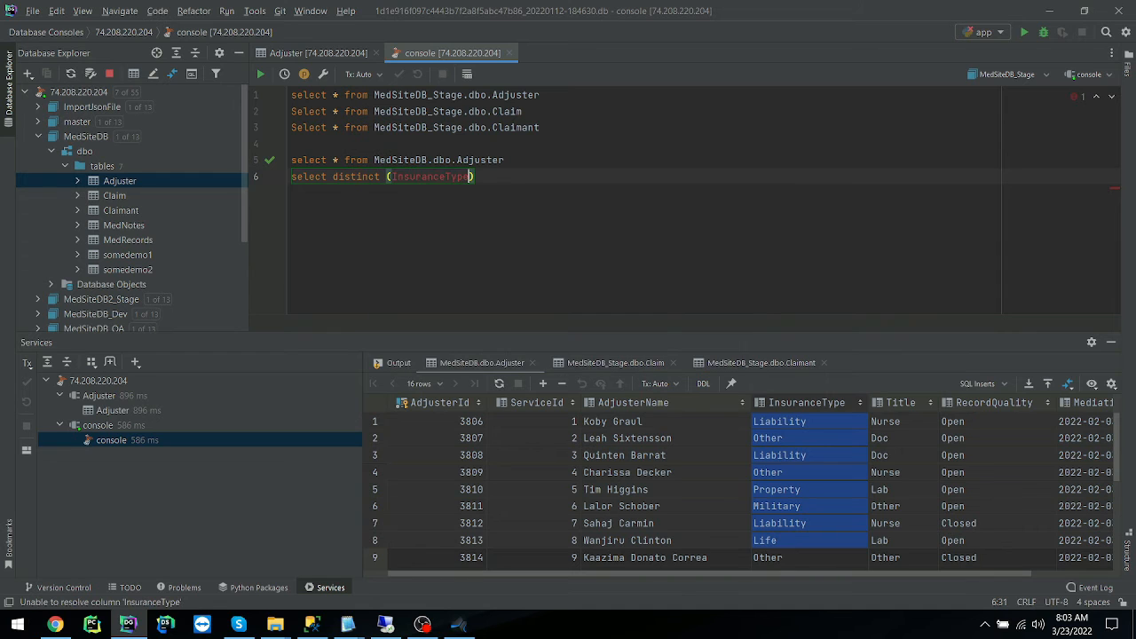
{"action": "type", "text": ") from"}
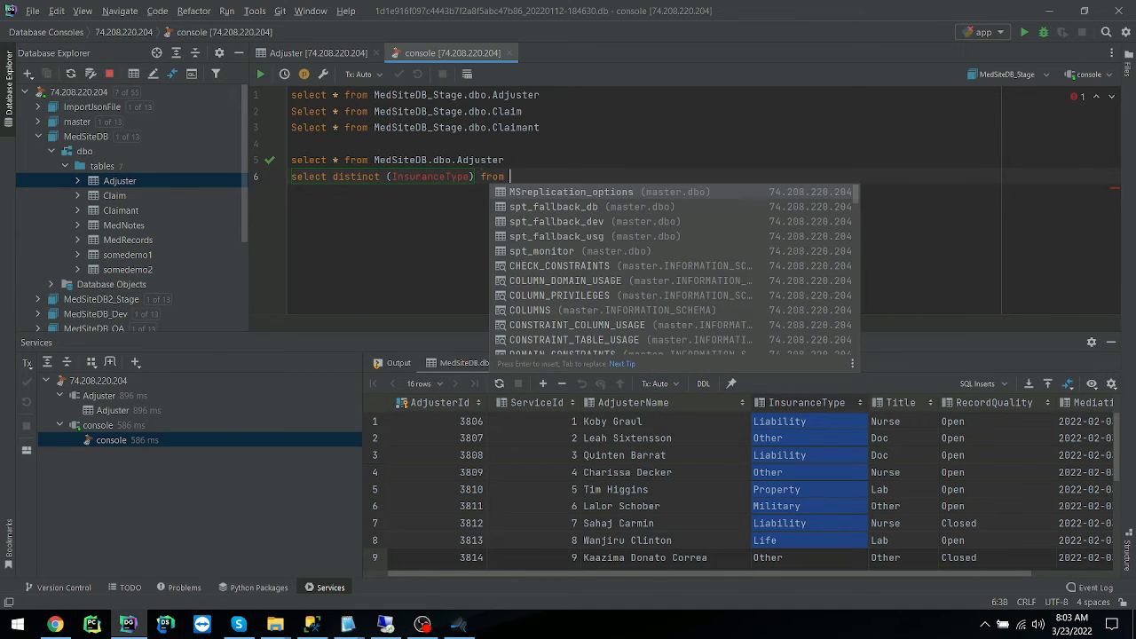
Complete the distinct InsuranceType query with MedSiteDB.dbo.Adjuster as its source, run it and examine the returned values.
{"action": "left_click_drag", "start_coordinate": [509, 161], "coordinate": [374, 161]}
{"action": "key", "text": "ctrl+c"}
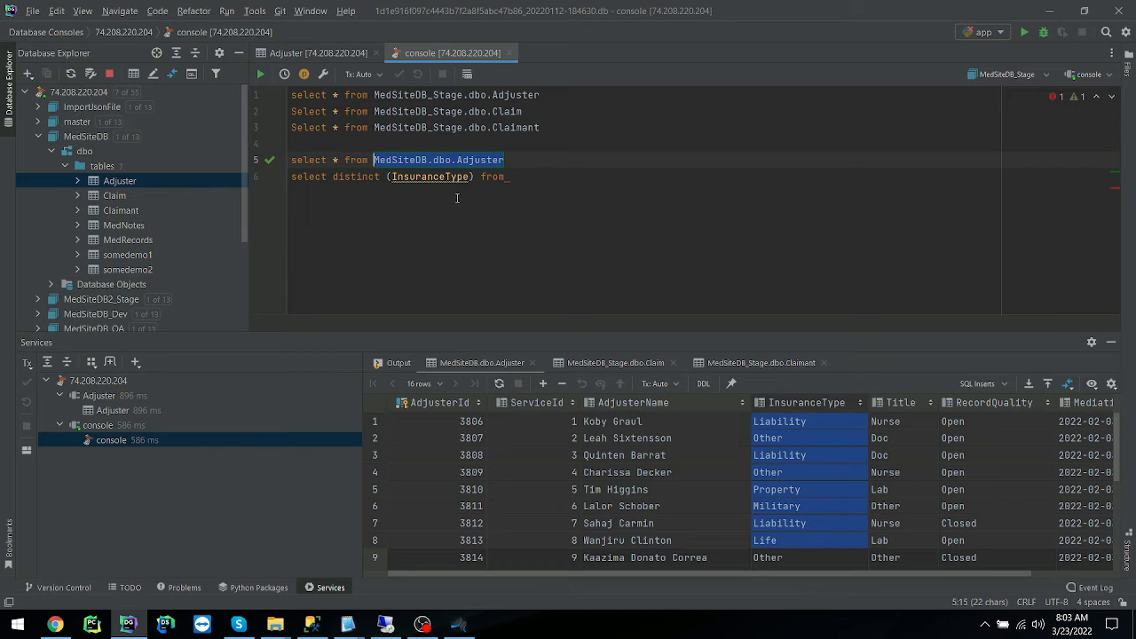
{"action": "left_click", "coordinate": [539, 179]}
{"action": "key", "text": "ctrl+v"}
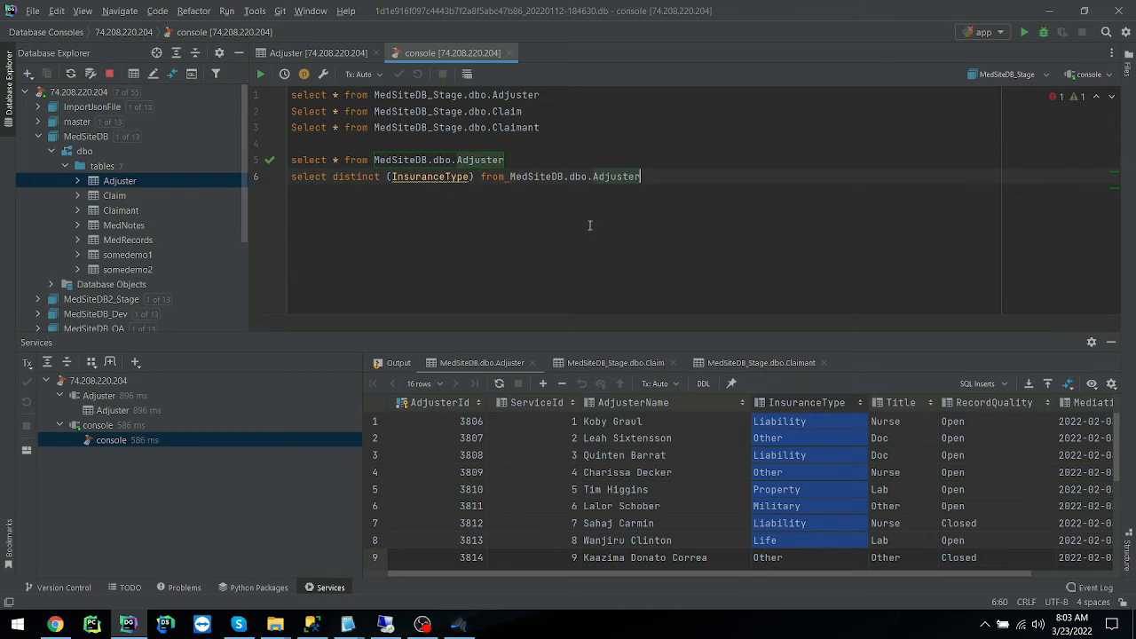
{"action": "left_click_drag", "start_coordinate": [689, 177], "coordinate": [290, 178]}
{"action": "left_click", "coordinate": [260, 74]}
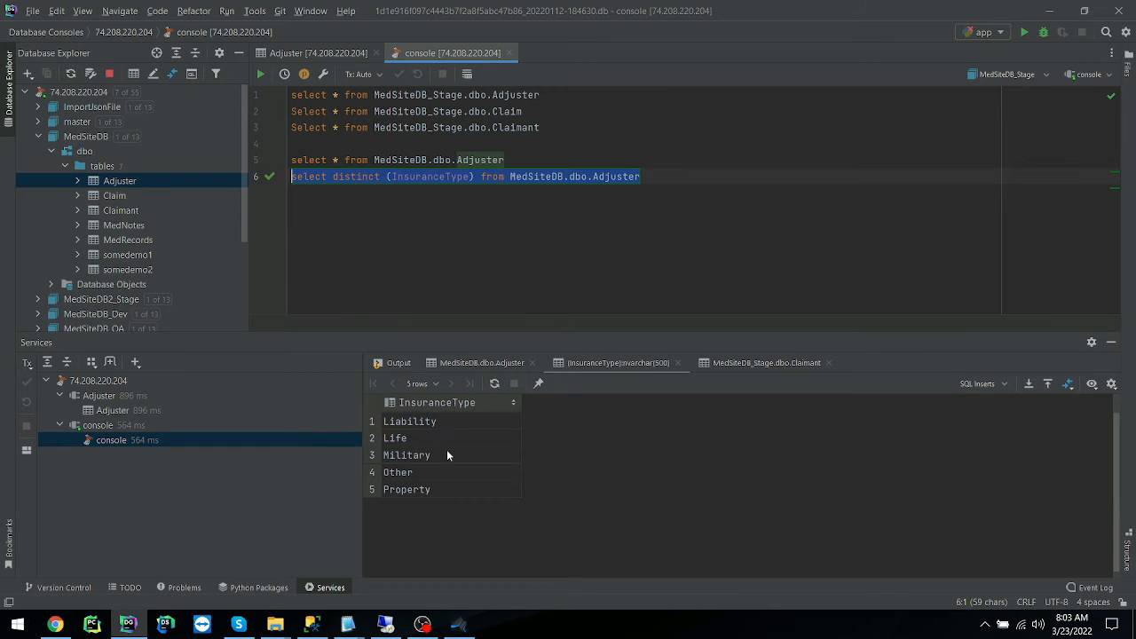
{"action": "left_click_drag", "start_coordinate": [404, 426], "coordinate": [432, 496]}
{"action": "left_click", "coordinate": [445, 176]}
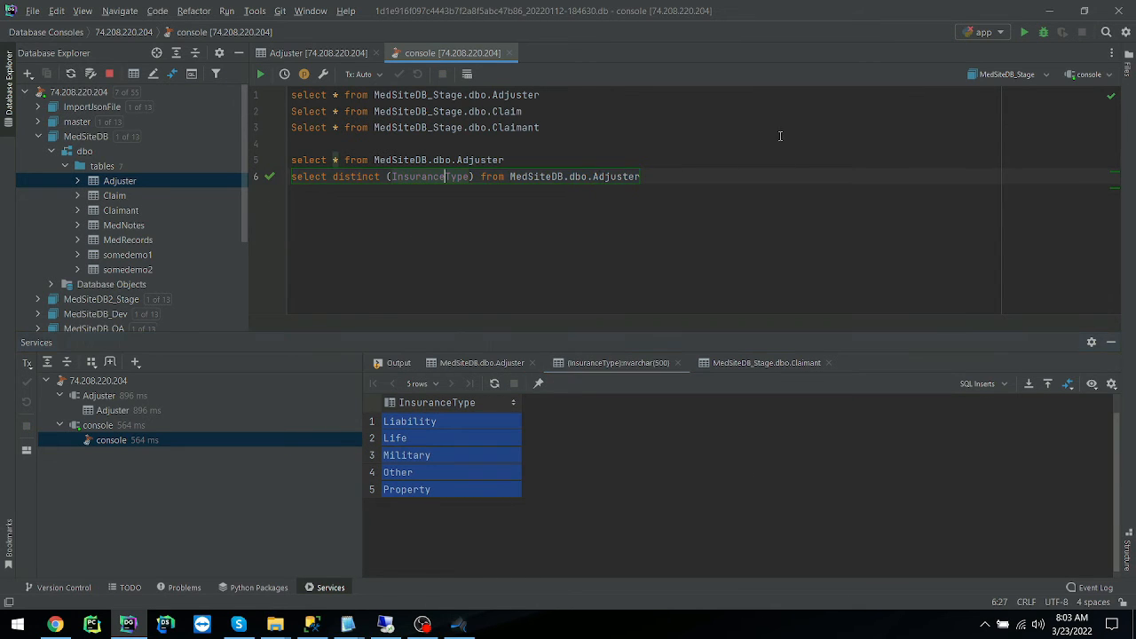
{"action": "left_click_drag", "start_coordinate": [657, 177], "coordinate": [292, 176]}
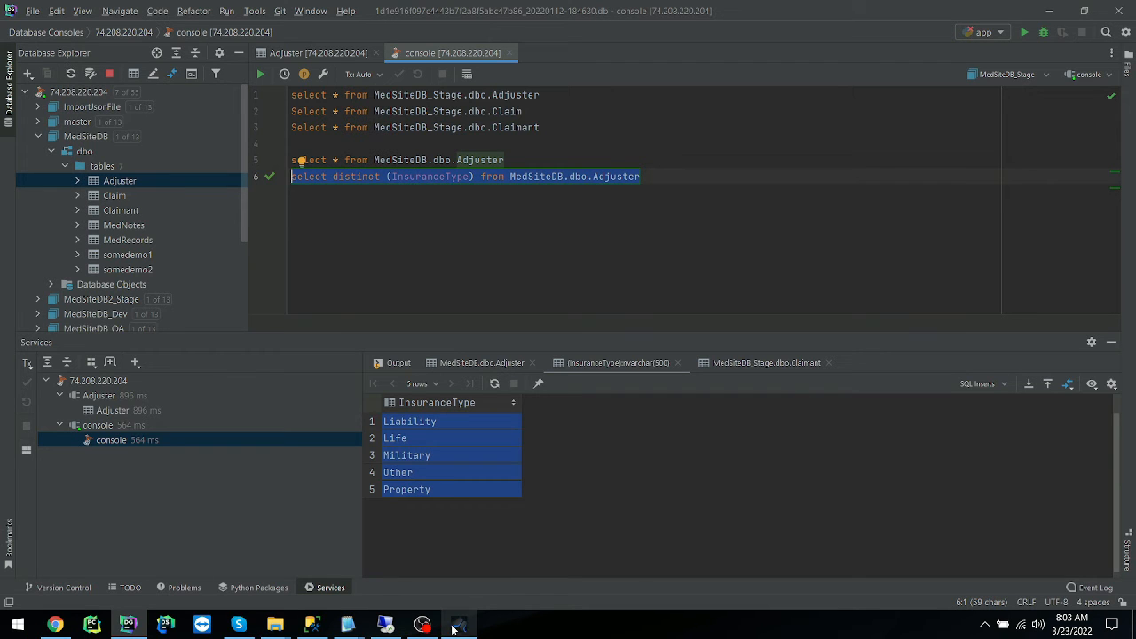
Switch to the remote desktop, close Adjuster.txt and open Claim.txt from the make_data_scripts folder.
{"action": "left_click", "coordinate": [395, 630]}
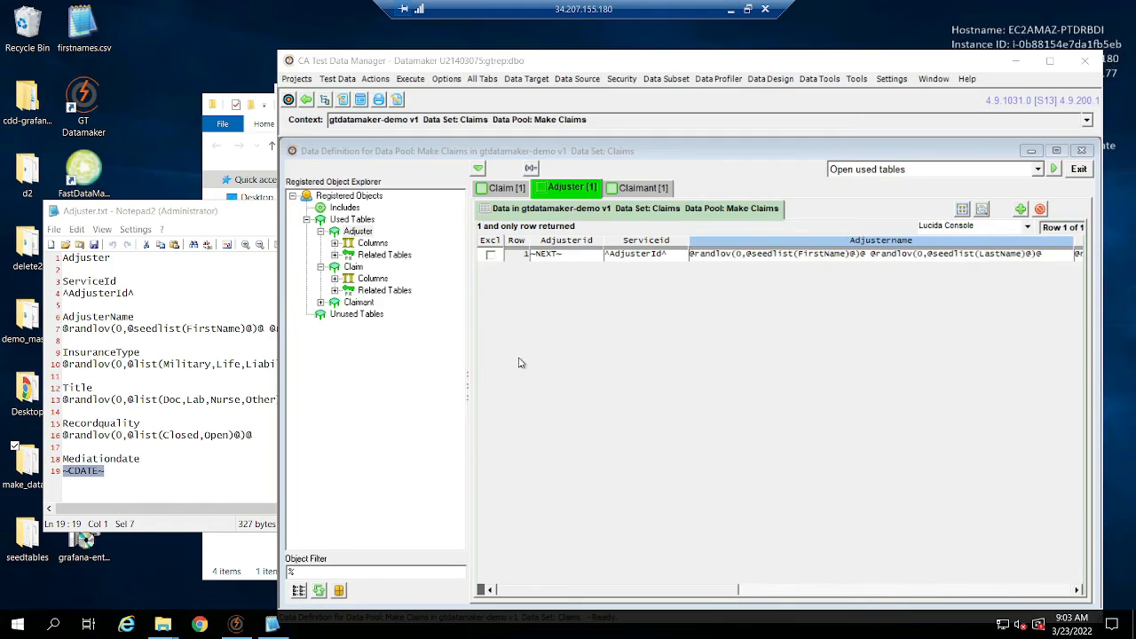
{"action": "left_click", "coordinate": [125, 393]}
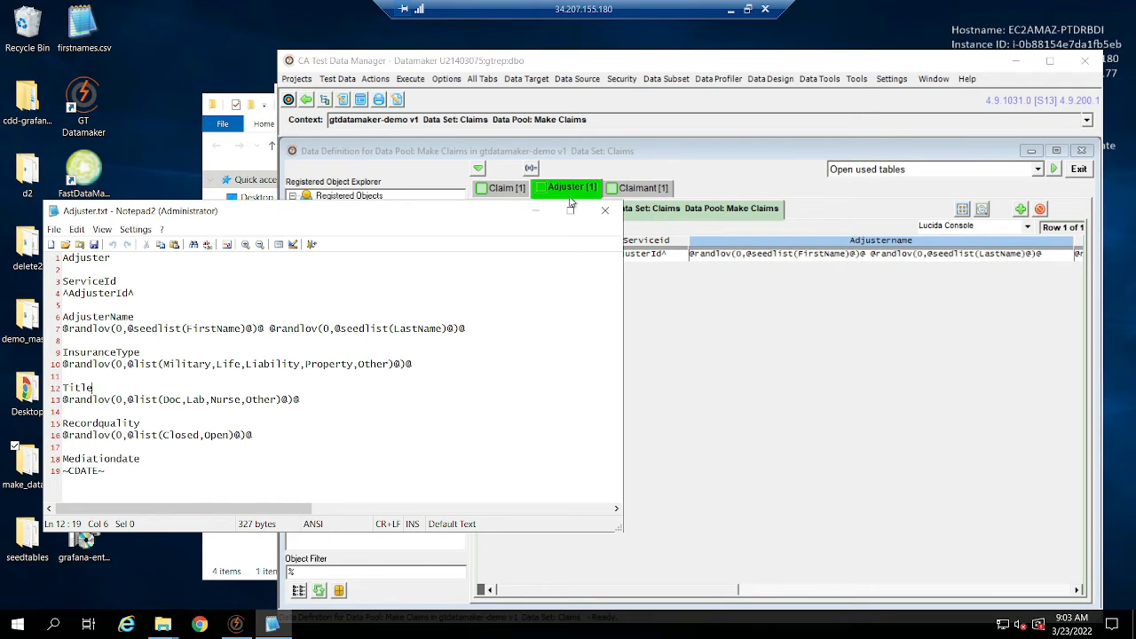
{"action": "left_click", "coordinate": [601, 213]}
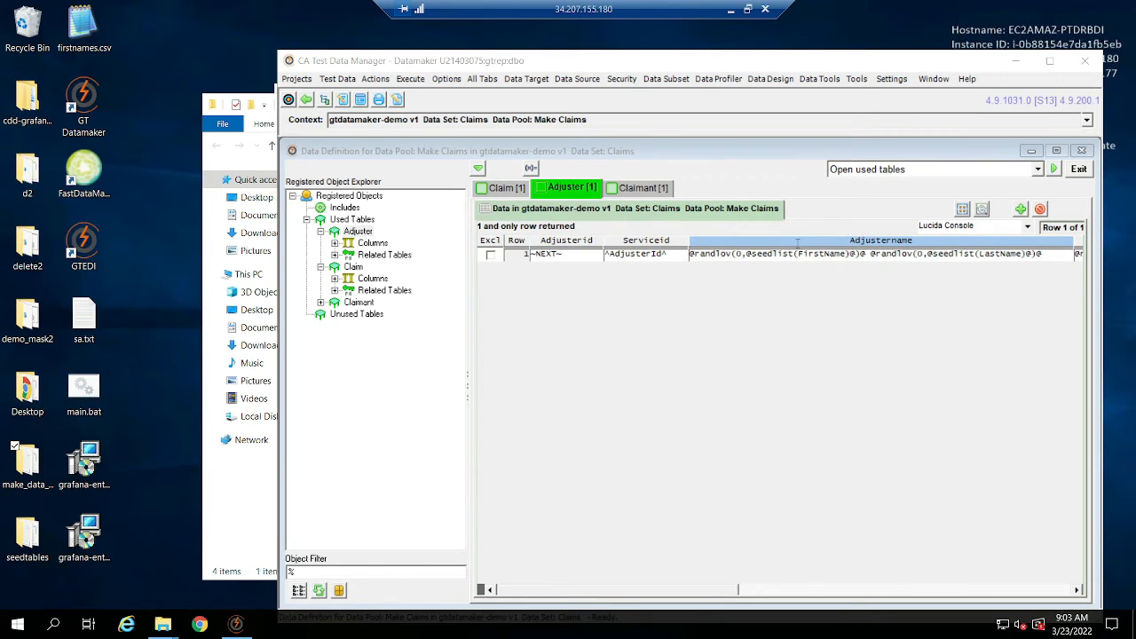
{"action": "left_click", "coordinate": [236, 505]}
{"action": "double_click", "coordinate": [419, 207]}
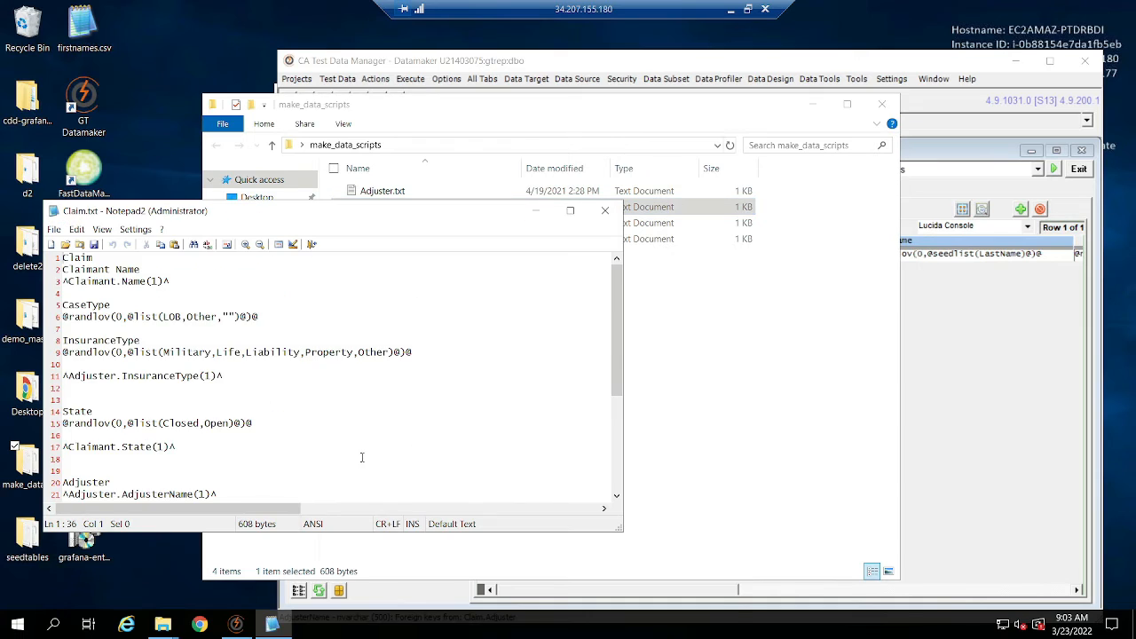
Replace the line 6 query in the local DataGrip console with Select DISTINCT (CaseType) From MedSiteDB_Dev.dbo.Claim copied from Claim.txt.
{"action": "scroll", "coordinate": [377, 442], "scroll_direction": "down", "scroll_amount": 5}
{"action": "left_click_drag", "start_coordinate": [521, 494], "coordinate": [175, 495]}
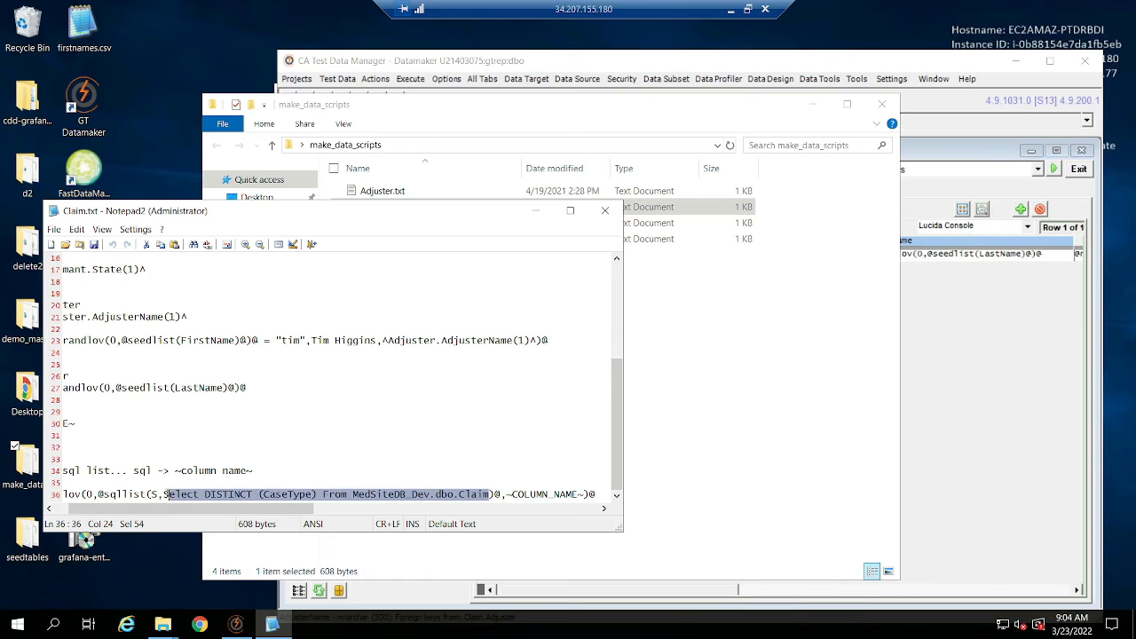
{"action": "left_click", "coordinate": [730, 9]}
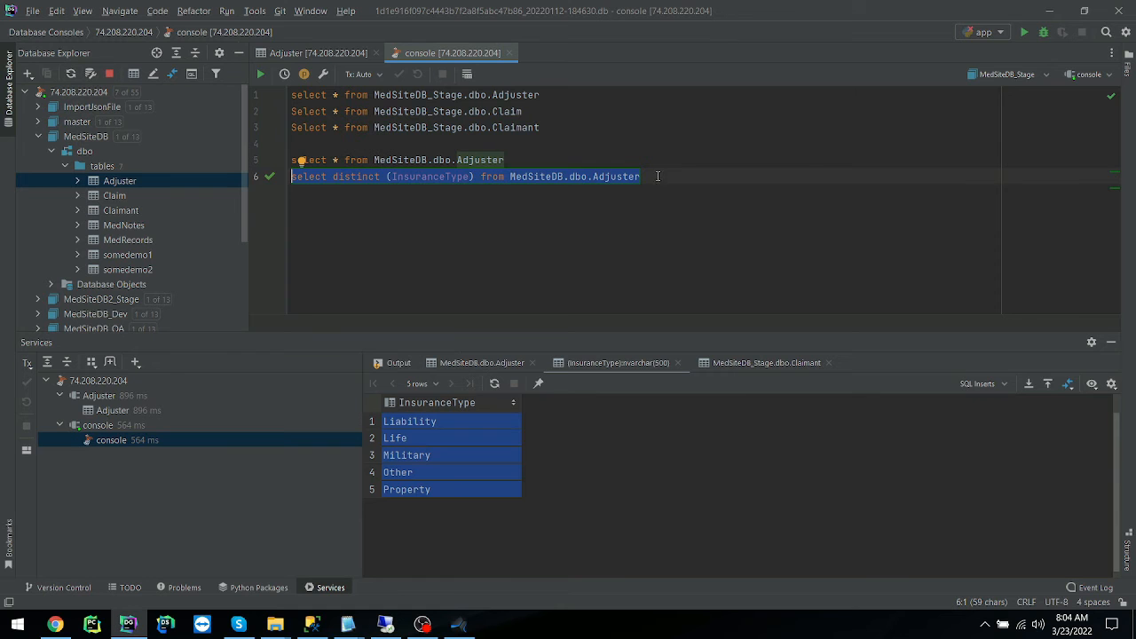
{"action": "type", "text": "Select DISTINCT (CaseType) From MedSiteDB_Dev.dbo.Claim"}
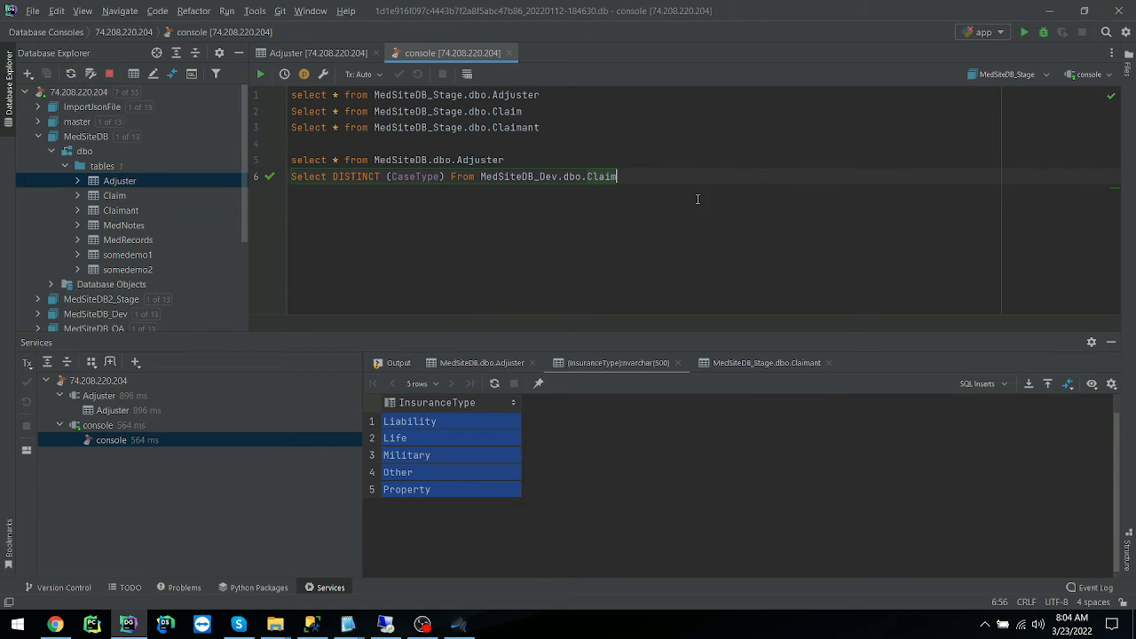
Remove the _Dev suffix from the line 6 query's database name and run Select DISTINCT (CaseType) From MedSiteDB.dbo.Claim.
{"action": "left_click_drag", "start_coordinate": [615, 177], "coordinate": [251, 199]}
{"action": "left_click", "coordinate": [560, 176]}
{"action": "key", "text": "BackSpace"}
{"action": "key", "text": "BackSpace"}
{"action": "key", "text": "BackSpace"}
{"action": "key", "text": "BackSpace"}
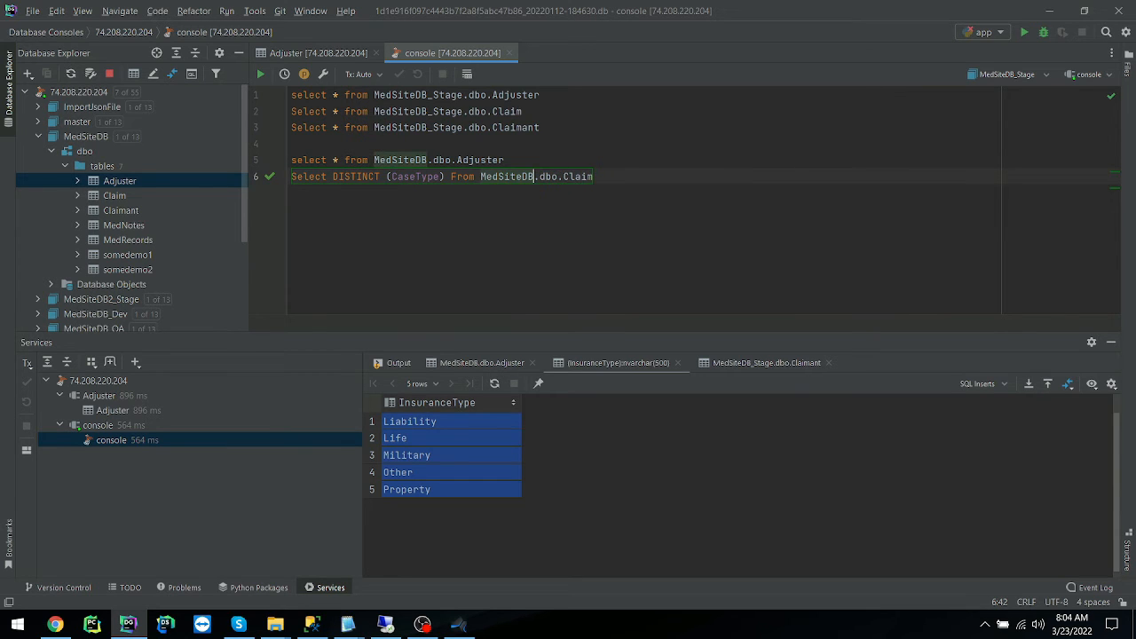
{"action": "left_click_drag", "start_coordinate": [622, 173], "coordinate": [286, 182]}
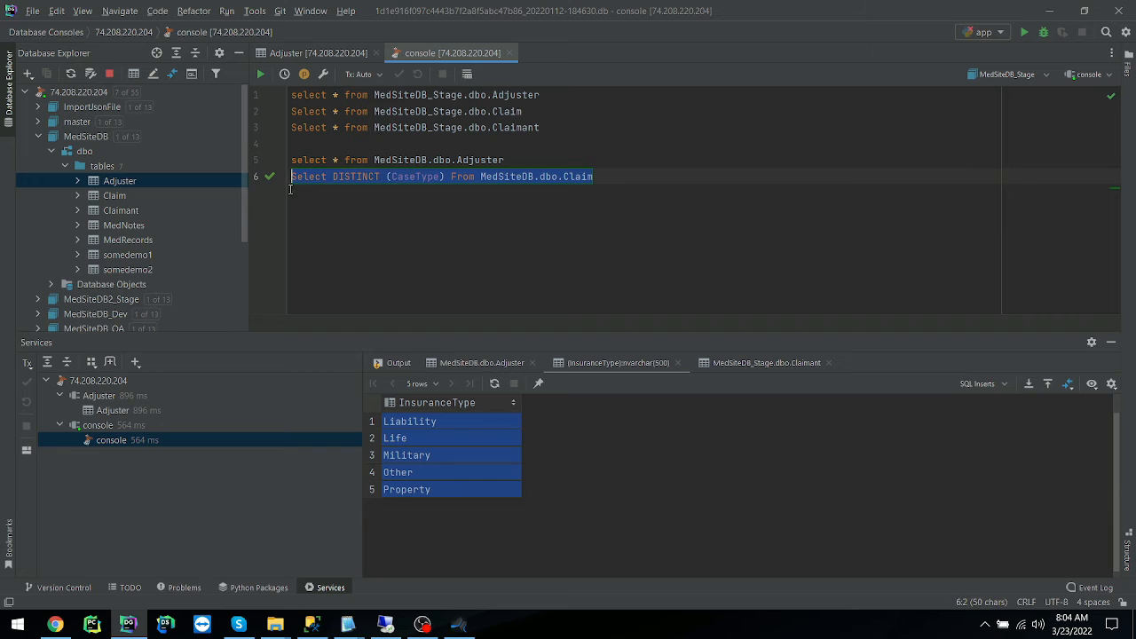
{"action": "left_click", "coordinate": [260, 74]}
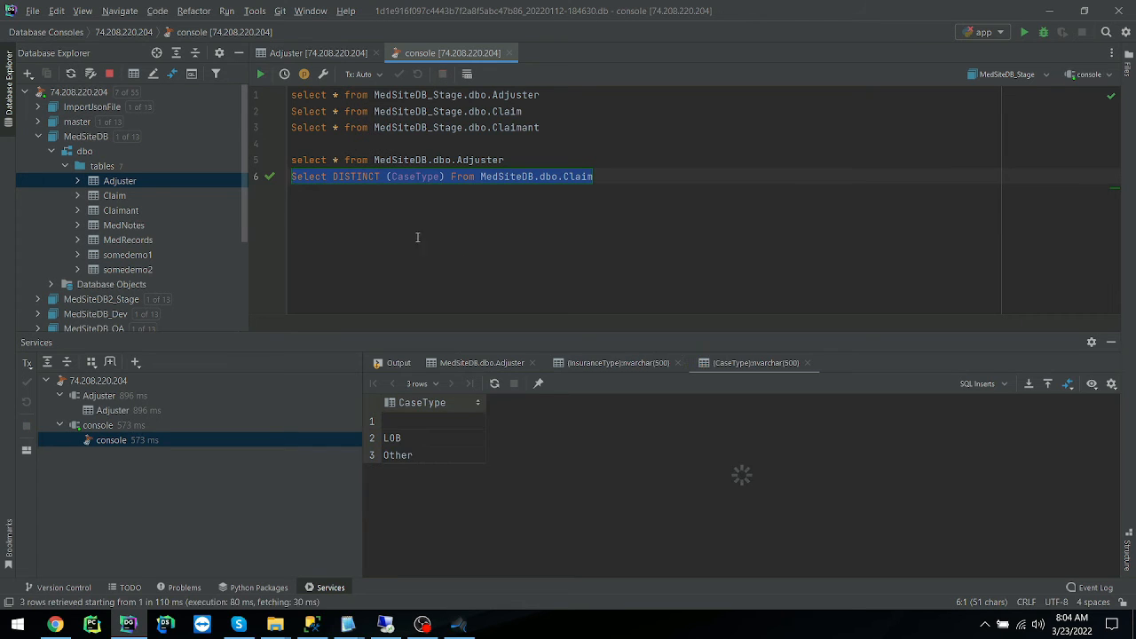
Examine each distinct CaseType value returned by the Claim query, including the first row.
{"action": "left_click", "coordinate": [421, 423]}
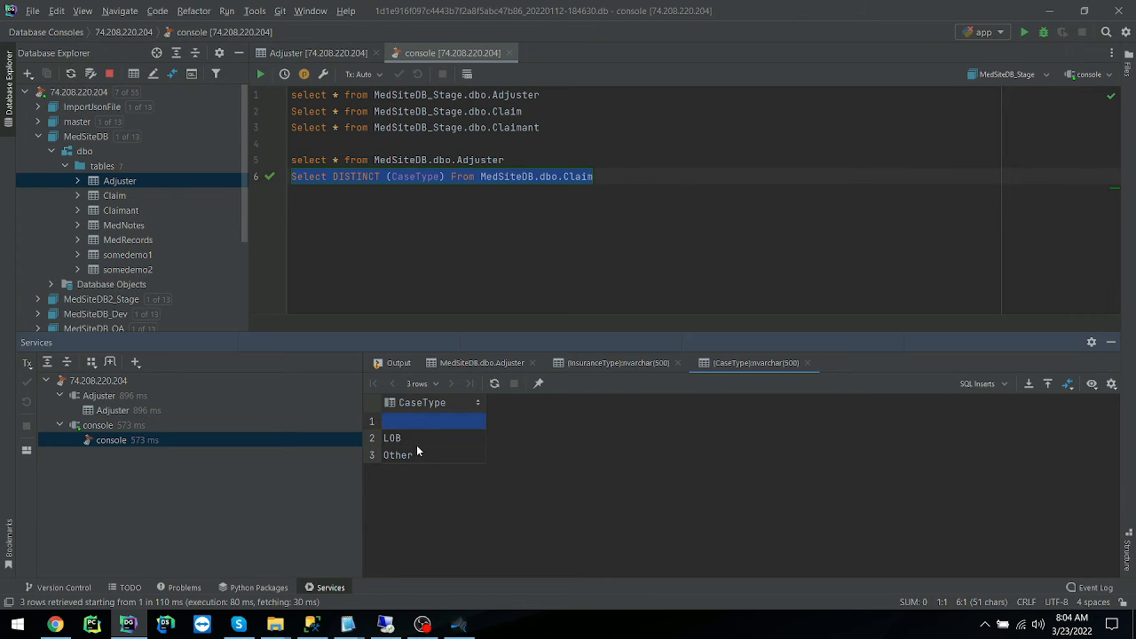
{"action": "left_click", "coordinate": [416, 438]}
{"action": "left_click", "coordinate": [417, 456]}
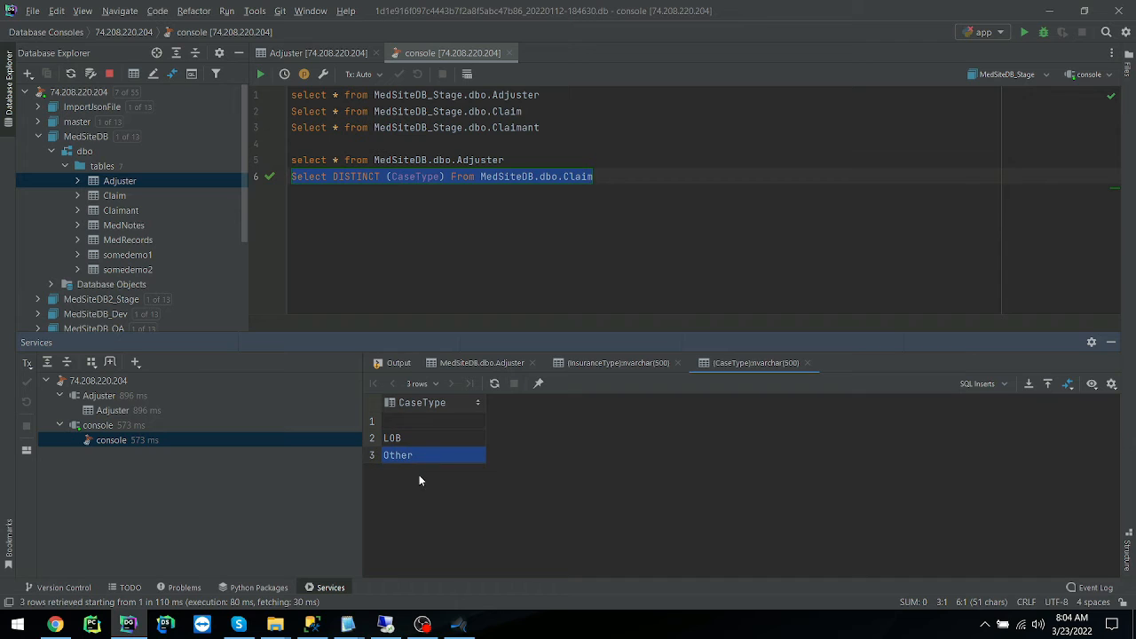
{"action": "left_click", "coordinate": [420, 424]}
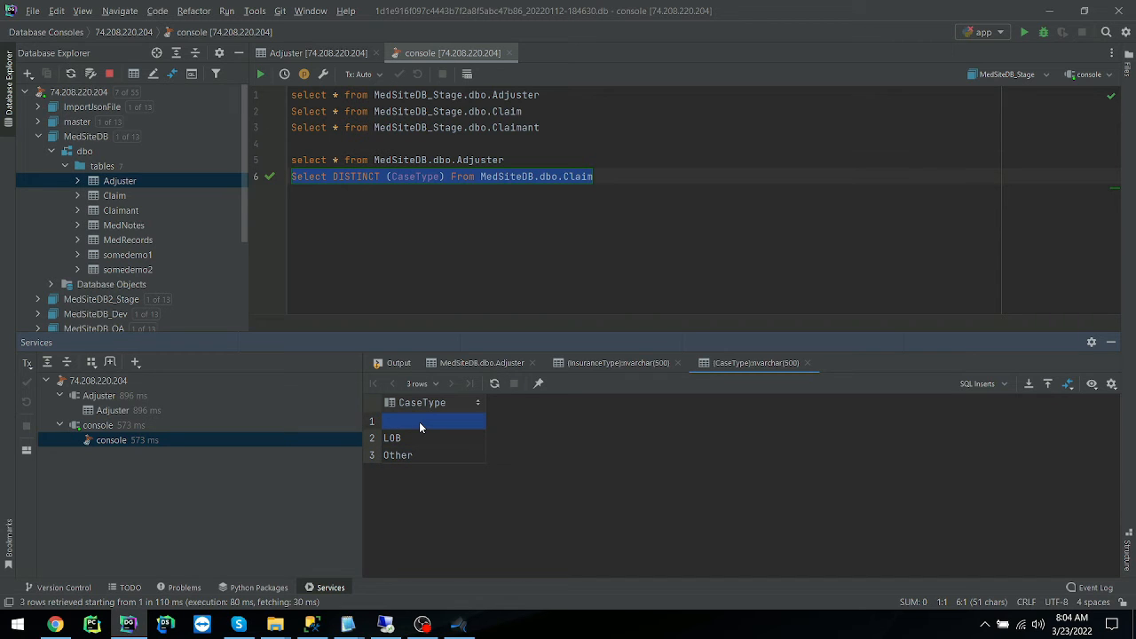
{"action": "left_click", "coordinate": [476, 175]}
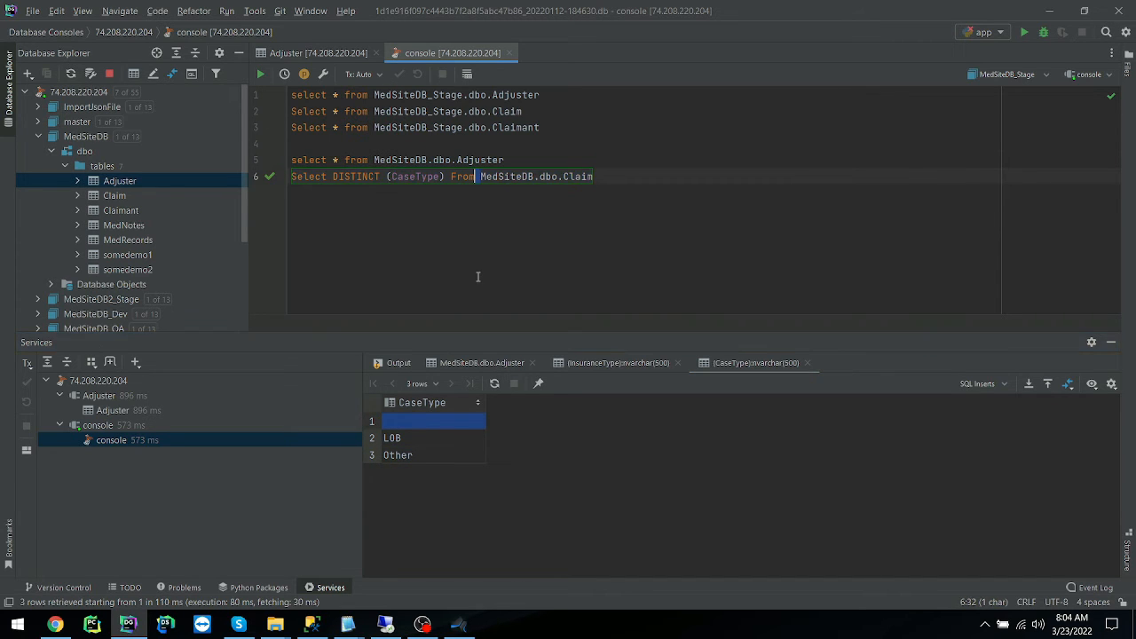
Return to the remote desktop, close Claim.txt and open Claimant.txt from the make_data_scripts folder.
{"action": "left_click", "coordinate": [391, 628]}
{"action": "left_click", "coordinate": [456, 373]}
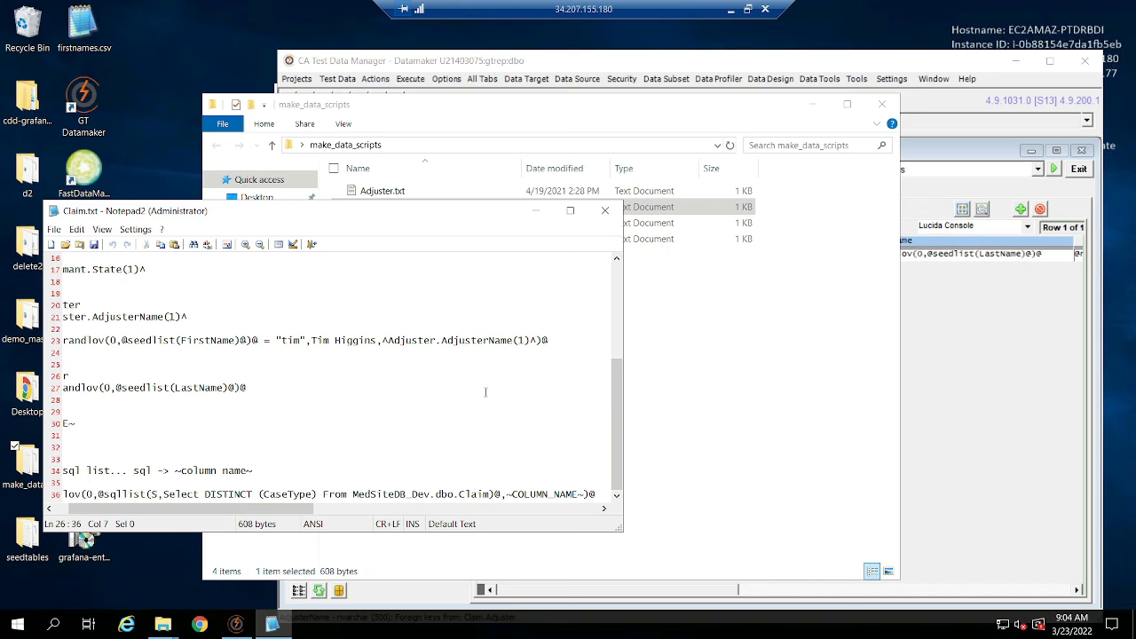
{"action": "left_click", "coordinate": [604, 210]}
{"action": "left_click", "coordinate": [404, 224]}
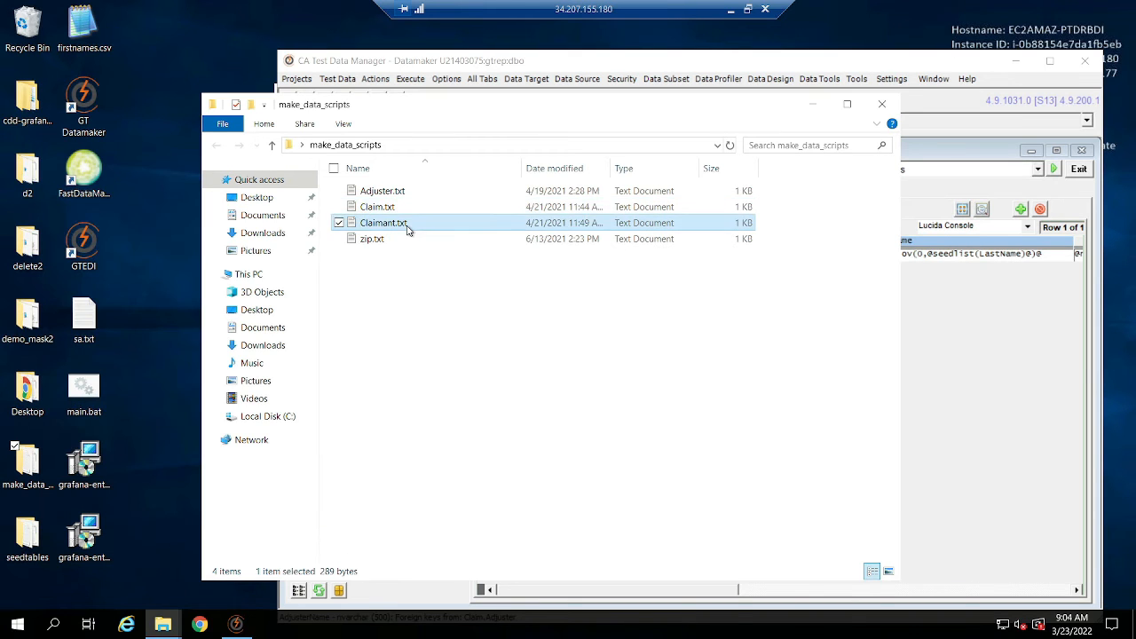
{"action": "double_click", "coordinate": [407, 229]}
Show the Claimant table in Datamaker and fill its ServiceId column with ^ClaimantId^ copied from Claimant.txt.
{"action": "left_click", "coordinate": [973, 330]}
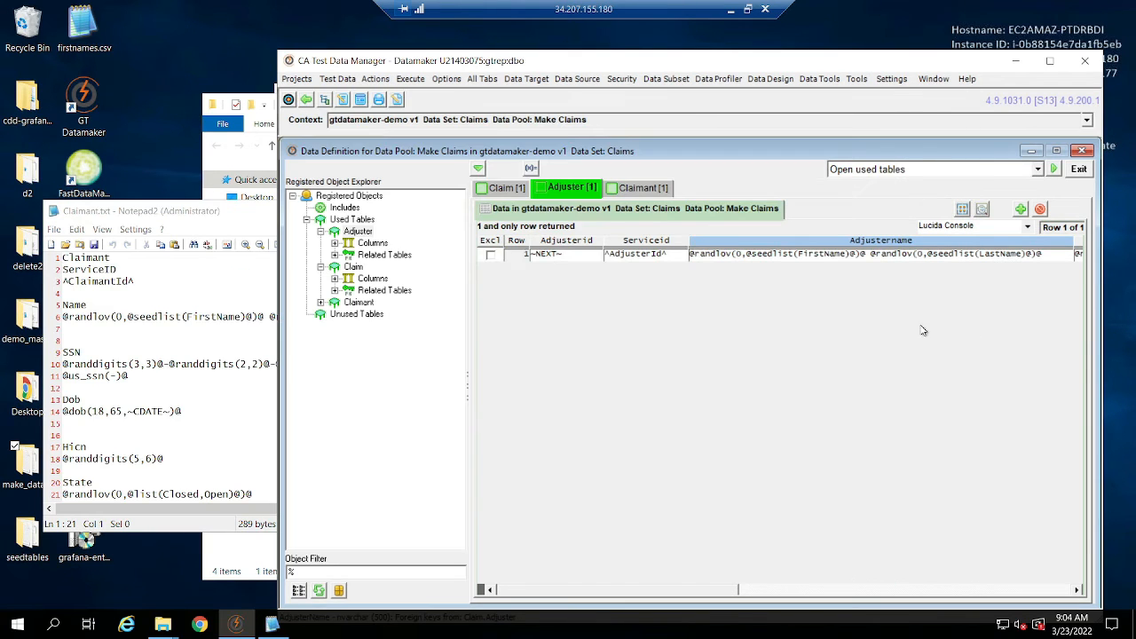
{"action": "left_click", "coordinate": [359, 303]}
{"action": "left_click", "coordinate": [163, 363]}
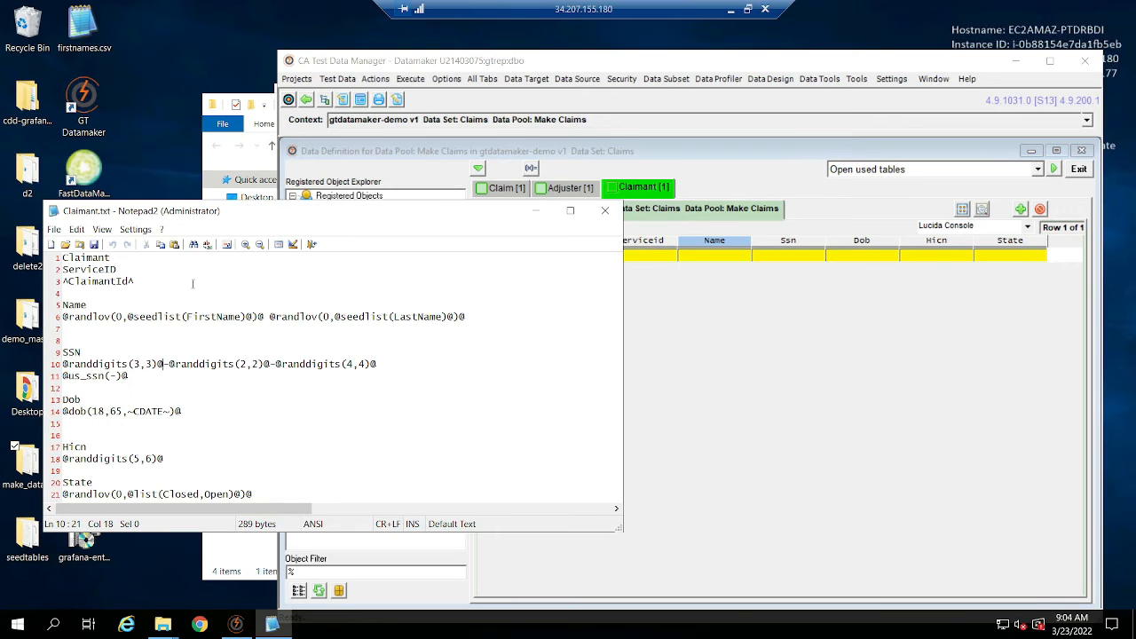
{"action": "left_click_drag", "start_coordinate": [146, 280], "coordinate": [6, 282]}
{"action": "key", "text": "ctrl+c"}
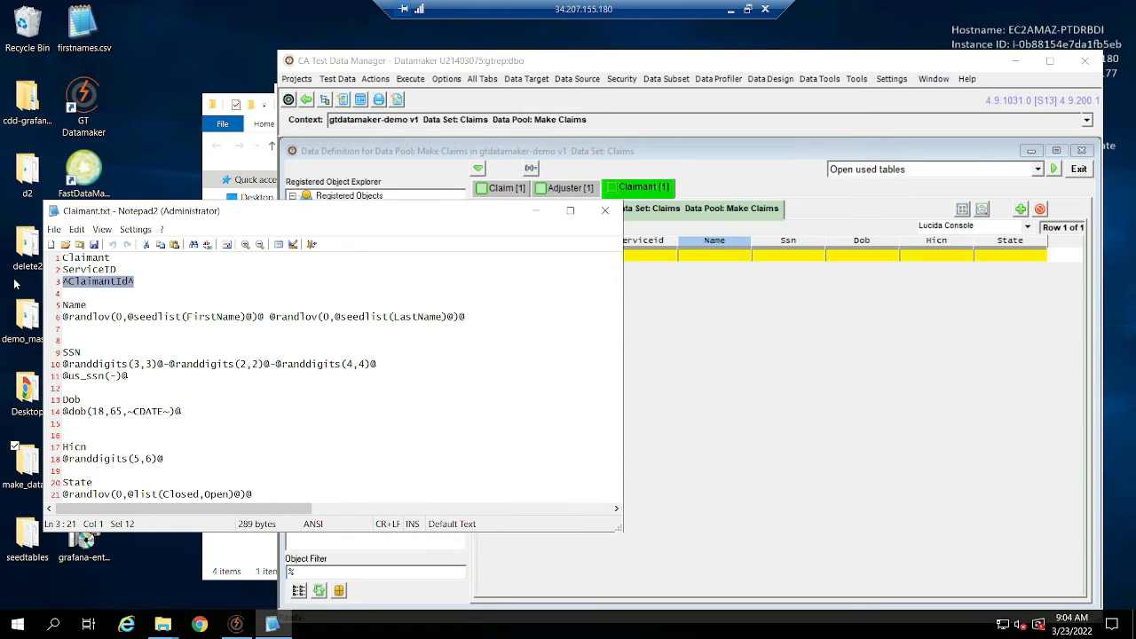
{"action": "left_click", "coordinate": [708, 298]}
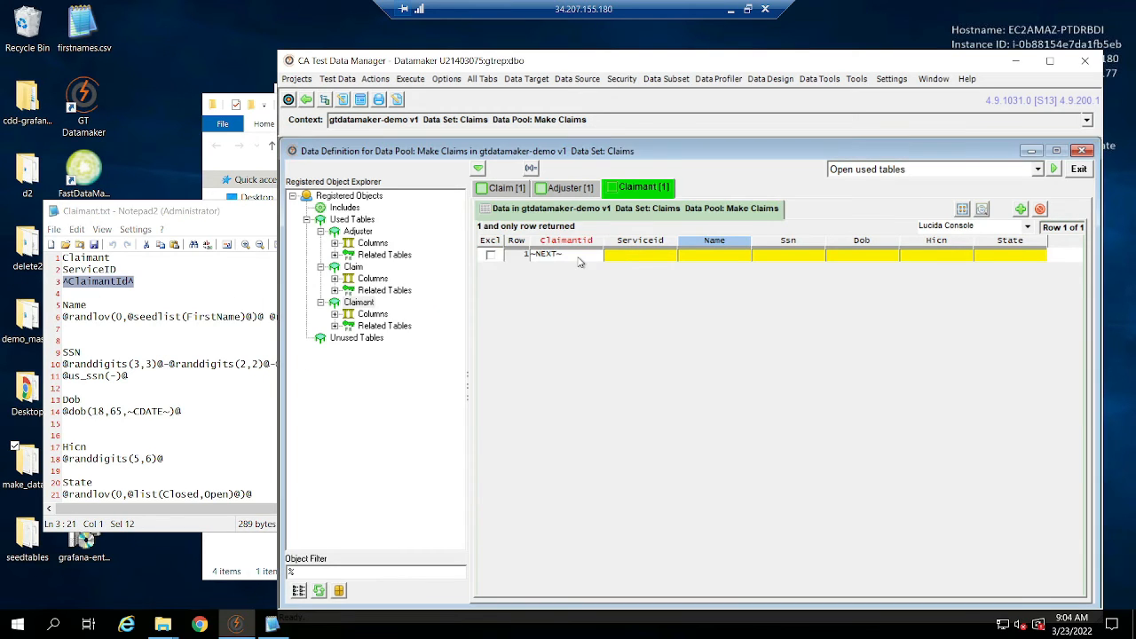
{"action": "left_click", "coordinate": [644, 255]}
{"action": "key", "text": "ctrl+v"}
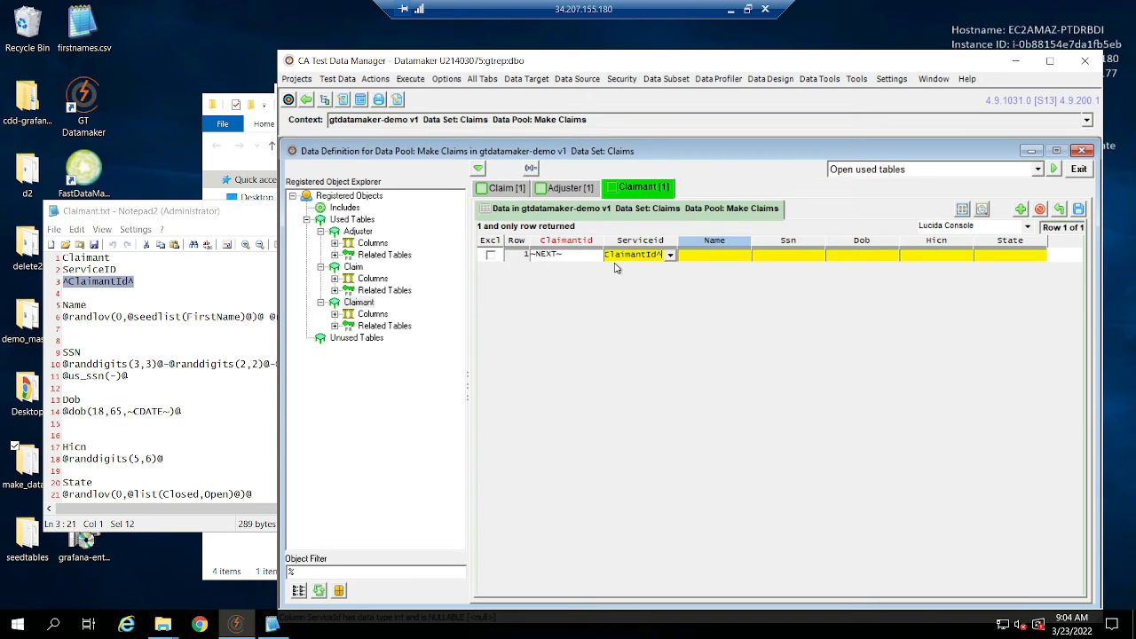
{"action": "left_click", "coordinate": [316, 324]}
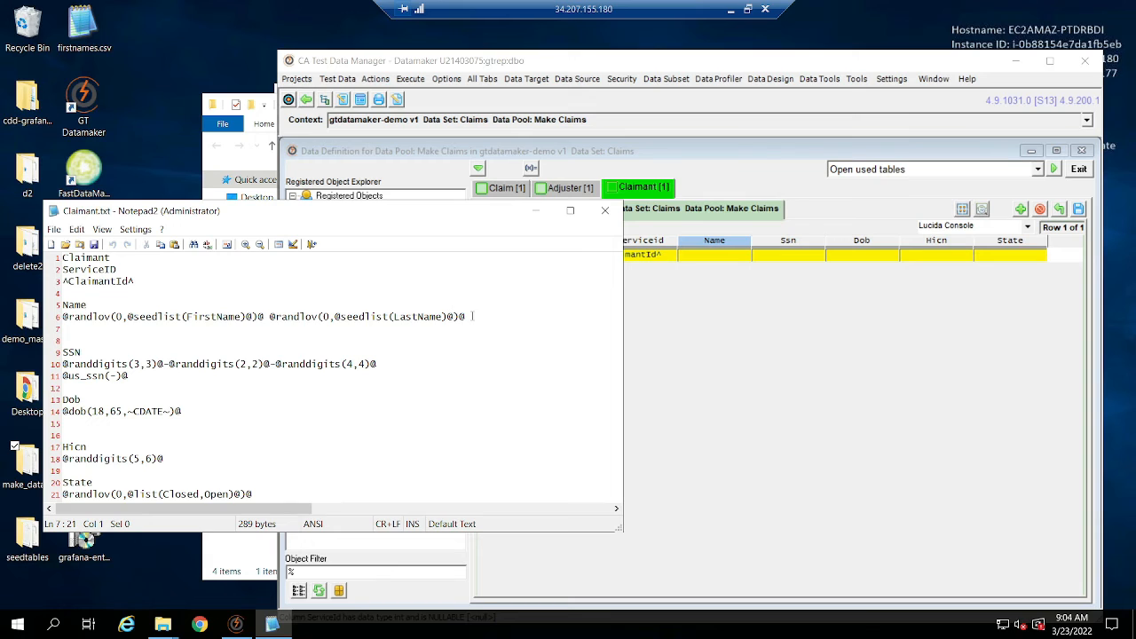
{"action": "left_click_drag", "start_coordinate": [473, 316], "coordinate": [60, 317]}
{"action": "key", "text": "ctrl+c"}
{"action": "left_click", "coordinate": [721, 268]}
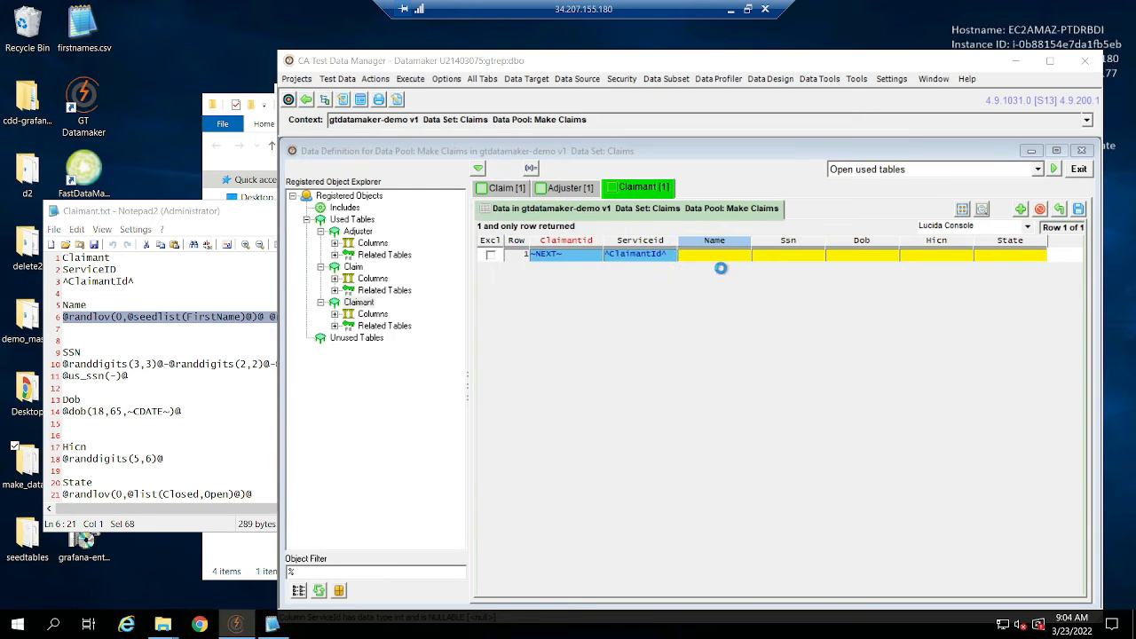
{"action": "key", "text": "ctrl+v"}
{"action": "left_click", "coordinate": [149, 377]}
{"action": "left_click_drag", "start_coordinate": [149, 376], "coordinate": [52, 377]}
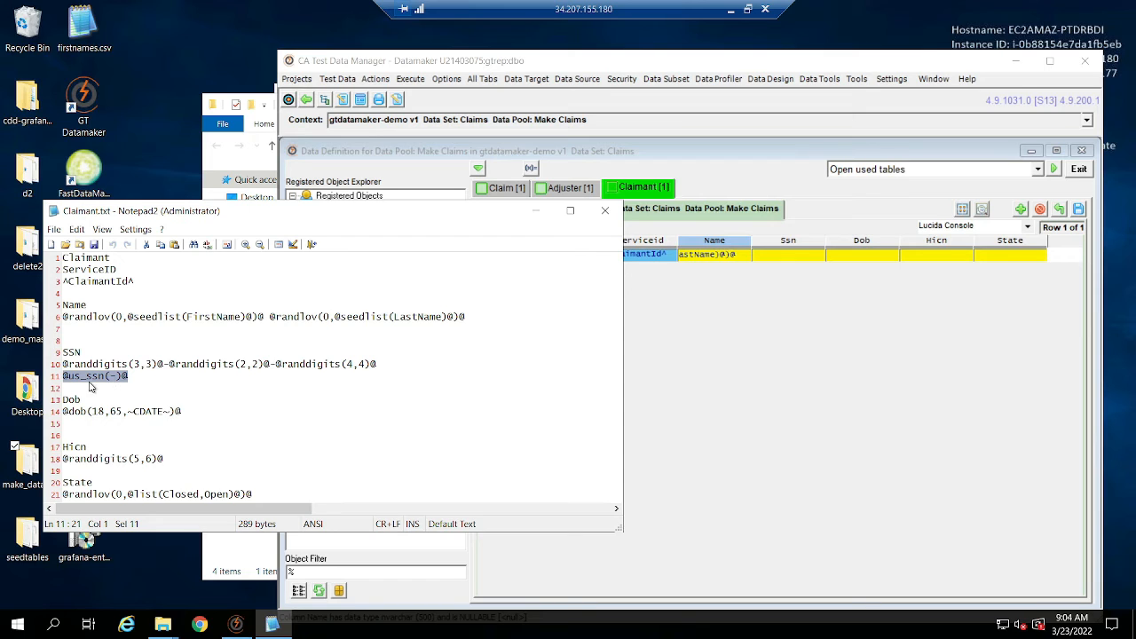
{"action": "left_click", "coordinate": [782, 255]}
{"action": "type", "text": "@us_ssn(-)@"}
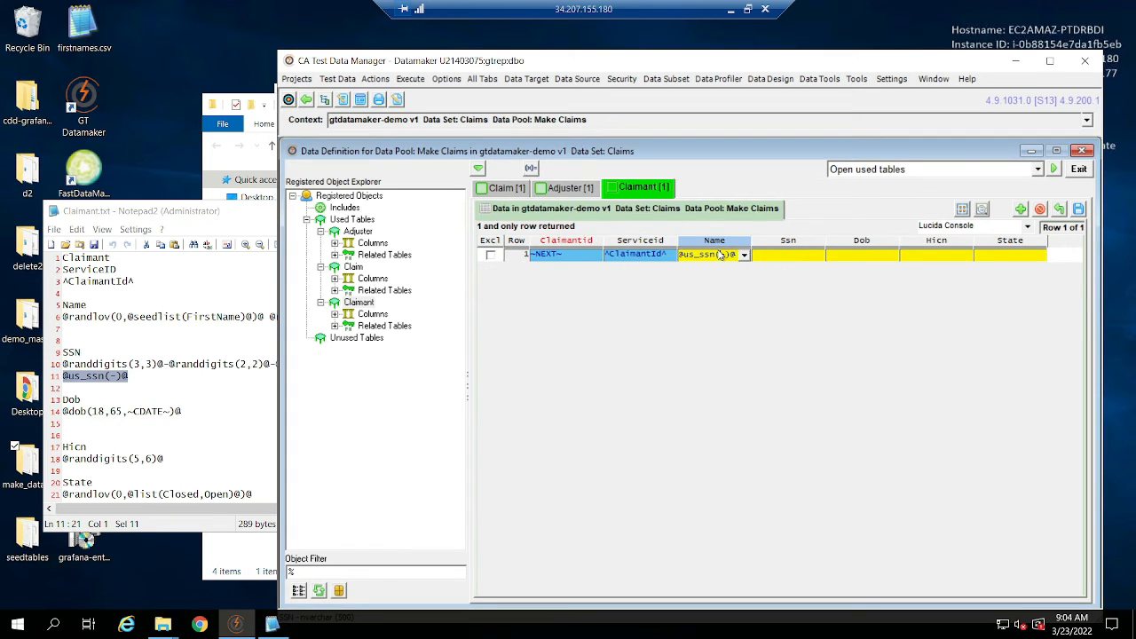
{"action": "left_click", "coordinate": [789, 256]}
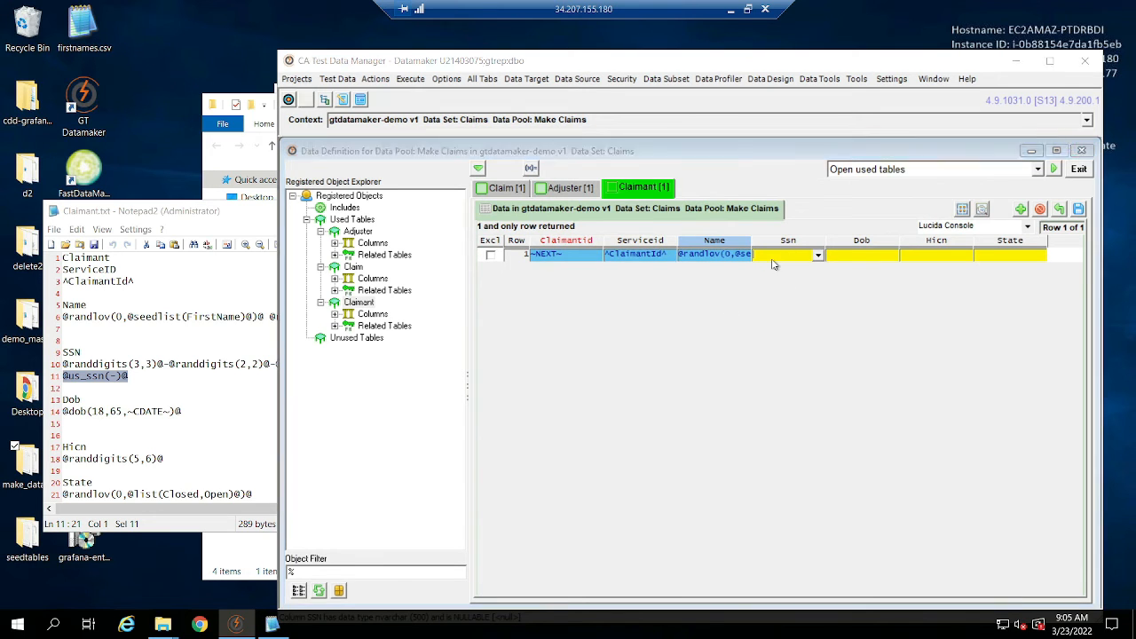
{"action": "double_click", "coordinate": [776, 266]}
{"action": "type", "text": "@us_ssn(-)@"}
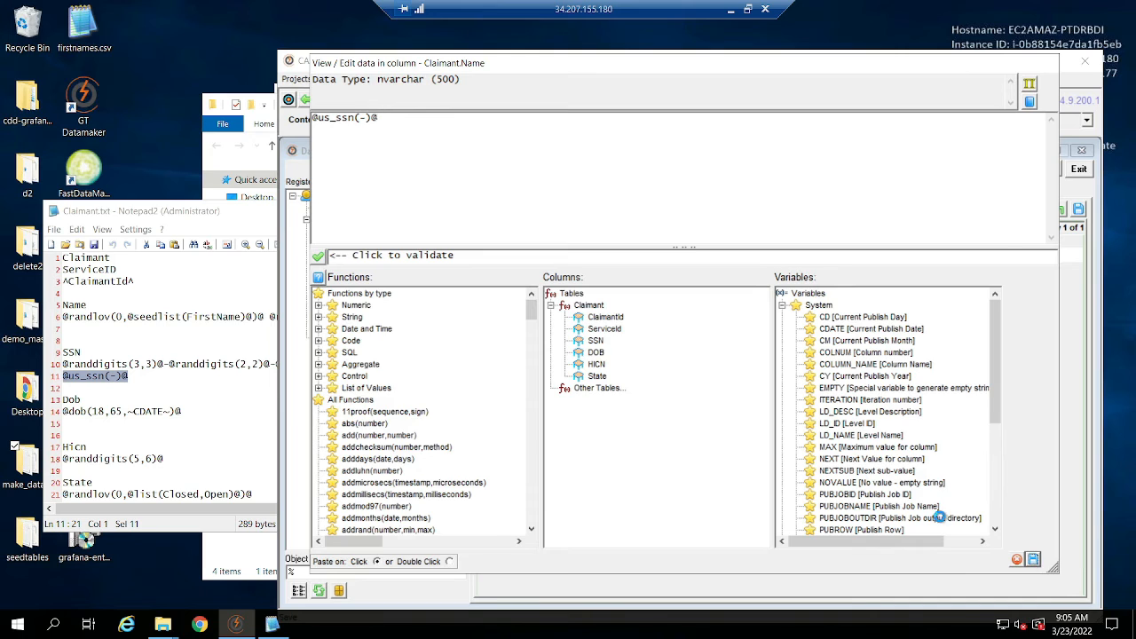
{"action": "left_click", "coordinate": [1033, 560]}
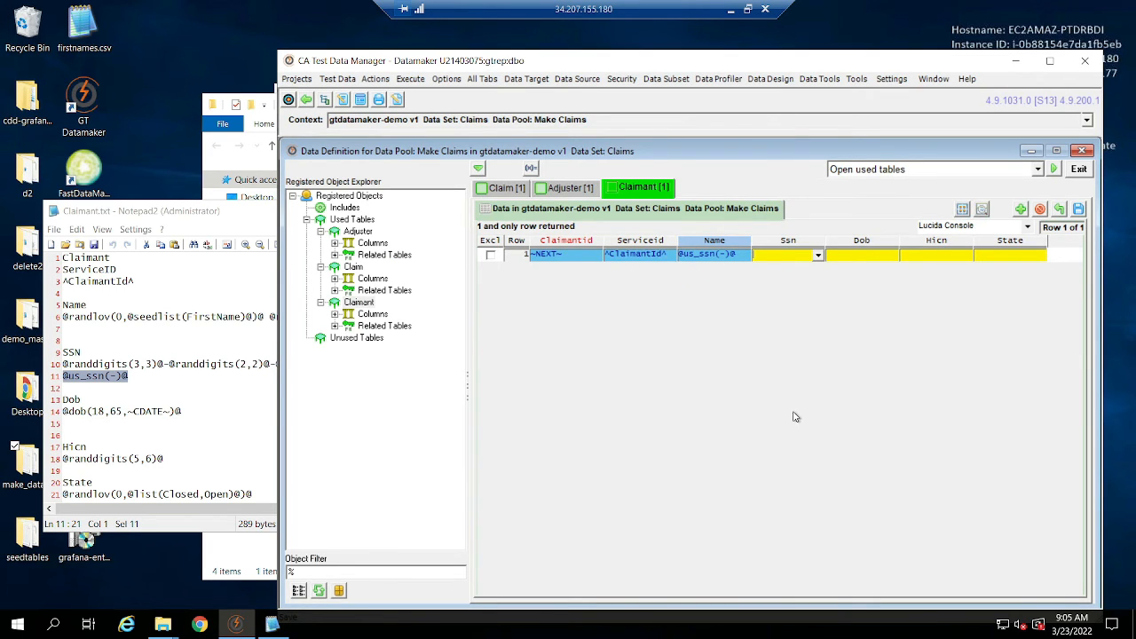
{"action": "double_click", "coordinate": [779, 256]}
{"action": "type", "text": "@us_ssn(-)@"}
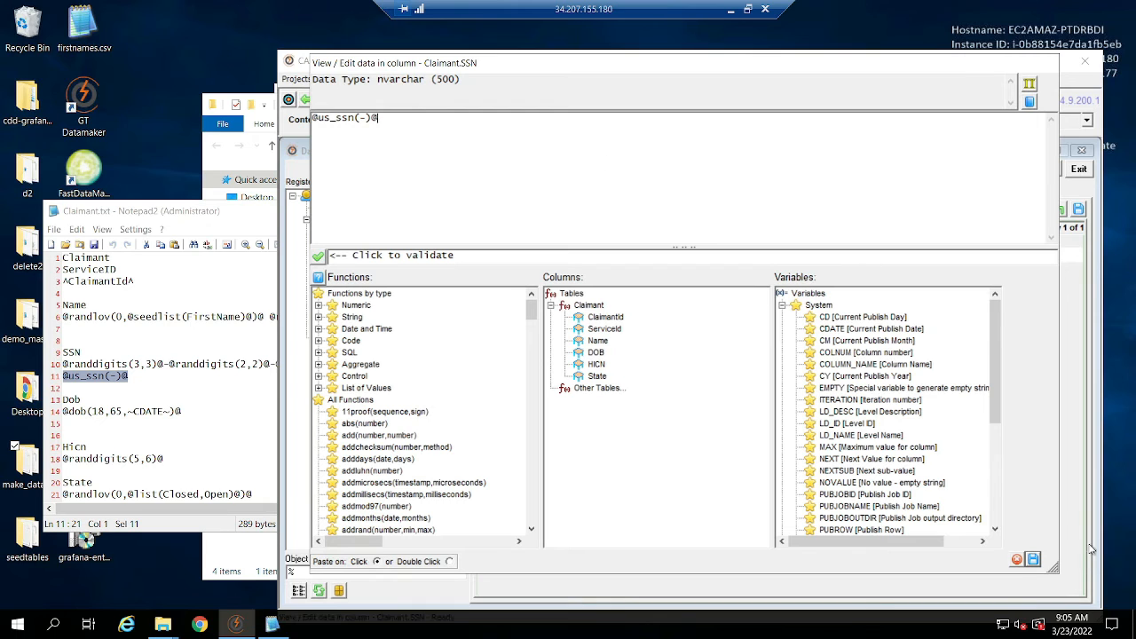
{"action": "left_click", "coordinate": [1035, 560]}
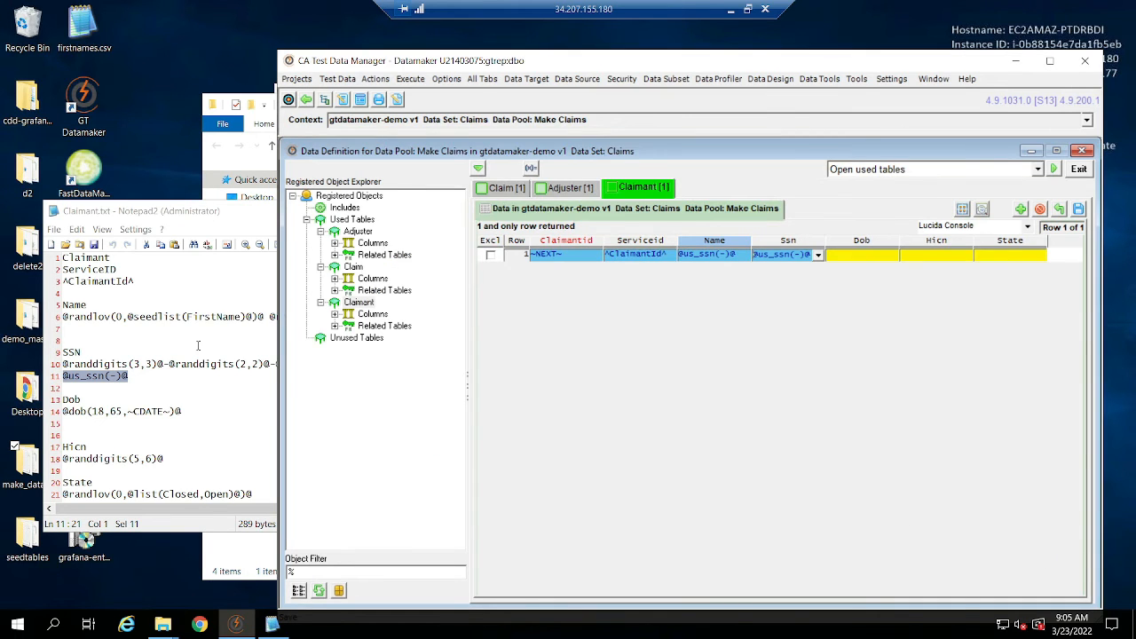
{"action": "left_click", "coordinate": [198, 346]}
{"action": "left_click_drag", "start_coordinate": [389, 361], "coordinate": [60, 364]}
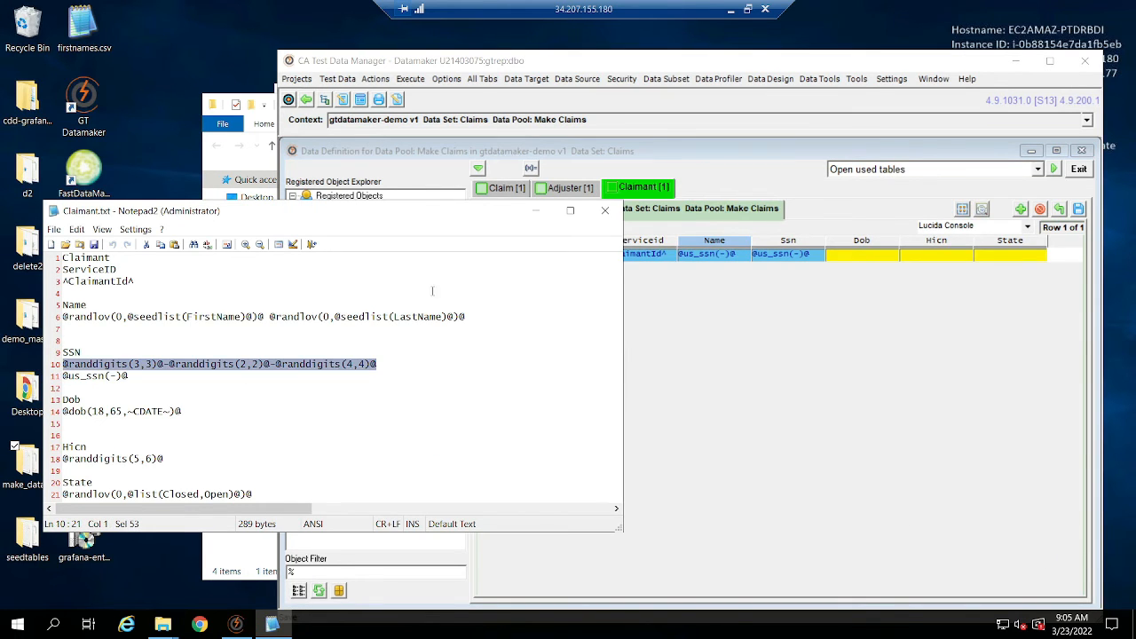
{"action": "left_click_drag", "start_coordinate": [486, 319], "coordinate": [30, 317]}
{"action": "key", "text": "ctrl+c"}
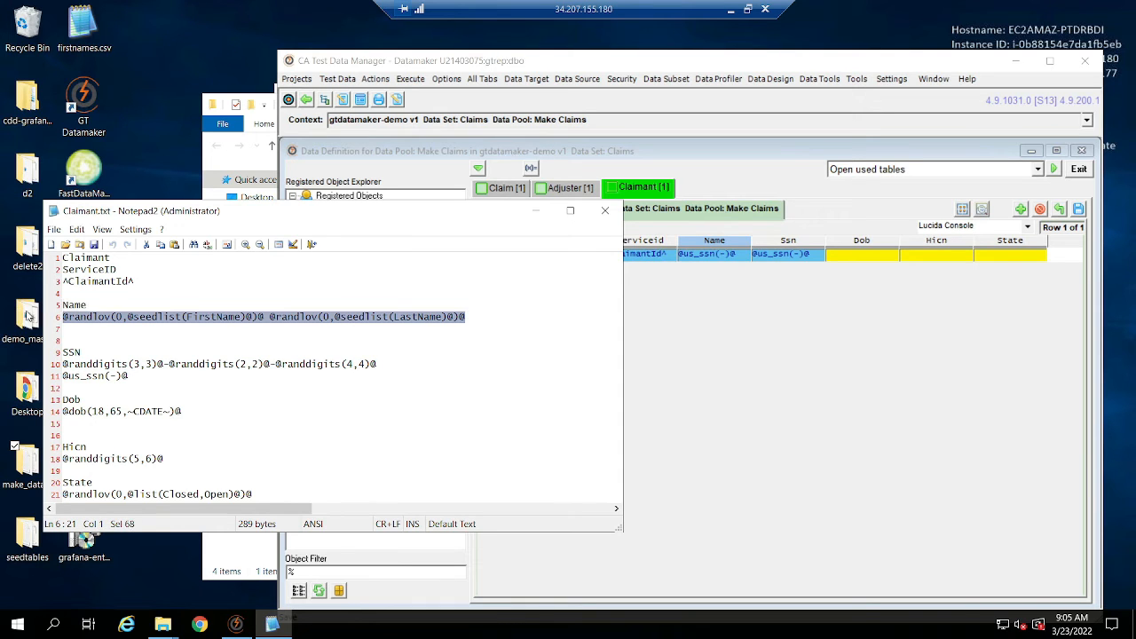
{"action": "left_click", "coordinate": [697, 295]}
{"action": "double_click", "coordinate": [717, 257]}
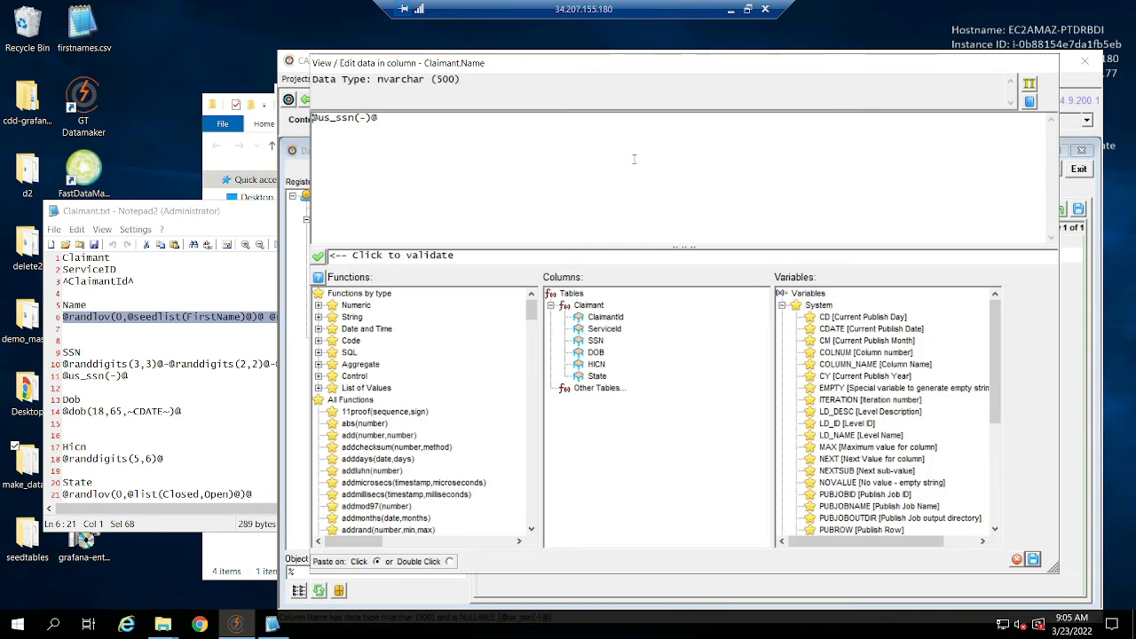
{"action": "left_click_drag", "start_coordinate": [634, 157], "coordinate": [155, 109]}
{"action": "key", "text": "ctrl+v"}
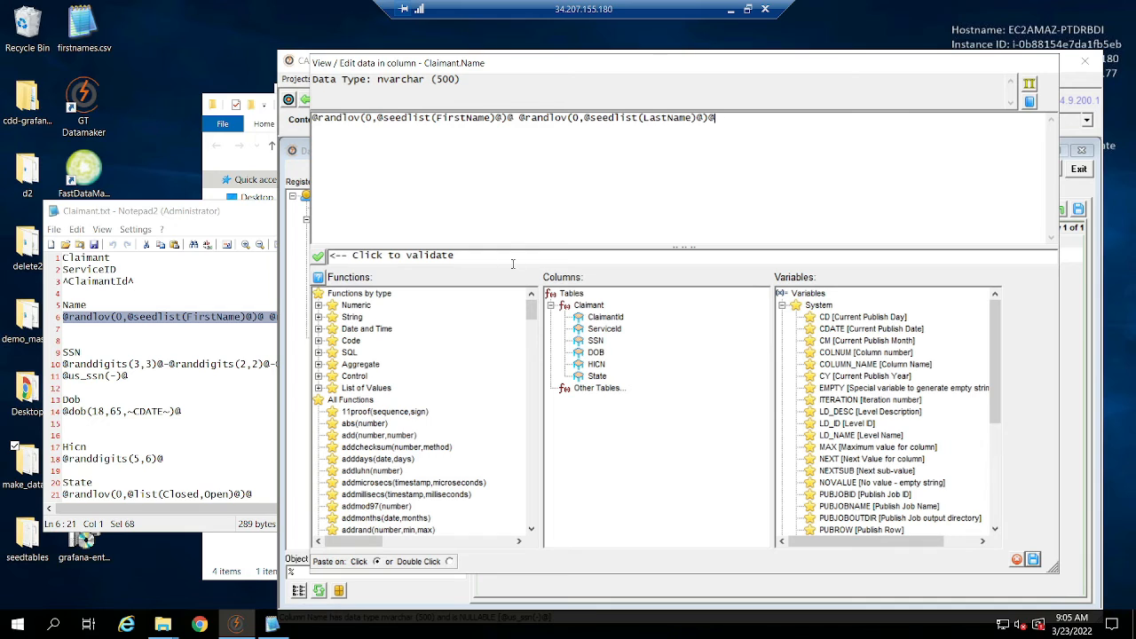
{"action": "left_click", "coordinate": [1032, 559]}
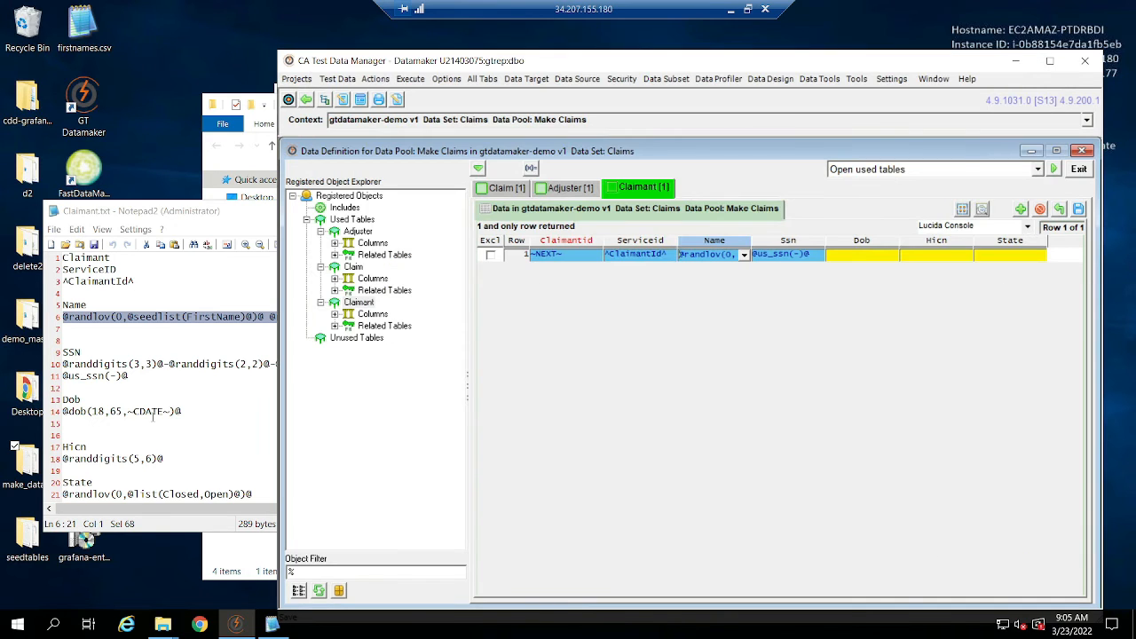
{"action": "left_click_drag", "start_coordinate": [116, 366], "coordinate": [167, 365]}
{"action": "left_click_drag", "start_coordinate": [269, 365], "coordinate": [276, 365]}
{"action": "left_click_drag", "start_coordinate": [380, 364], "coordinate": [2, 364]}
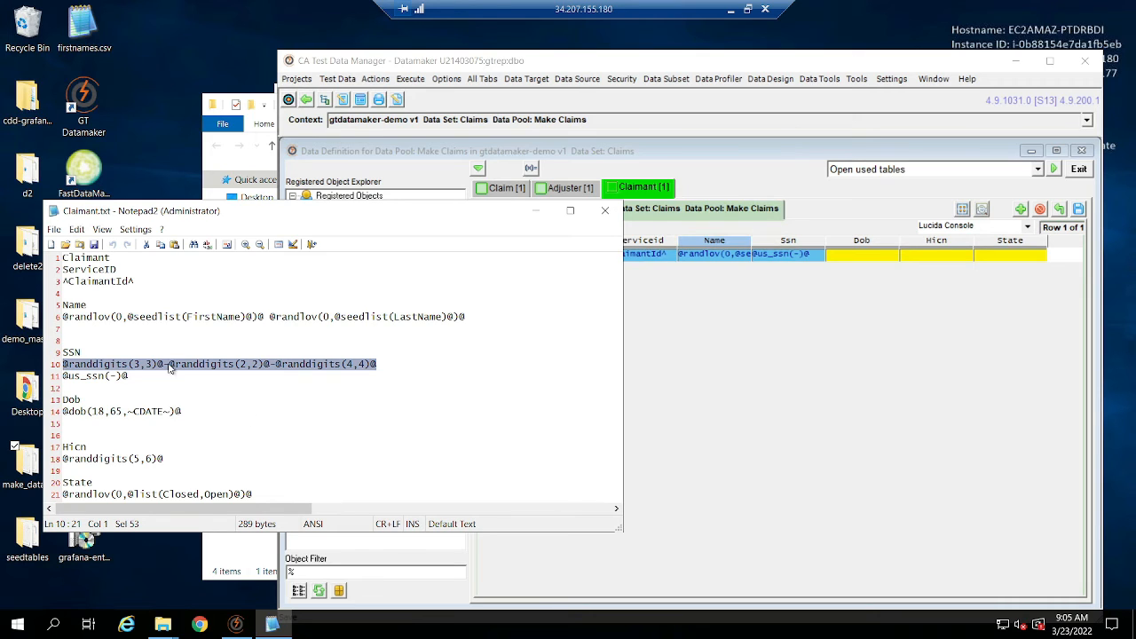
{"action": "left_click_drag", "start_coordinate": [166, 380], "coordinate": [47, 381]}
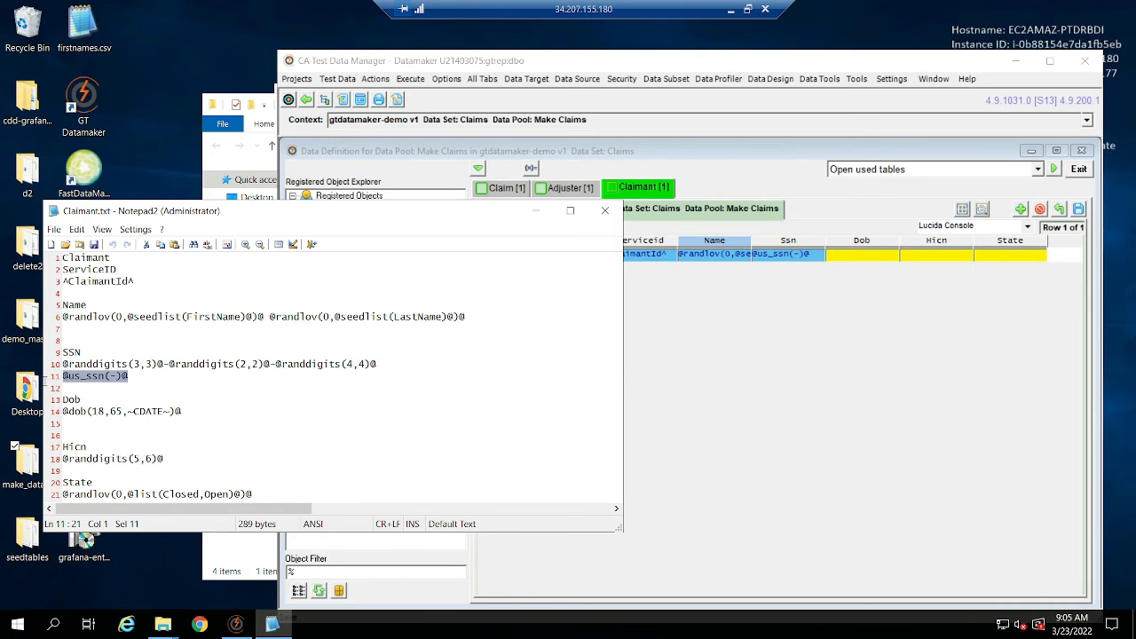
{"action": "left_click", "coordinate": [262, 411]}
{"action": "left_click", "coordinate": [784, 373]}
{"action": "left_click_drag", "start_coordinate": [205, 411], "coordinate": [51, 414]}
{"action": "key", "text": "ctrl+c"}
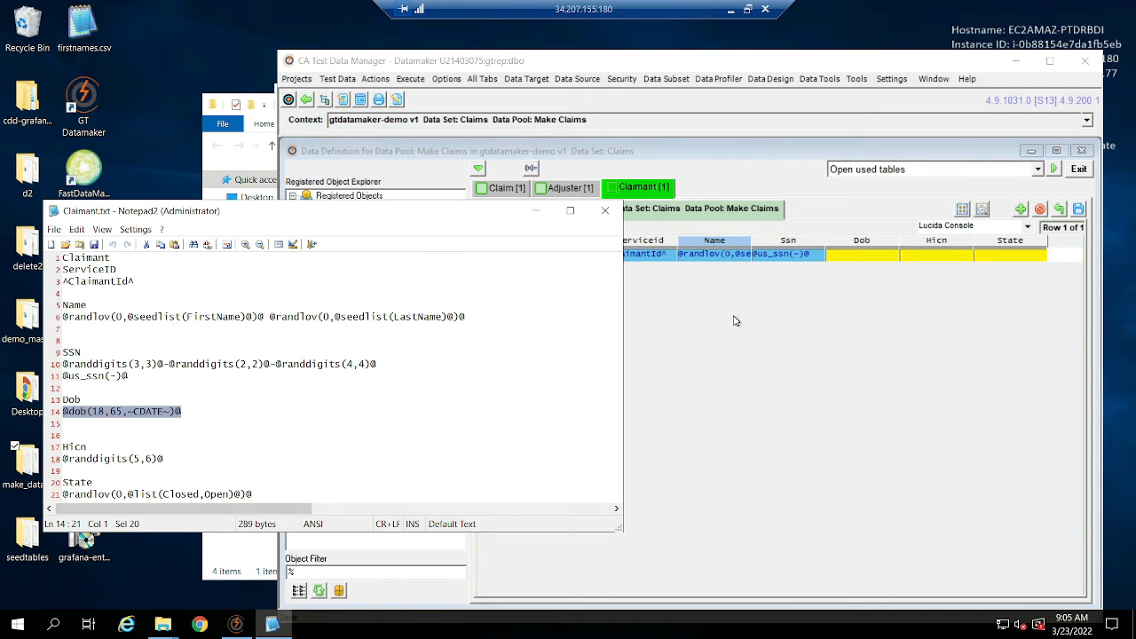
{"action": "left_click", "coordinate": [867, 258]}
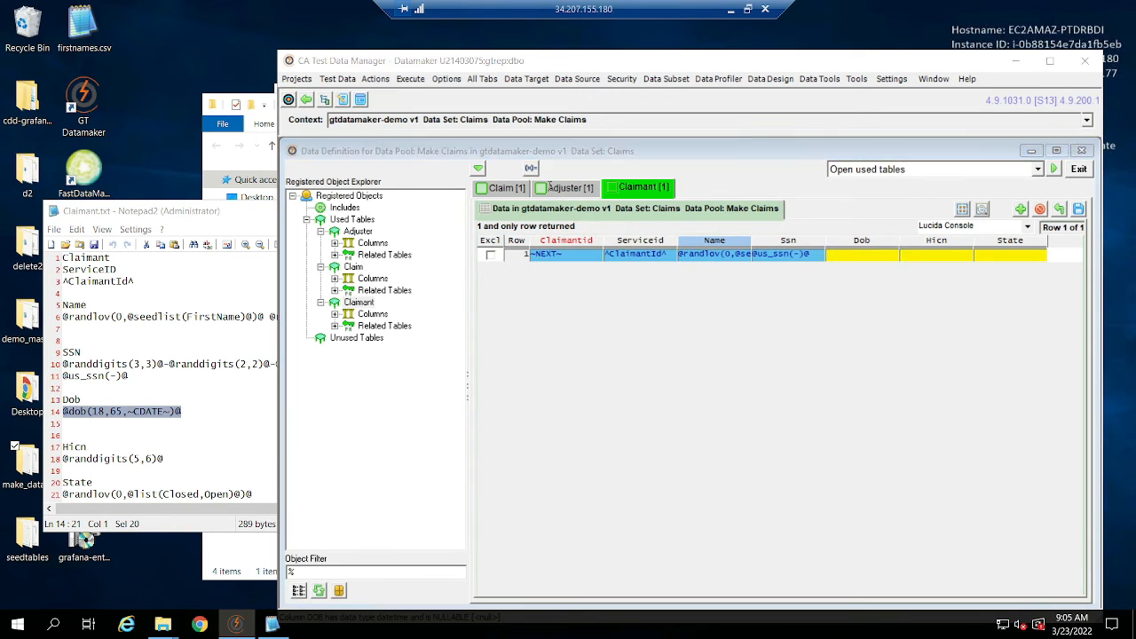
{"action": "left_click", "coordinate": [530, 168]}
{"action": "key", "text": "ctrl+v"}
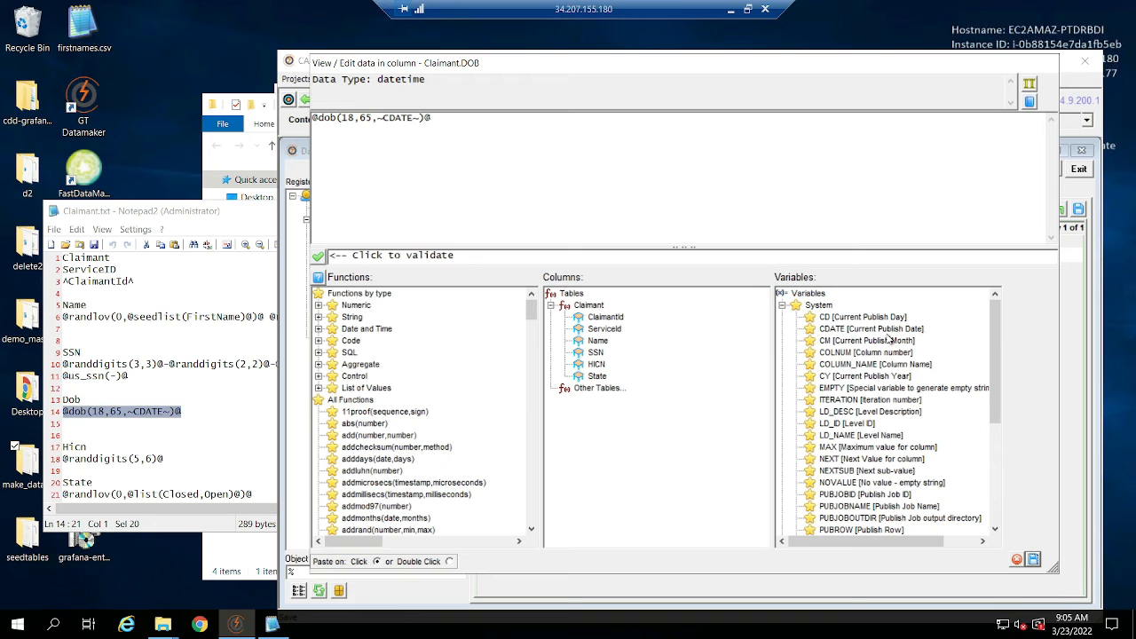
{"action": "left_click", "coordinate": [1034, 560]}
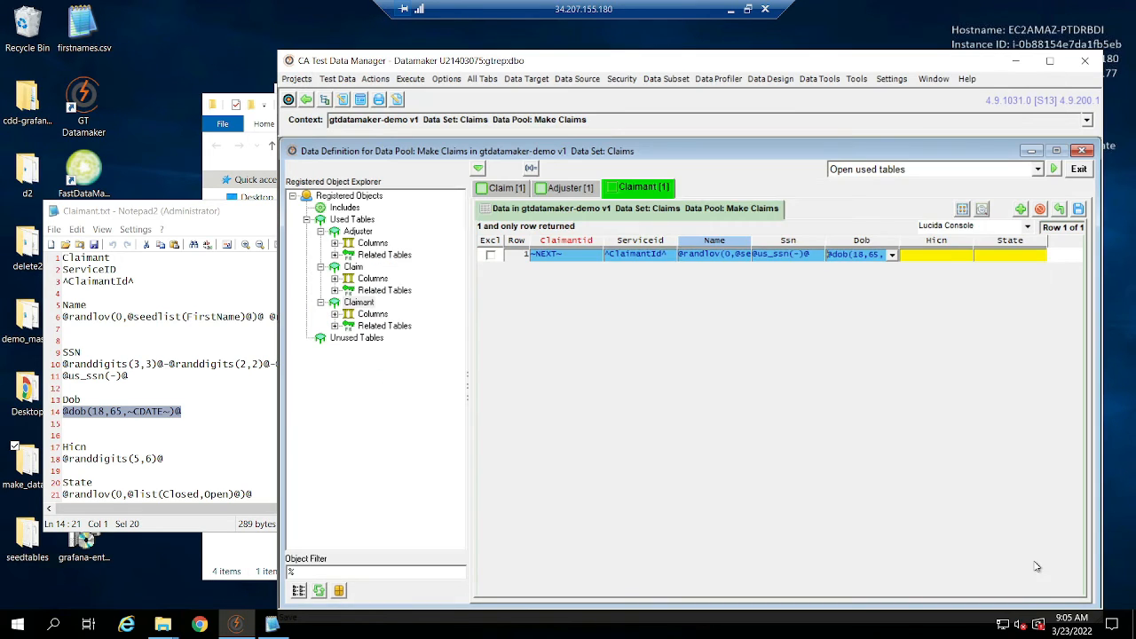
{"action": "left_click_drag", "start_coordinate": [165, 454], "coordinate": [31, 460]}
{"action": "key", "text": "ctrl+c"}
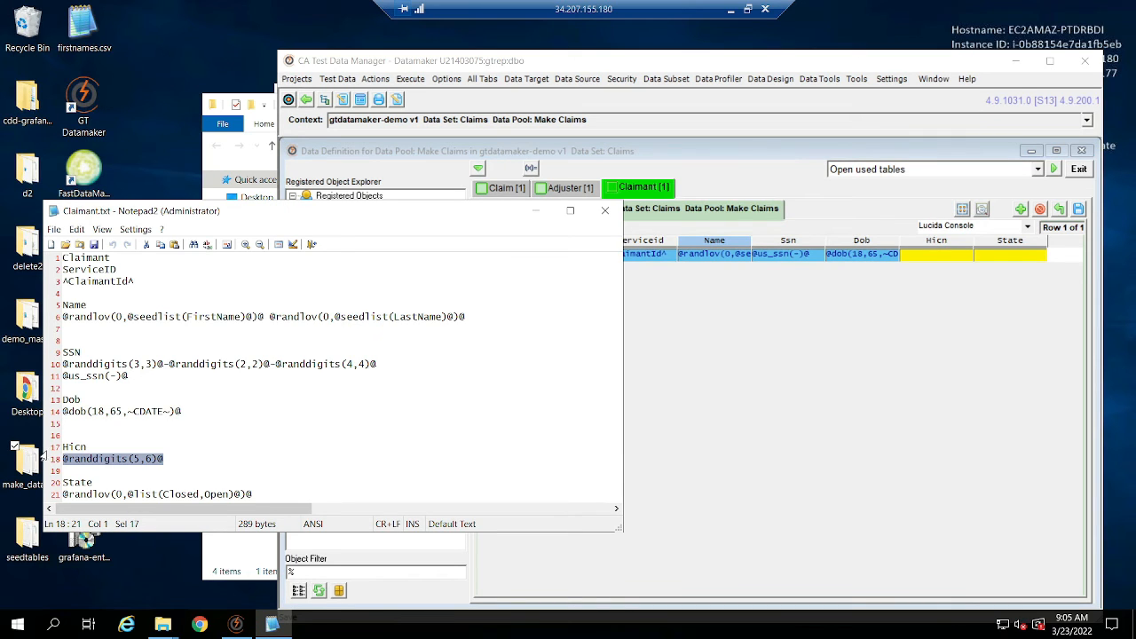
{"action": "left_click", "coordinate": [948, 257]}
{"action": "key", "text": "ctrl+v"}
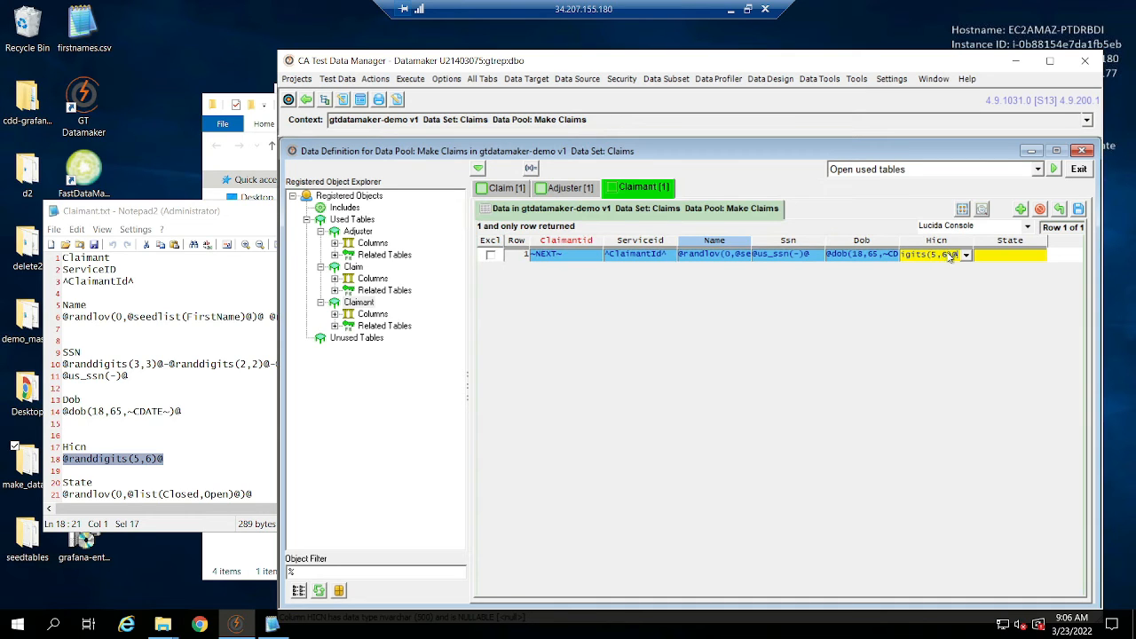
{"action": "left_click", "coordinate": [216, 446]}
{"action": "left_click_drag", "start_coordinate": [278, 491], "coordinate": [43, 499]}
{"action": "key", "text": "ctrl+c"}
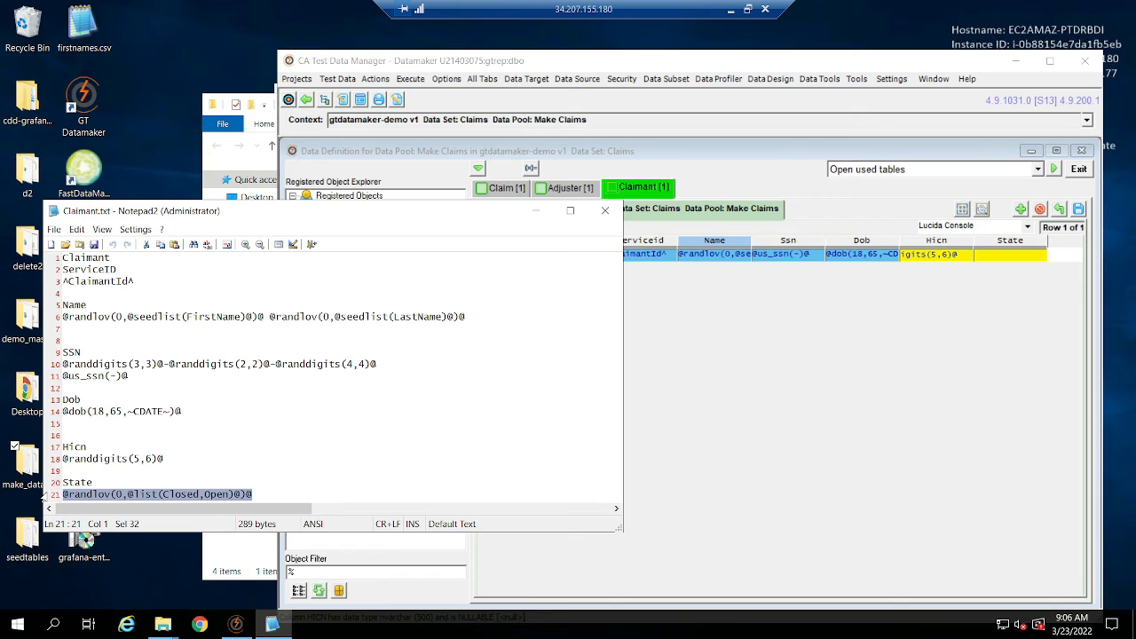
{"action": "left_click", "coordinate": [993, 270]}
{"action": "key", "text": "ctrl+v"}
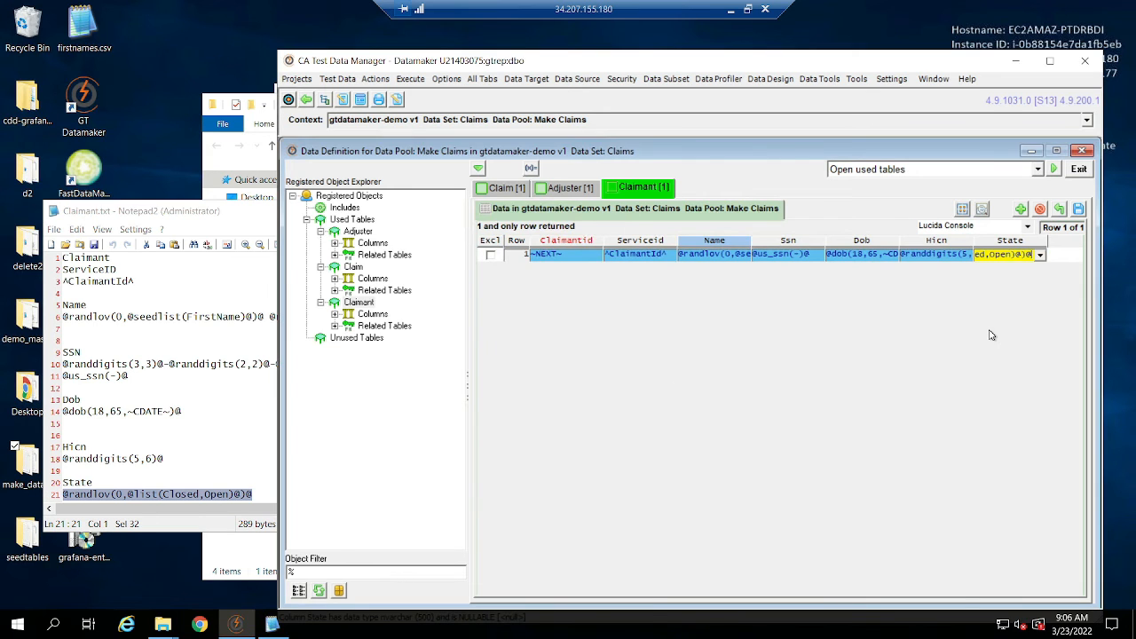
{"action": "left_click", "coordinate": [1079, 210]}
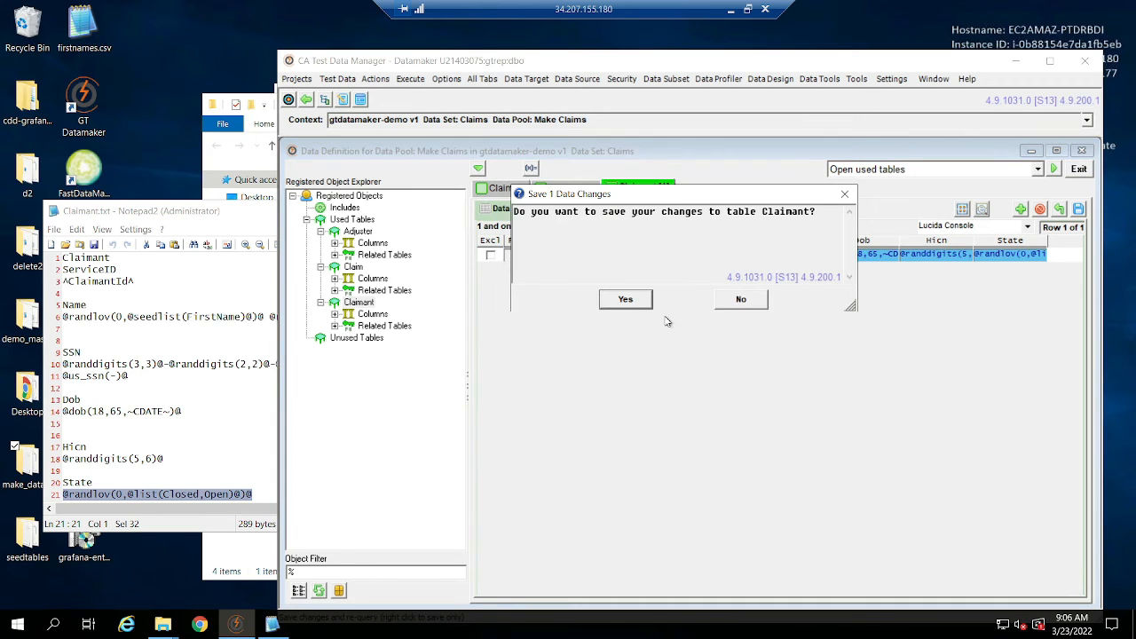
{"action": "left_click", "coordinate": [624, 301]}
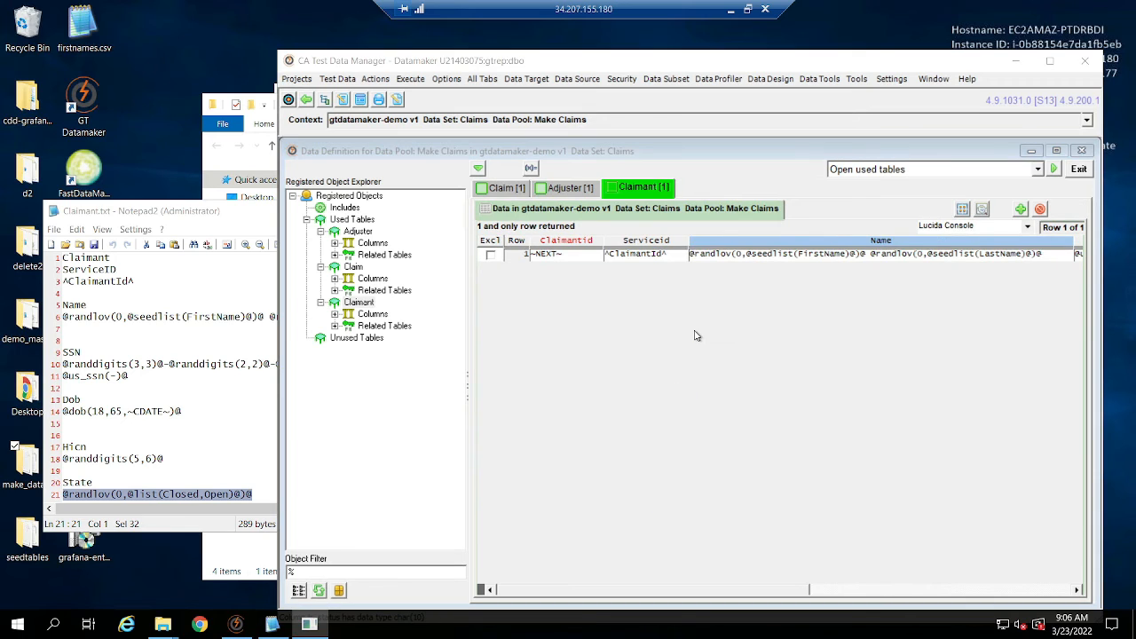
Maximize the Datamaker window and choose Publish to file as the data pool action.
{"action": "left_click", "coordinate": [1050, 60]}
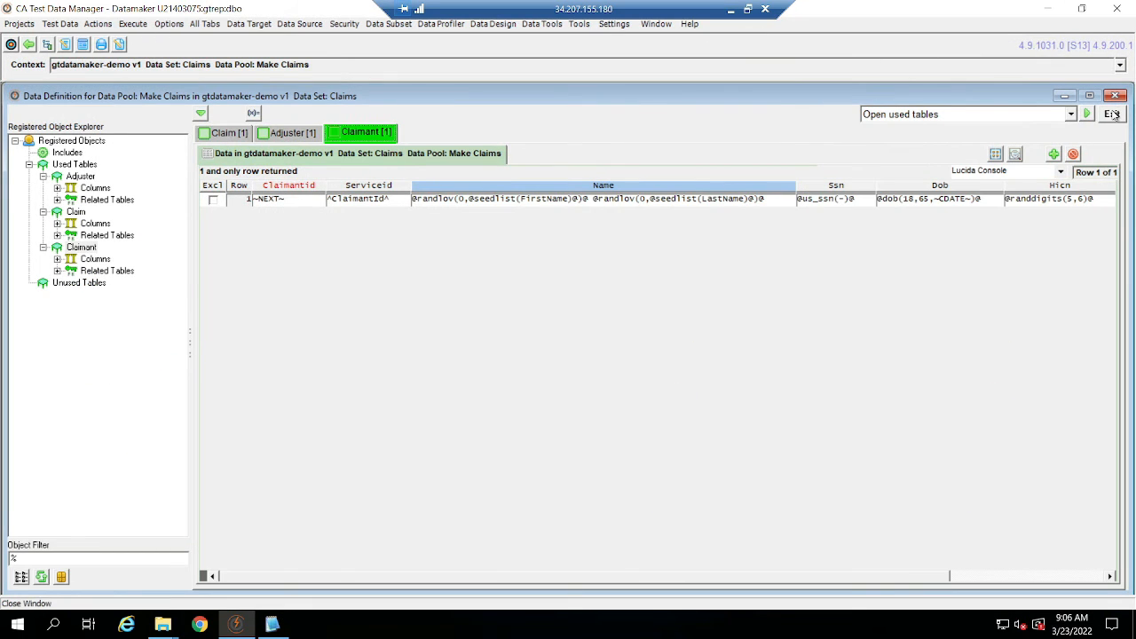
{"action": "left_click", "coordinate": [1068, 115]}
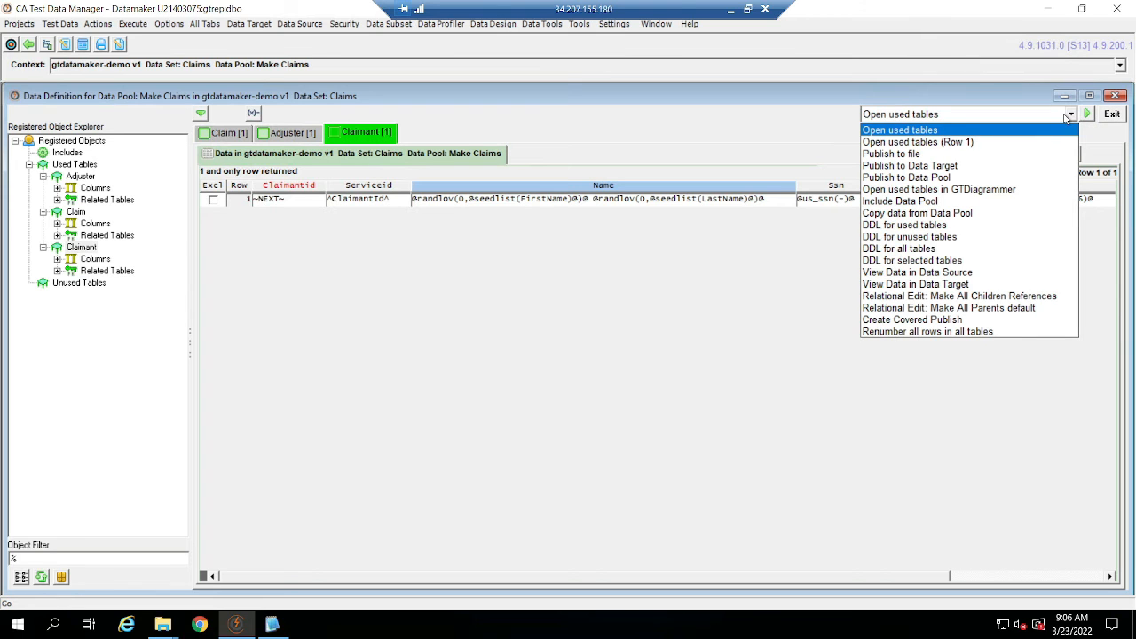
{"action": "left_click", "coordinate": [1056, 154]}
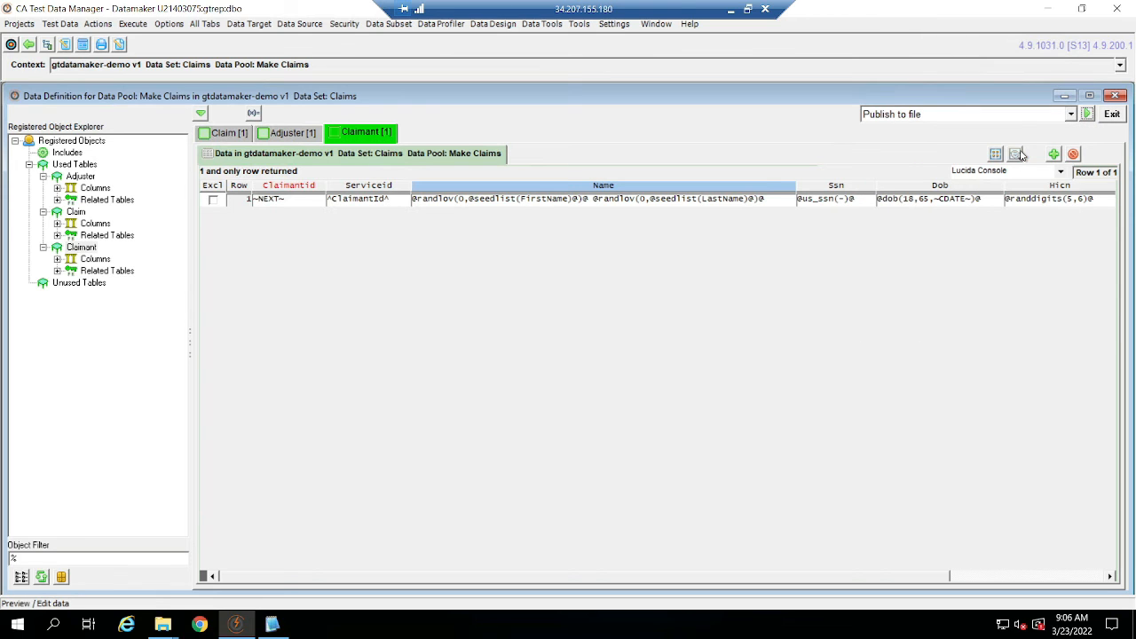
Clear the desktop by minimizing Datamaker, Claimant.txt and the make_data_scripts folder, and close the Test Data Repository login window.
{"action": "left_click", "coordinate": [1046, 9]}
{"action": "left_click", "coordinate": [536, 210]}
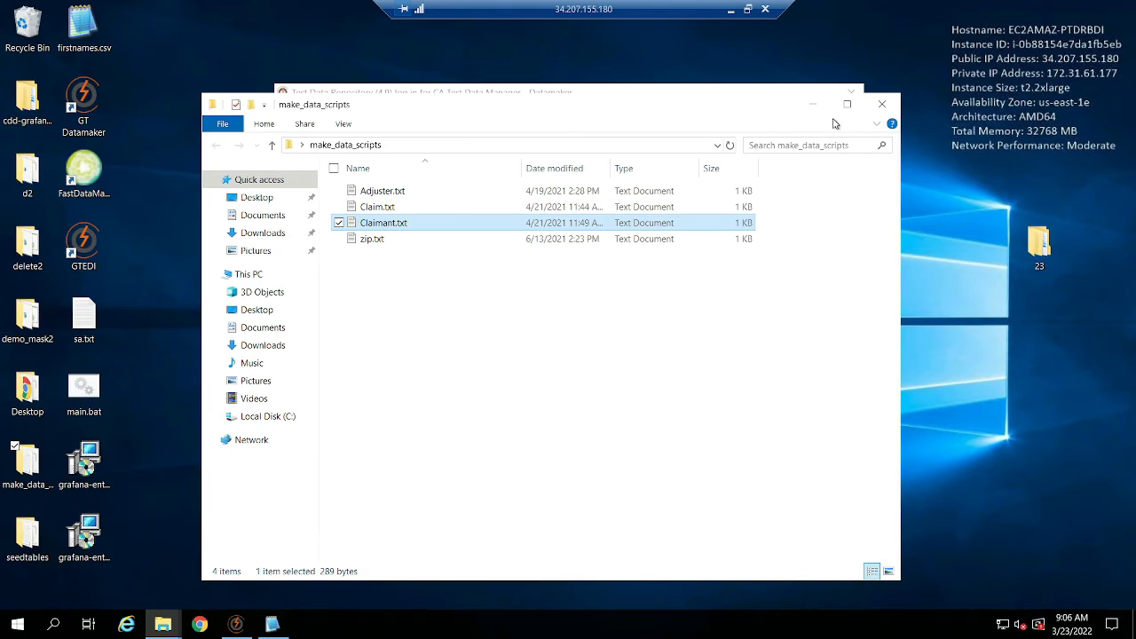
{"action": "left_click", "coordinate": [813, 104]}
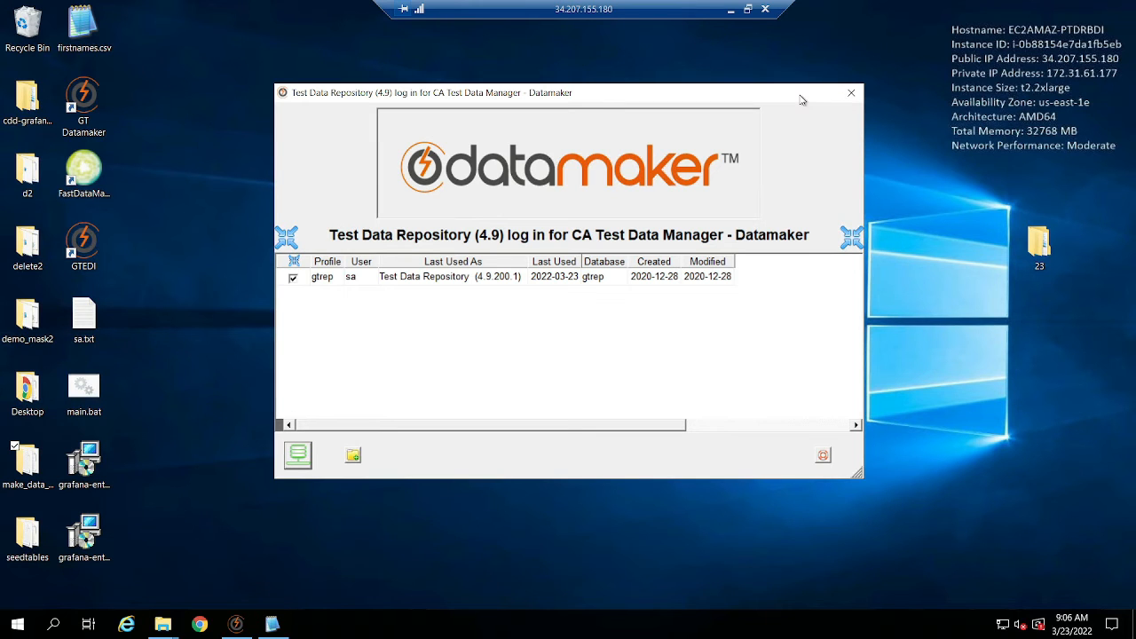
{"action": "left_click", "coordinate": [850, 93]}
Create a new folder on the desktop named datamaker-demo.
{"action": "right_click", "coordinate": [407, 199]}
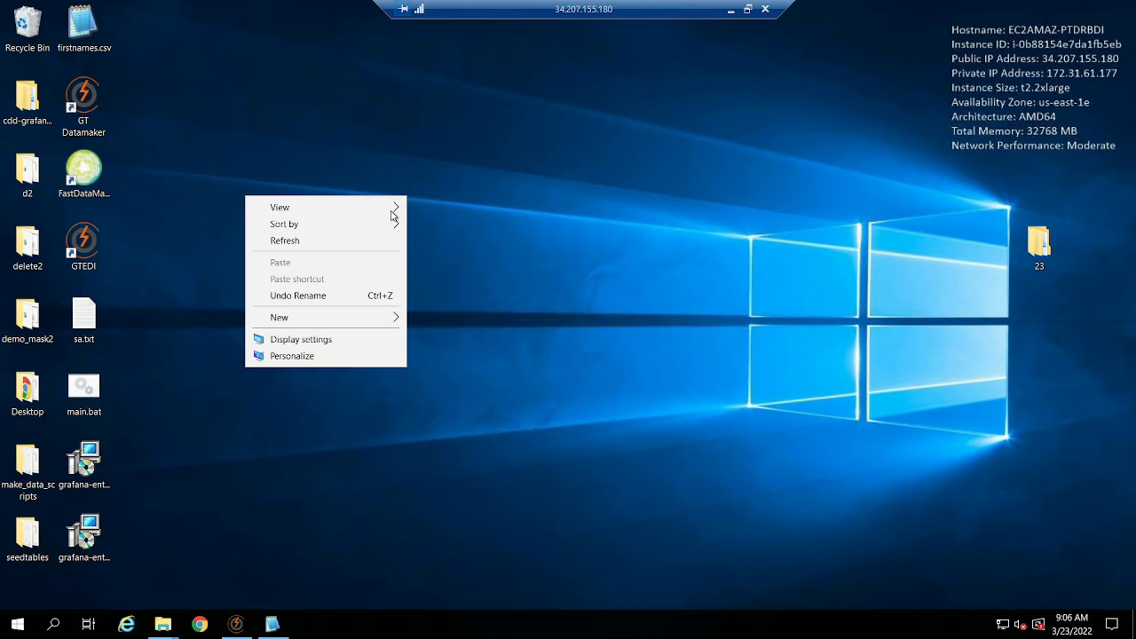
{"action": "mouse_move", "coordinate": [376, 317]}
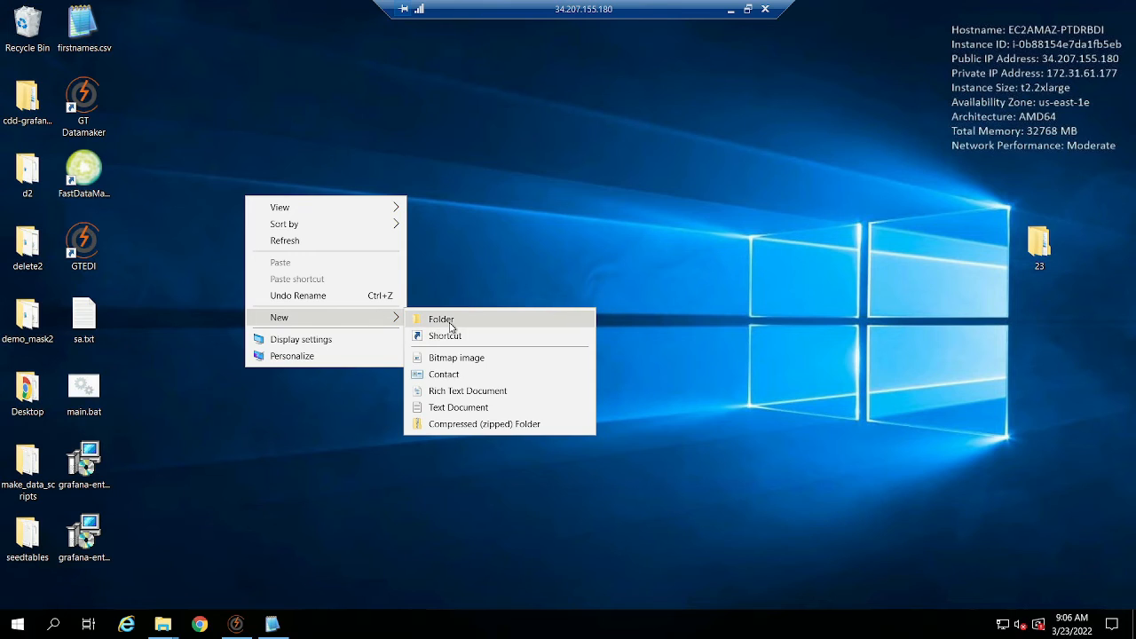
{"action": "left_click", "coordinate": [443, 320]}
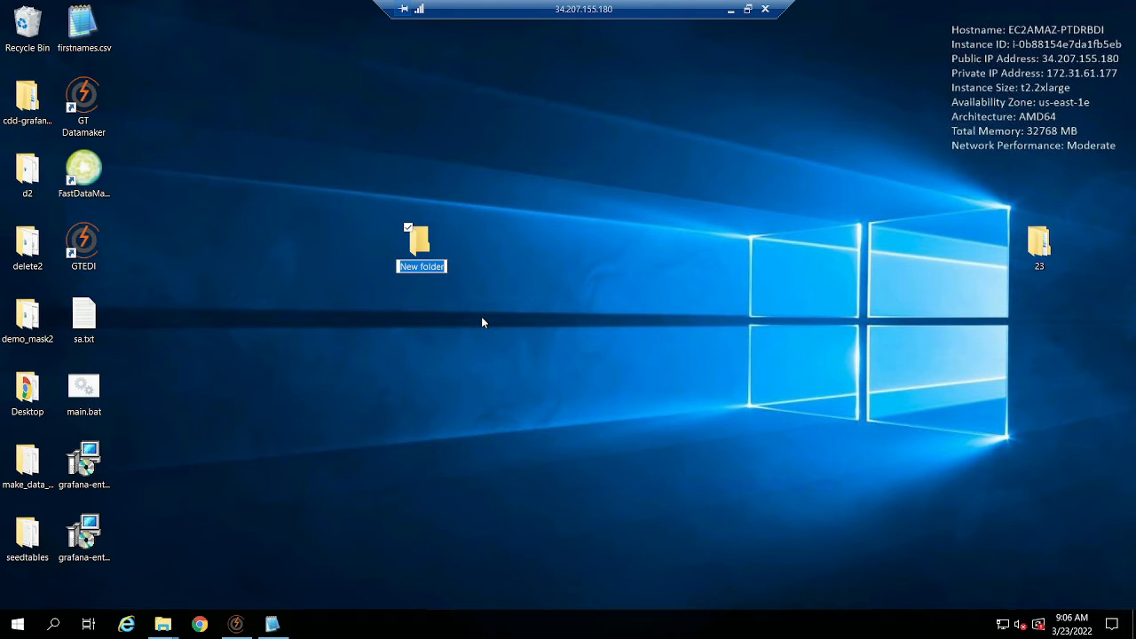
{"action": "type", "text": "datamaker-demo"}
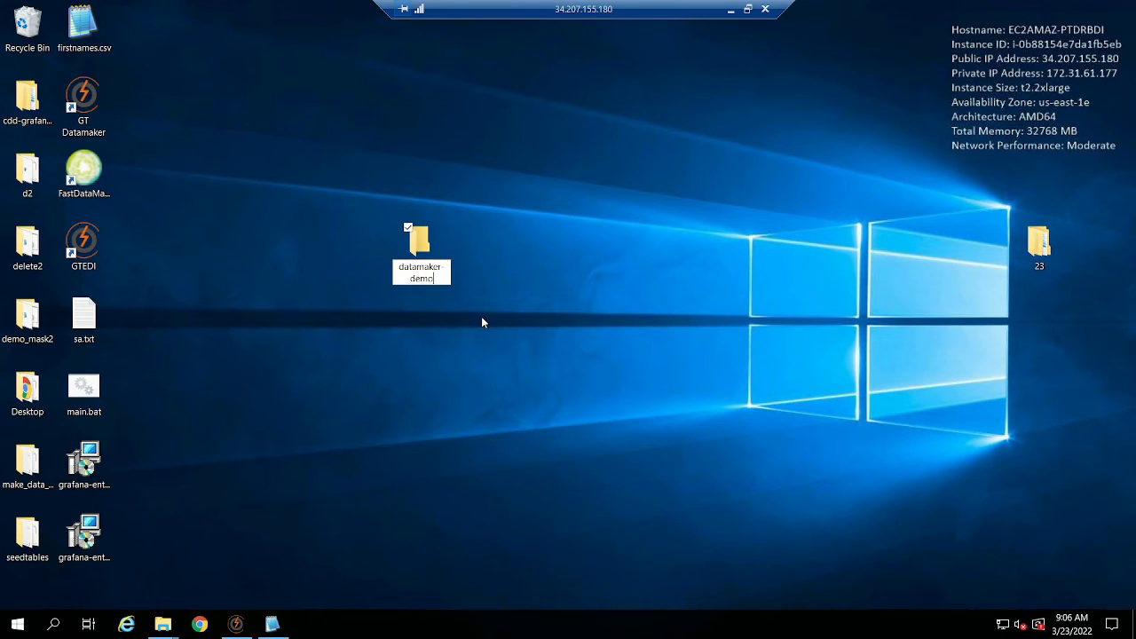
Return to Datamaker and start publishing the Make Claims pool to file, saving all uncommitted changes and setting the repeat count to 5.
{"action": "key", "text": "Return"}
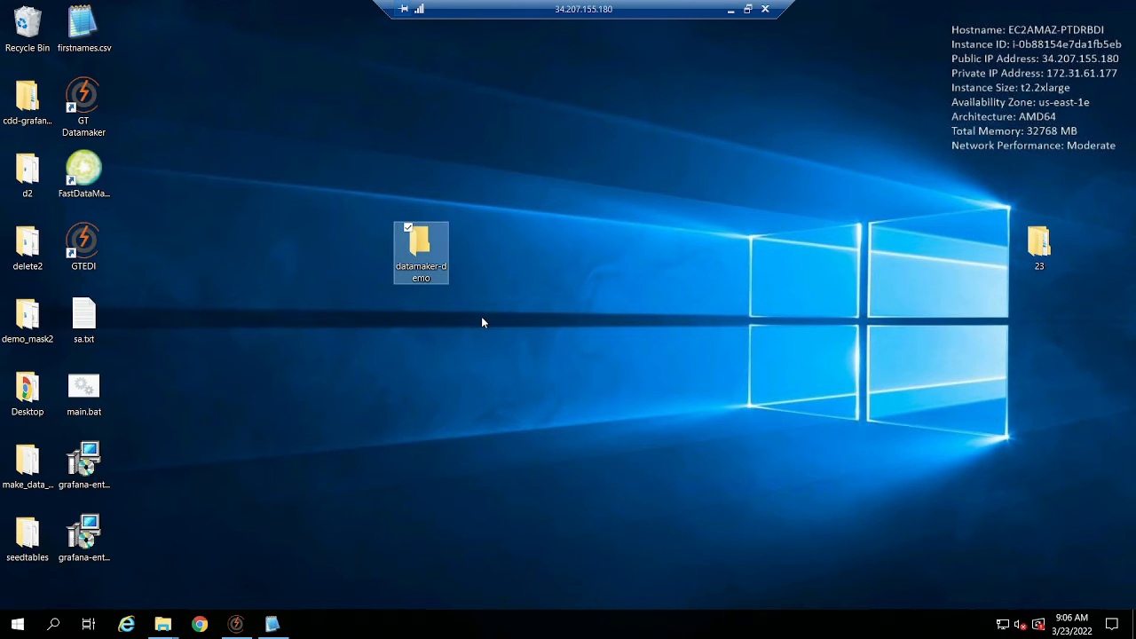
{"action": "left_click", "coordinate": [236, 625]}
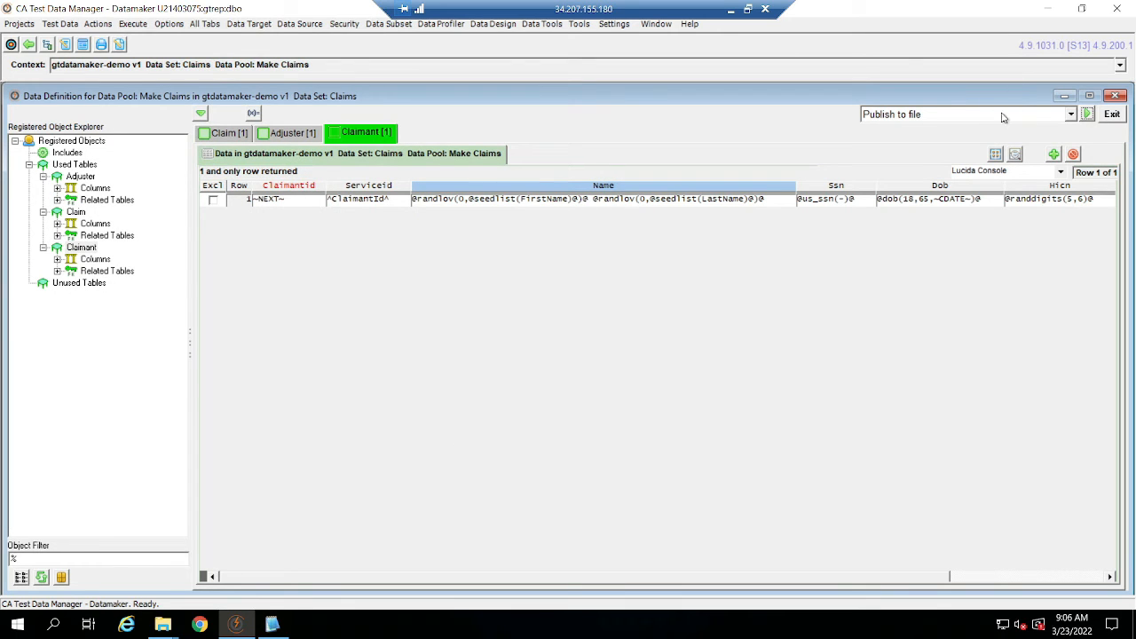
{"action": "left_click", "coordinate": [1087, 113]}
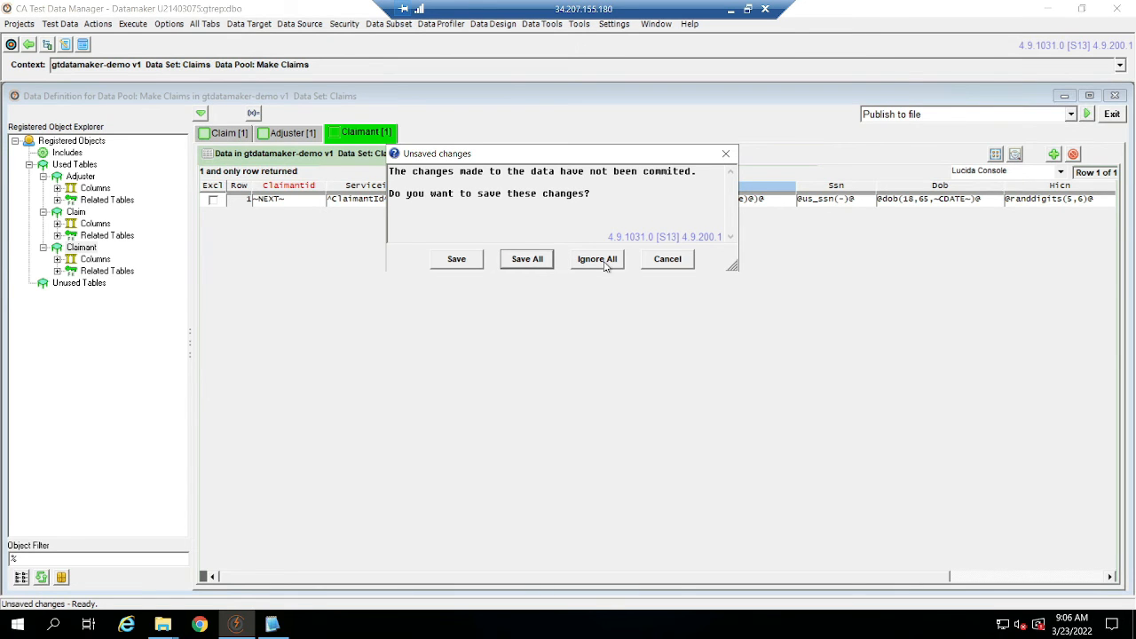
{"action": "left_click", "coordinate": [526, 263]}
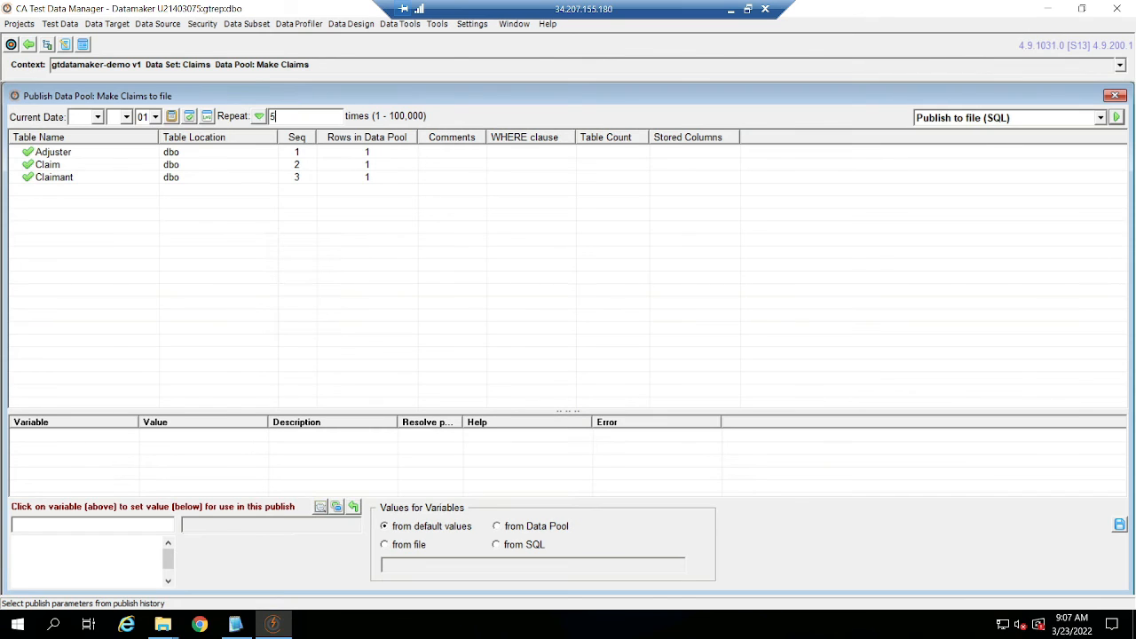
Publish the data pool to CSV files with immediate submission, choosing the datamaker-demo folder as the destination.
{"action": "left_click", "coordinate": [1029, 117]}
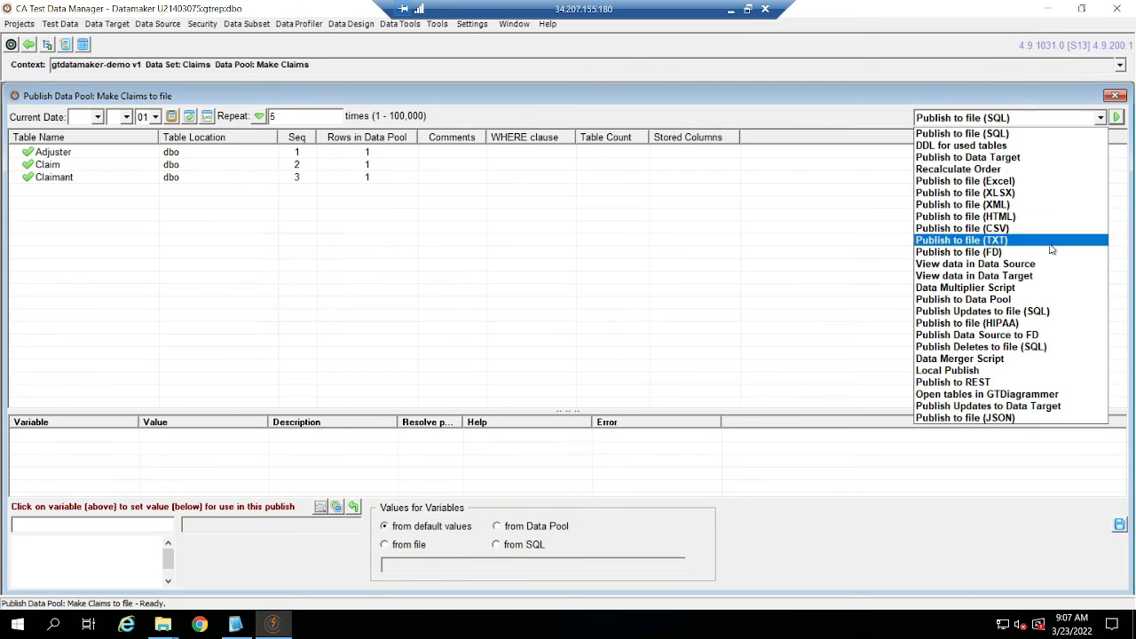
{"action": "left_click", "coordinate": [1007, 230]}
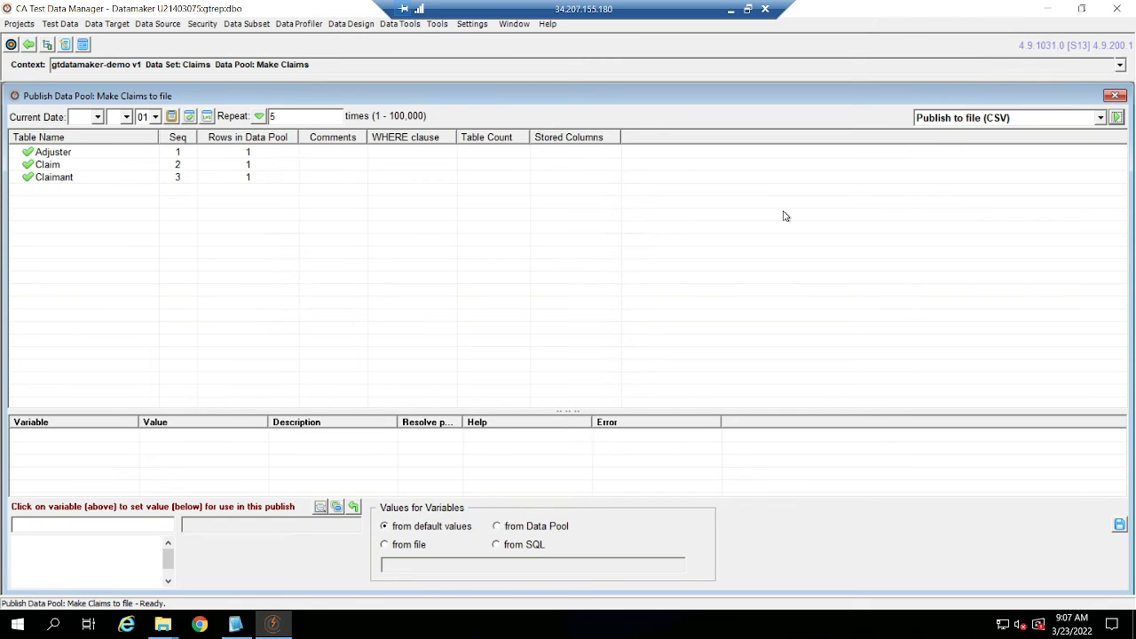
{"action": "left_click", "coordinate": [1117, 118]}
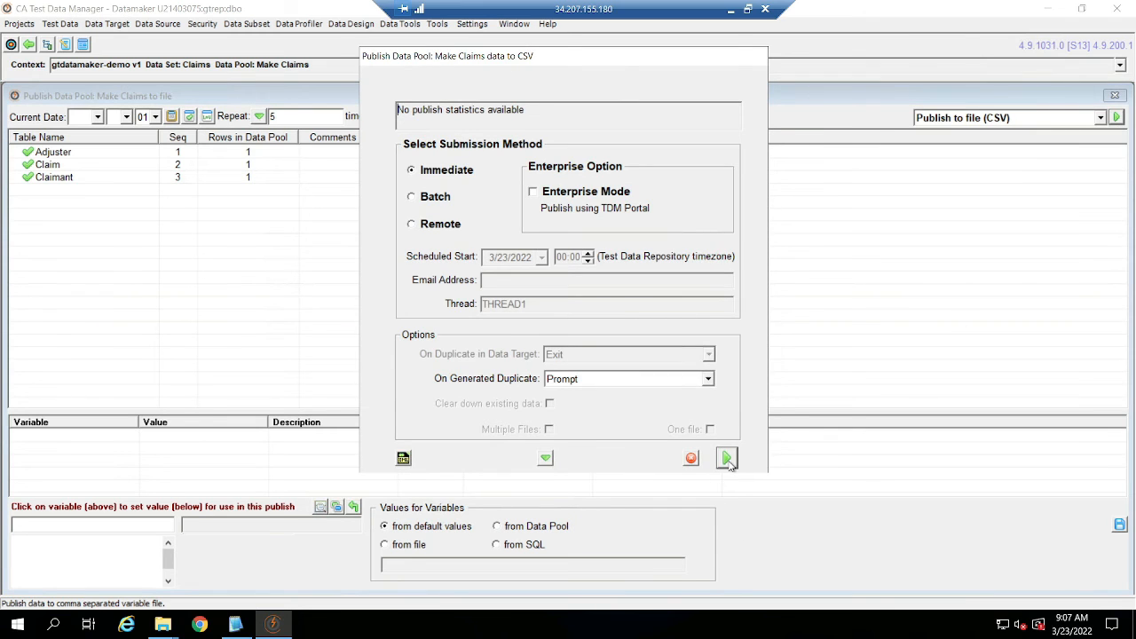
{"action": "left_click", "coordinate": [726, 459]}
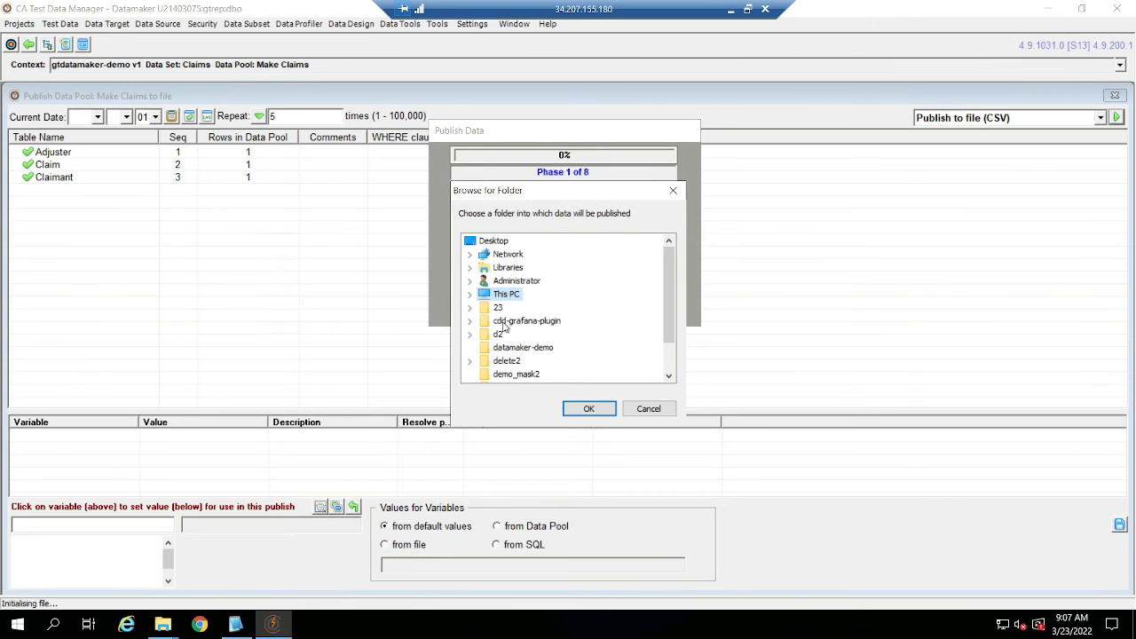
{"action": "scroll", "coordinate": [517, 348], "scroll_direction": "down", "scroll_amount": 1}
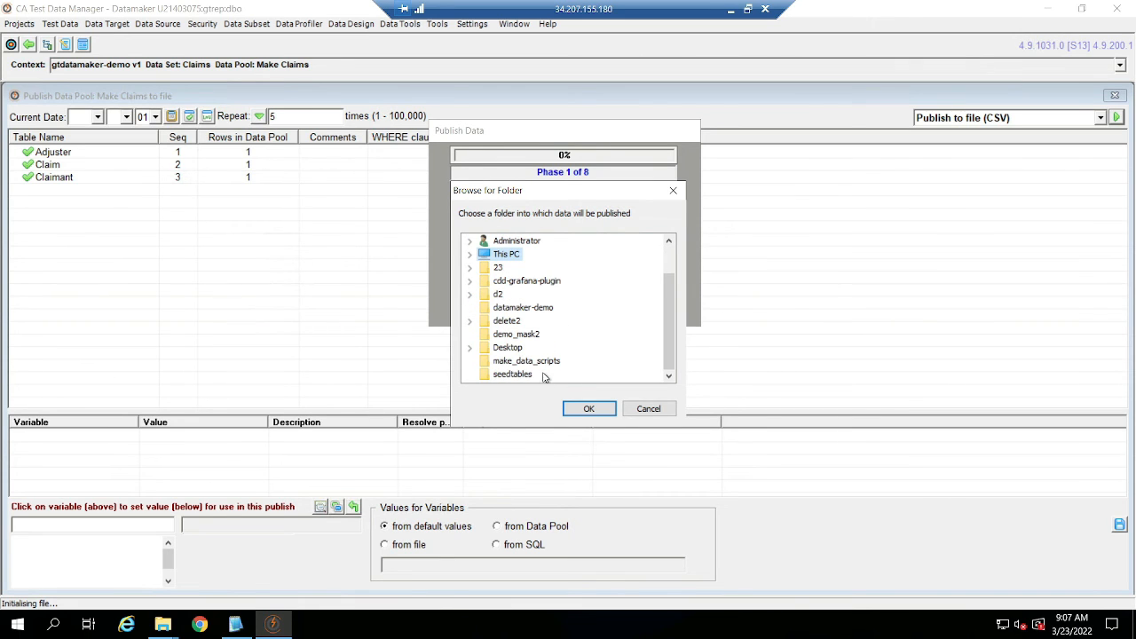
{"action": "left_click", "coordinate": [533, 307]}
{"action": "left_click", "coordinate": [588, 409]}
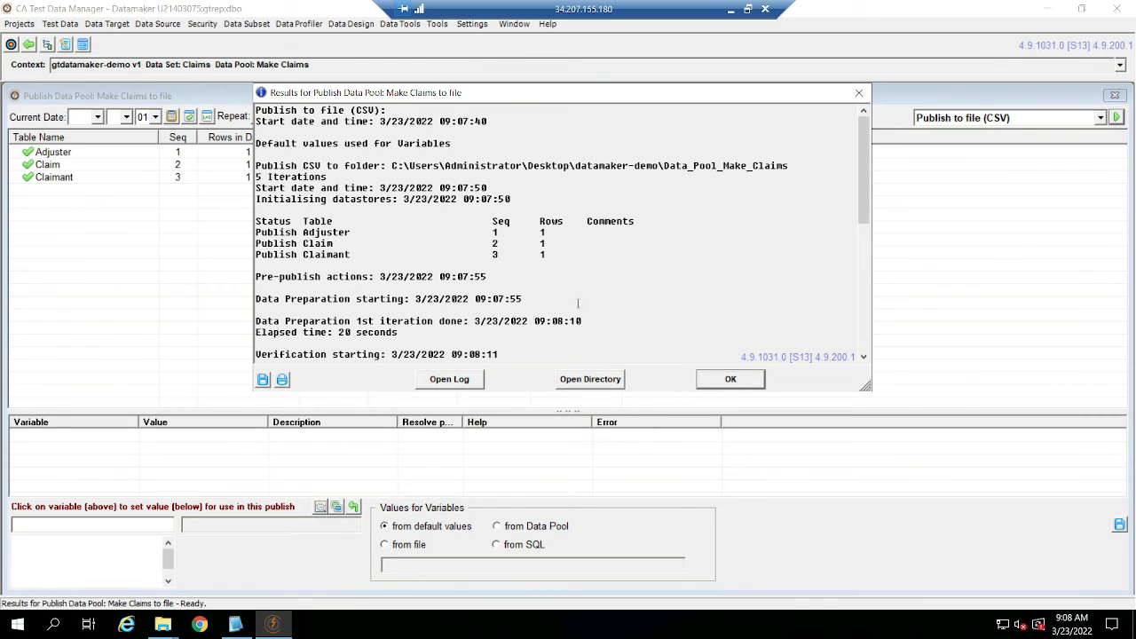
Open the publish output directory from the results and examine the generated rows in Claim.csv and Adjuster.csv.
{"action": "scroll", "coordinate": [586, 300], "scroll_direction": "down", "scroll_amount": 10}
{"action": "left_click", "coordinate": [598, 381]}
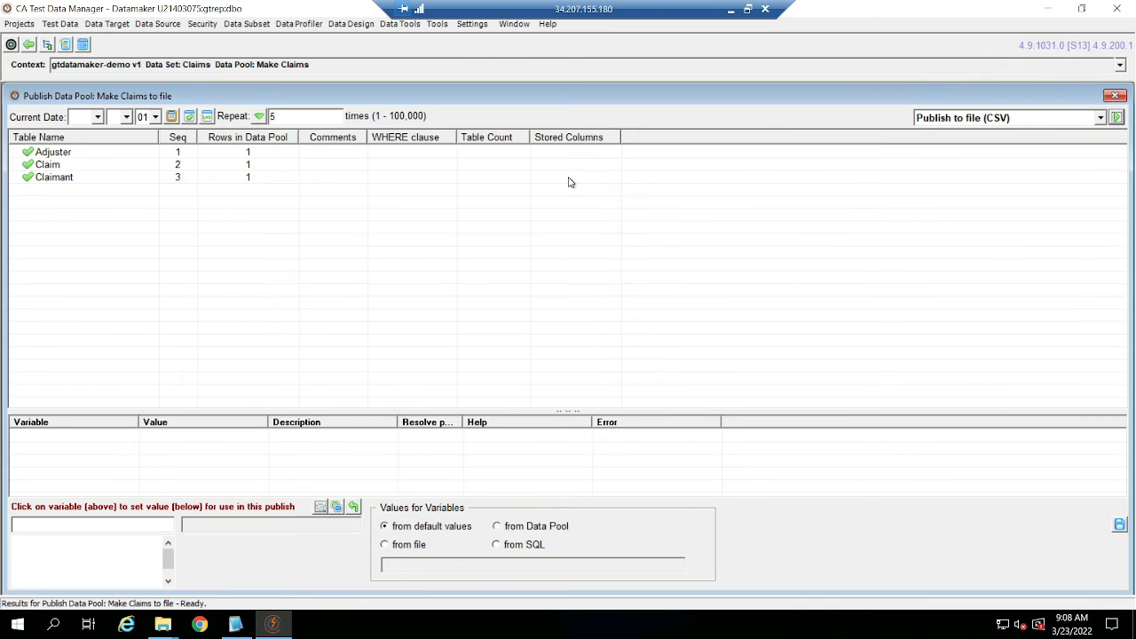
{"action": "double_click", "coordinate": [453, 210]}
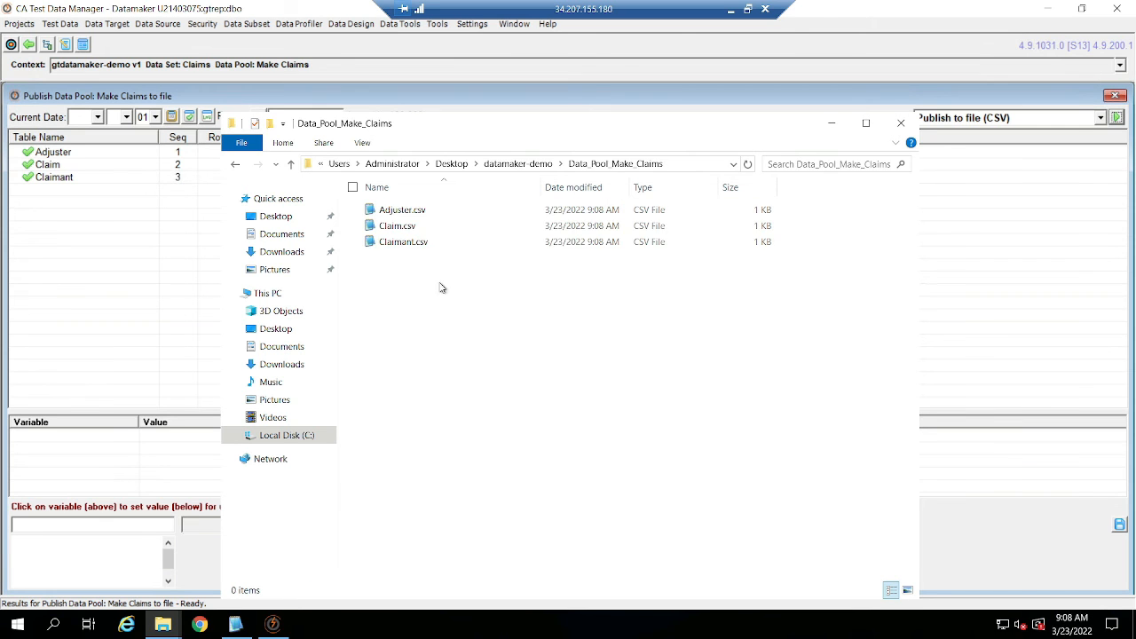
{"action": "double_click", "coordinate": [430, 227]}
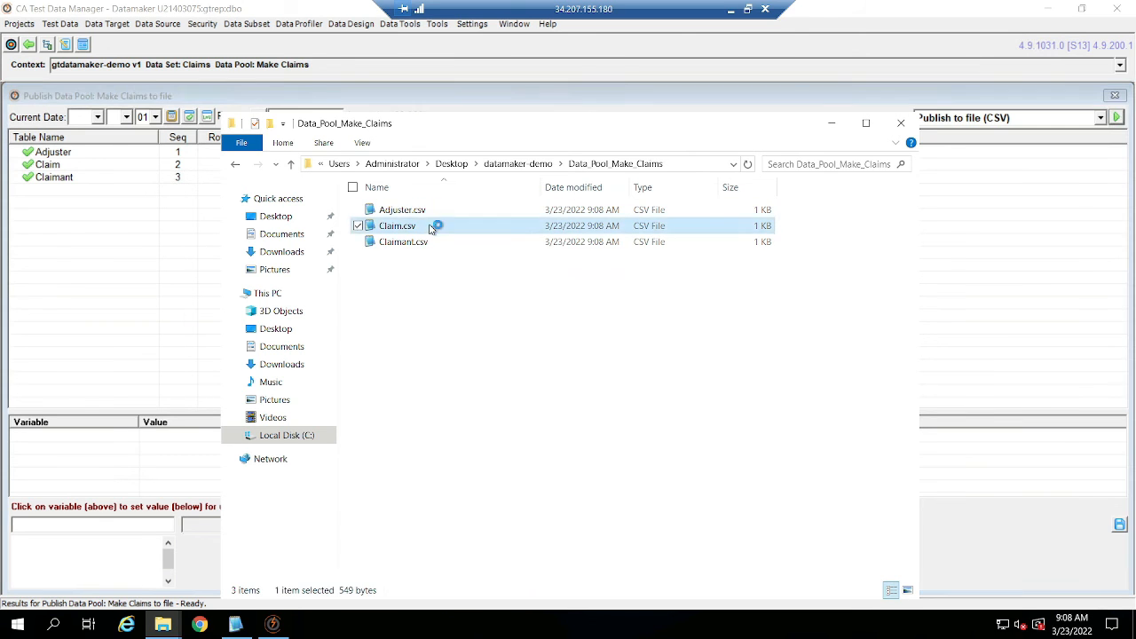
{"action": "left_click_drag", "start_coordinate": [538, 321], "coordinate": [12, 257]}
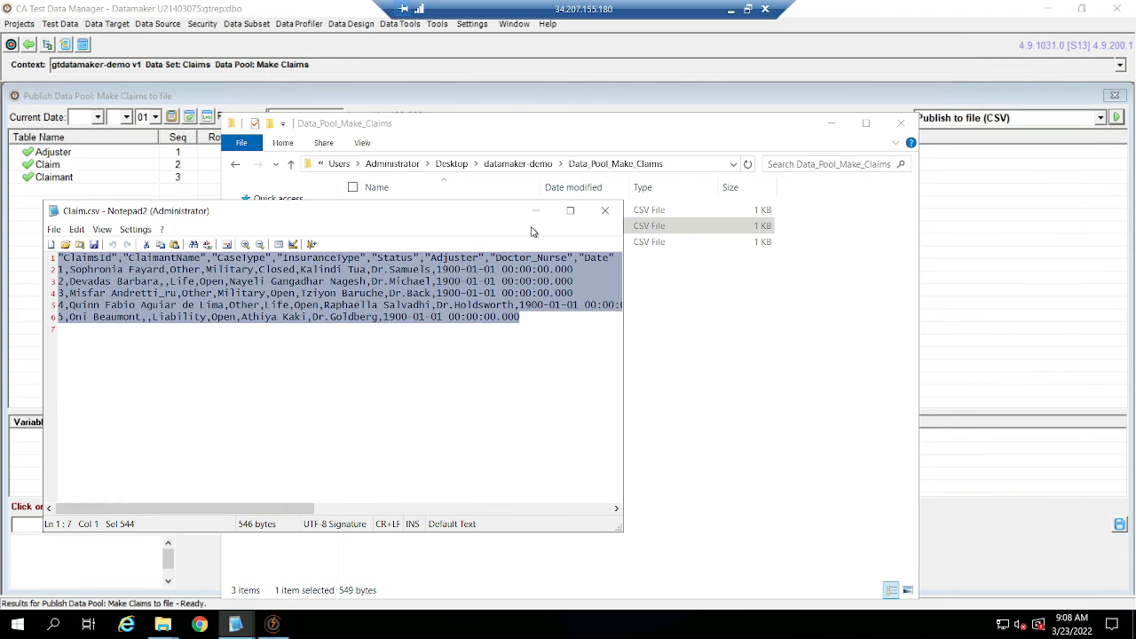
{"action": "left_click", "coordinate": [604, 210]}
{"action": "double_click", "coordinate": [468, 214]}
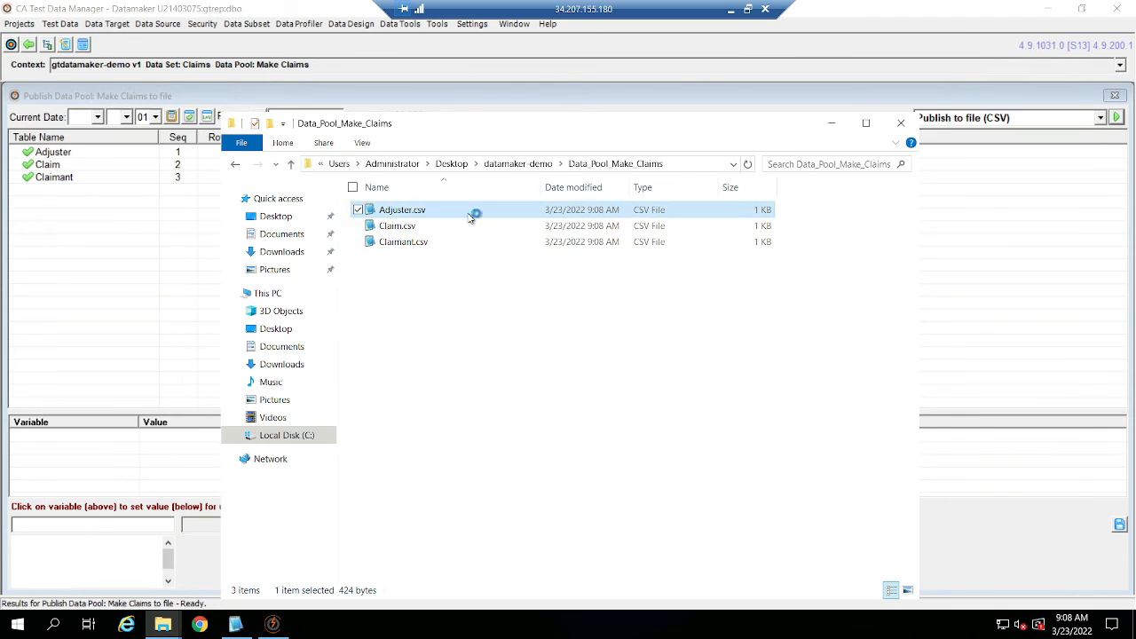
{"action": "left_click", "coordinate": [604, 210]}
Copy the Data_Pool_Make_Claims folder from datamaker-demo on the remote machine and paste it onto the local desktop.
{"action": "left_click", "coordinate": [518, 164]}
{"action": "right_click", "coordinate": [450, 212]}
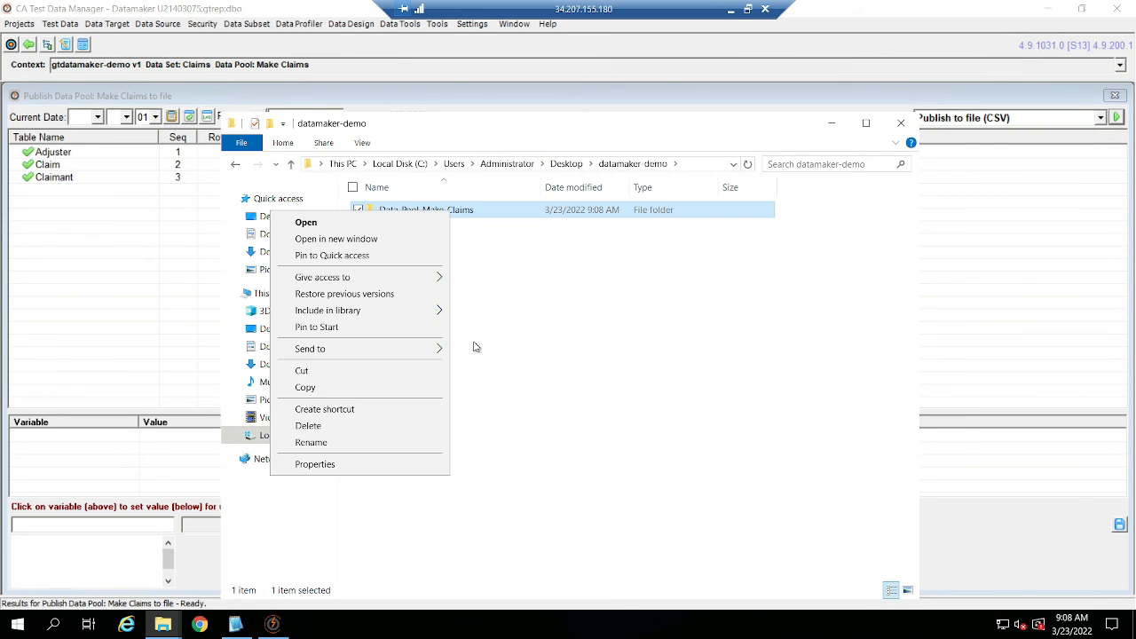
{"action": "left_click", "coordinate": [381, 388]}
{"action": "left_click", "coordinate": [733, 11]}
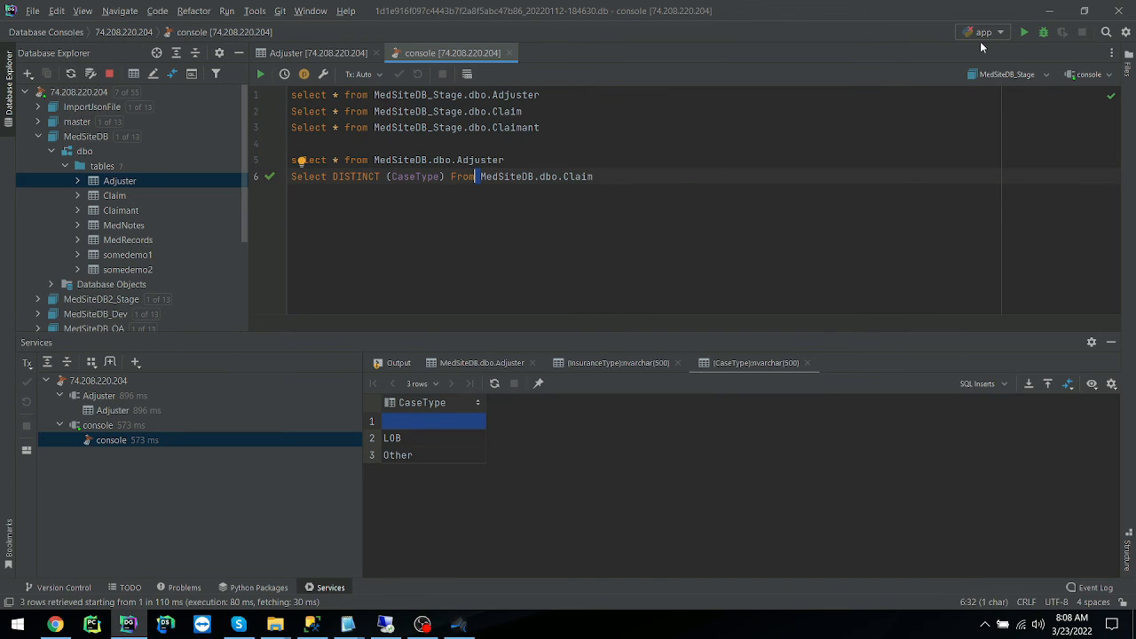
{"action": "left_click", "coordinate": [1062, 10]}
{"action": "right_click", "coordinate": [688, 257]}
{"action": "left_click", "coordinate": [610, 339]}
Open Adjuster.csv and Claim.csv from the local Data_Pool_Make_Claims folder in Excel.
{"action": "double_click", "coordinate": [699, 262]}
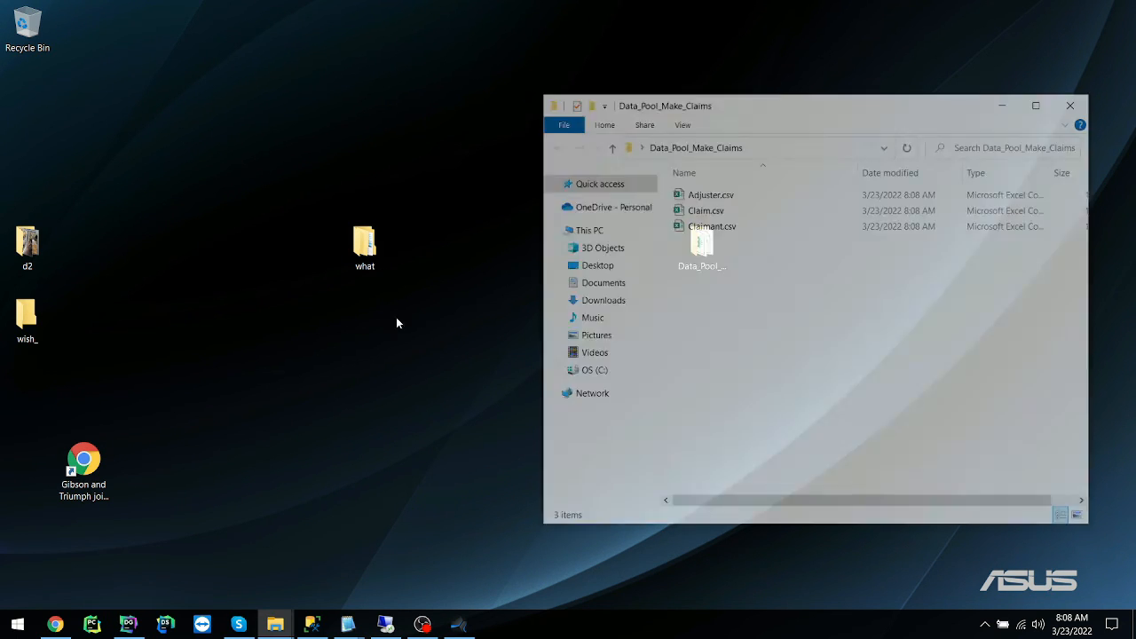
{"action": "left_click", "coordinate": [769, 196]}
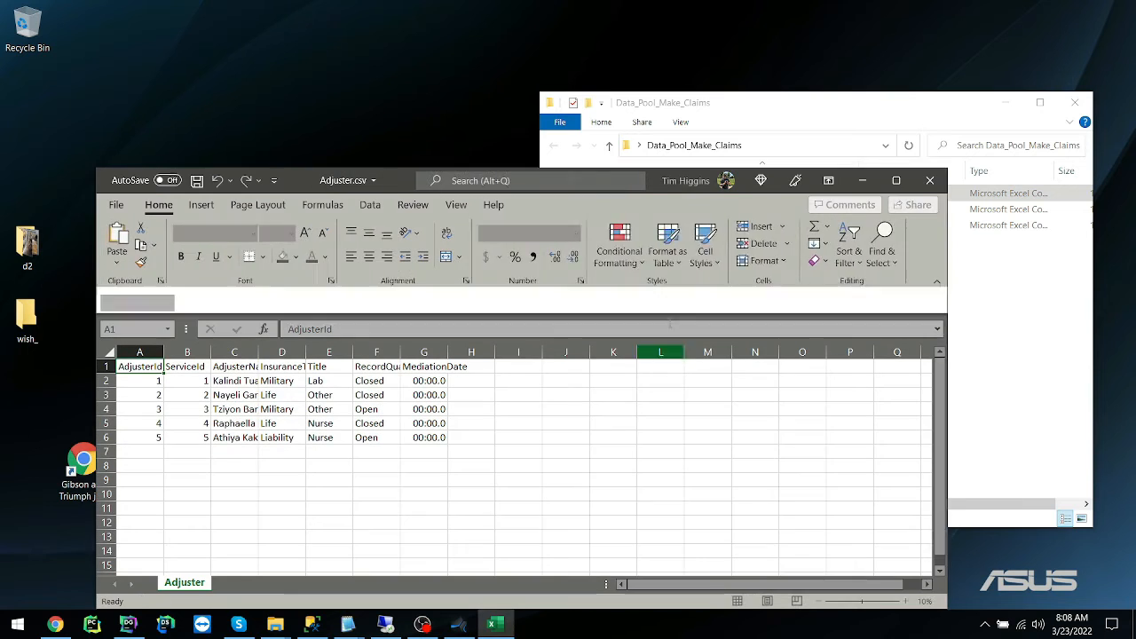
{"action": "left_click", "coordinate": [1020, 387]}
{"action": "double_click", "coordinate": [759, 209]}
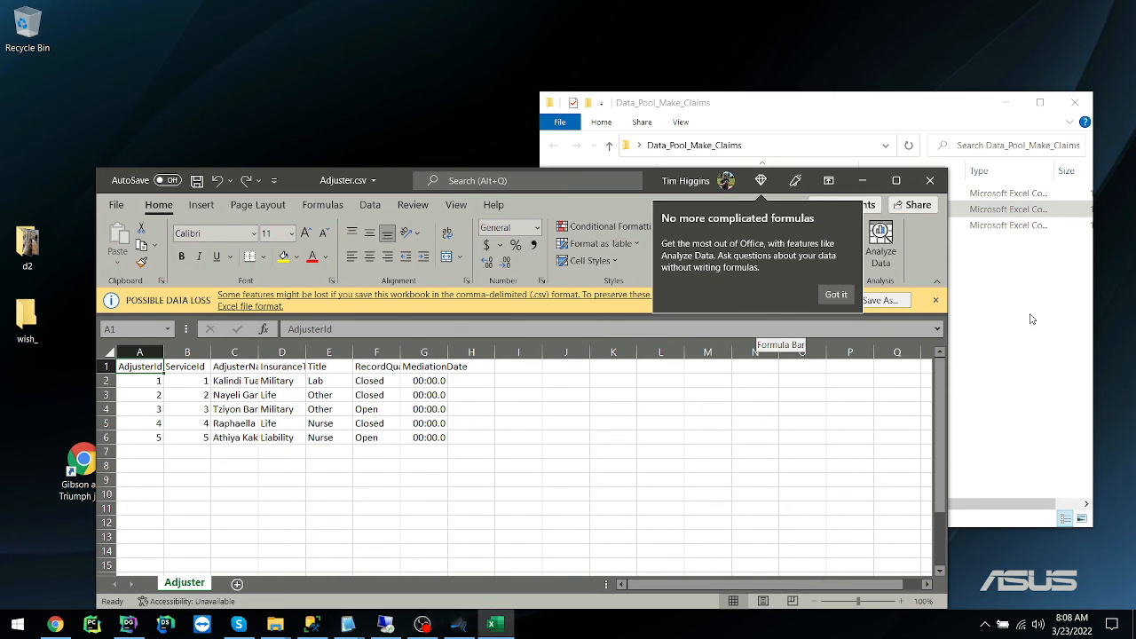
{"action": "left_click", "coordinate": [1031, 319]}
{"action": "left_click", "coordinate": [279, 513]}
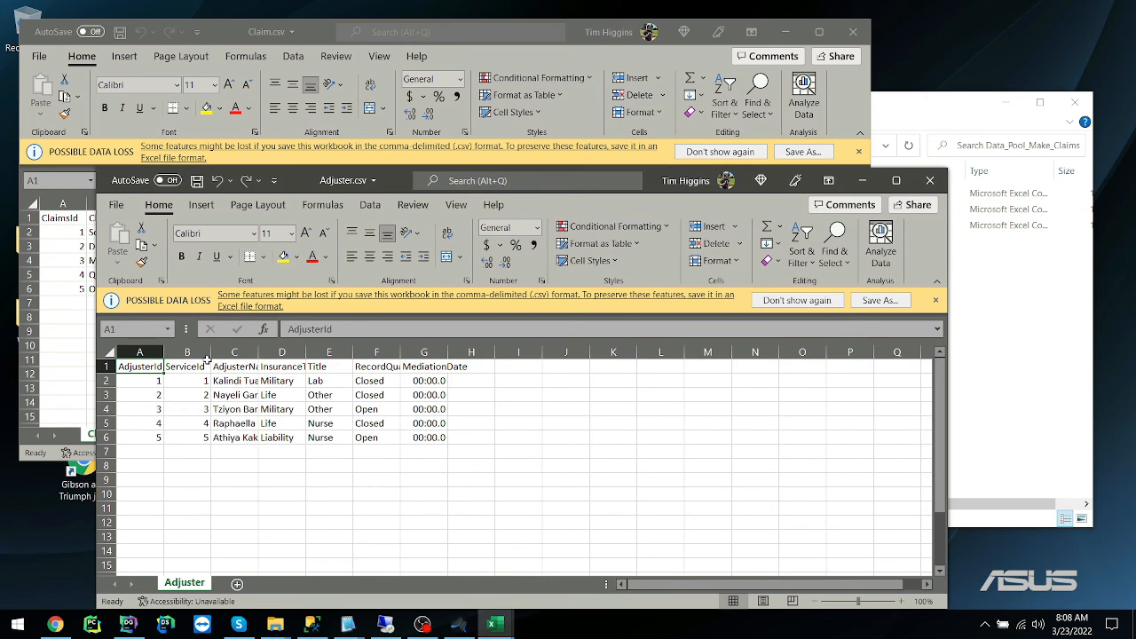
Arrange both workbooks for comparison and fit the AdjusterName column in Adjuster.csv and the Adjuster column in Claim.csv.
{"action": "double_click", "coordinate": [261, 355]}
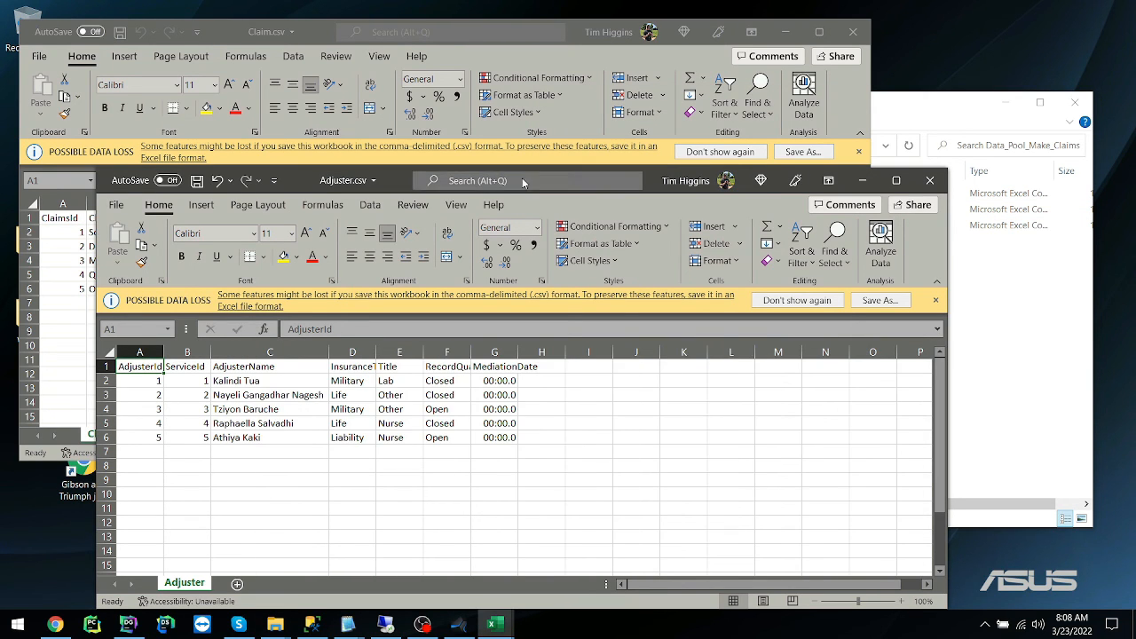
{"action": "left_click_drag", "start_coordinate": [648, 170], "coordinate": [903, 263]}
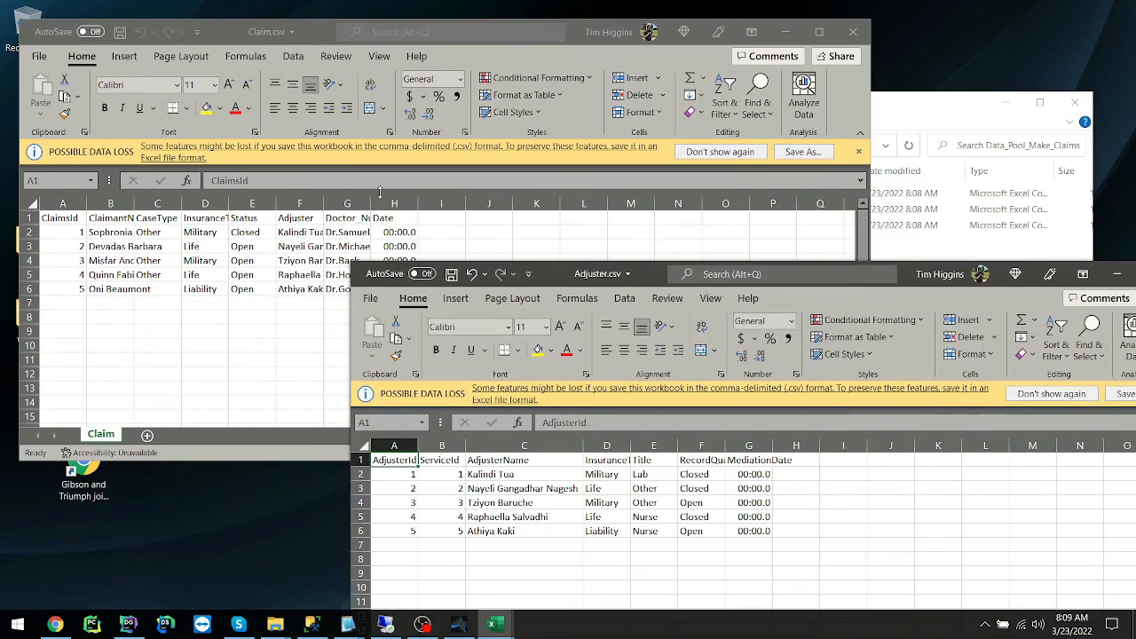
{"action": "left_click", "coordinate": [322, 197]}
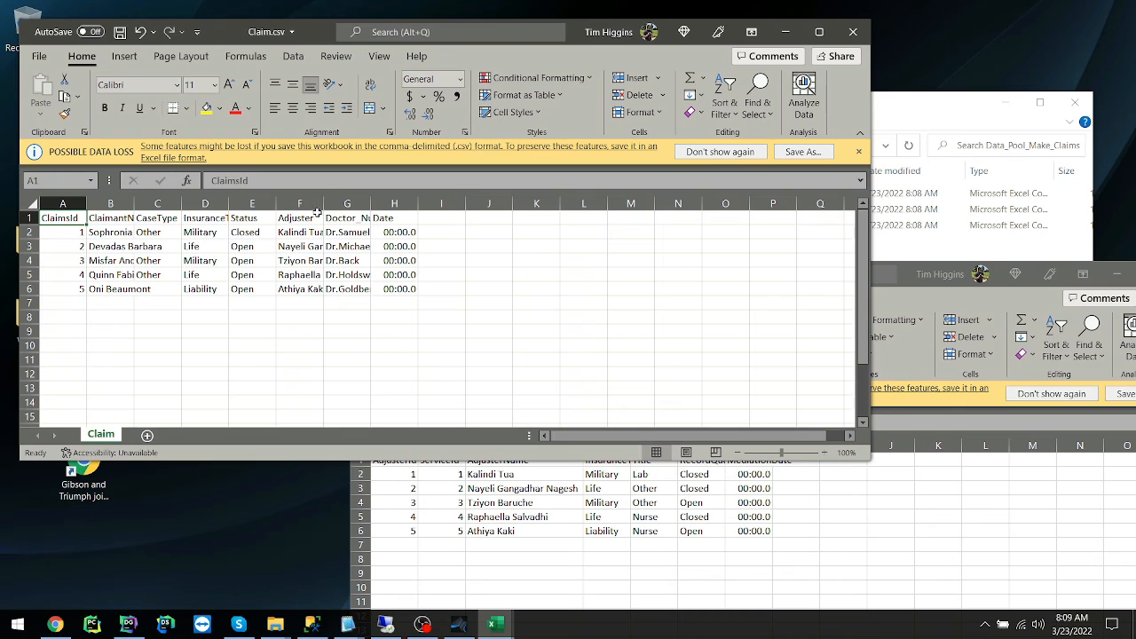
{"action": "key", "text": "alt+Tab"}
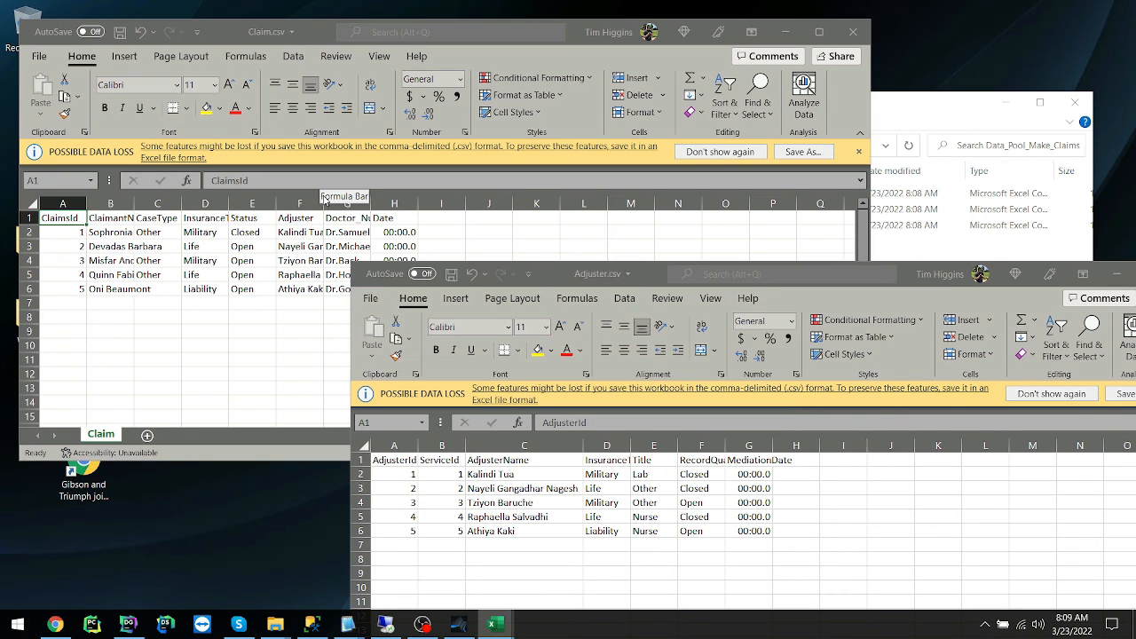
{"action": "double_click", "coordinate": [322, 203]}
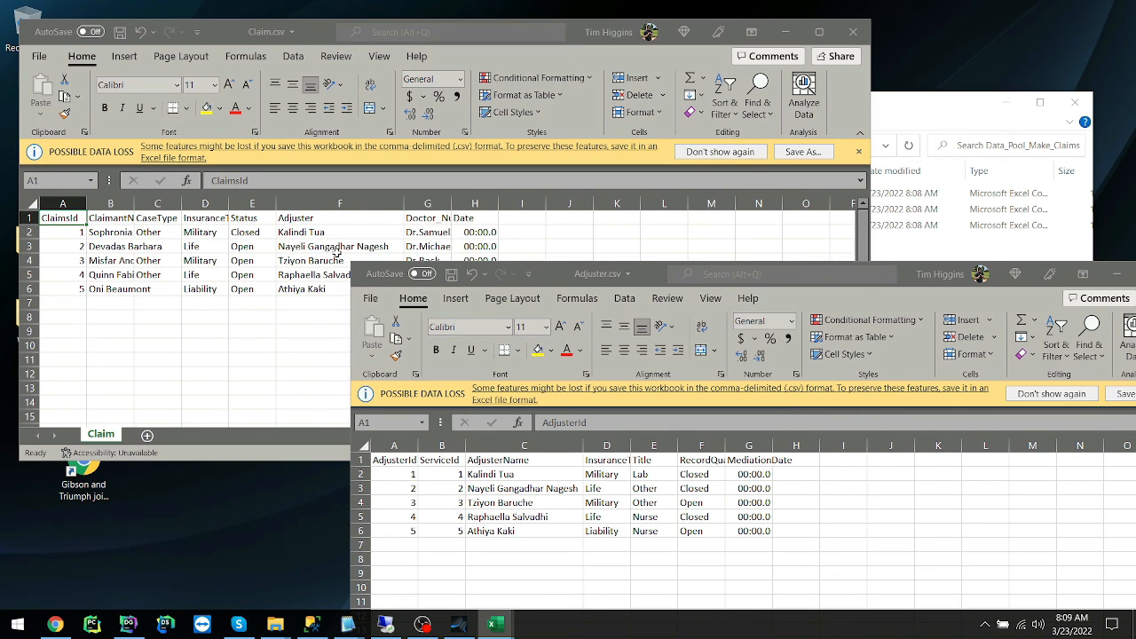
Open Claimant.csv, place it beside Claim.csv, and fit its Name column and Claim.csv's ClaimantName column to compare the names.
{"action": "left_click", "coordinate": [948, 116]}
{"action": "left_click", "coordinate": [714, 225]}
{"action": "left_click", "coordinate": [728, 414]}
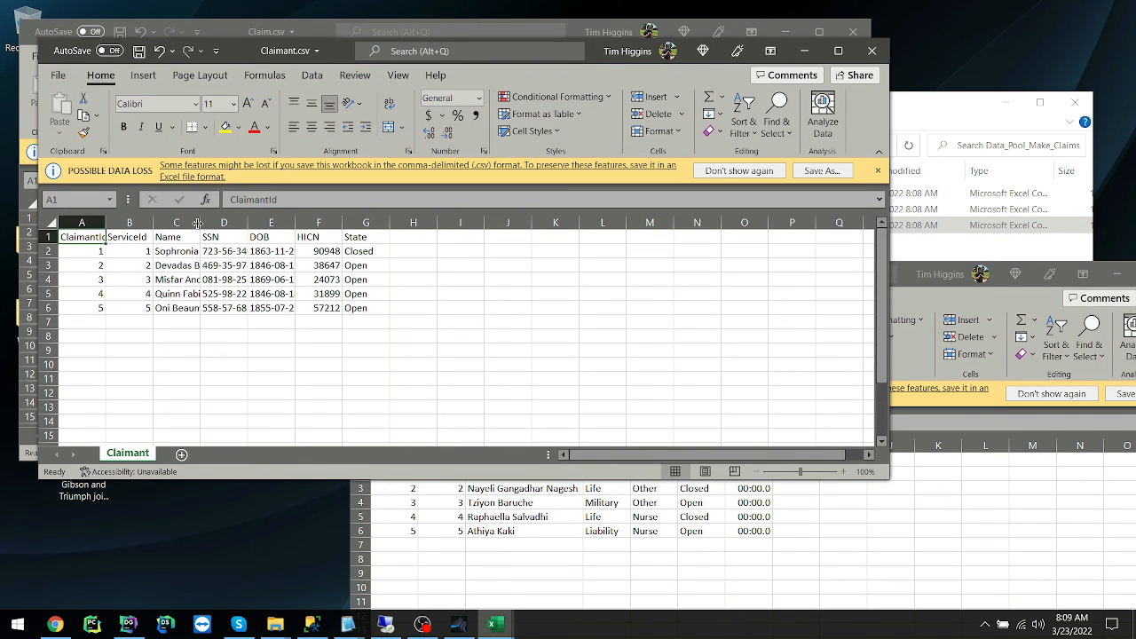
{"action": "double_click", "coordinate": [199, 221]}
{"action": "left_click_drag", "start_coordinate": [340, 59], "coordinate": [743, 104]}
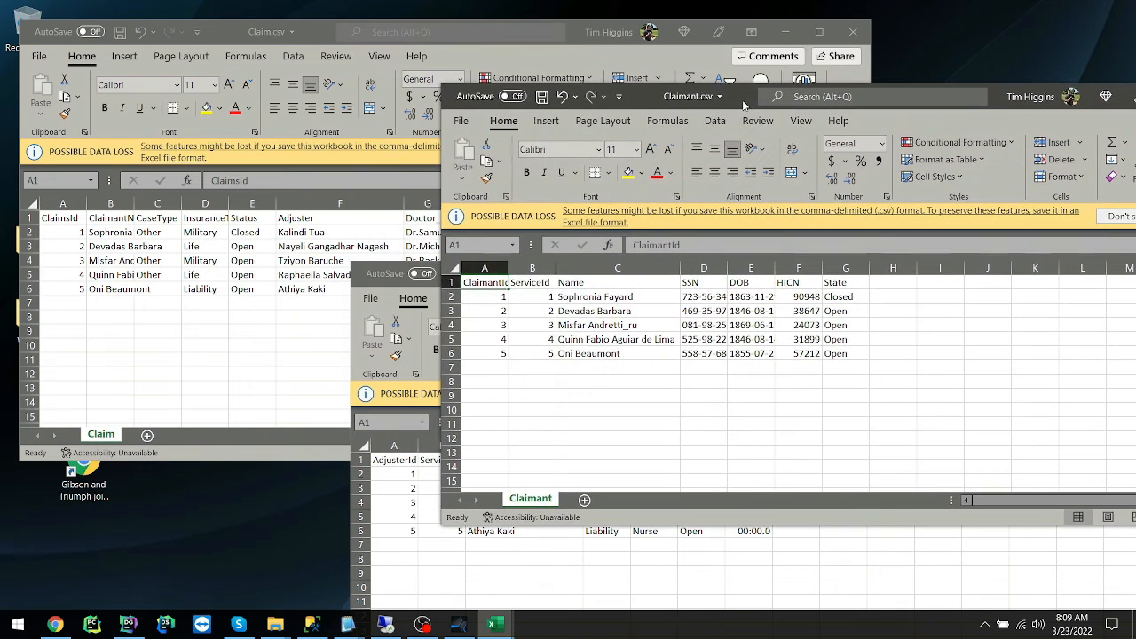
{"action": "left_click", "coordinate": [135, 203]}
{"action": "left_click", "coordinate": [136, 203]}
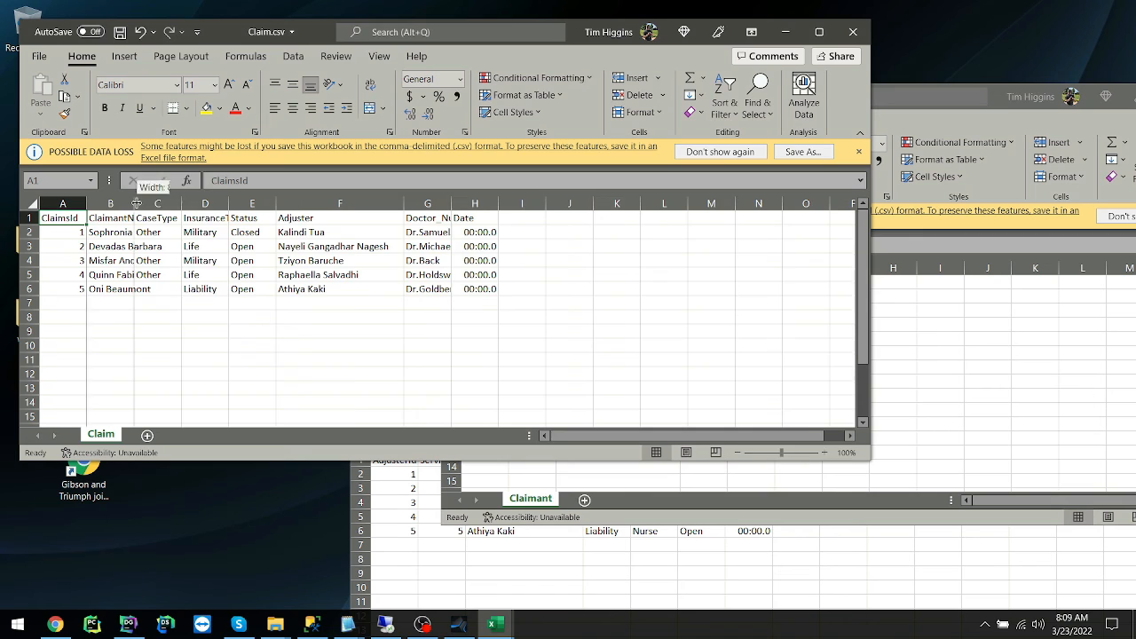
{"action": "double_click", "coordinate": [137, 203]}
Fit the SSN and DOB columns in Claimant.csv and examine the generated SSN, DOB and HICN values.
{"action": "left_click", "coordinate": [986, 132]}
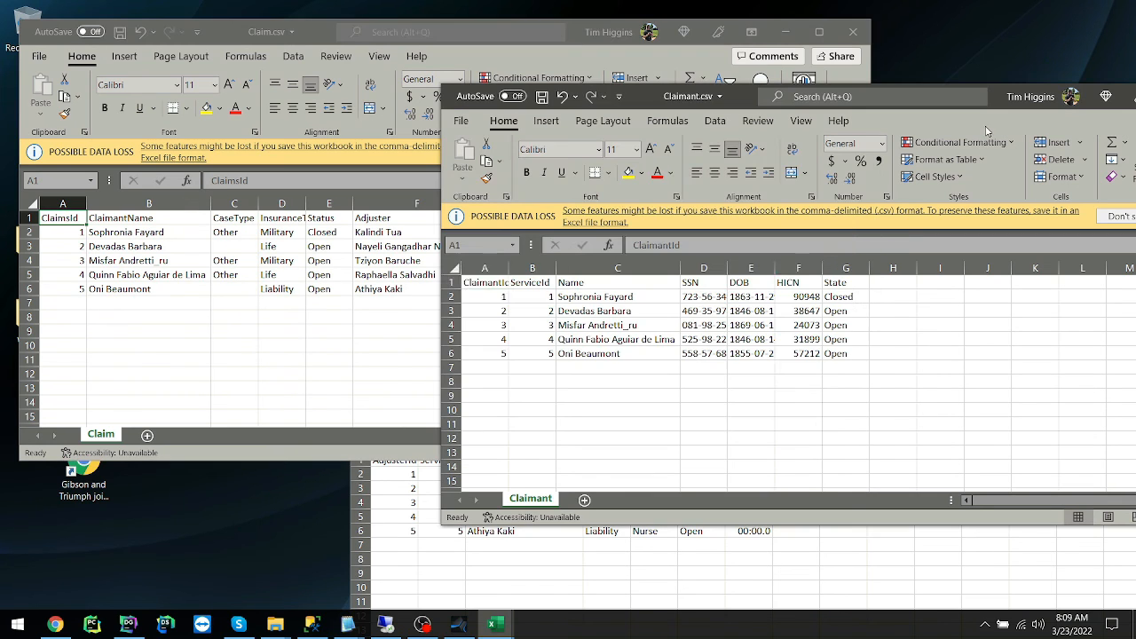
{"action": "double_click", "coordinate": [726, 267]}
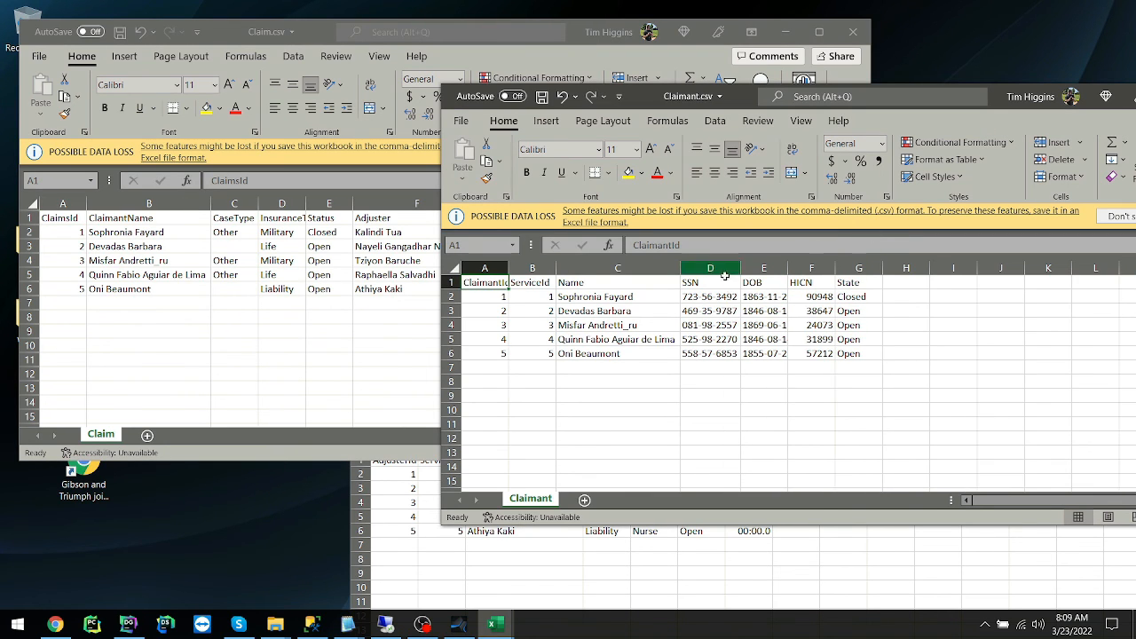
{"action": "left_click", "coordinate": [724, 300]}
{"action": "left_click", "coordinate": [772, 298]}
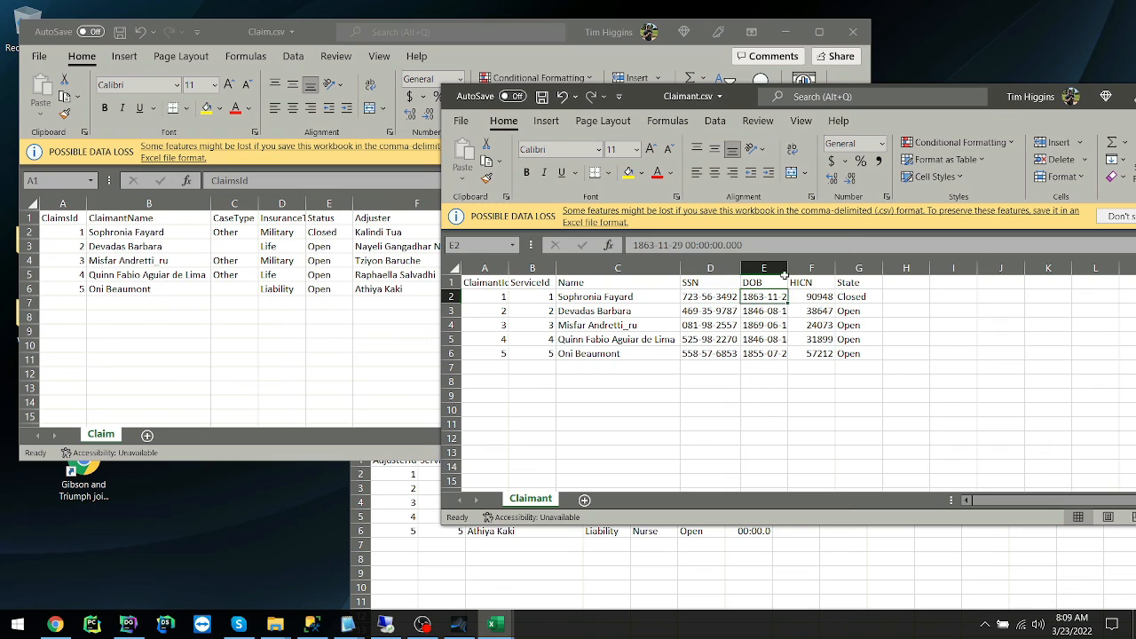
{"action": "double_click", "coordinate": [786, 268]}
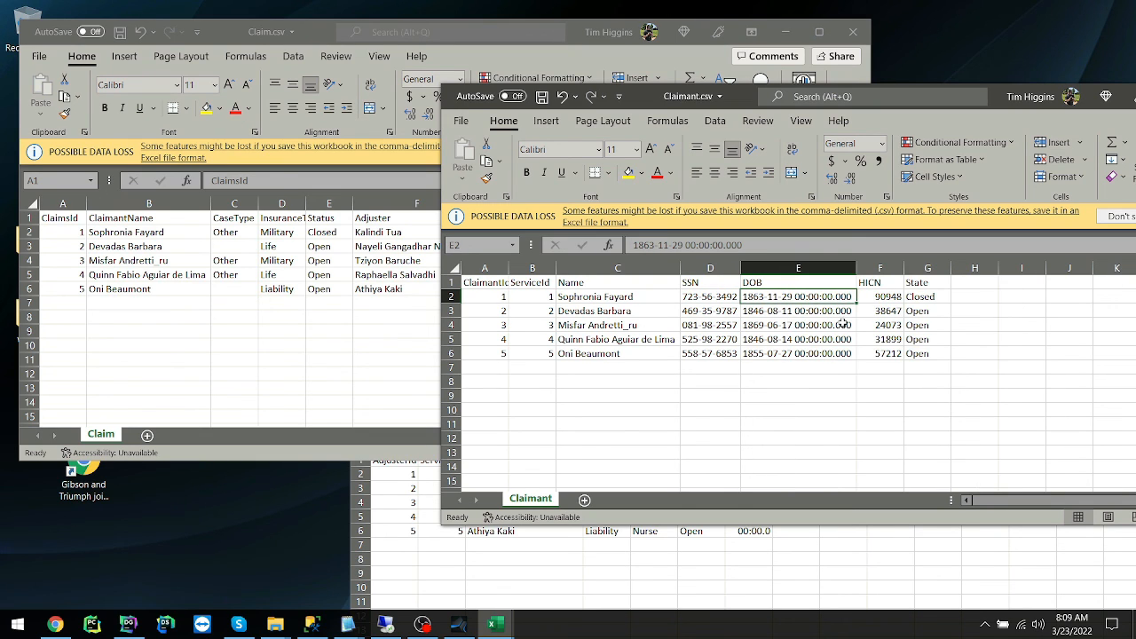
{"action": "left_click_drag", "start_coordinate": [887, 299], "coordinate": [888, 353]}
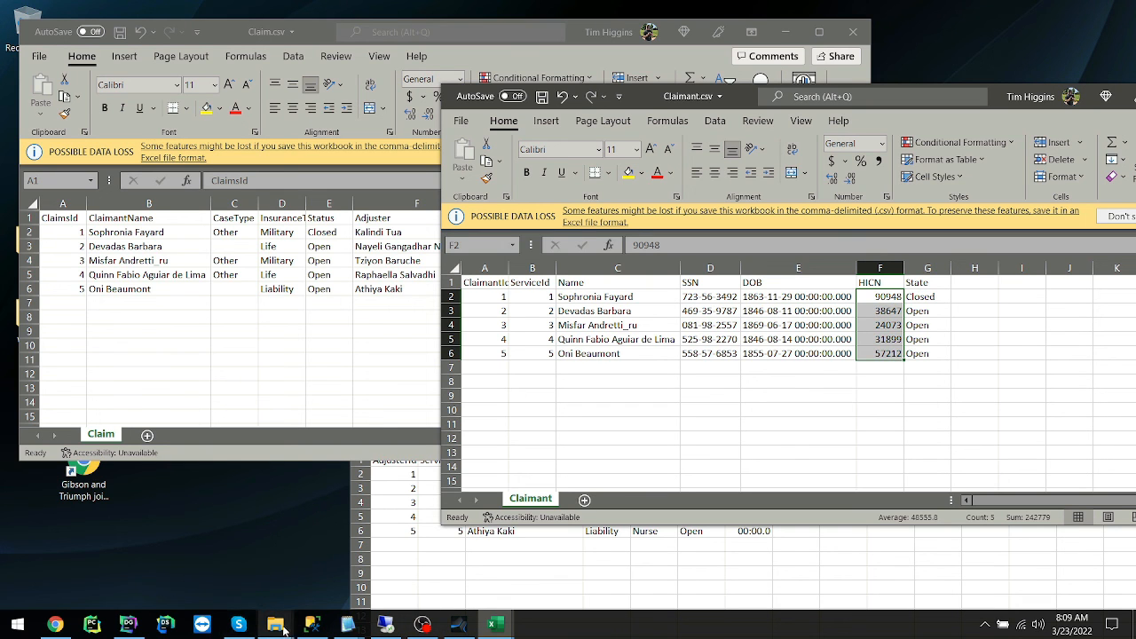
Switch to DataGrip, change the MedSiteDB.dbo.Adjuster query to select from MedSiteDB.dbo.Claimant, and run only that query.
{"action": "left_click", "coordinate": [129, 624]}
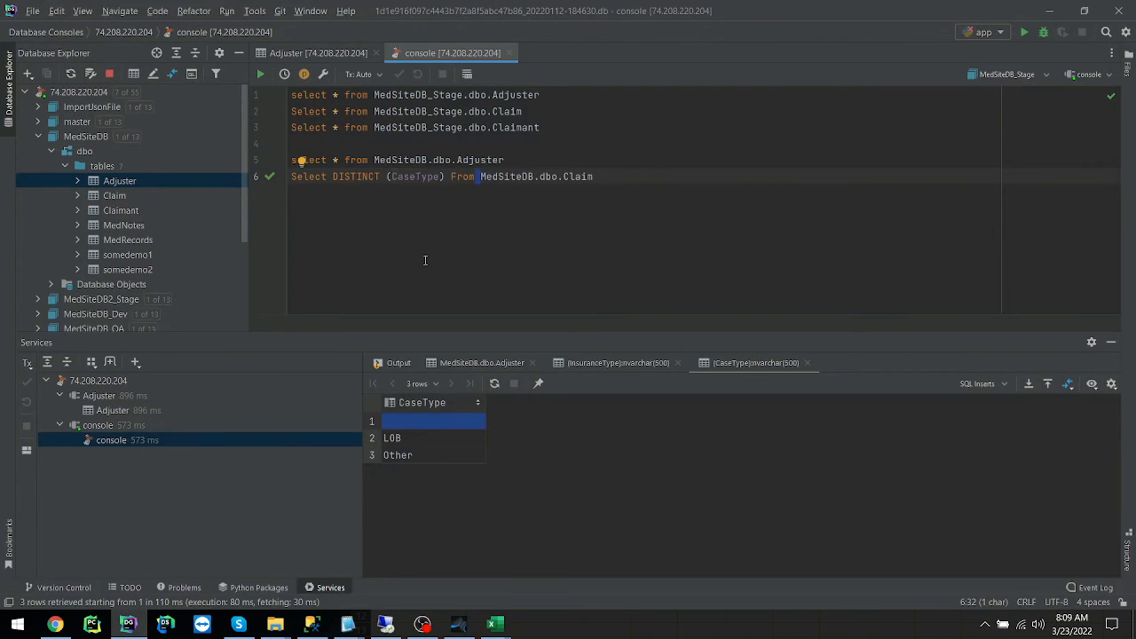
{"action": "double_click", "coordinate": [473, 161]}
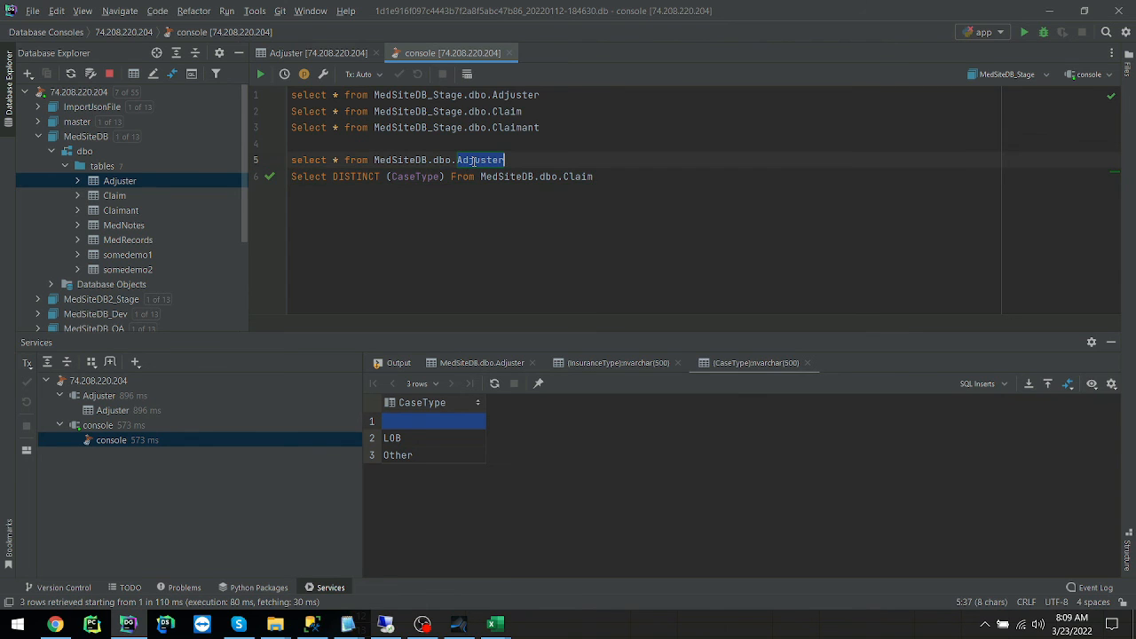
{"action": "key", "text": "BackSpace"}
{"action": "key", "text": "BackSpace"}
{"action": "type", "text": ".Claimant"}
{"action": "key", "text": "Return"}
{"action": "key", "text": "shift+Home"}
{"action": "left_click", "coordinate": [260, 74]}
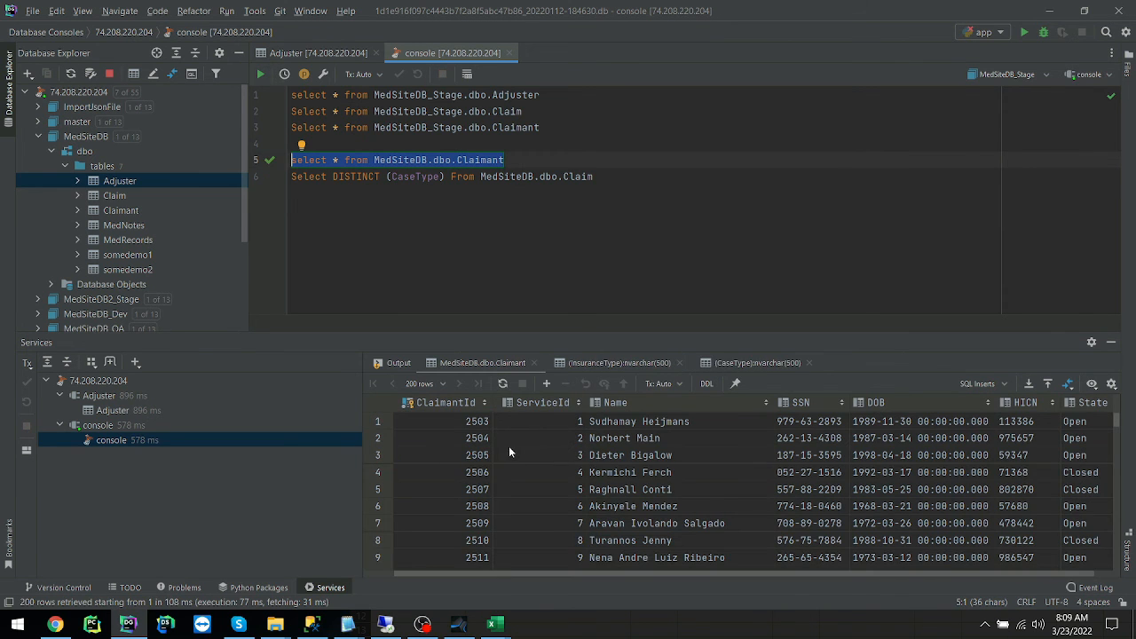
Examine the Name, SSN and DOB values in the MedSiteDB Claimant results and arrange them beside Claimant.csv for comparison.
{"action": "left_click", "coordinate": [654, 494]}
{"action": "left_click", "coordinate": [657, 454]}
{"action": "left_click", "coordinate": [812, 439]}
{"action": "left_click", "coordinate": [874, 457]}
{"action": "left_click", "coordinate": [885, 440]}
{"action": "left_click_drag", "start_coordinate": [878, 12], "coordinate": [435, 77]}
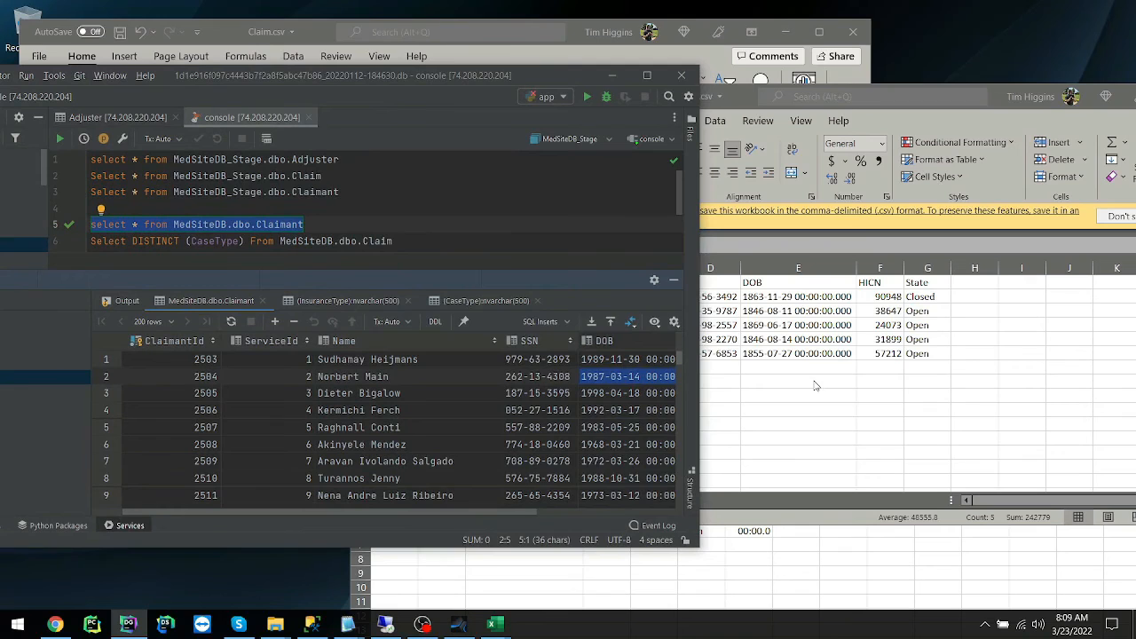
{"action": "left_click", "coordinate": [816, 386]}
{"action": "left_click", "coordinate": [781, 325]}
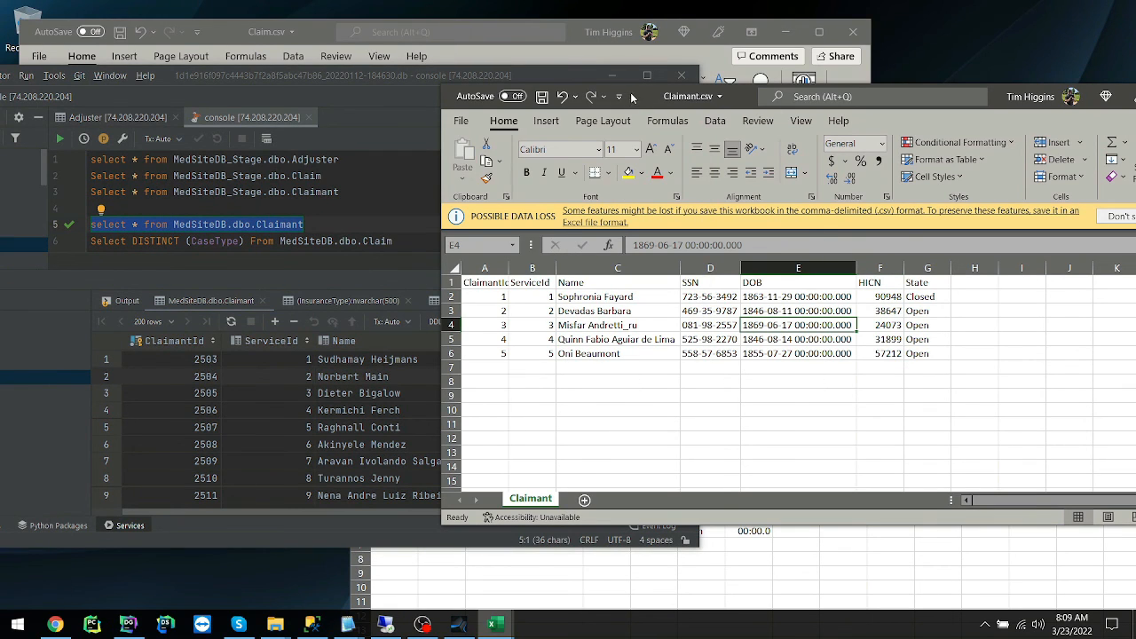
{"action": "left_click_drag", "start_coordinate": [645, 93], "coordinate": [901, 71]}
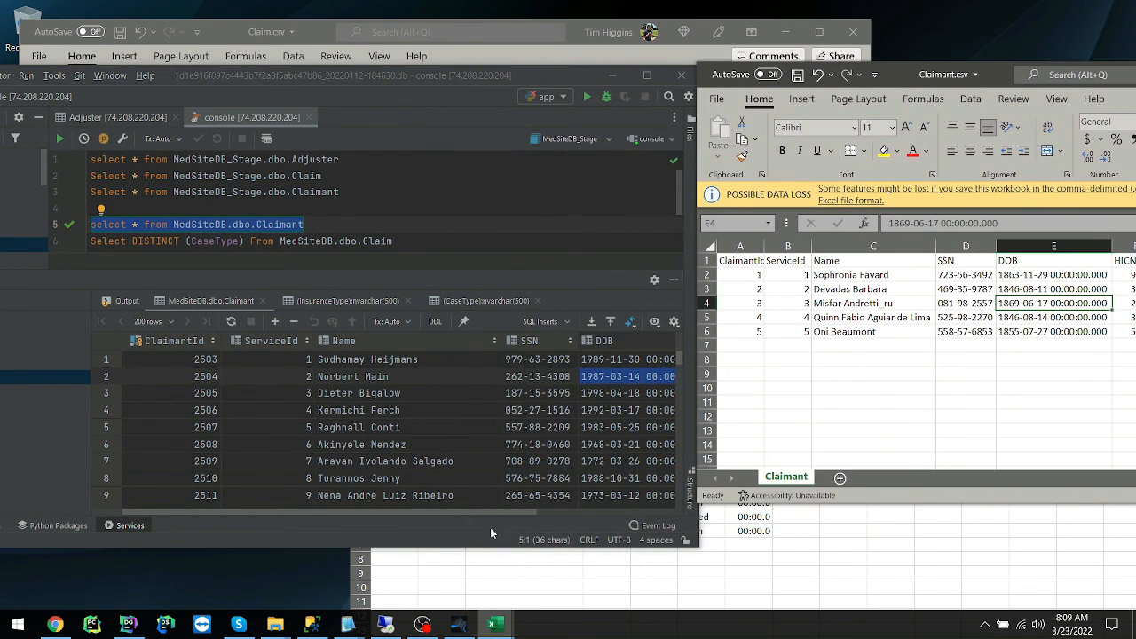
Compare the HICN and State values in the MedSiteDB Claimant results with those in Claimant.csv.
{"action": "left_click", "coordinate": [504, 509]}
{"action": "left_click_drag", "start_coordinate": [505, 510], "coordinate": [626, 514]}
{"action": "left_click", "coordinate": [575, 364]}
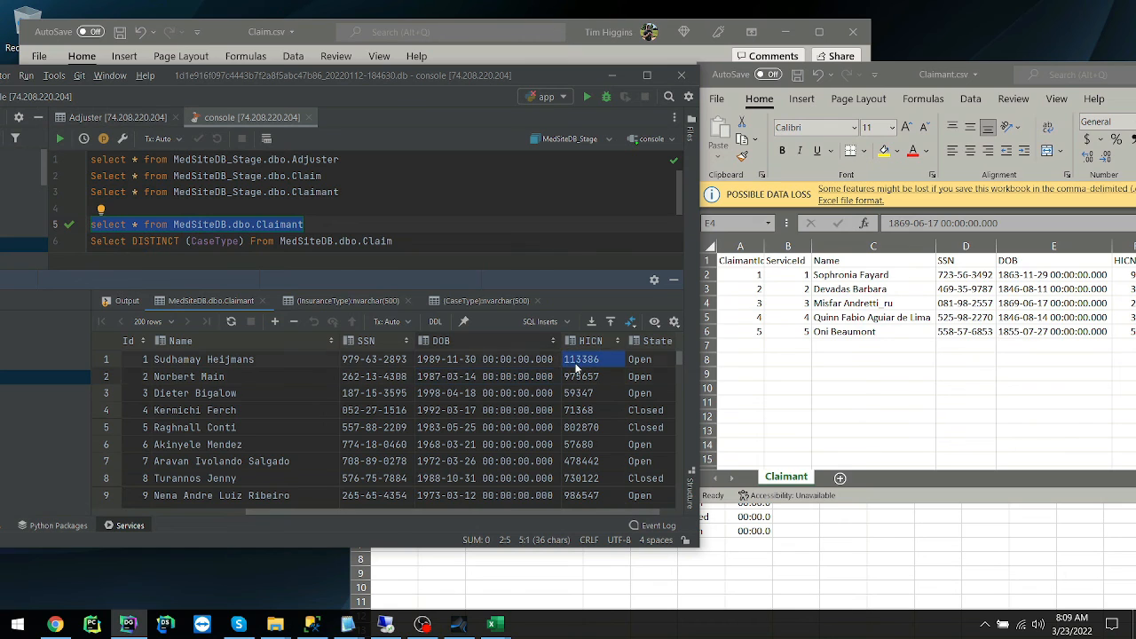
{"action": "left_click", "coordinate": [586, 392]}
{"action": "left_click", "coordinate": [589, 409]}
{"action": "left_click_drag", "start_coordinate": [971, 70], "coordinate": [778, 93]}
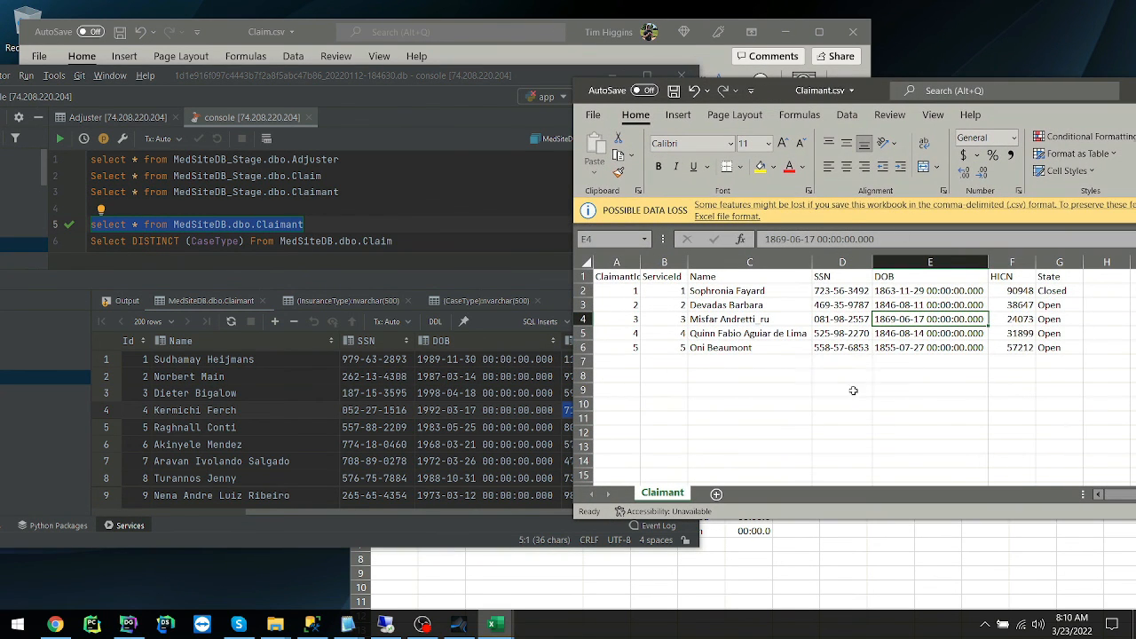
{"action": "left_click", "coordinate": [427, 443]}
{"action": "left_click", "coordinate": [640, 410]}
{"action": "left_click", "coordinate": [632, 443]}
{"action": "left_click", "coordinate": [623, 496]}
{"action": "left_click_drag", "start_coordinate": [517, 513], "coordinate": [285, 504]}
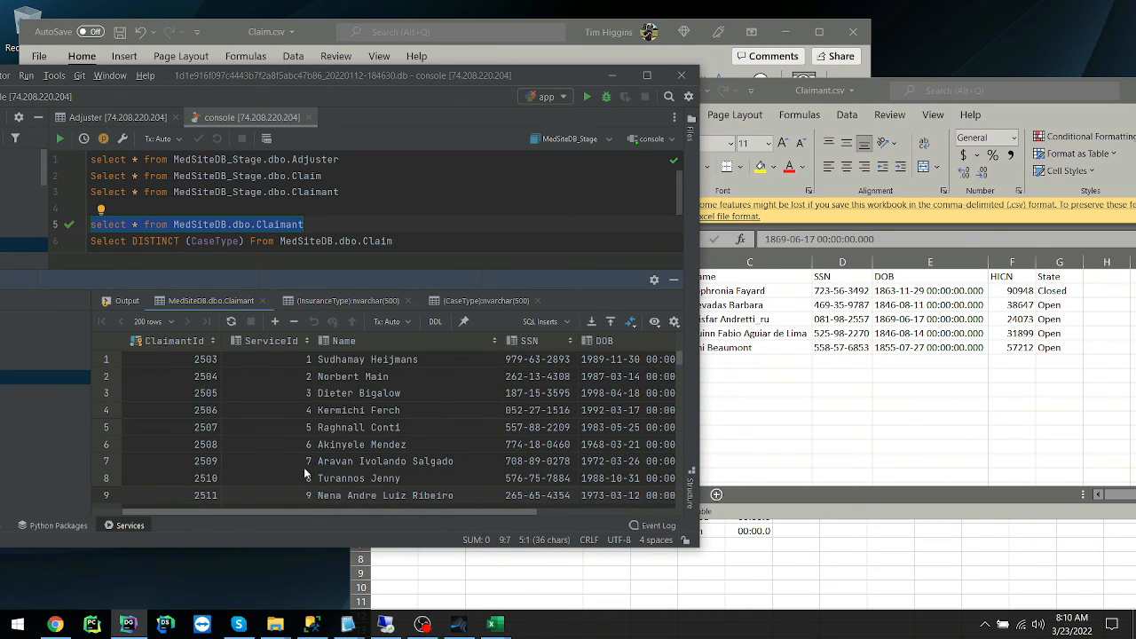
{"action": "left_click_drag", "start_coordinate": [547, 82], "coordinate": [703, 56]}
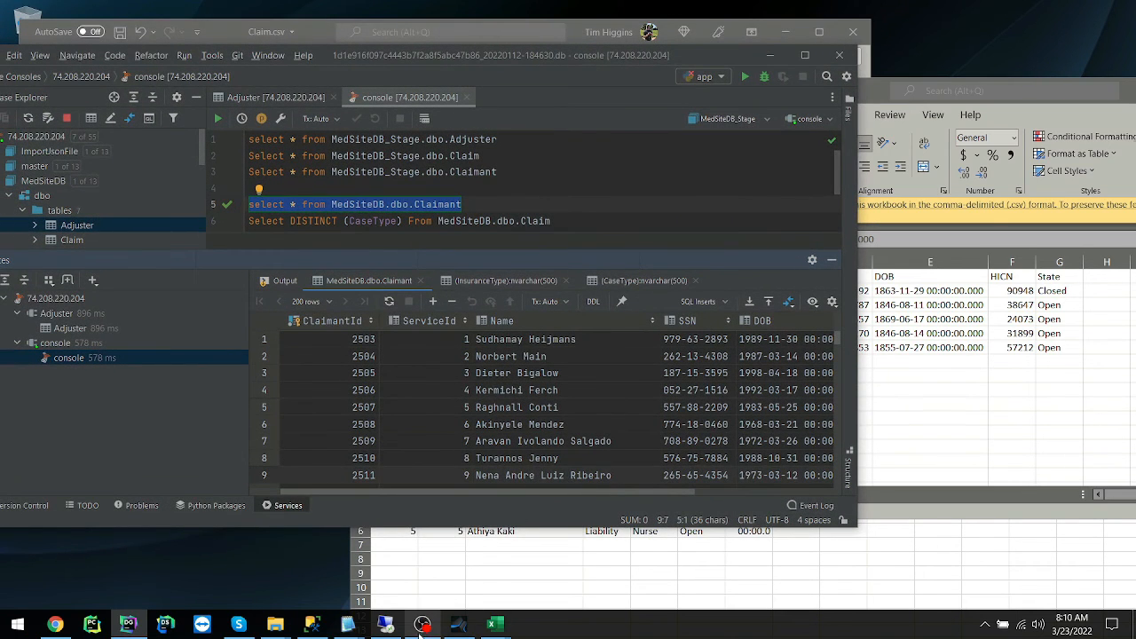
Switch to the remote Datamaker session, close the datamaker-demo folder, and set the publish method to Publish to Data Target.
{"action": "left_click", "coordinate": [384, 624]}
{"action": "left_click", "coordinate": [692, 244]}
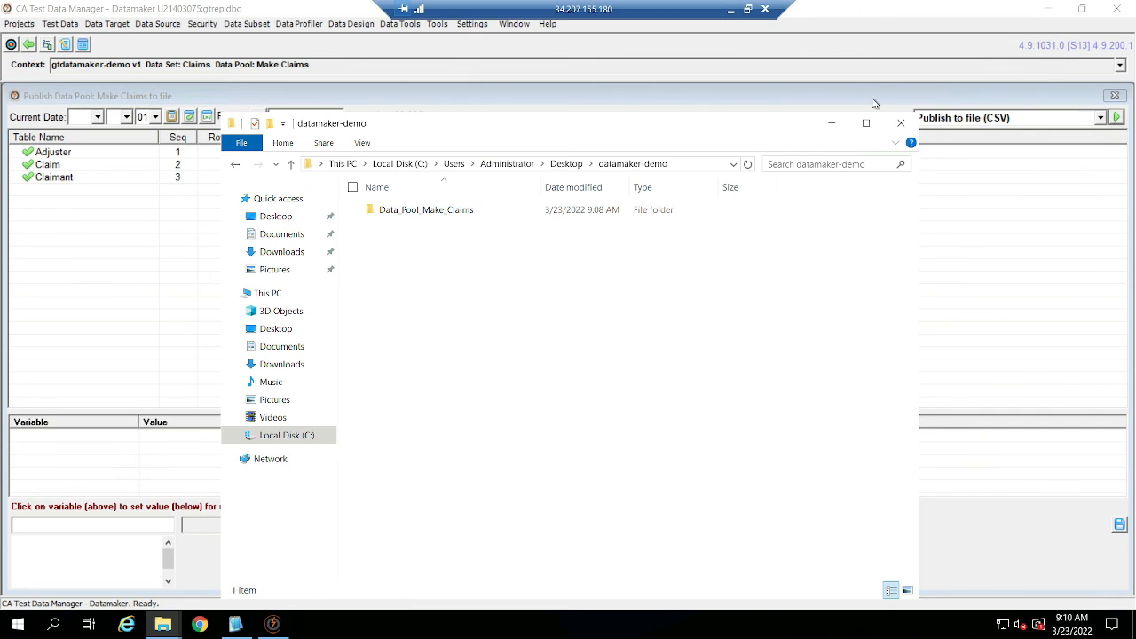
{"action": "left_click", "coordinate": [901, 122]}
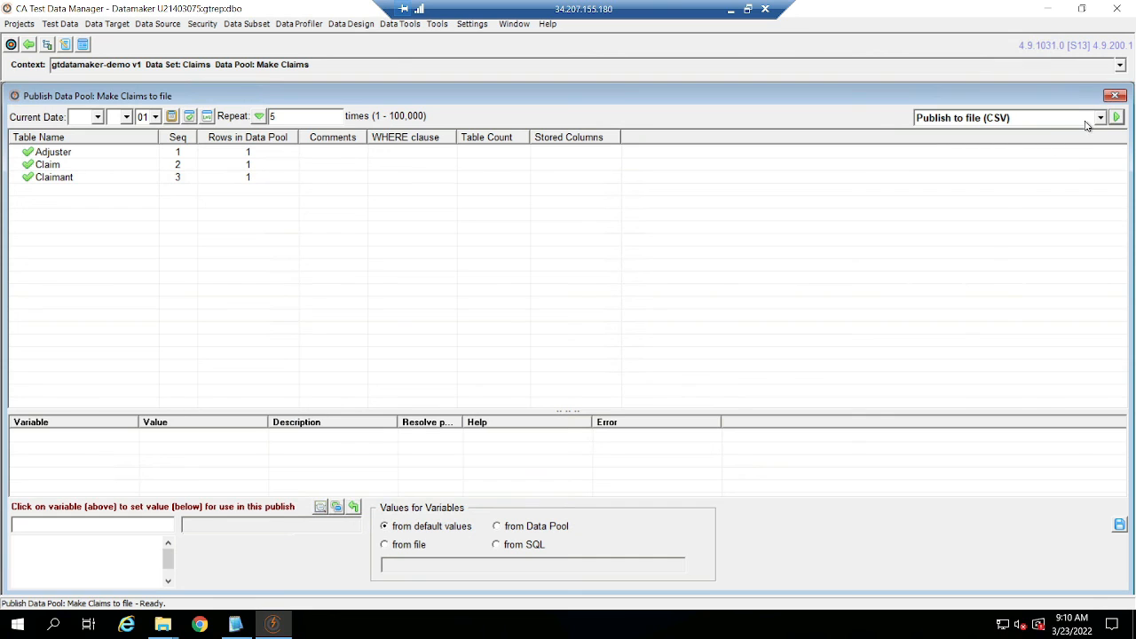
{"action": "left_click", "coordinate": [1097, 118]}
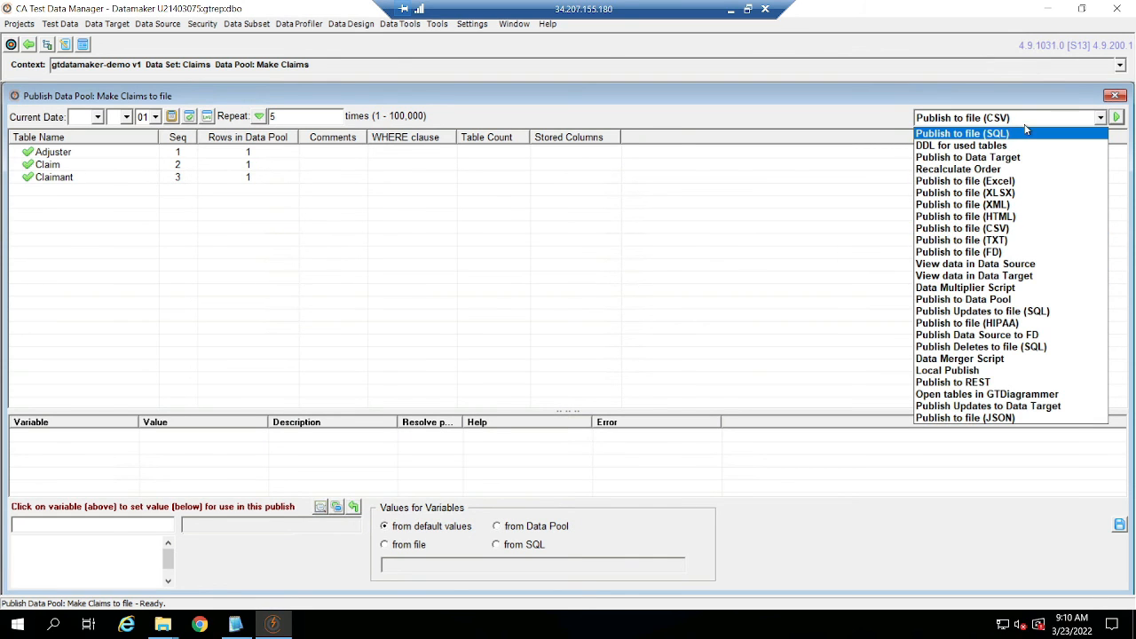
{"action": "left_click", "coordinate": [1021, 157]}
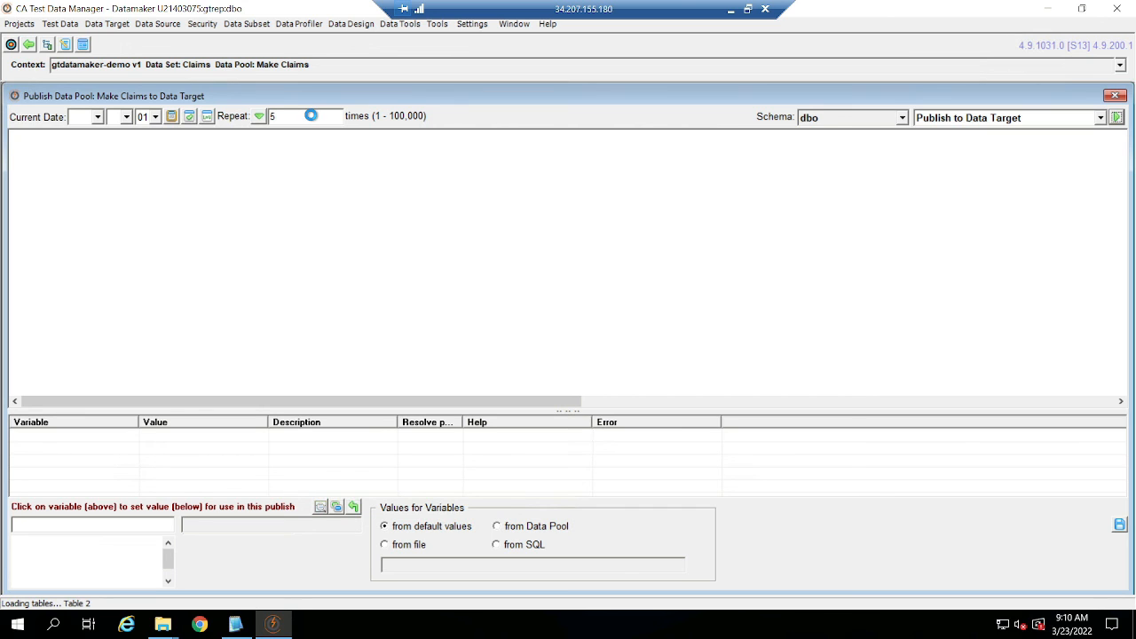
Set Repeat to 25, publish the Make Claims data pool to the data target with Immediate submission, and dismiss the results.
{"action": "left_click_drag", "start_coordinate": [310, 116], "coordinate": [209, 111]}
{"action": "type", "text": "2"}
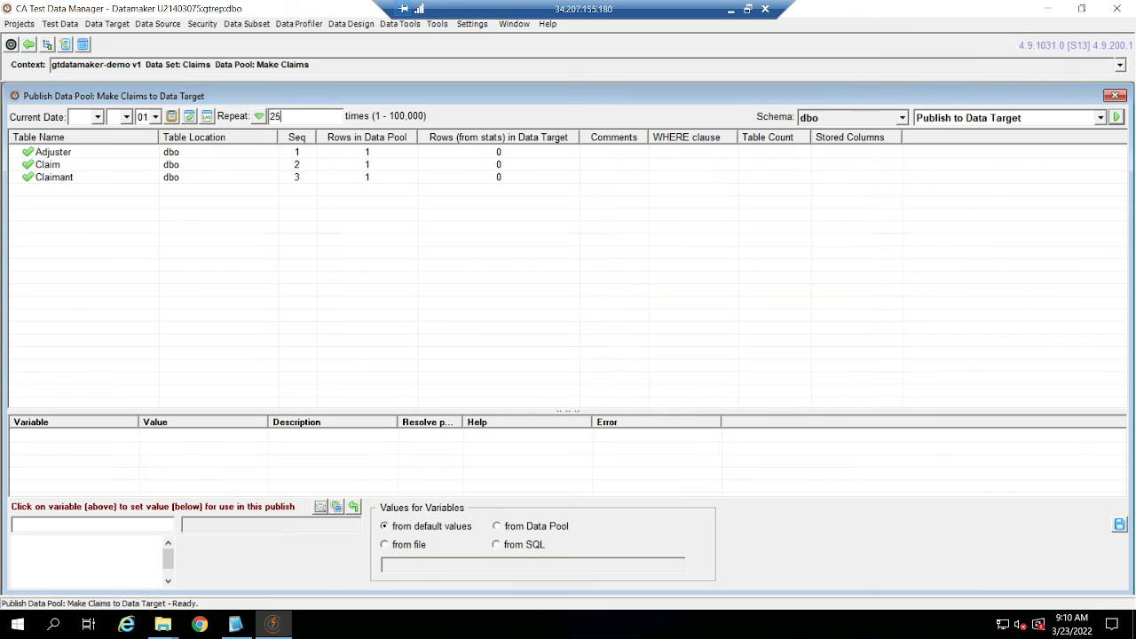
{"action": "left_click", "coordinate": [1117, 118]}
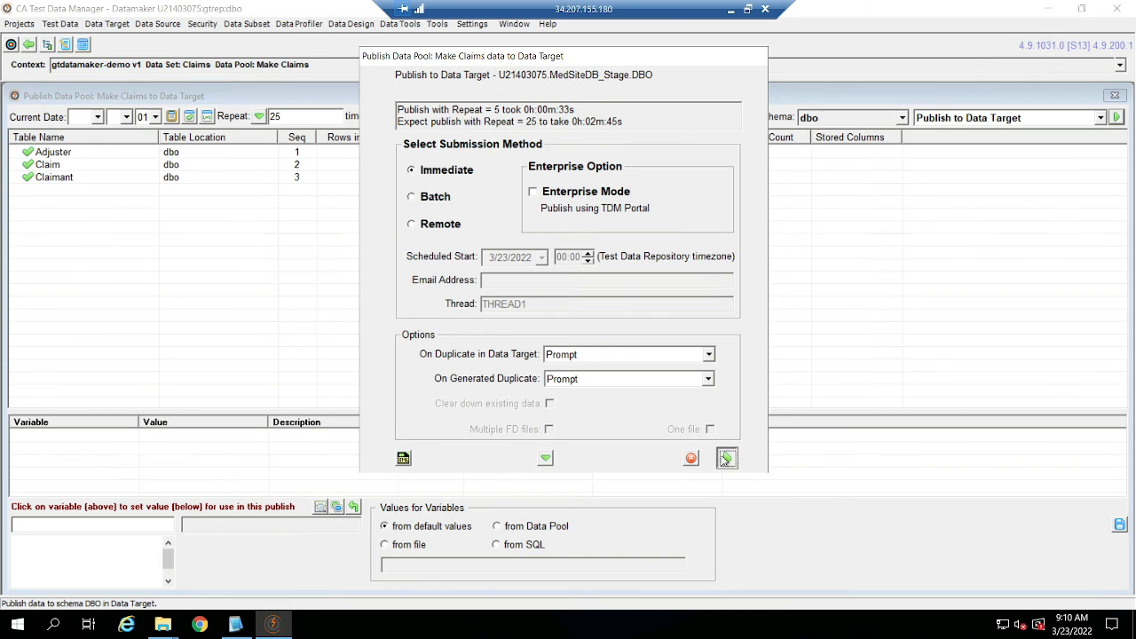
{"action": "left_click", "coordinate": [726, 458]}
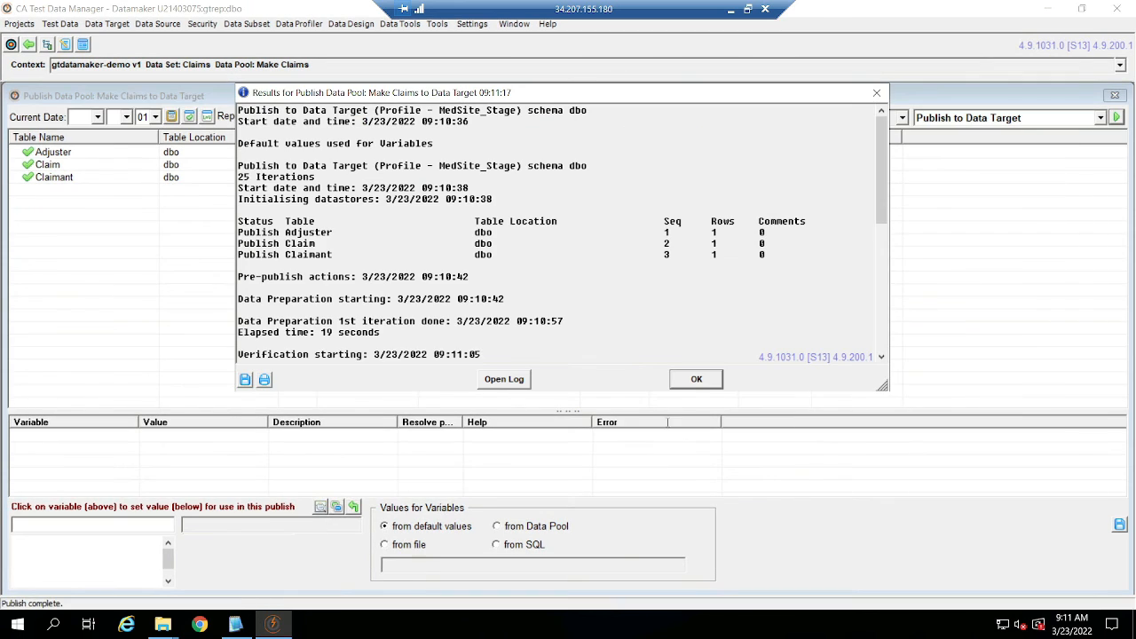
{"action": "left_click", "coordinate": [697, 379]}
Return to the local desktop and close Claim.csv, Claimant.csv and Adjuster.csv without saving the changes.
{"action": "left_click", "coordinate": [729, 10]}
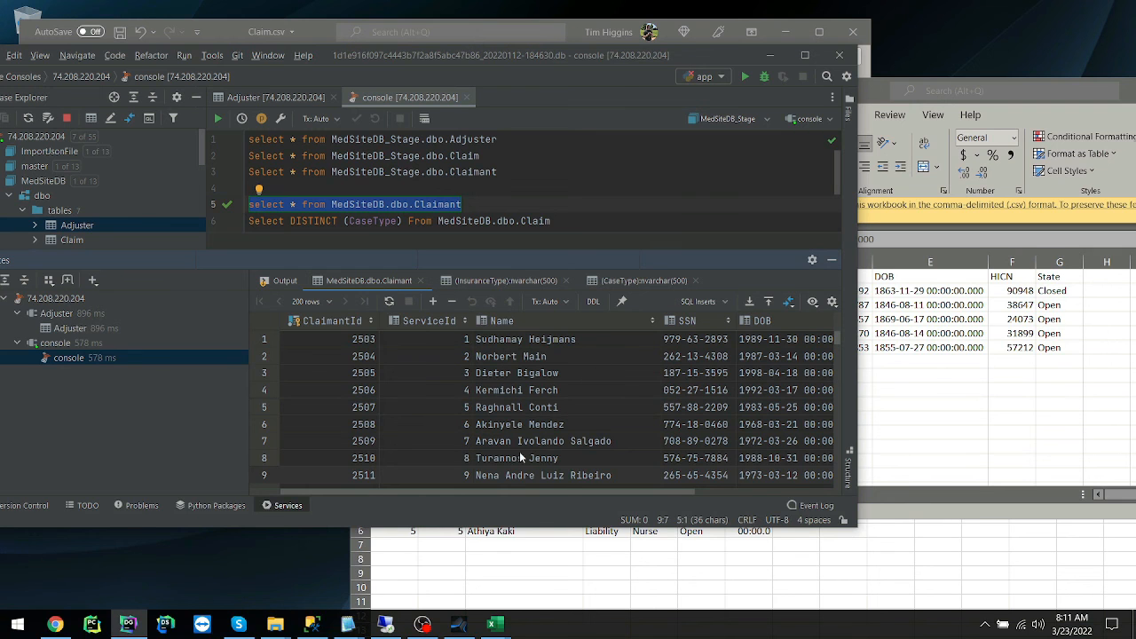
{"action": "left_click", "coordinate": [818, 32]}
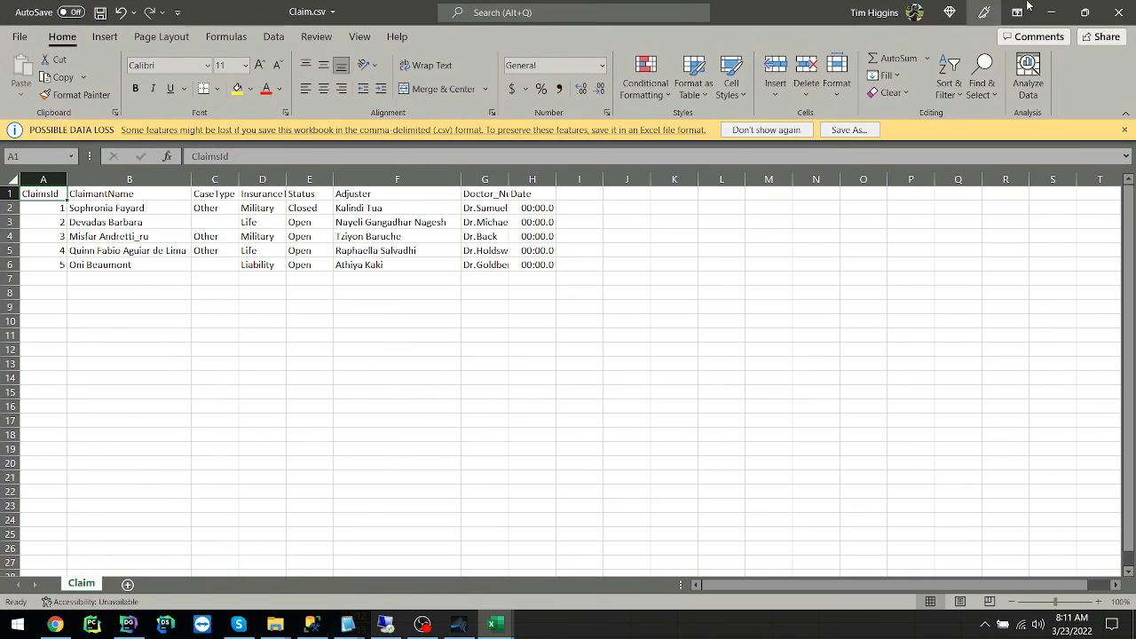
{"action": "left_click", "coordinate": [1118, 13]}
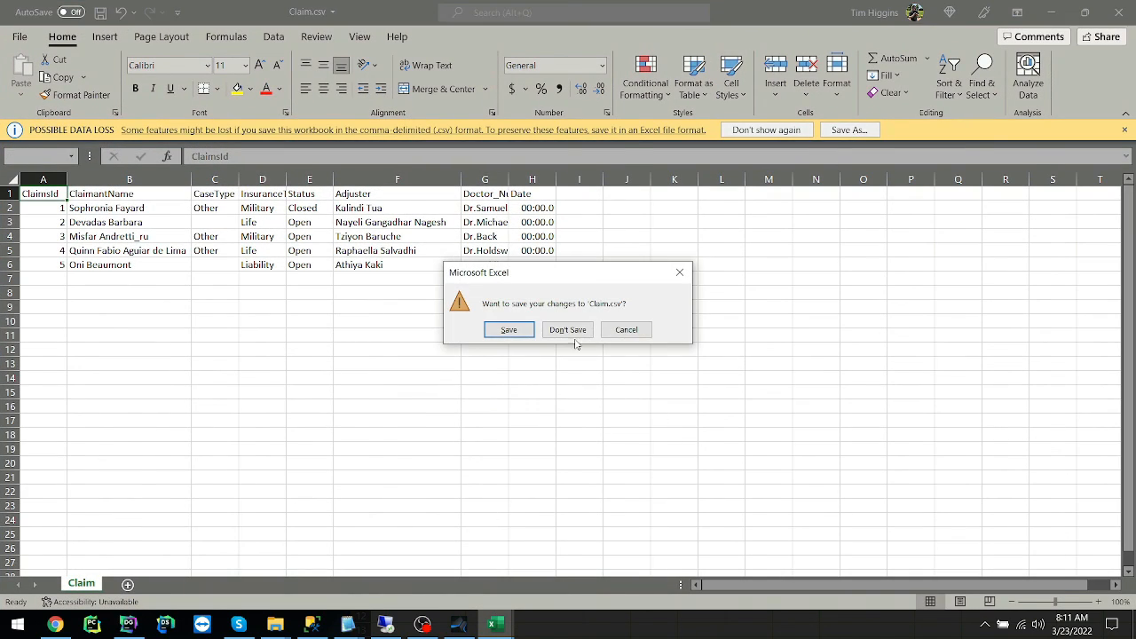
{"action": "left_click", "coordinate": [568, 329]}
{"action": "left_click_drag", "start_coordinate": [877, 90], "coordinate": [515, 162]}
{"action": "left_click", "coordinate": [1045, 156]}
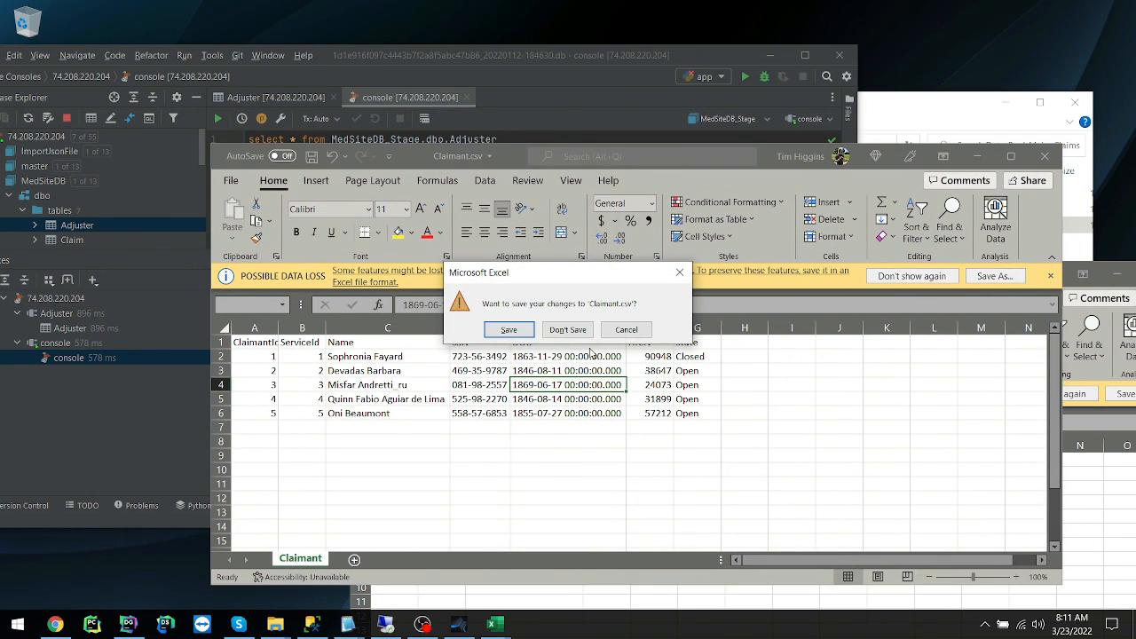
{"action": "left_click", "coordinate": [568, 329]}
{"action": "left_click_drag", "start_coordinate": [648, 270], "coordinate": [474, 285]}
{"action": "left_click", "coordinate": [1010, 278]}
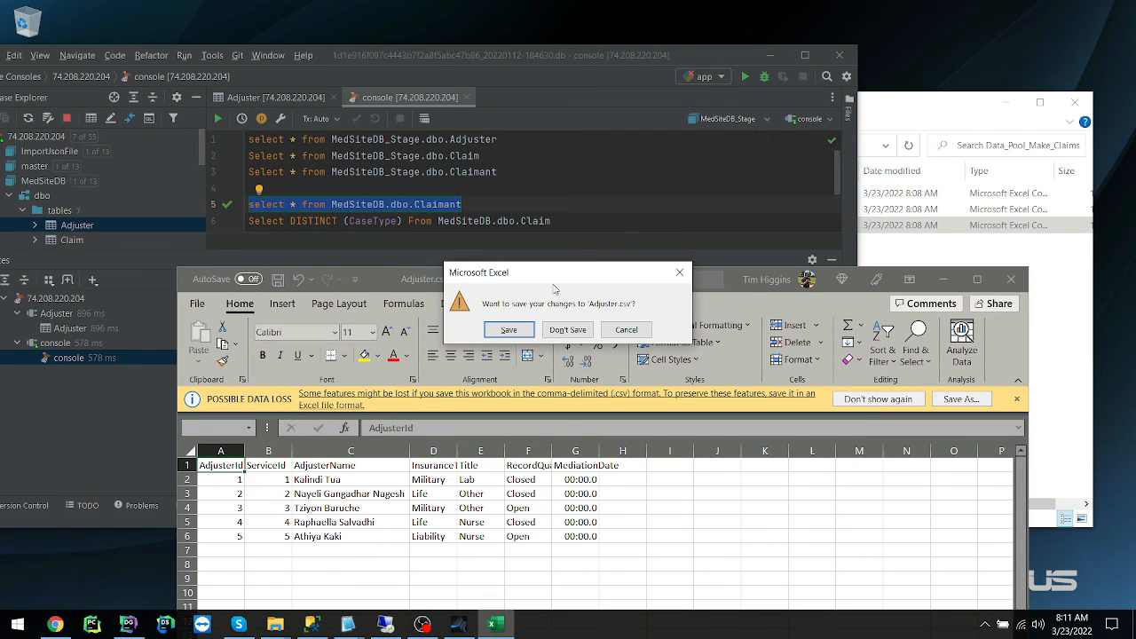
{"action": "left_click", "coordinate": [564, 336]}
Maximize DataGrip, close the old query results, and run the Adjuster, Claim and Claimant queries against MedSiteDB_Stage.
{"action": "left_click", "coordinate": [808, 56]}
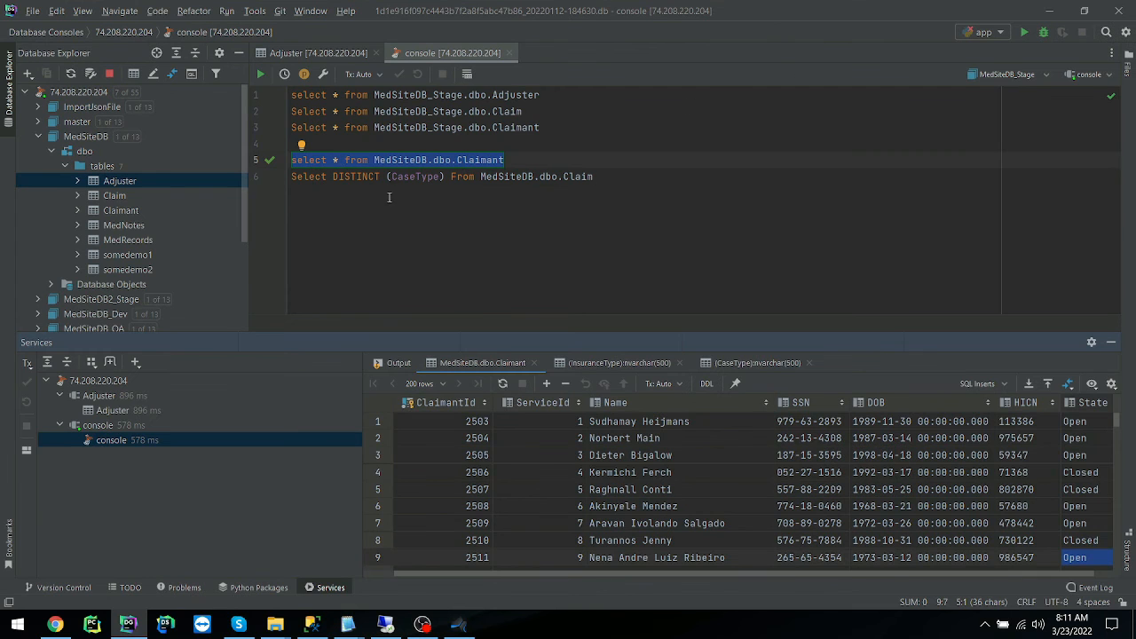
{"action": "left_click", "coordinate": [461, 95]}
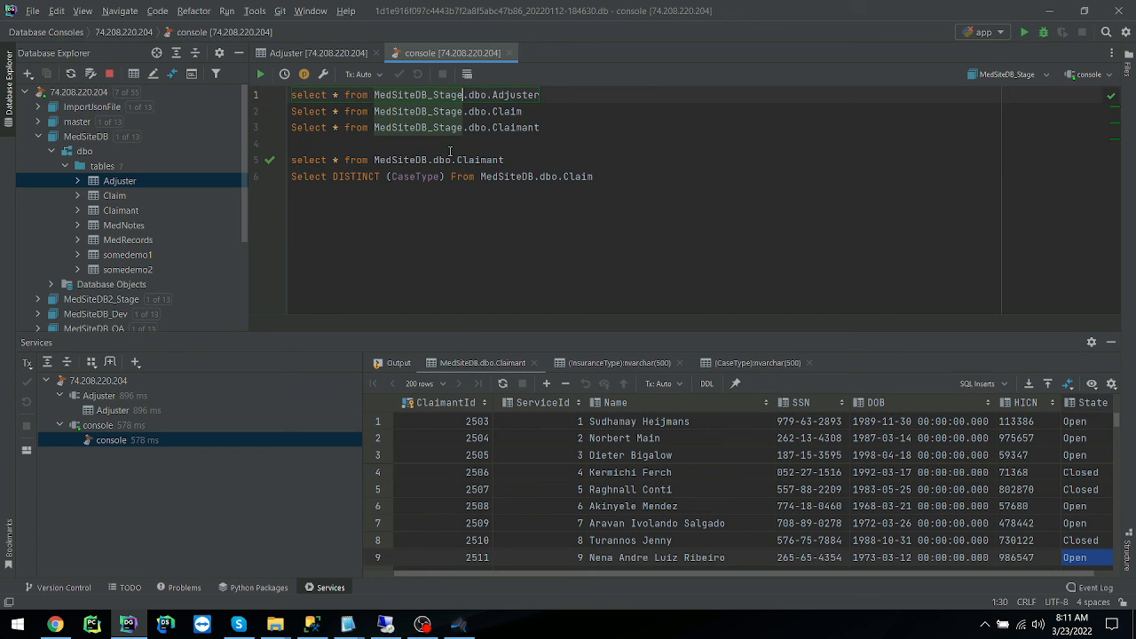
{"action": "left_click_drag", "start_coordinate": [564, 127], "coordinate": [226, 85]}
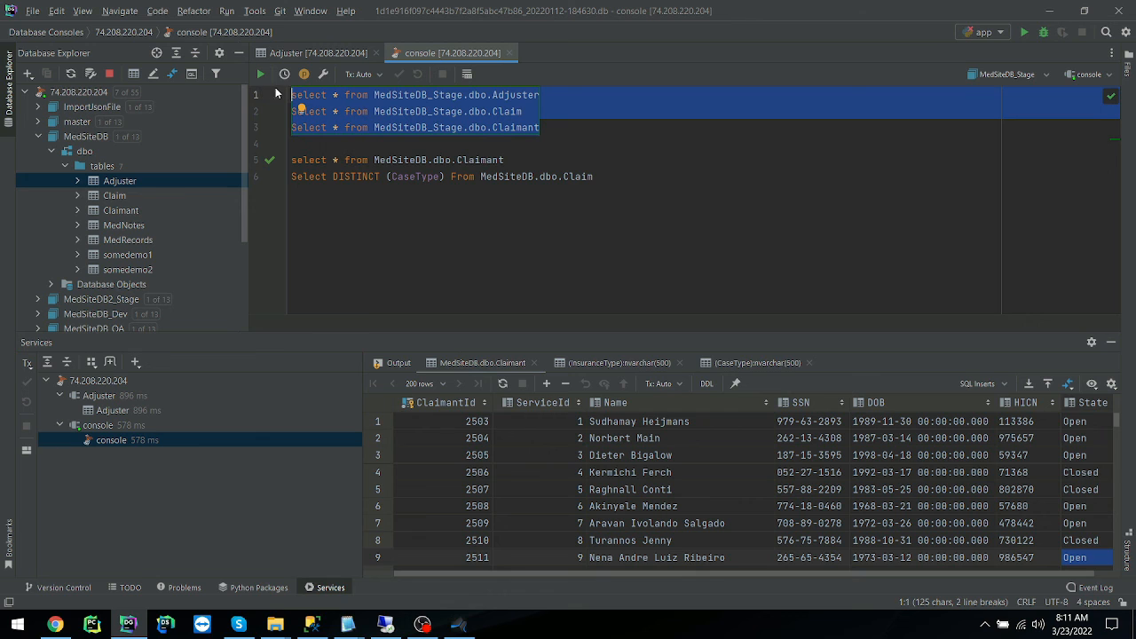
{"action": "right_click", "coordinate": [495, 363]}
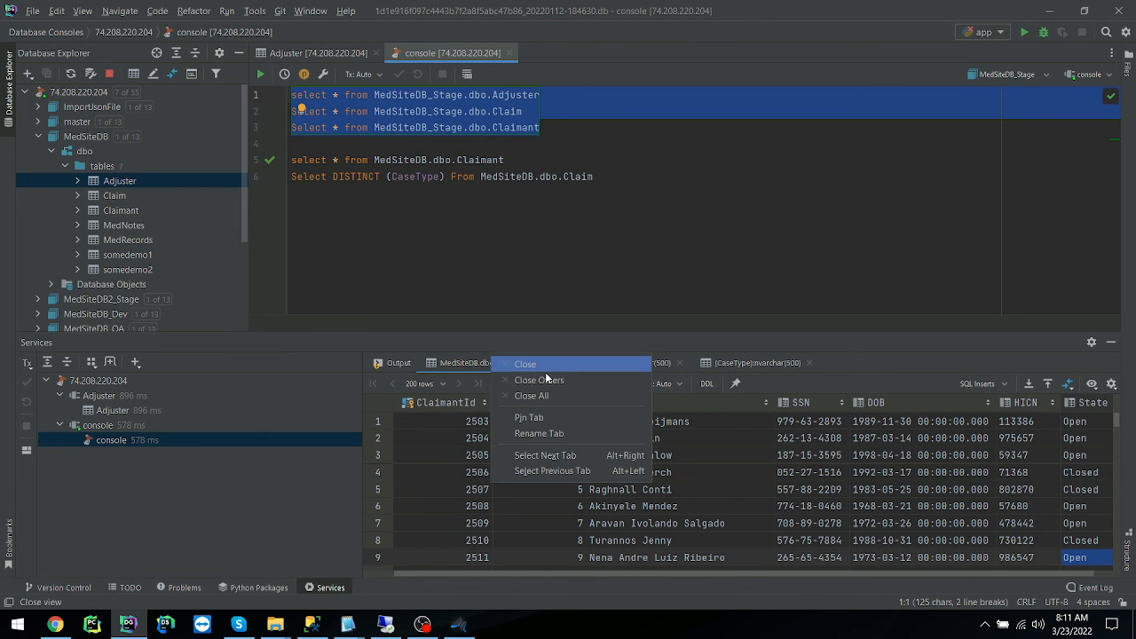
{"action": "left_click", "coordinate": [550, 380]}
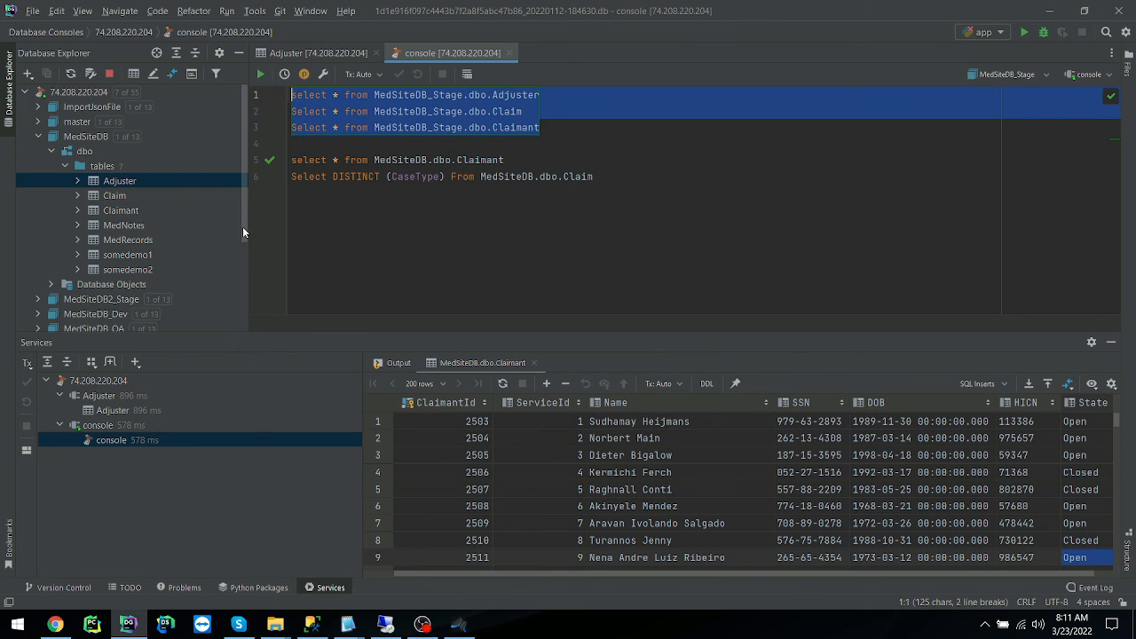
{"action": "left_click", "coordinate": [534, 363]}
{"action": "left_click", "coordinate": [260, 73]}
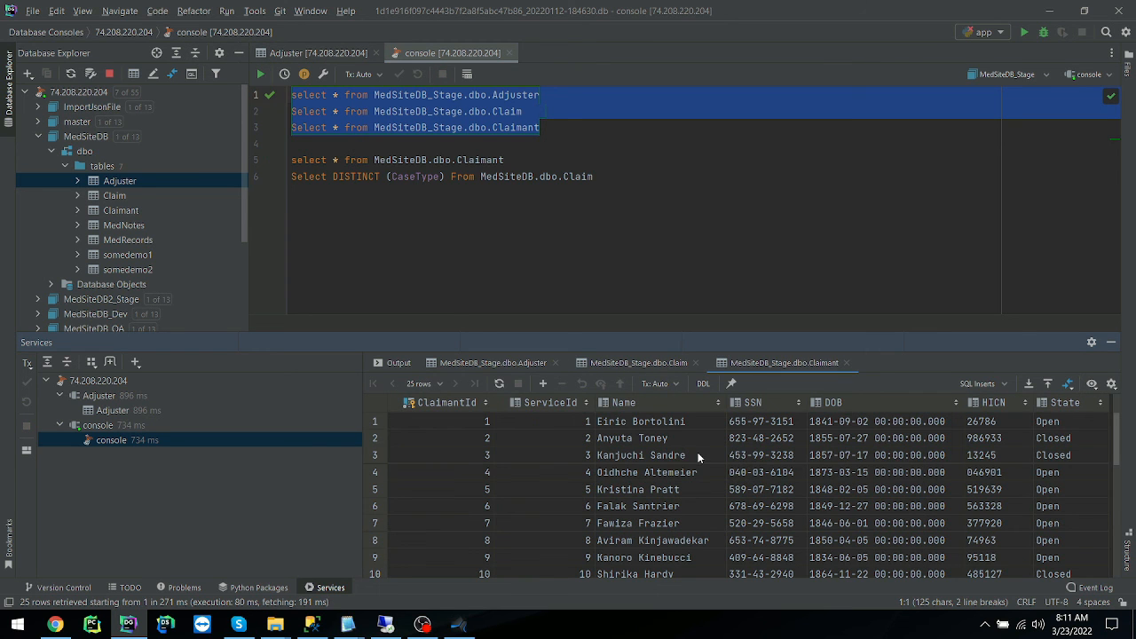
Compare the claimant and adjuster names across the MedSiteDB_Stage Claimant, Claim and Adjuster results.
{"action": "left_click", "coordinate": [879, 472]}
{"action": "left_click", "coordinate": [994, 472]}
{"action": "left_click", "coordinate": [639, 362]}
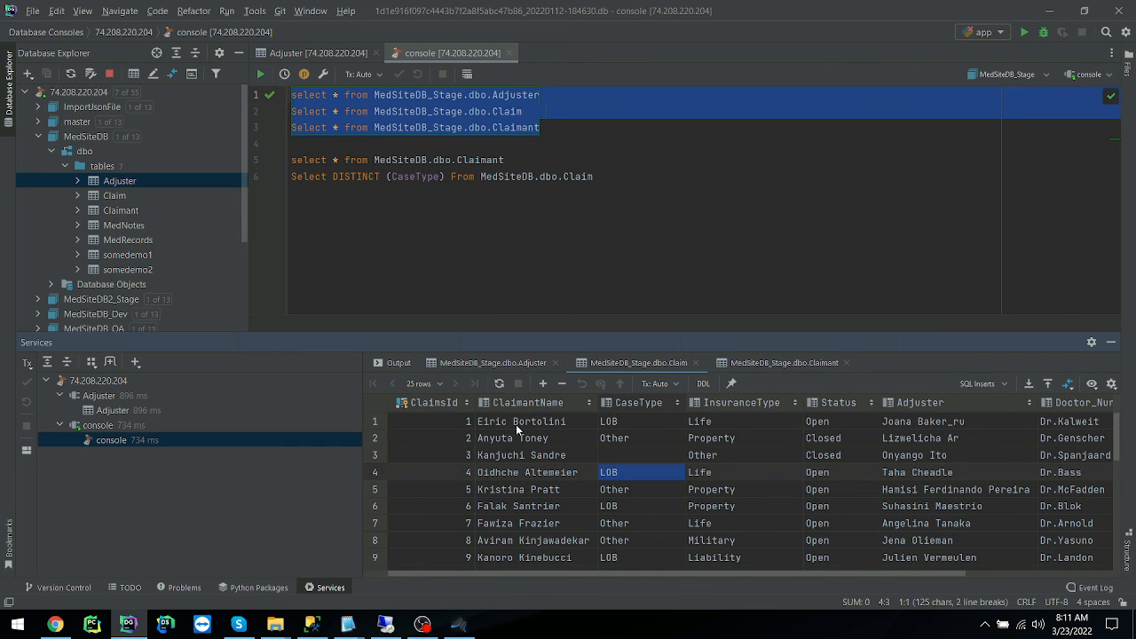
{"action": "left_click", "coordinate": [751, 368]}
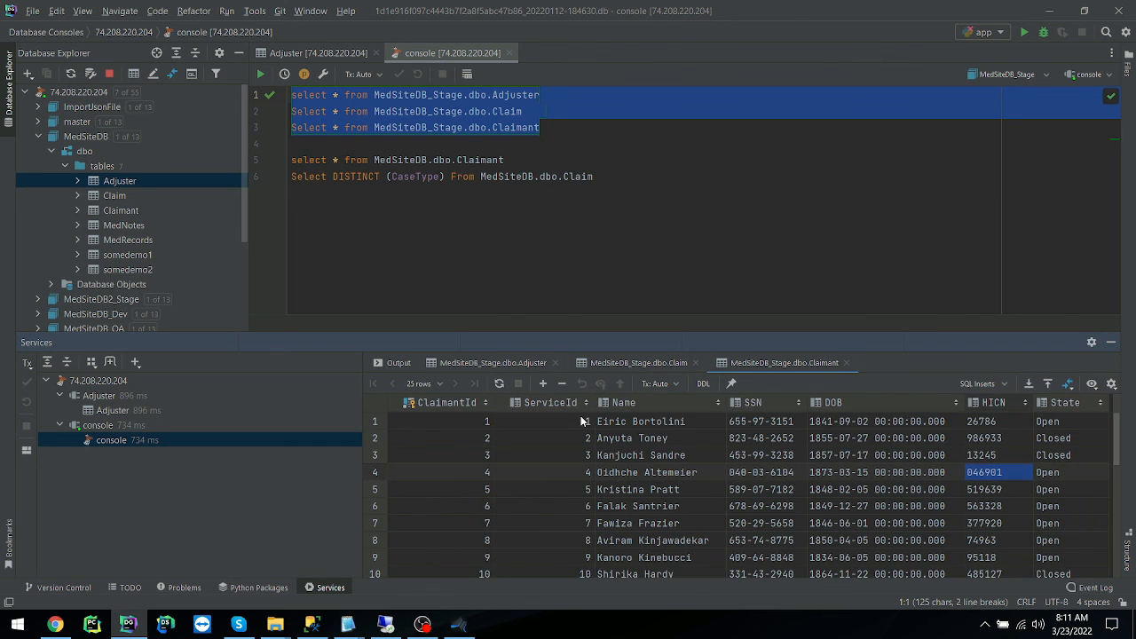
{"action": "left_click", "coordinate": [615, 420]}
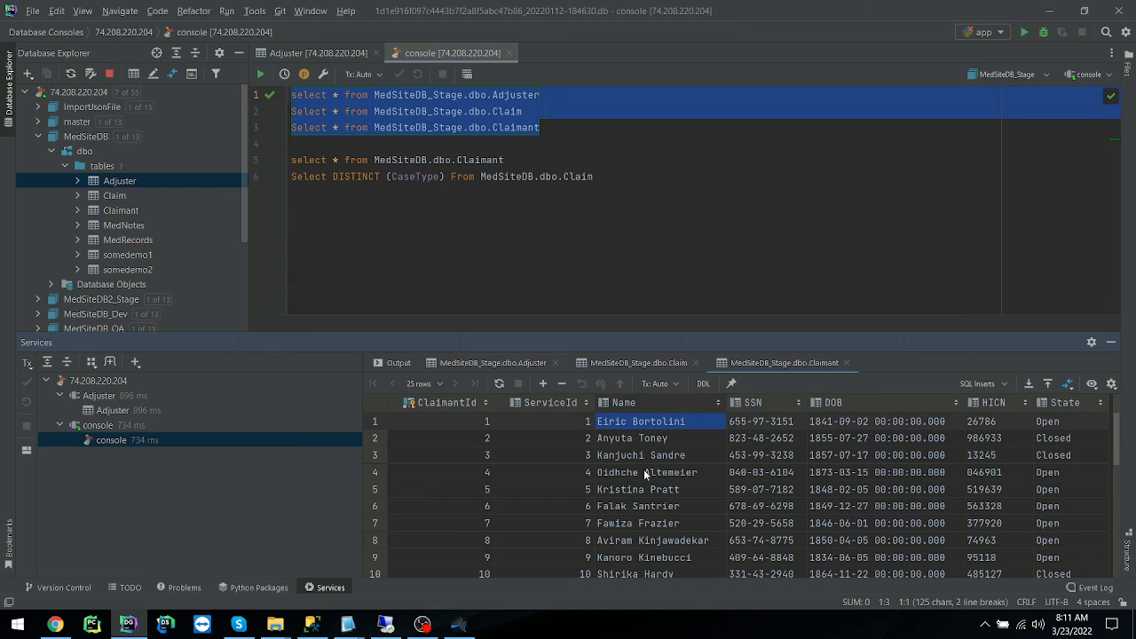
{"action": "left_click", "coordinate": [471, 364]}
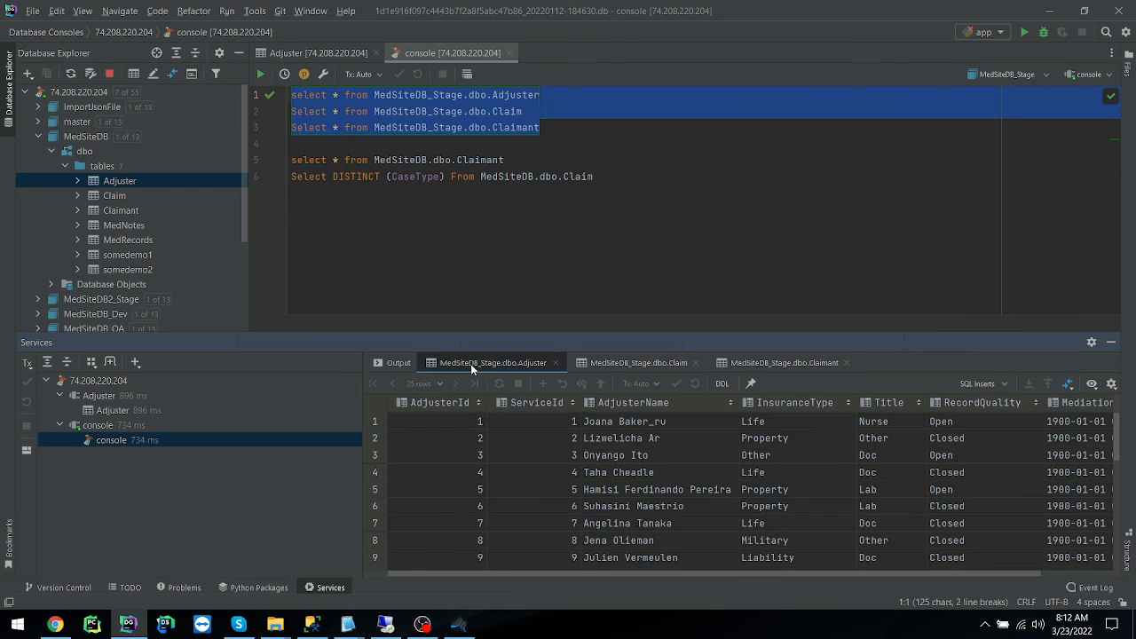
{"action": "left_click", "coordinate": [626, 424]}
{"action": "left_click", "coordinate": [664, 364]}
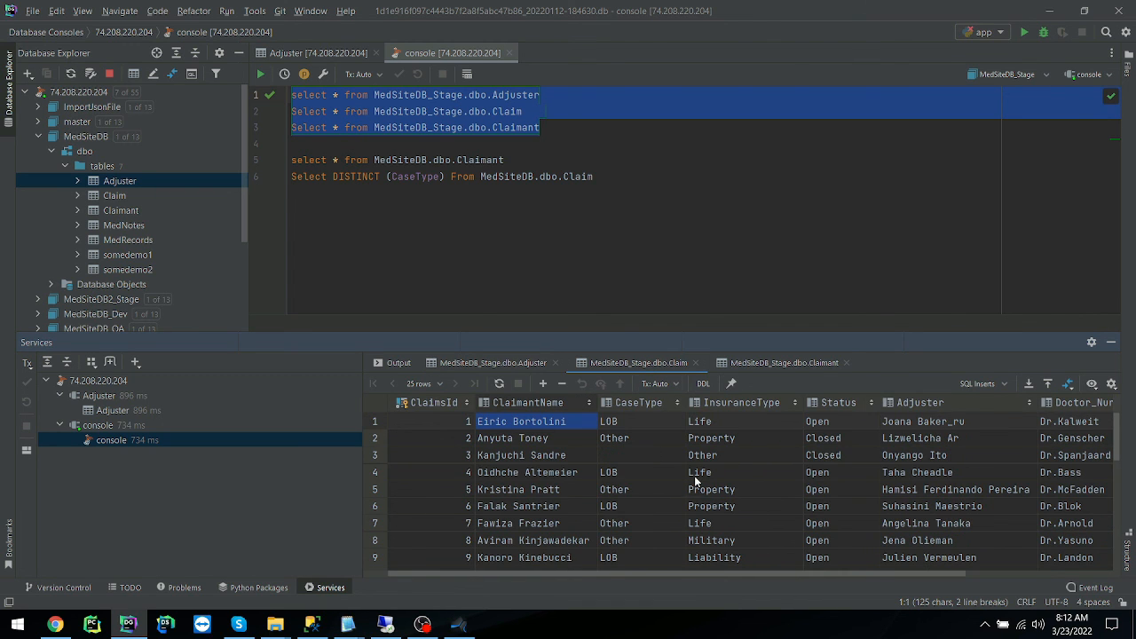
{"action": "left_click", "coordinate": [923, 427]}
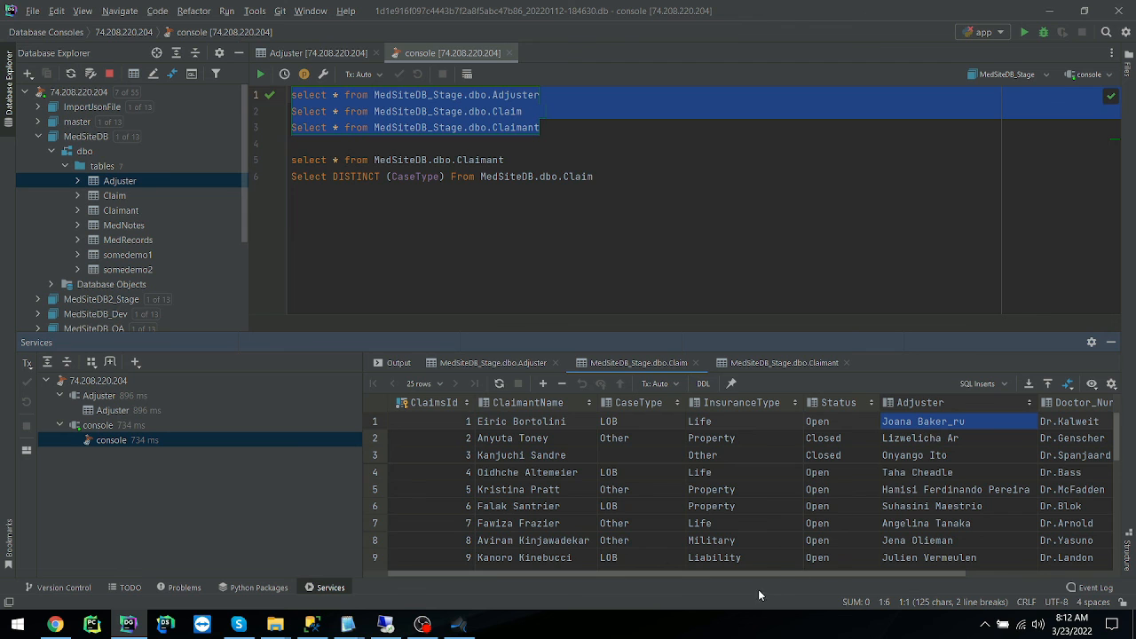
Examine the Doctor_Nurse, Date and CaseType columns of the MedSiteDB_Stage Claim results, including the blank, LOB and Other case types.
{"action": "left_click_drag", "start_coordinate": [777, 576], "coordinate": [940, 573]}
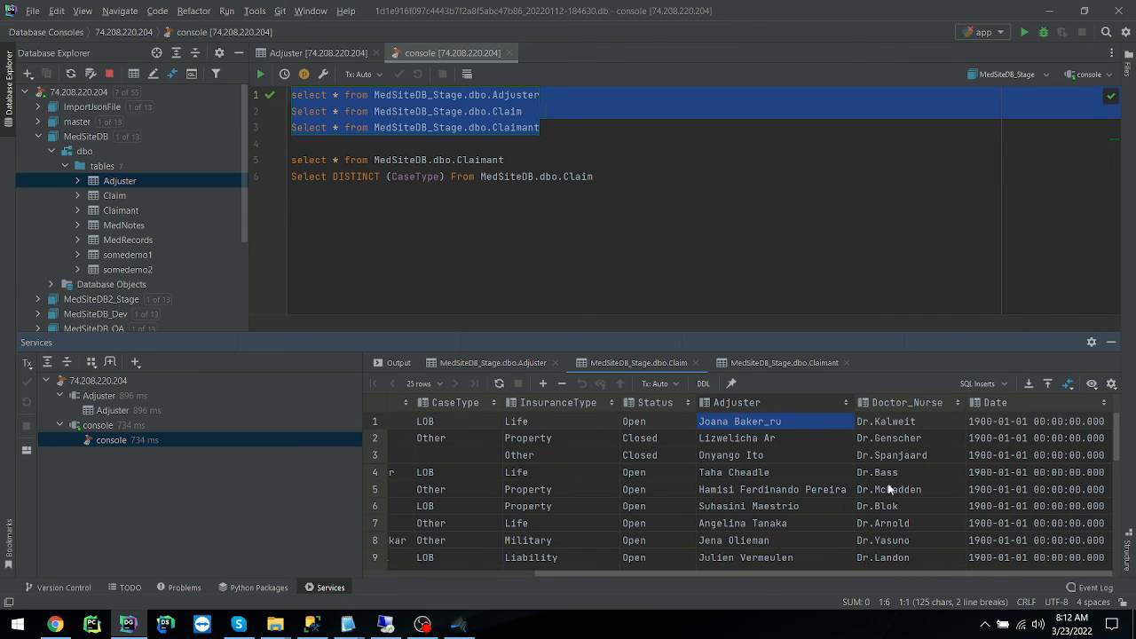
{"action": "scroll", "coordinate": [470, 488], "scroll_direction": "down", "scroll_amount": 1}
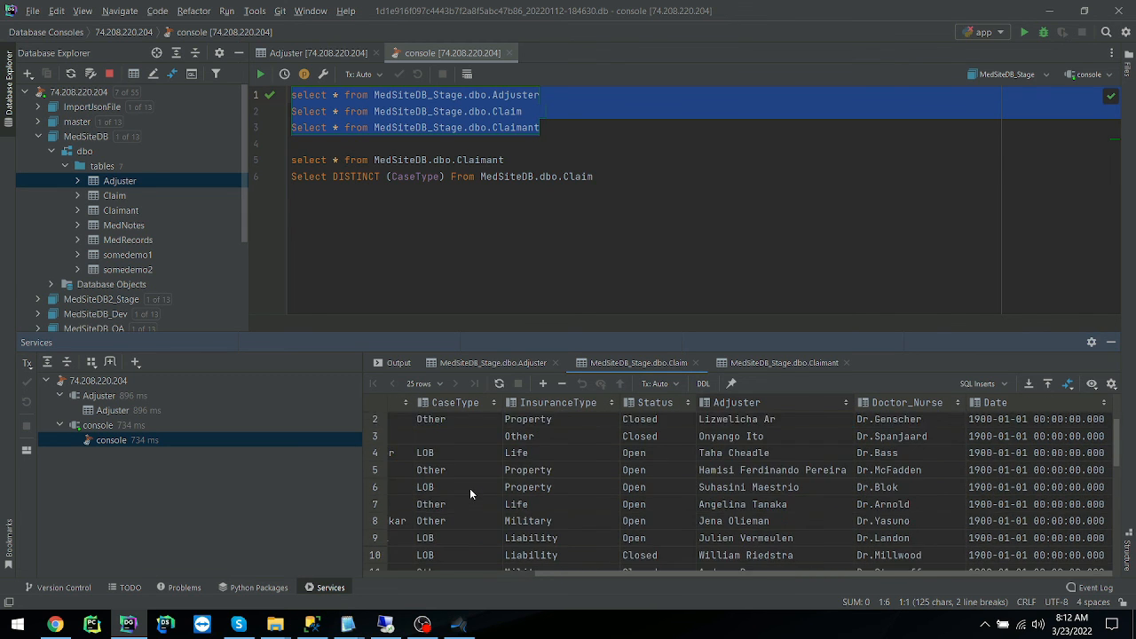
{"action": "scroll", "coordinate": [492, 490], "scroll_direction": "up", "scroll_amount": 1}
{"action": "left_click", "coordinate": [457, 455]}
{"action": "left_click_drag", "start_coordinate": [798, 586], "coordinate": [563, 591]}
{"action": "left_click", "coordinate": [640, 489]}
{"action": "left_click", "coordinate": [643, 506]}
{"action": "left_click", "coordinate": [645, 538]}
{"action": "scroll", "coordinate": [645, 535], "scroll_direction": "down", "scroll_amount": 1}
{"action": "left_click", "coordinate": [633, 548]}
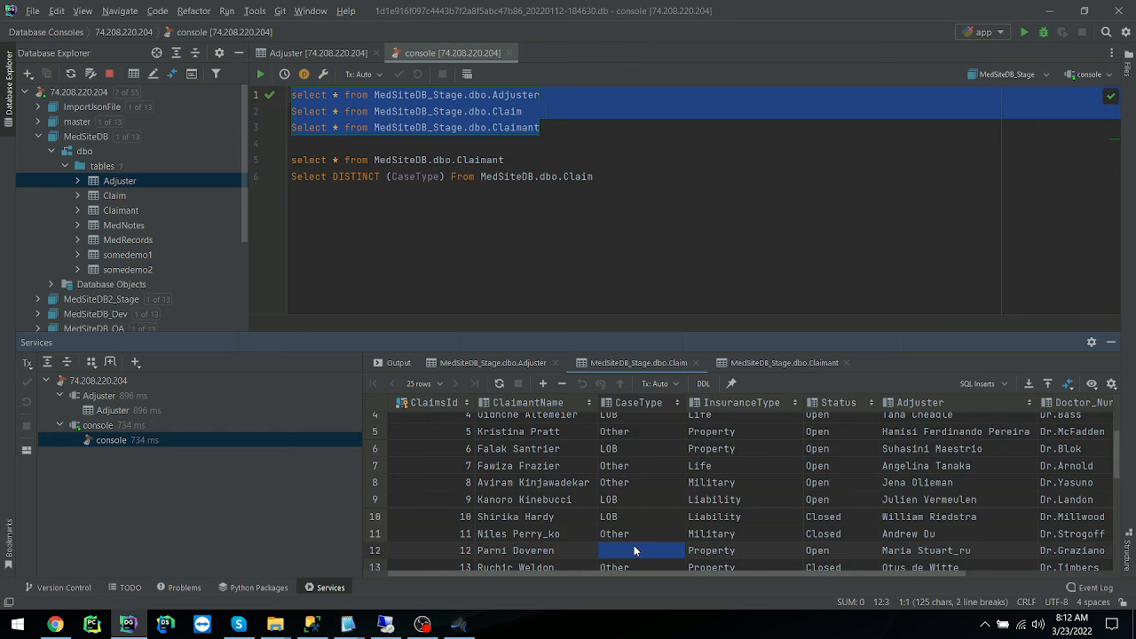
{"action": "scroll", "coordinate": [635, 543], "scroll_direction": "down", "scroll_amount": 2}
{"action": "left_click", "coordinate": [634, 505]}
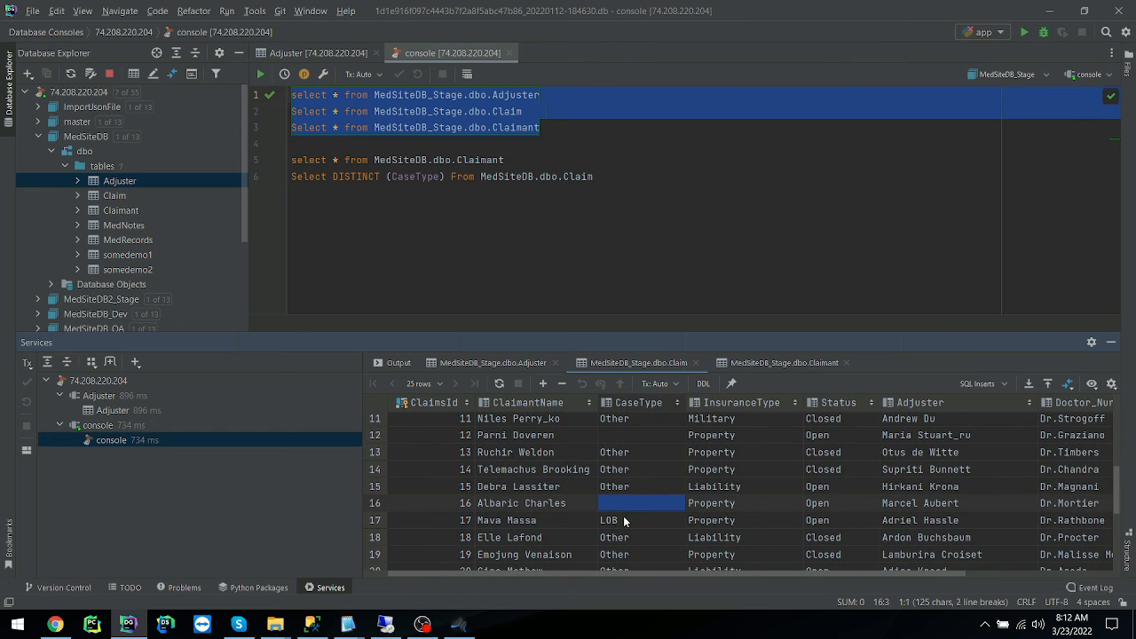
{"action": "scroll", "coordinate": [632, 518], "scroll_direction": "down", "scroll_amount": 2}
{"action": "scroll", "coordinate": [644, 513], "scroll_direction": "up", "scroll_amount": 5}
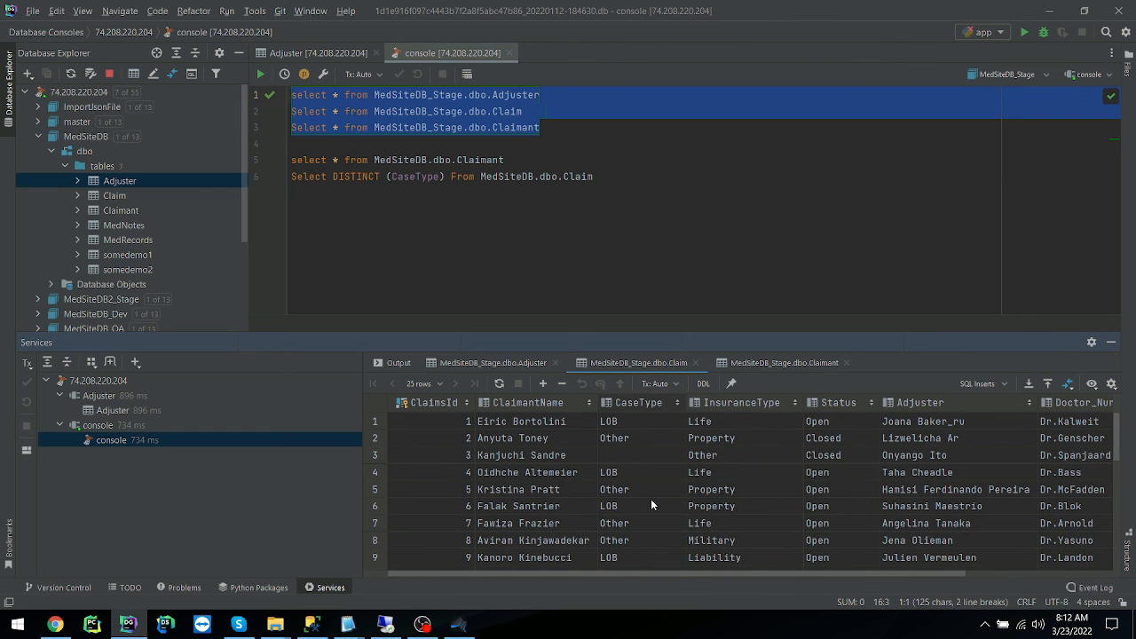